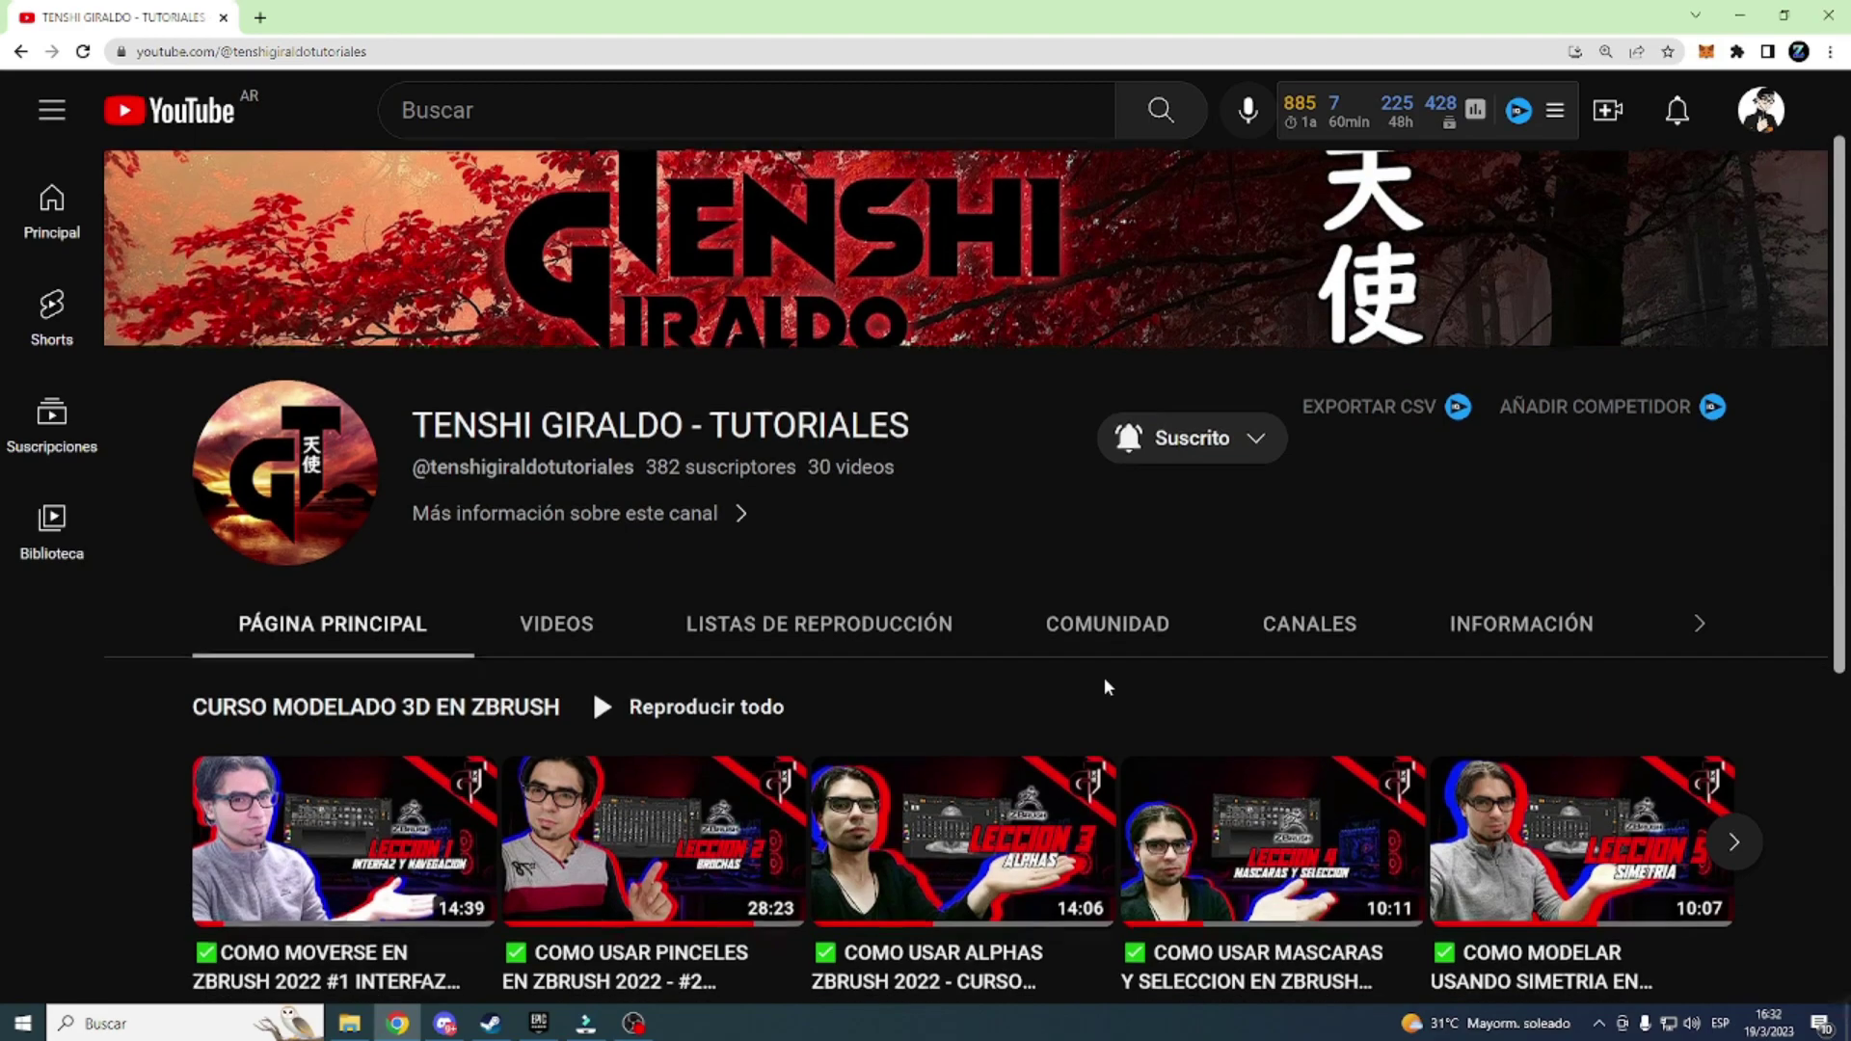
Step: Scroll up and down the Tenshi Giraldo Tutoriales channel home page
{"action": "scroll", "coordinate": [1103, 677], "scroll_direction": "down", "scroll_amount": 2}
{"action": "mouse_move", "coordinate": [1478, 677]}
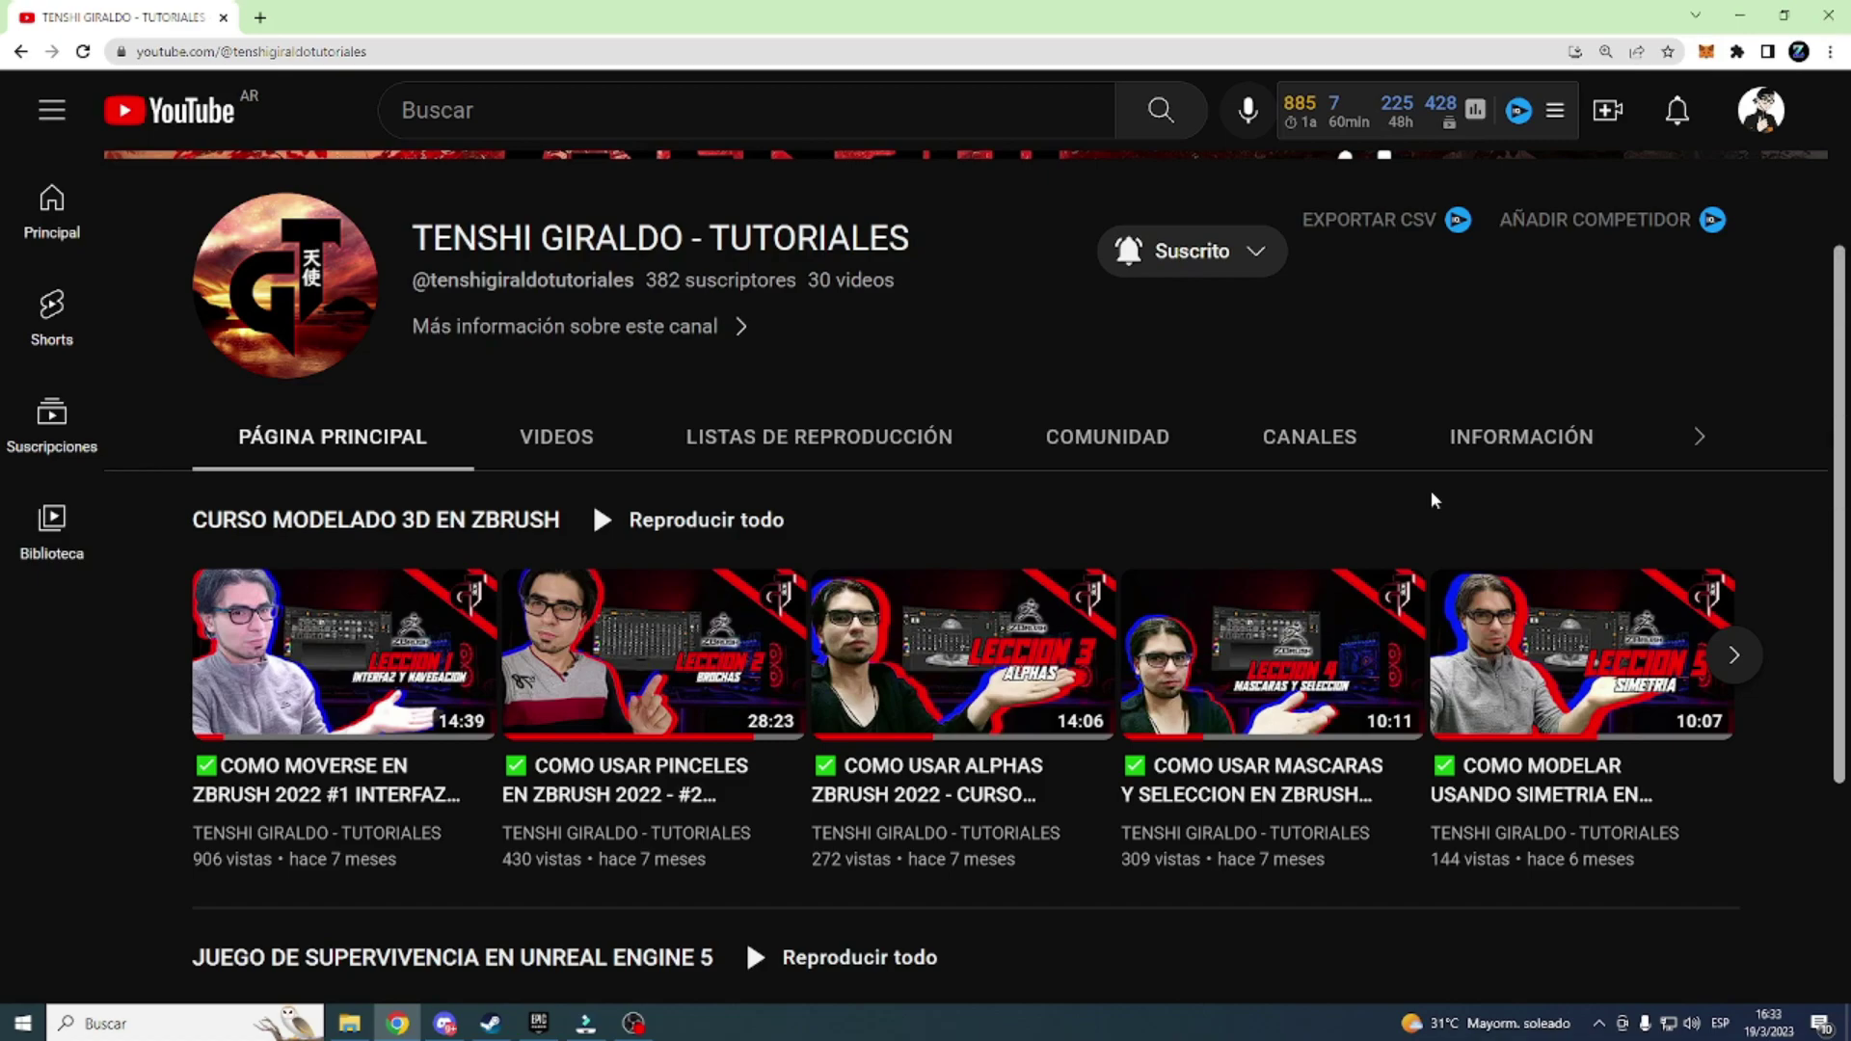
{"action": "scroll", "coordinate": [1431, 499], "scroll_direction": "up", "scroll_amount": 2}
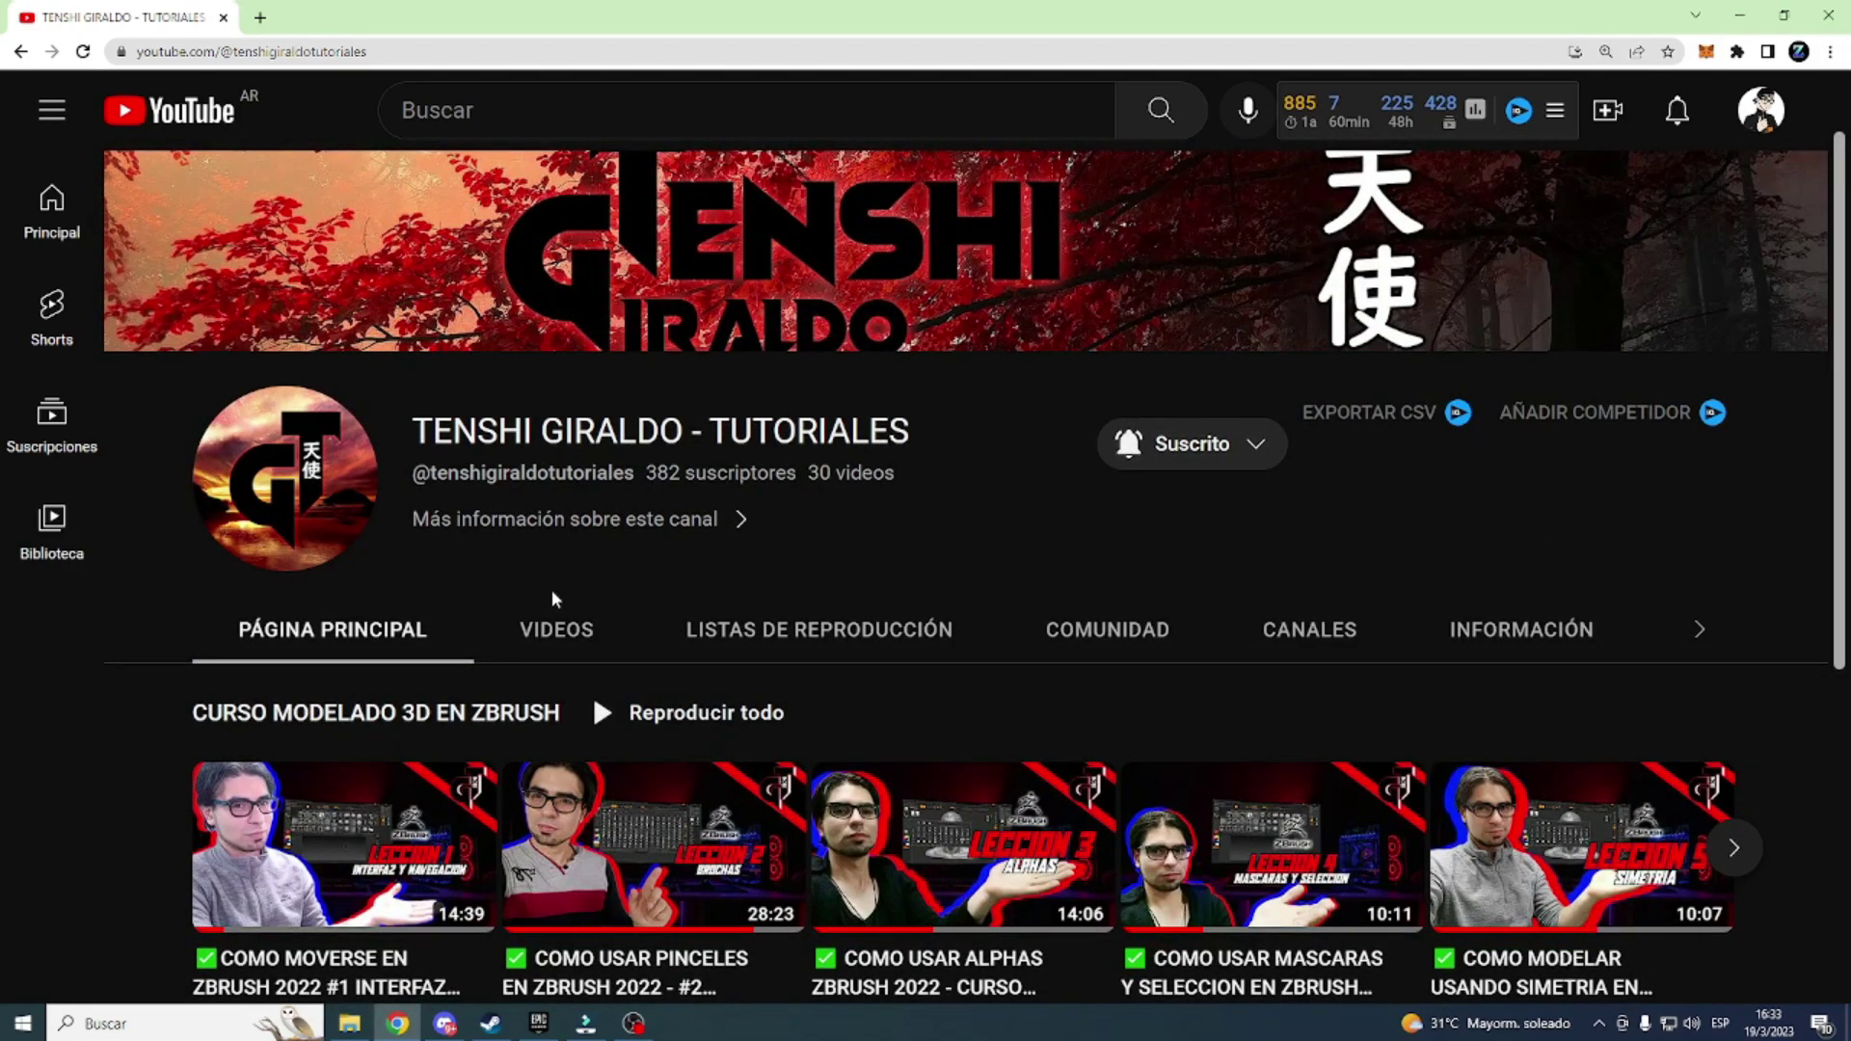
{"action": "scroll", "coordinate": [552, 591], "scroll_direction": "down", "scroll_amount": 2}
{"action": "left_click", "coordinate": [529, 435]}
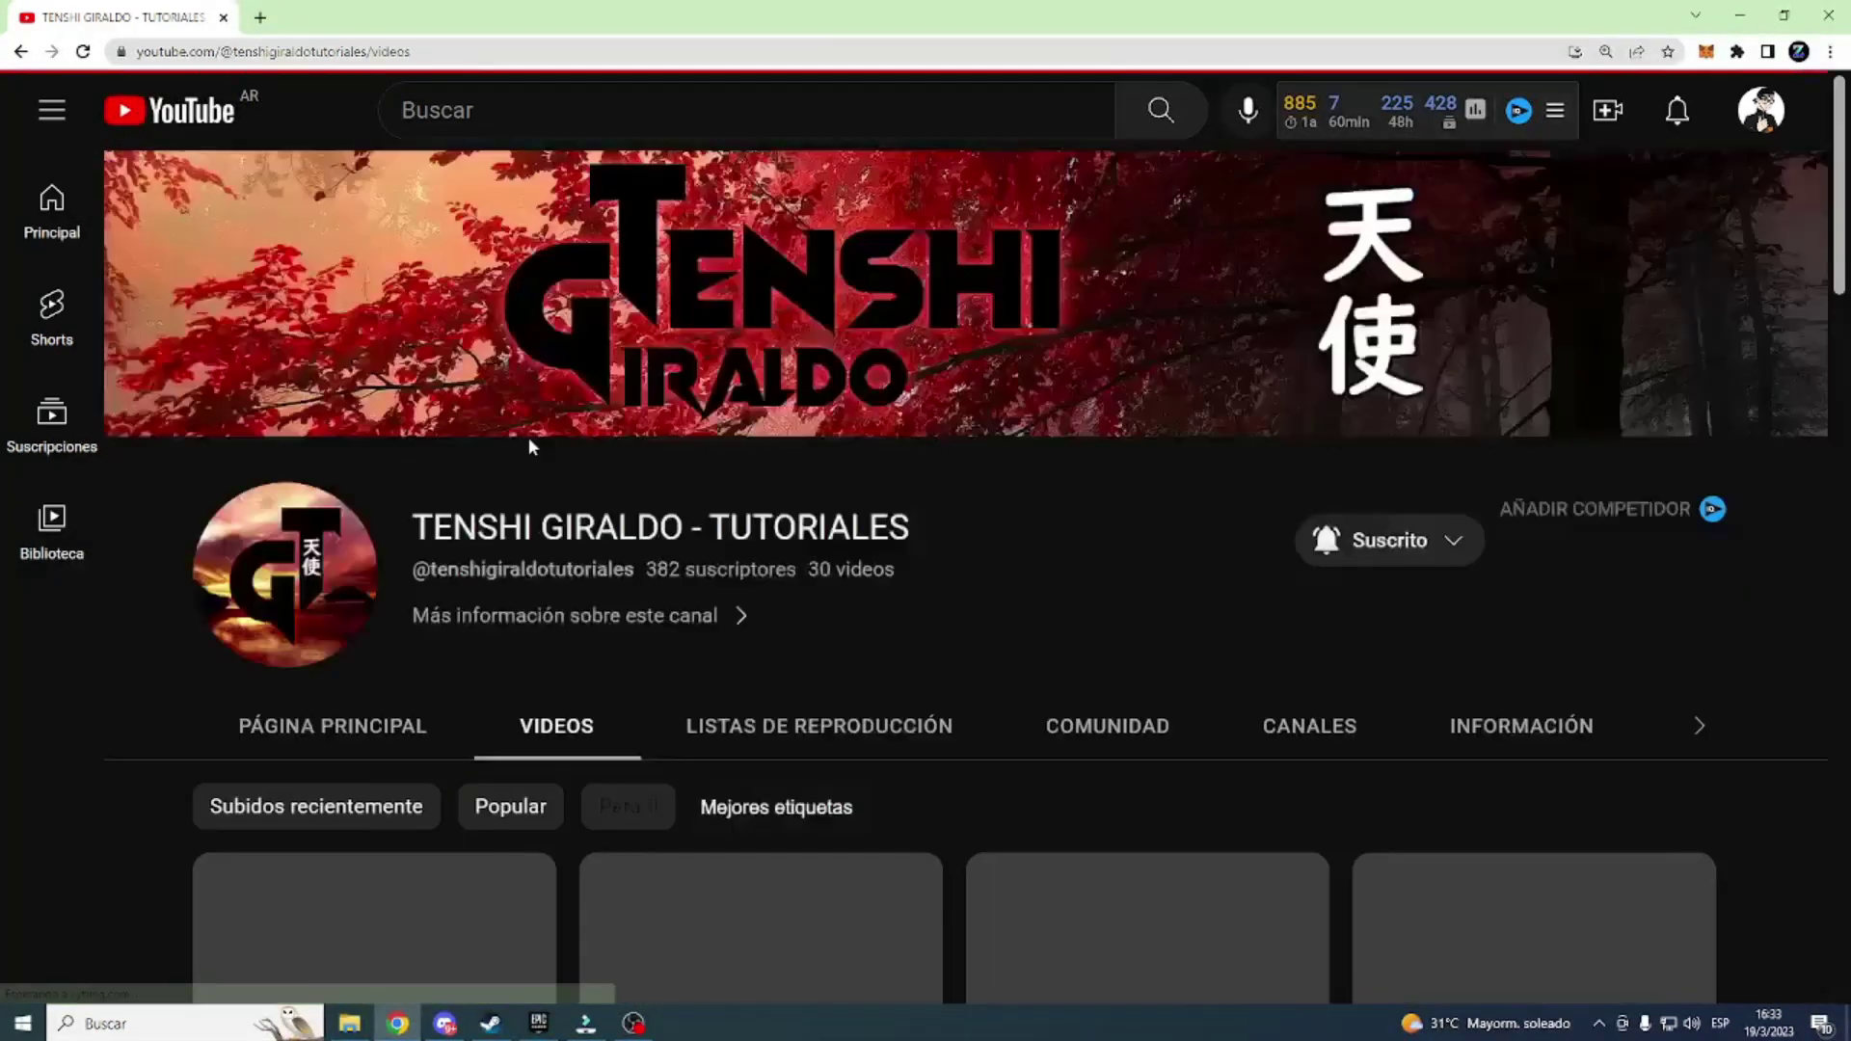
{"action": "scroll", "coordinate": [765, 778], "scroll_direction": "down", "scroll_amount": 5}
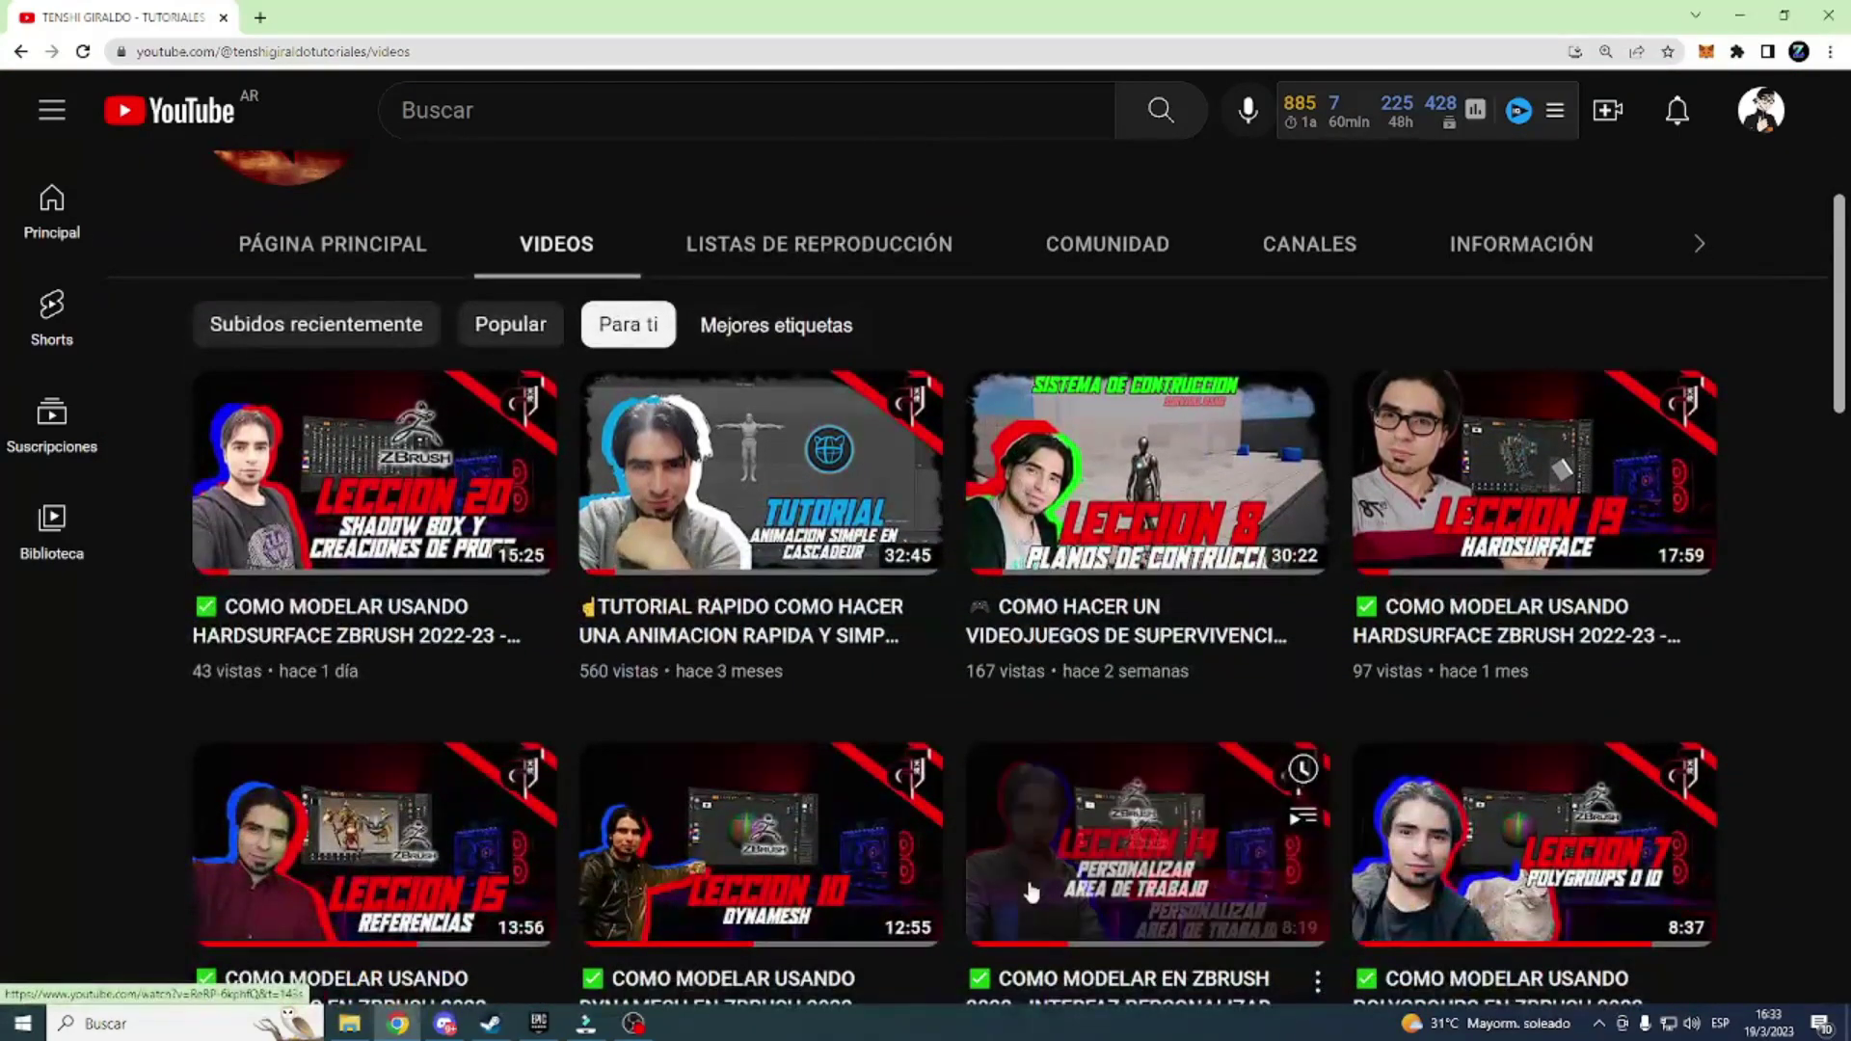
{"action": "scroll", "coordinate": [1029, 892], "scroll_direction": "down", "scroll_amount": 1}
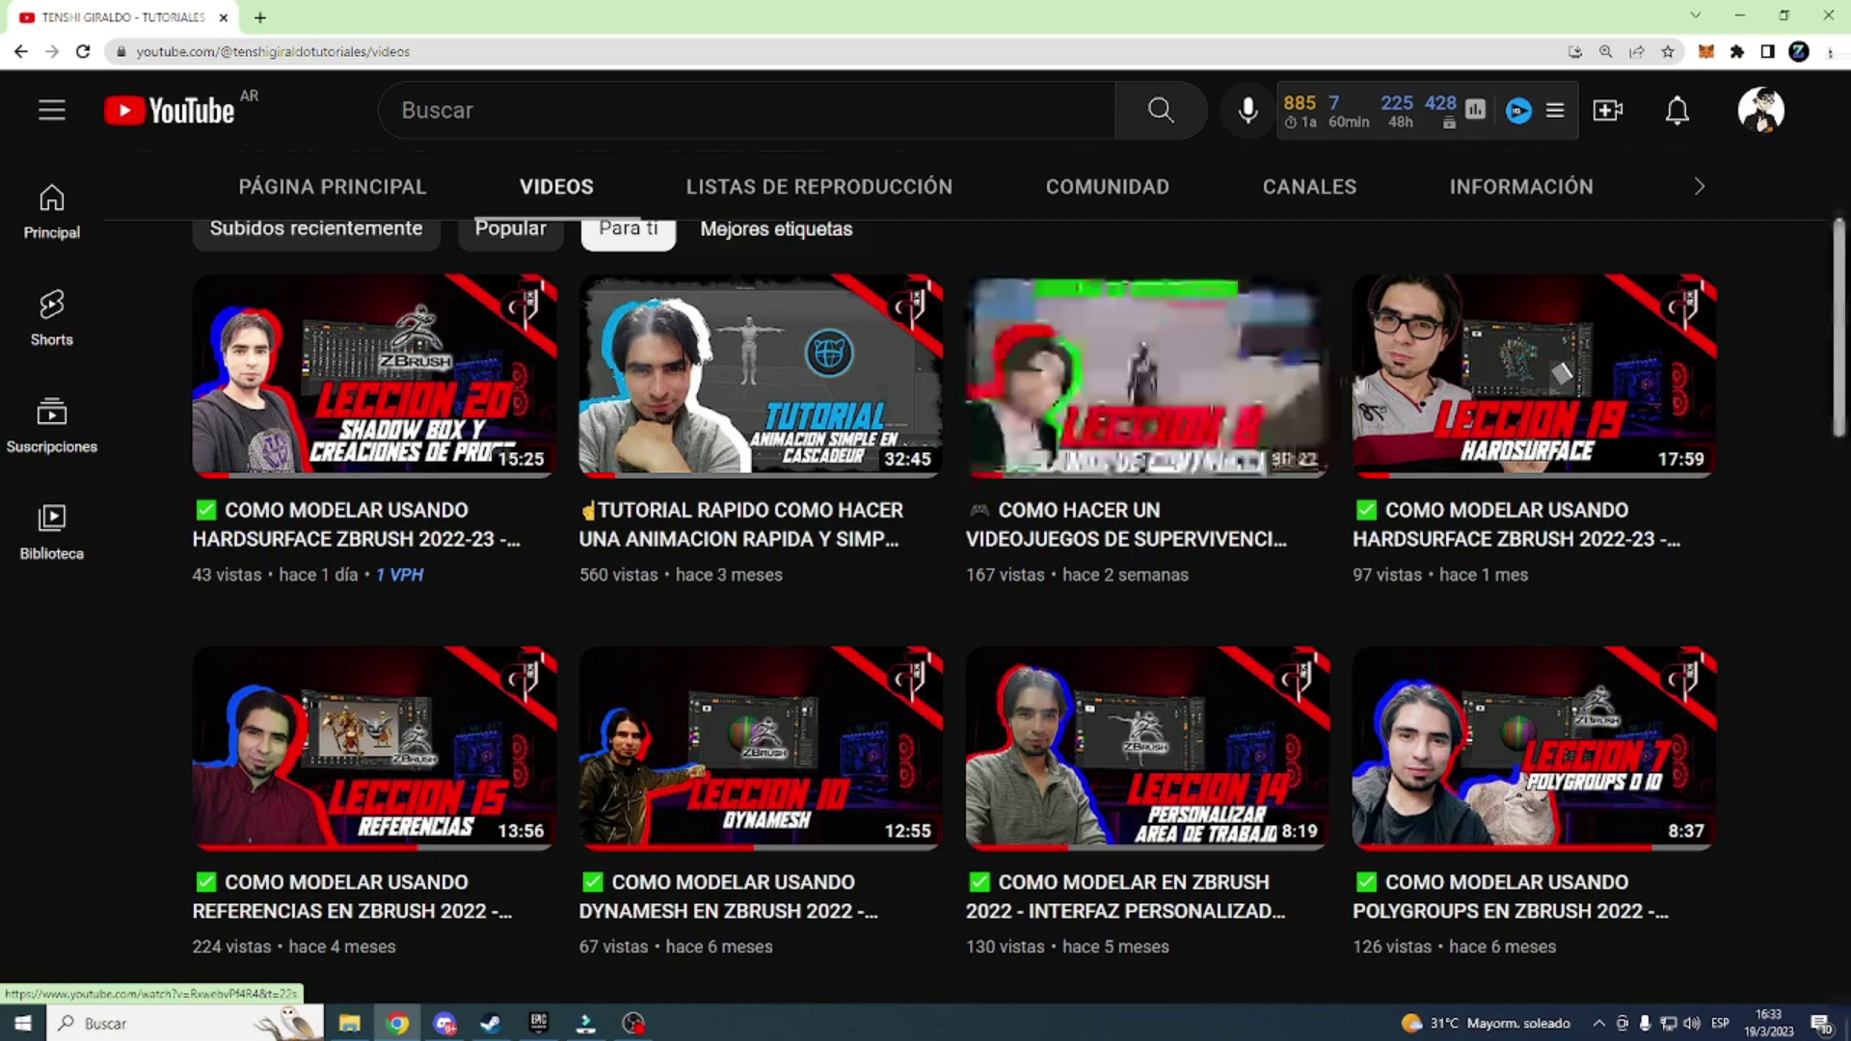
{"action": "scroll", "coordinate": [785, 675], "scroll_direction": "down", "scroll_amount": 5}
{"action": "scroll", "coordinate": [785, 675], "scroll_direction": "down", "scroll_amount": 4}
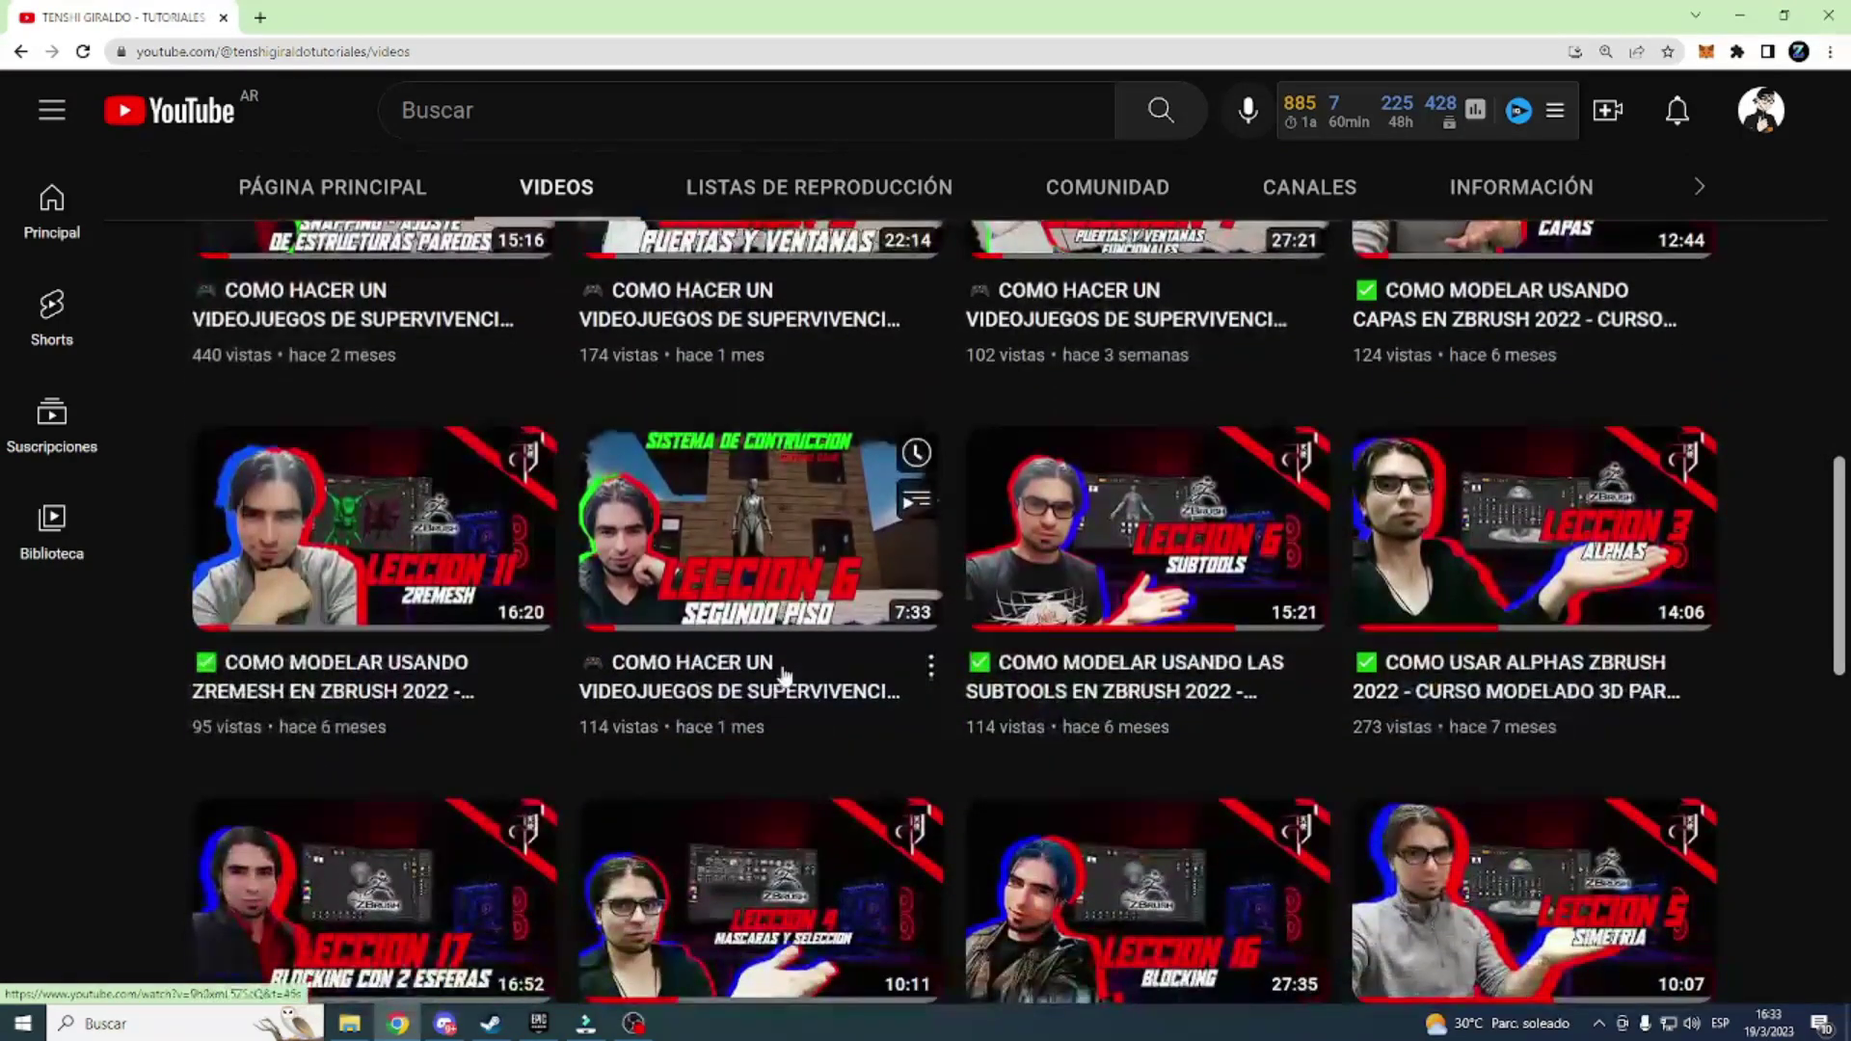
{"action": "scroll", "coordinate": [785, 675], "scroll_direction": "up", "scroll_amount": 7}
{"action": "scroll", "coordinate": [784, 675], "scroll_direction": "up", "scroll_amount": 5}
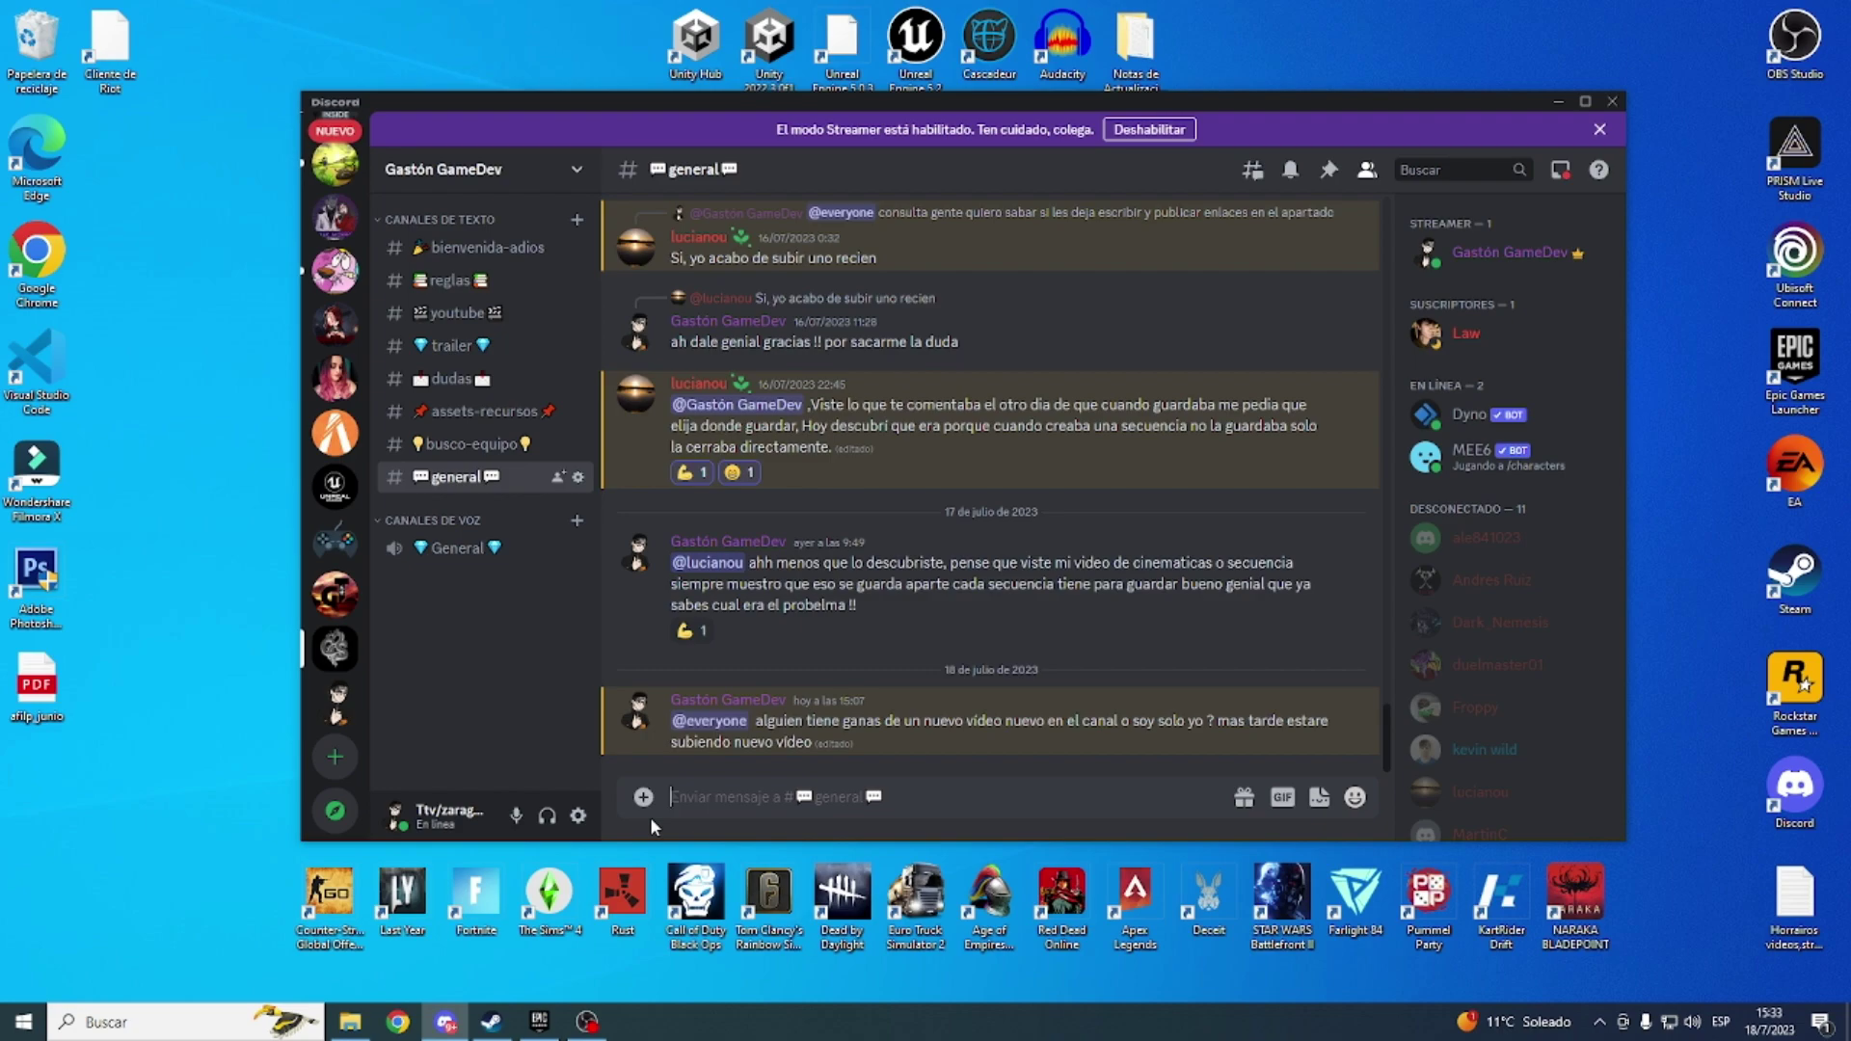
Step: Visit #busco-equipo, then browse #assets-recursos messages with the House.fbx upload
{"action": "left_click", "coordinate": [491, 451]}
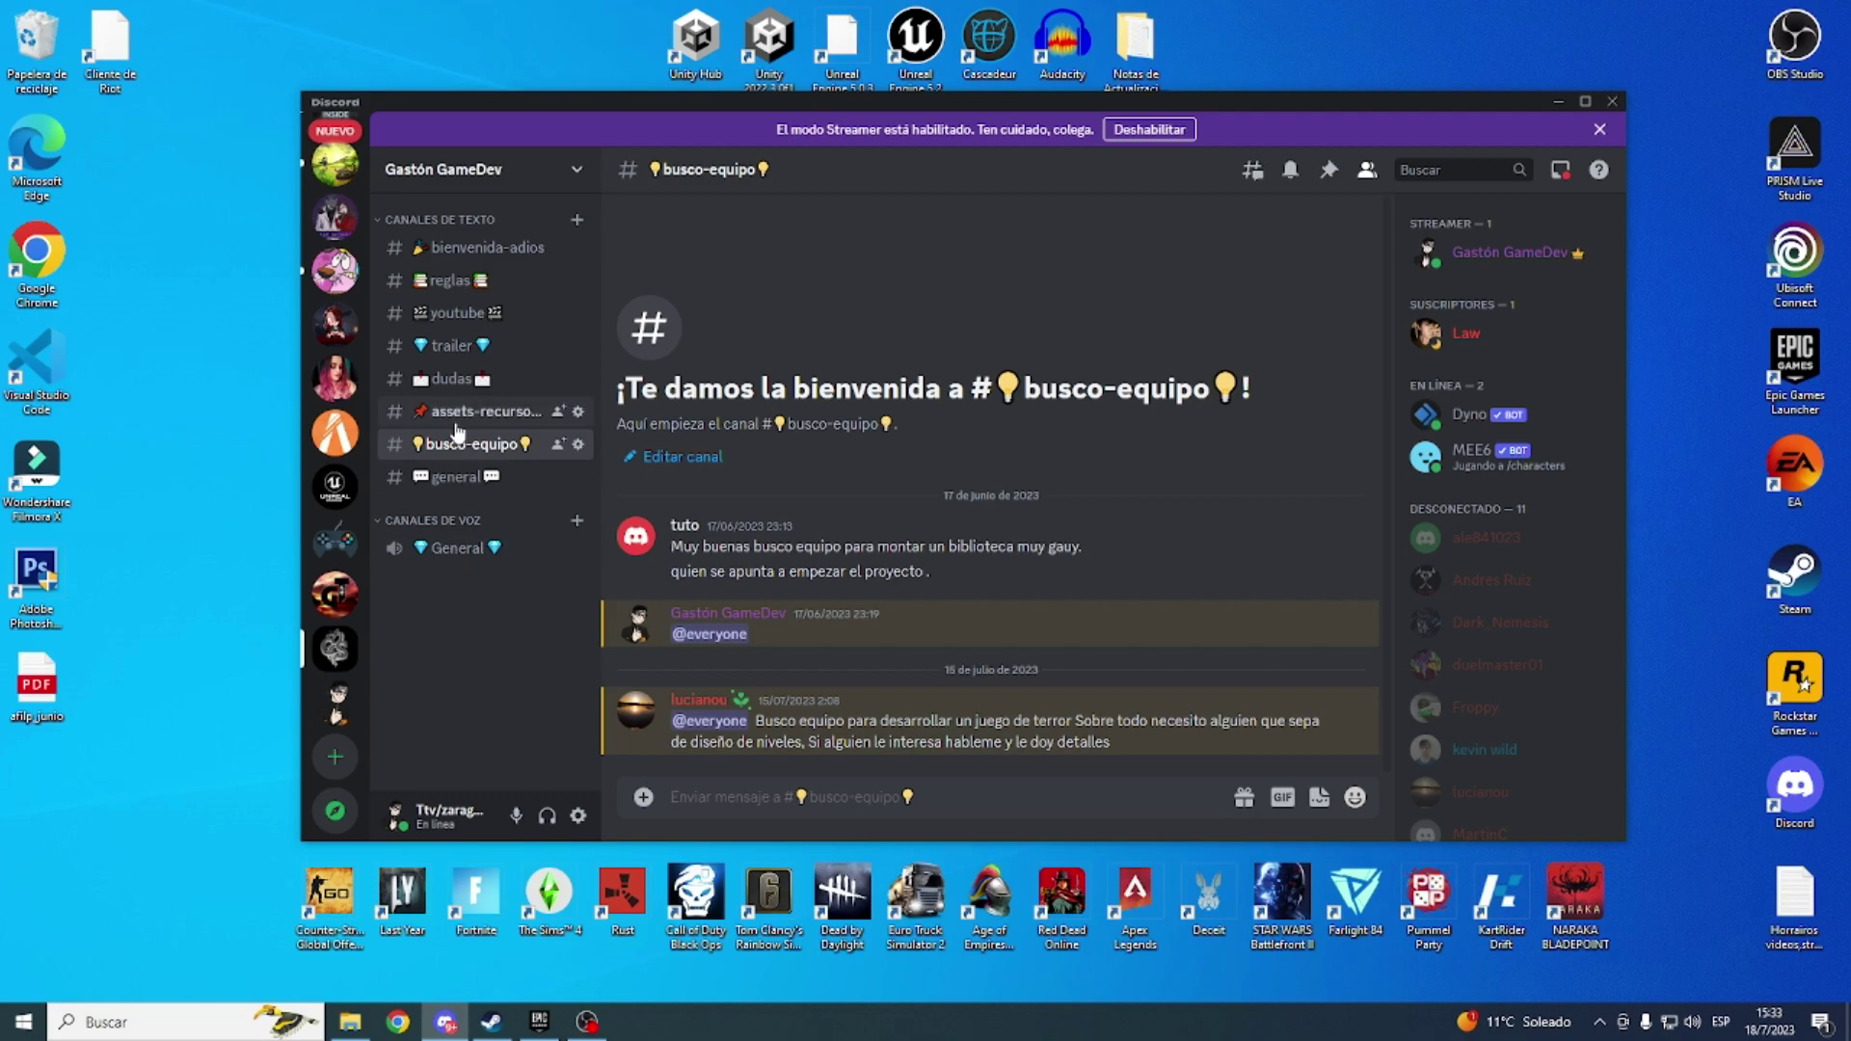
{"action": "left_click", "coordinate": [495, 415]}
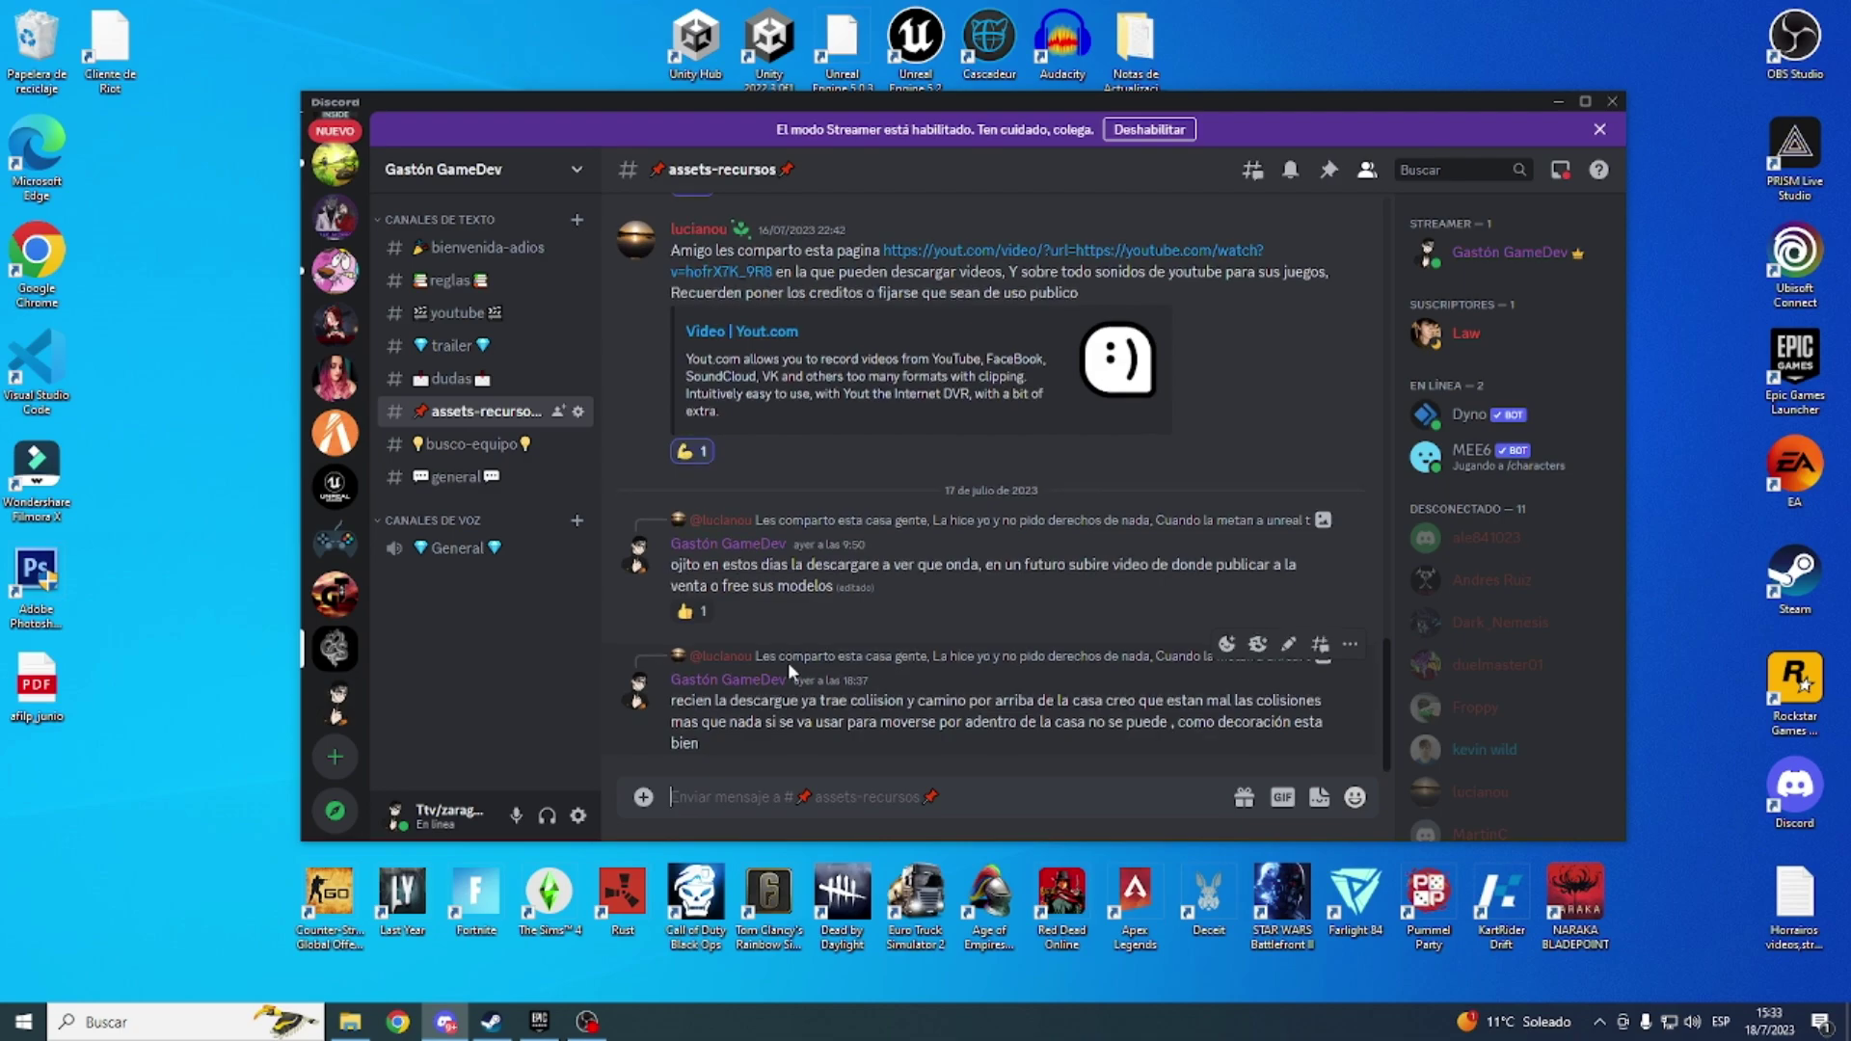
{"action": "scroll", "coordinate": [789, 662], "scroll_direction": "up", "scroll_amount": 5}
{"action": "scroll", "coordinate": [788, 662], "scroll_direction": "up", "scroll_amount": 1}
{"action": "scroll", "coordinate": [788, 662], "scroll_direction": "up", "scroll_amount": 2}
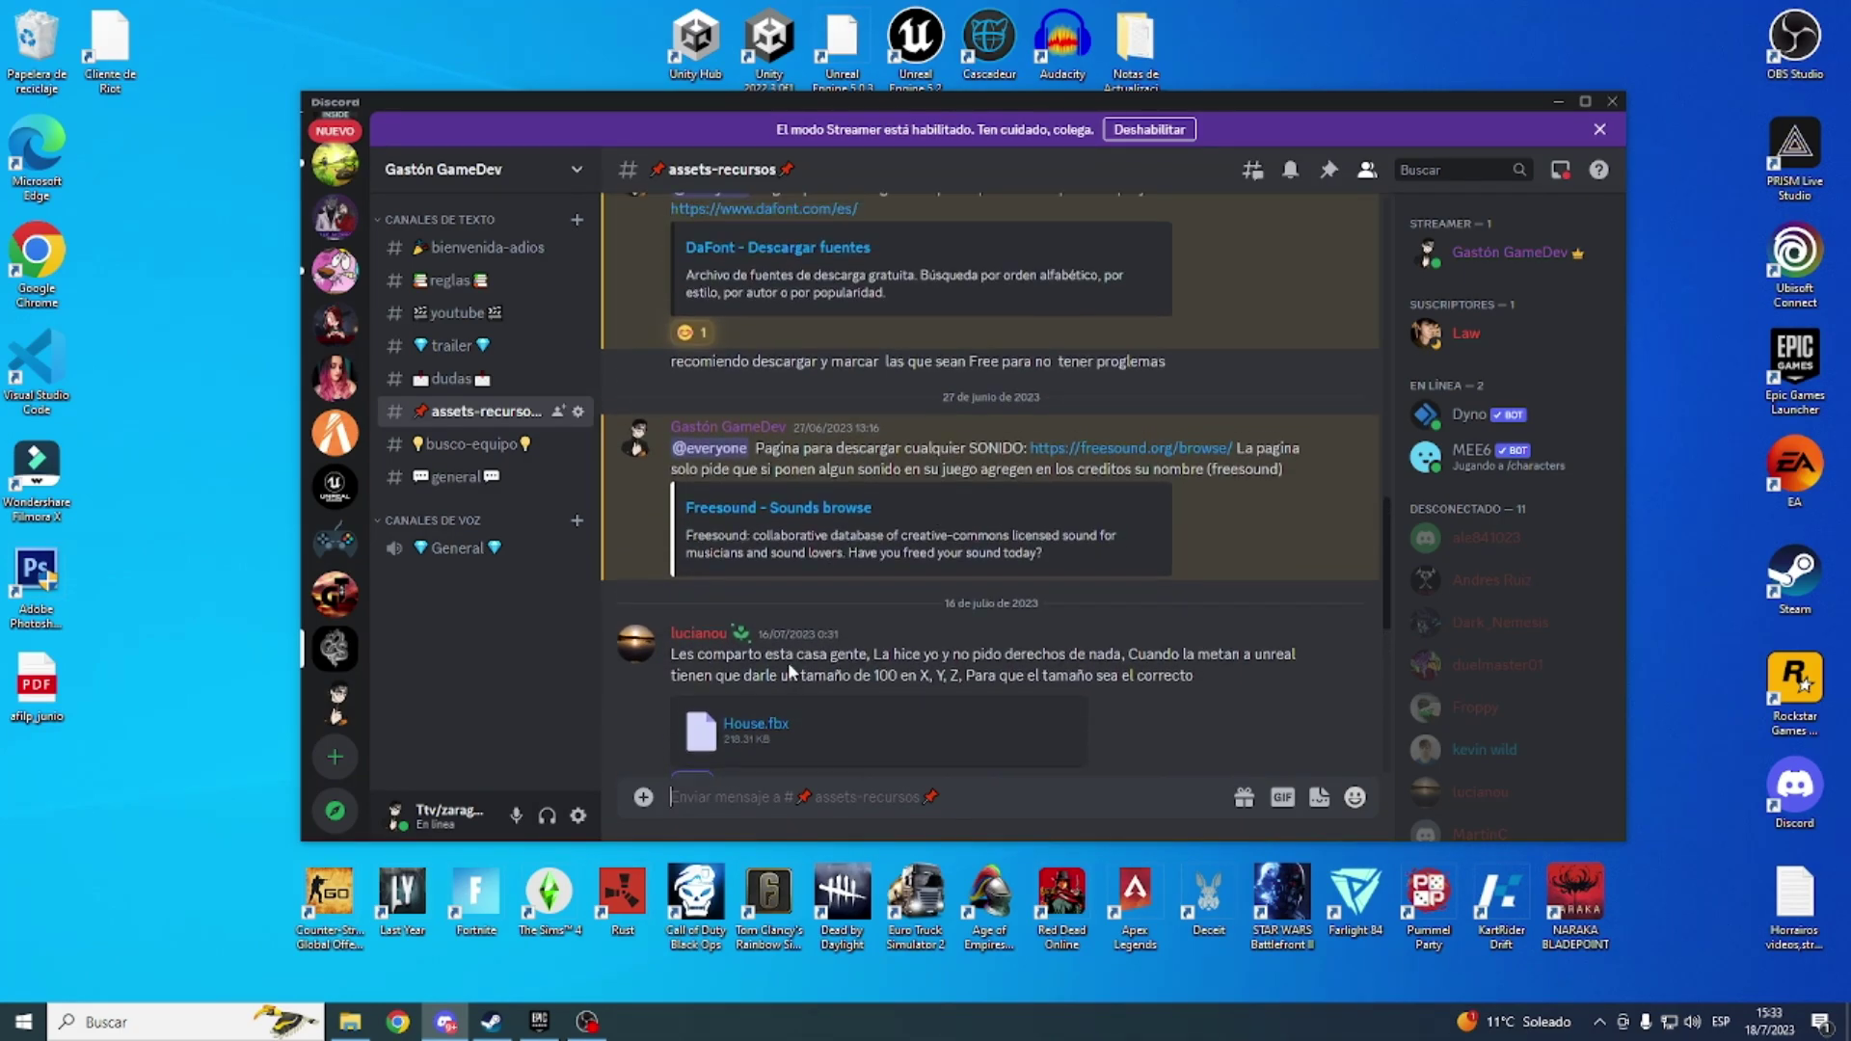
{"action": "scroll", "coordinate": [788, 662], "scroll_direction": "up", "scroll_amount": 4}
{"action": "scroll", "coordinate": [783, 662], "scroll_direction": "up", "scroll_amount": 10}
{"action": "scroll", "coordinate": [782, 662], "scroll_direction": "up", "scroll_amount": 3}
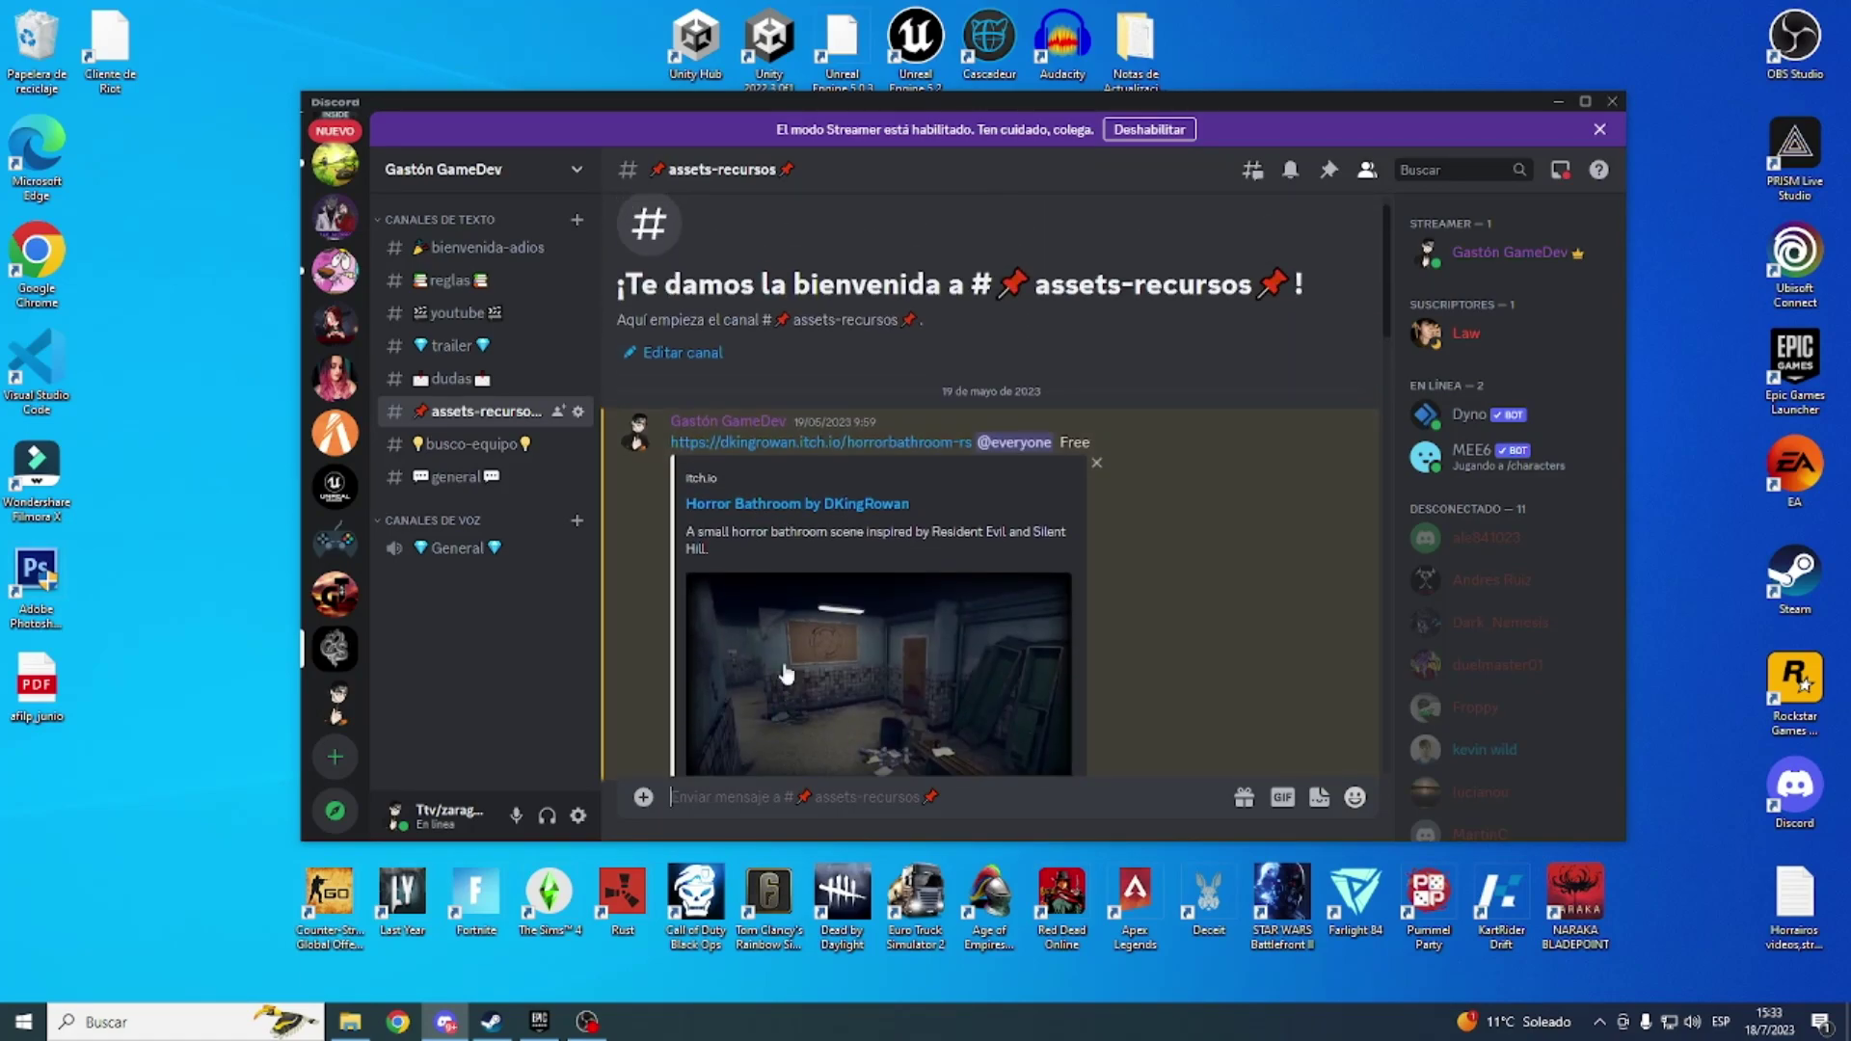
{"action": "scroll", "coordinate": [777, 662], "scroll_direction": "down", "scroll_amount": 5}
{"action": "scroll", "coordinate": [777, 663], "scroll_direction": "down", "scroll_amount": 2}
{"action": "scroll", "coordinate": [777, 665], "scroll_direction": "down", "scroll_amount": 5}
{"action": "scroll", "coordinate": [777, 665], "scroll_direction": "down", "scroll_amount": 1}
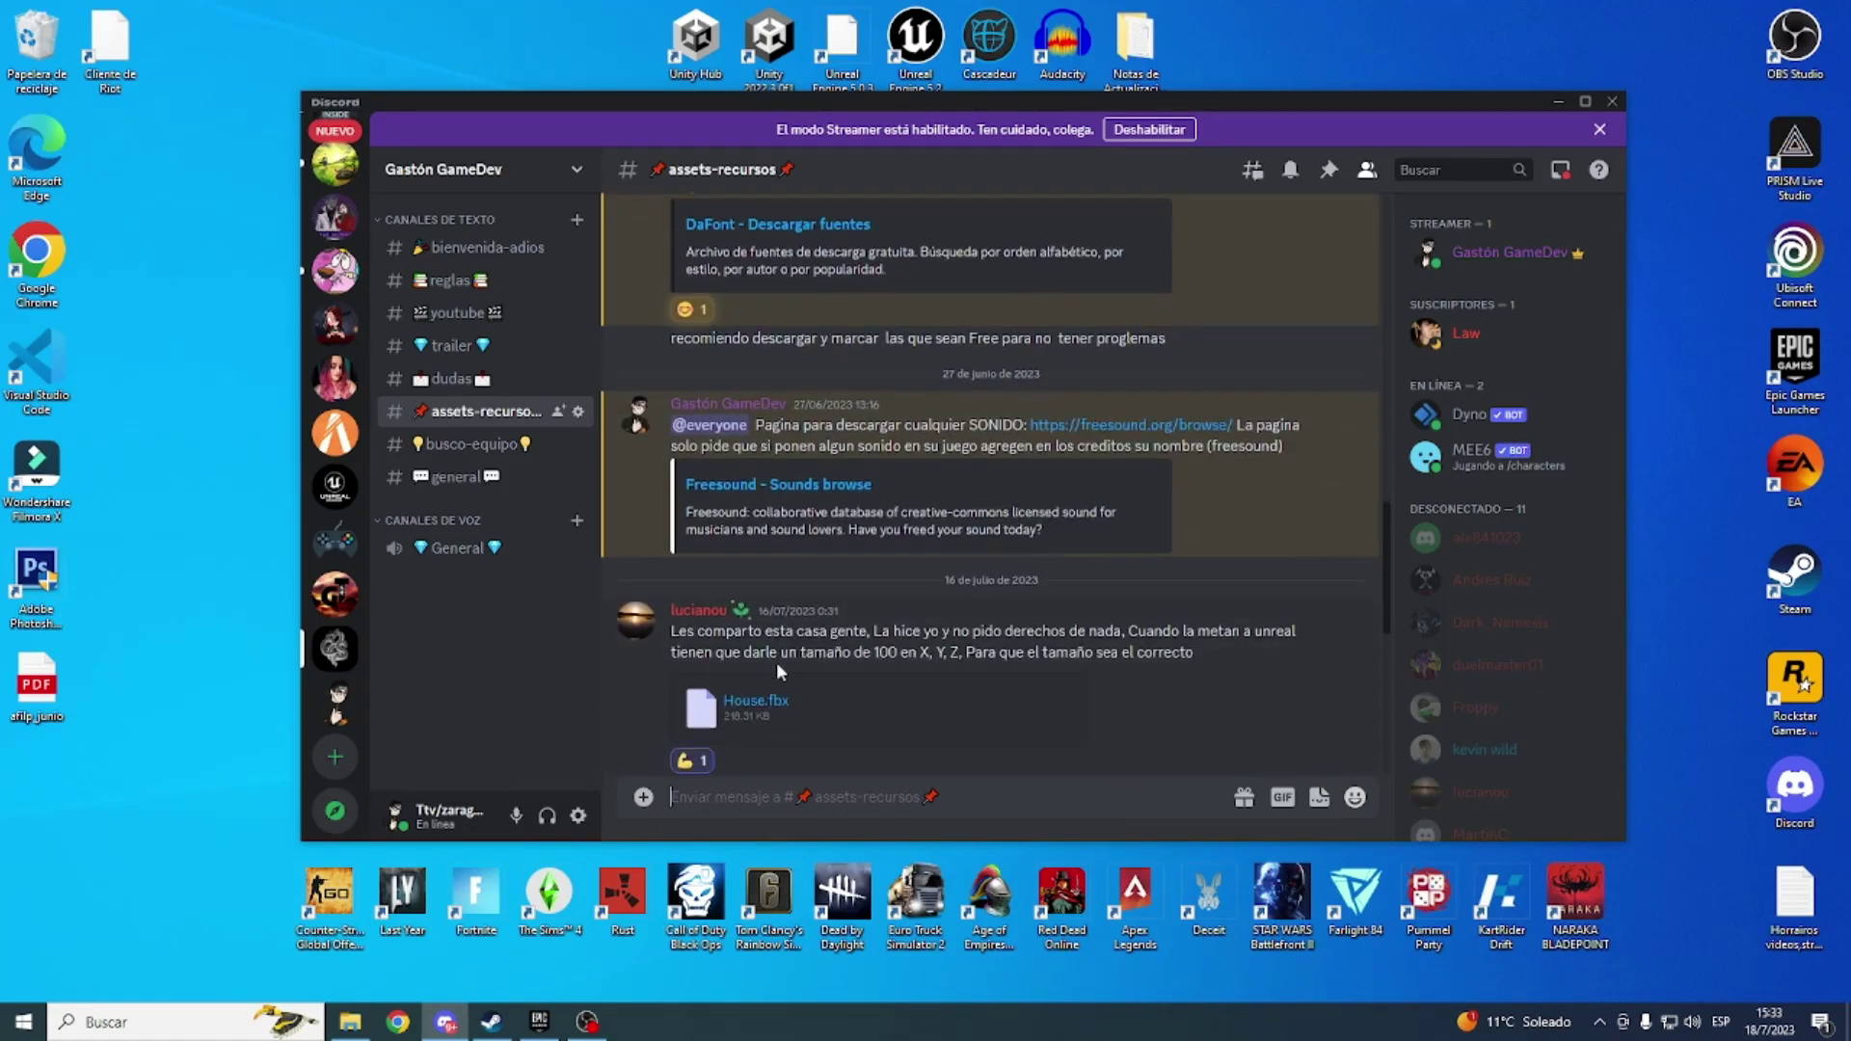
{"action": "scroll", "coordinate": [777, 665], "scroll_direction": "down", "scroll_amount": 4}
{"action": "scroll", "coordinate": [777, 665], "scroll_direction": "down", "scroll_amount": 2}
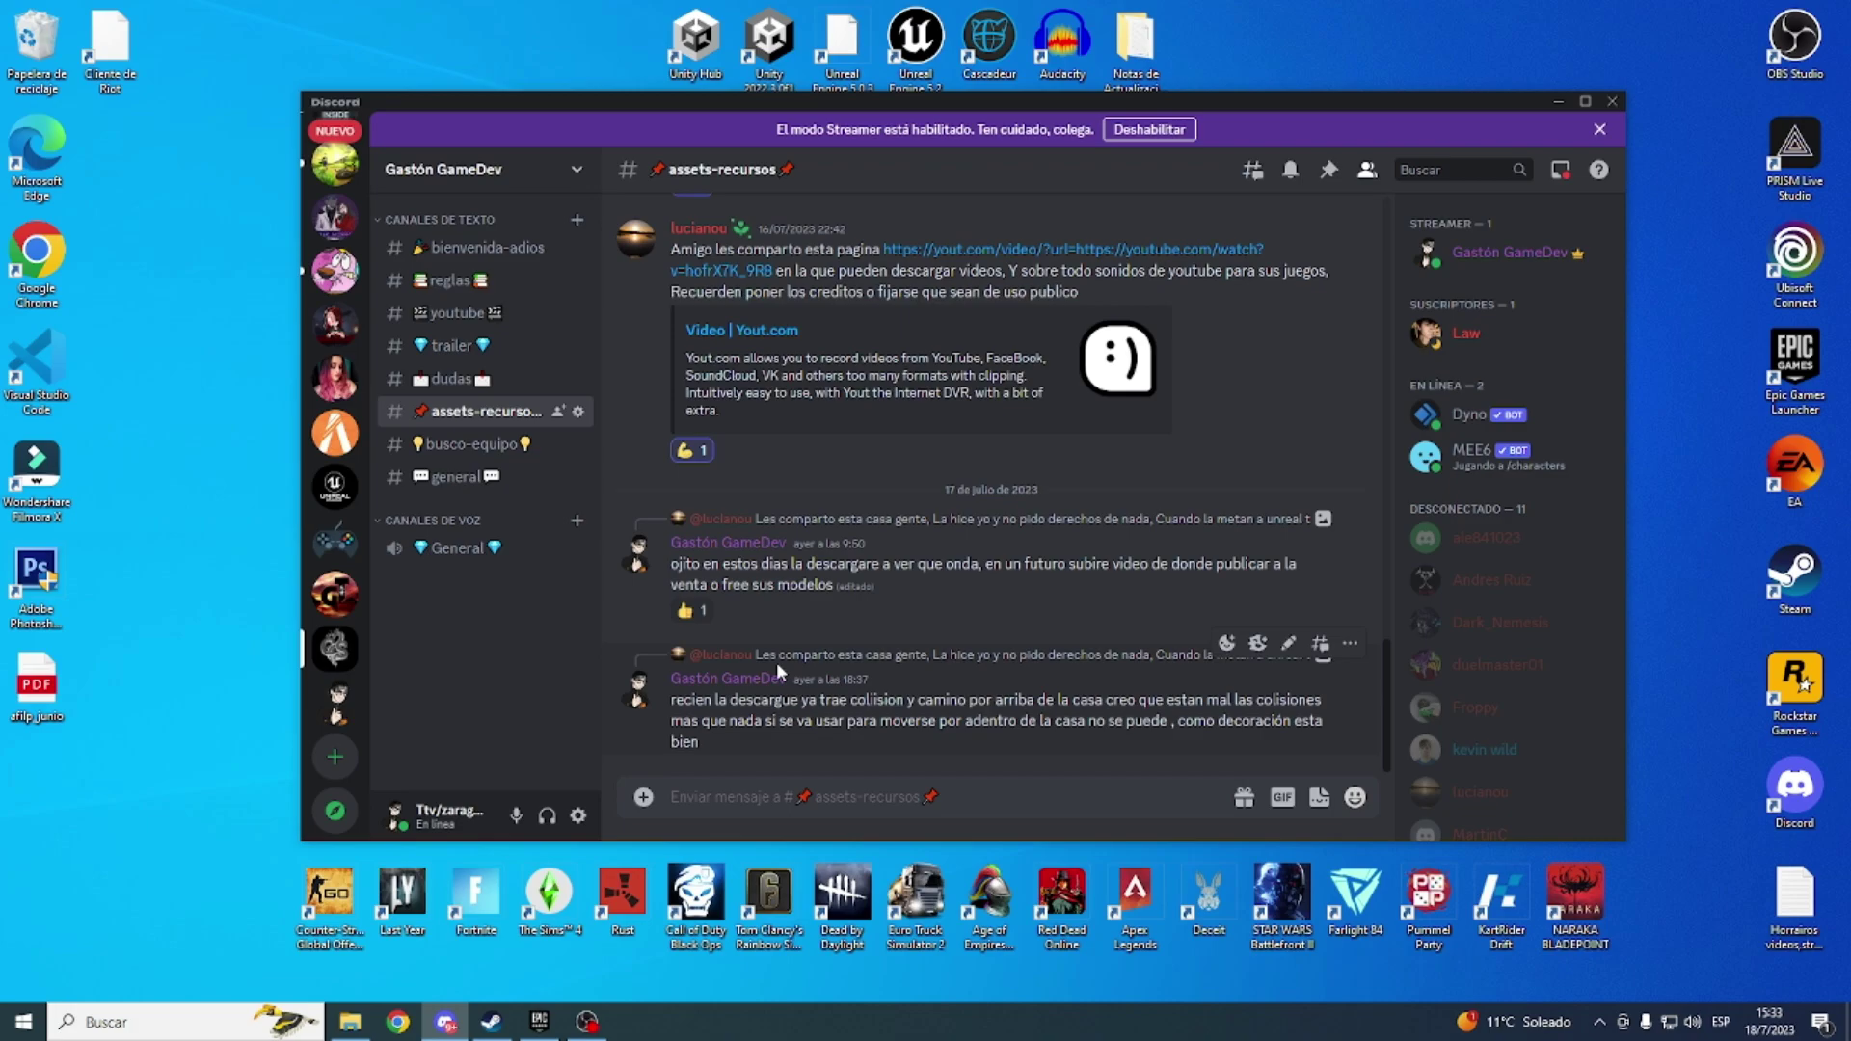
Step: Open the #dudas channel and scroll through its messages
{"action": "left_click", "coordinate": [420, 388]}
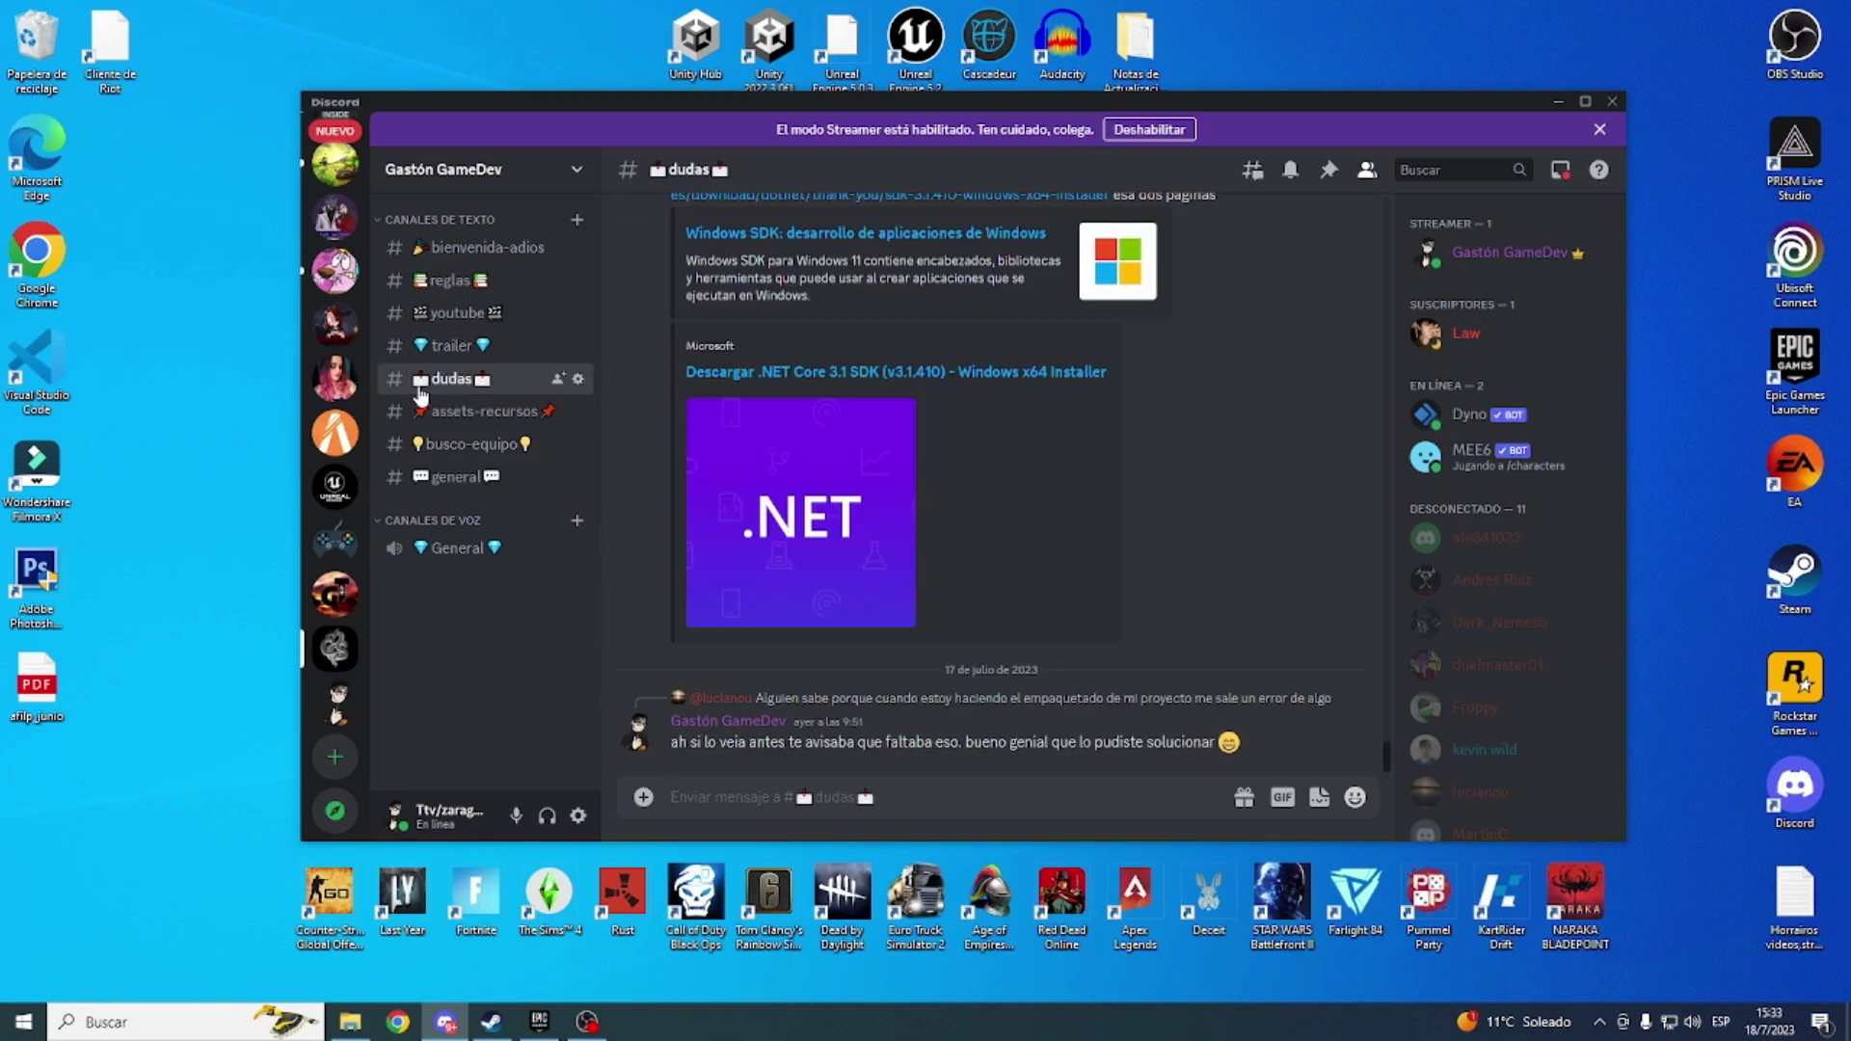
{"action": "scroll", "coordinate": [790, 692], "scroll_direction": "up", "scroll_amount": 1}
{"action": "scroll", "coordinate": [789, 692], "scroll_direction": "up", "scroll_amount": 5}
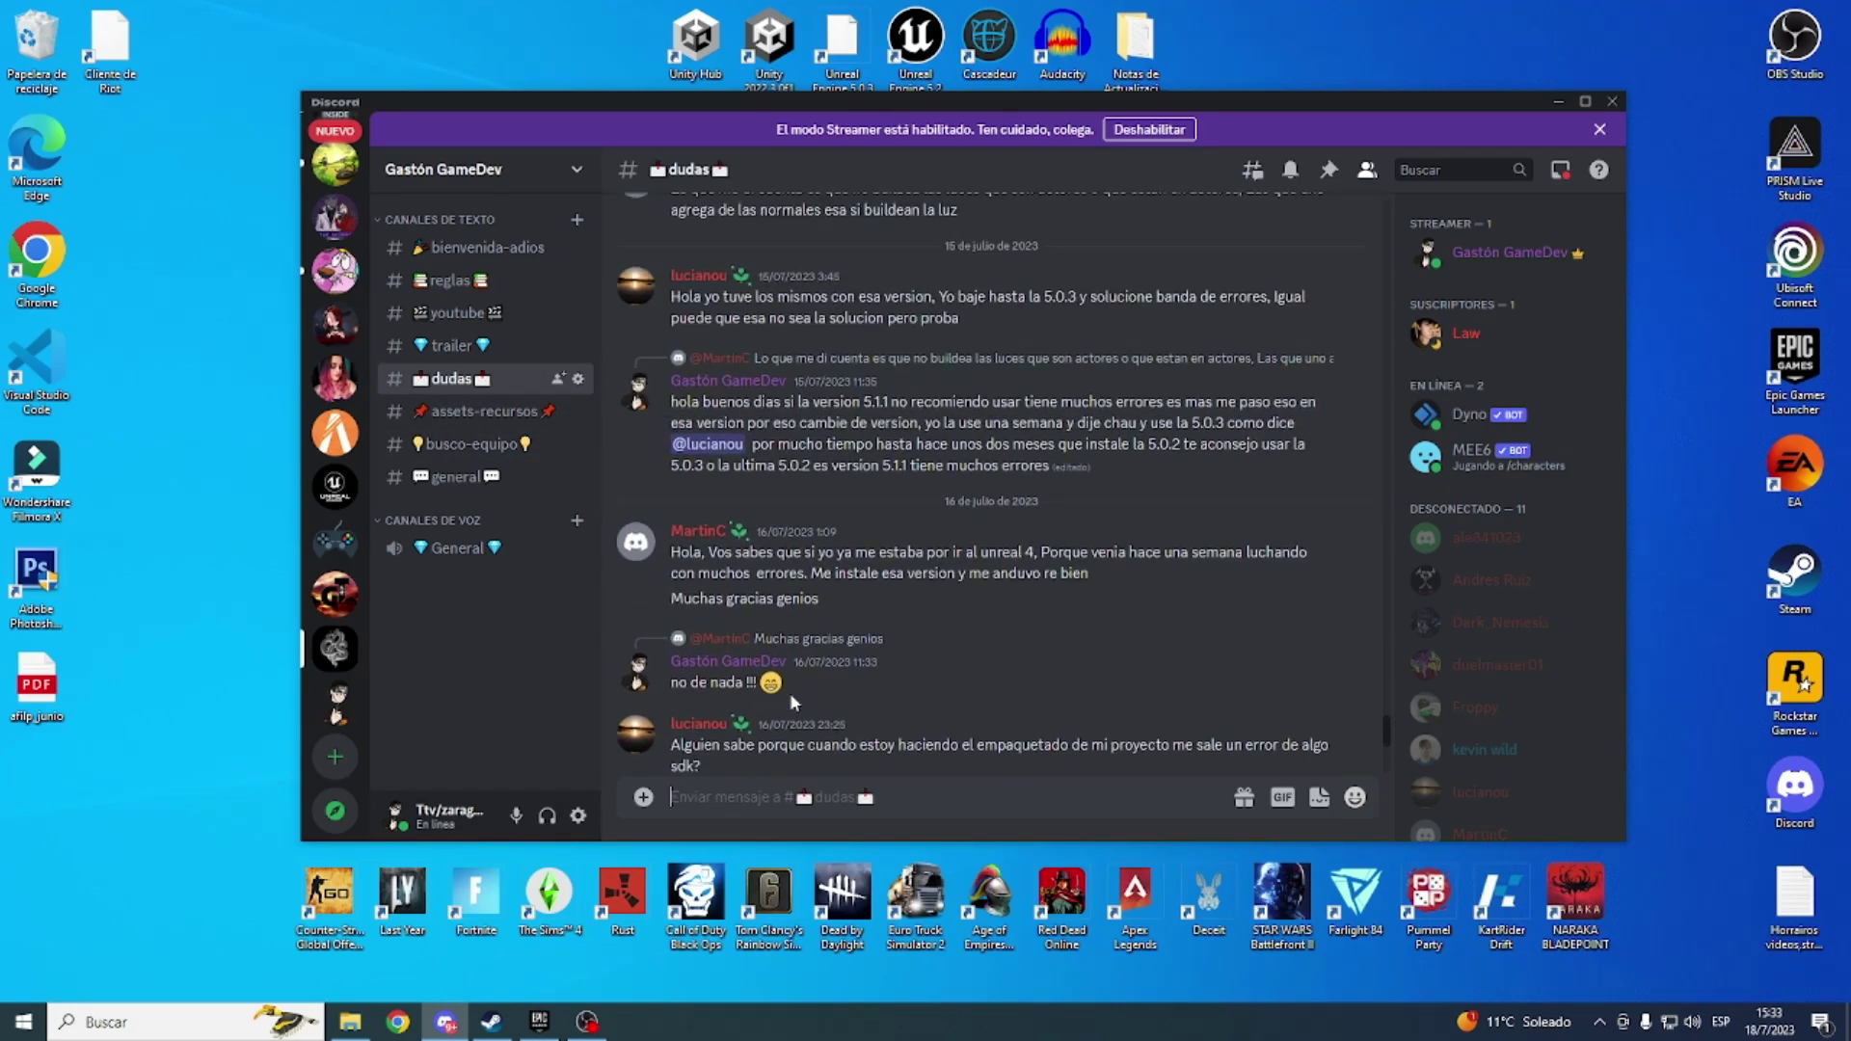
{"action": "scroll", "coordinate": [792, 701], "scroll_direction": "up", "scroll_amount": 2}
{"action": "scroll", "coordinate": [791, 700], "scroll_direction": "up", "scroll_amount": 2}
{"action": "scroll", "coordinate": [791, 701], "scroll_direction": "up", "scroll_amount": 2}
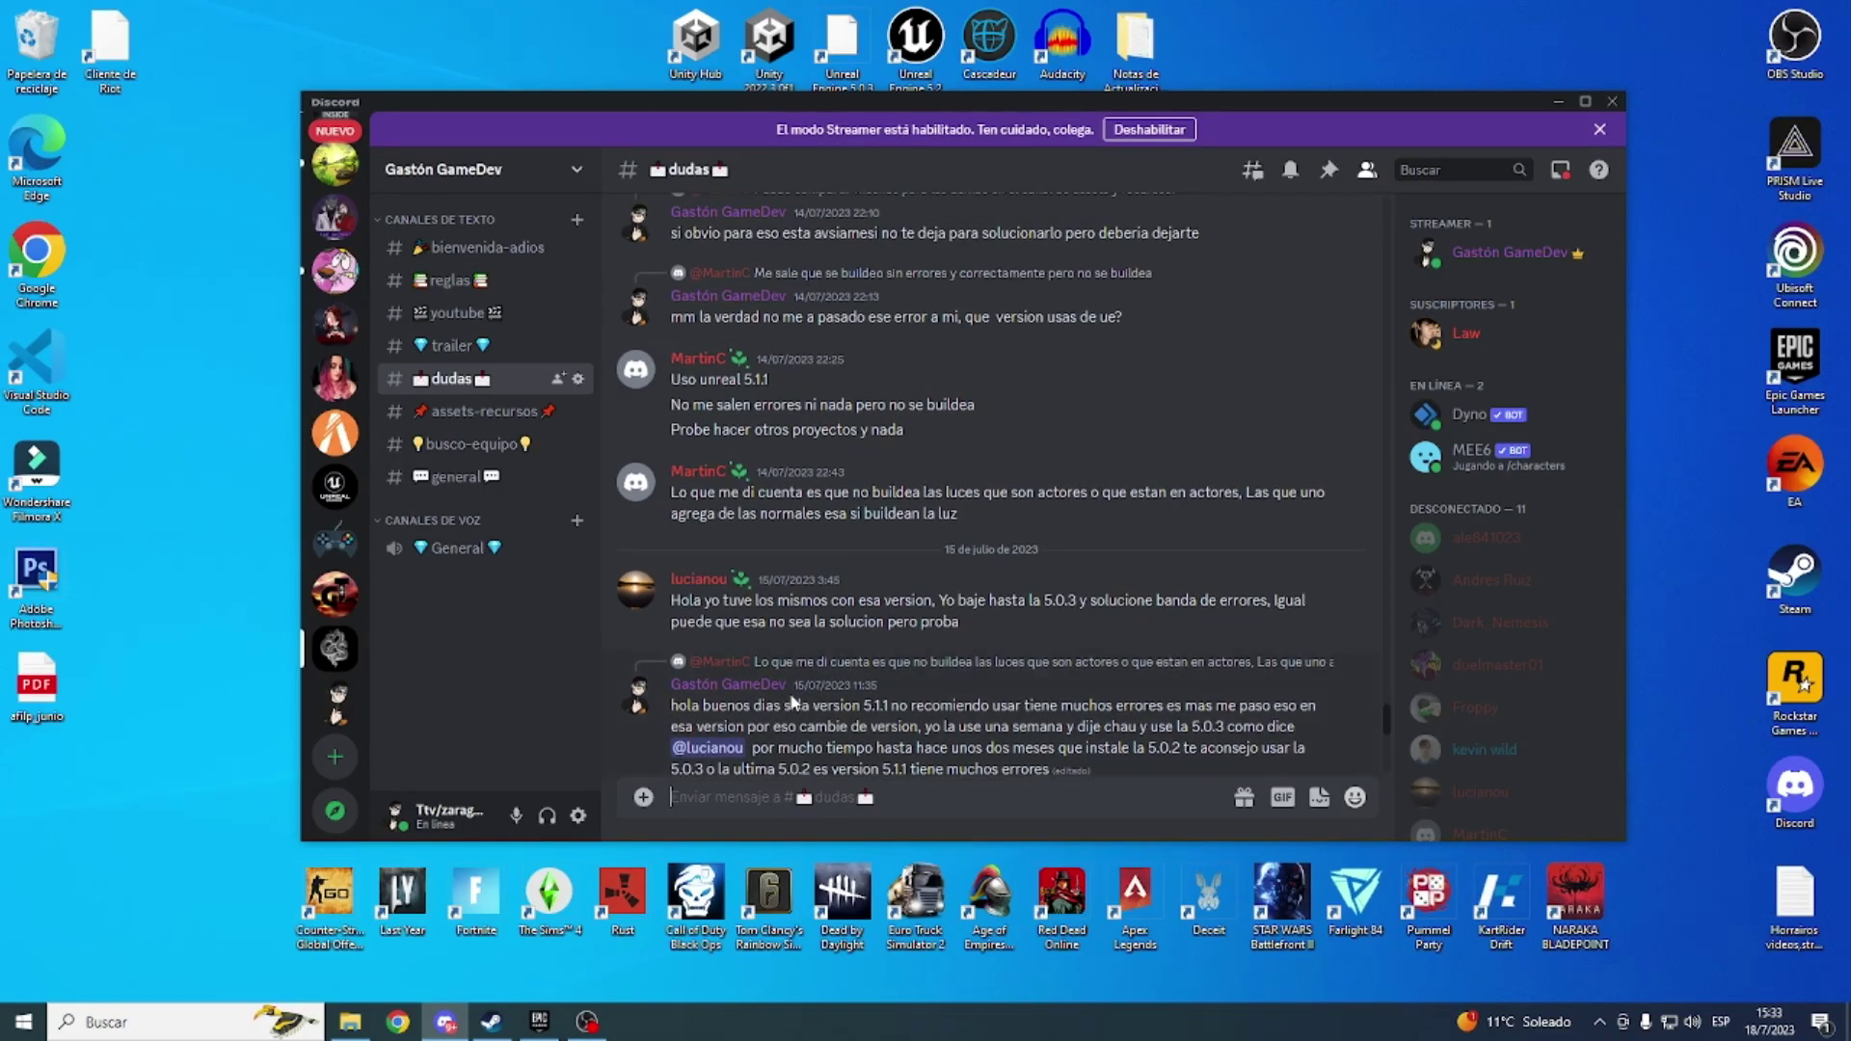
{"action": "scroll", "coordinate": [792, 701], "scroll_direction": "up", "scroll_amount": 2}
{"action": "scroll", "coordinate": [792, 701], "scroll_direction": "up", "scroll_amount": 2}
{"action": "scroll", "coordinate": [791, 701], "scroll_direction": "up", "scroll_amount": 1}
{"action": "scroll", "coordinate": [791, 701], "scroll_direction": "up", "scroll_amount": 3}
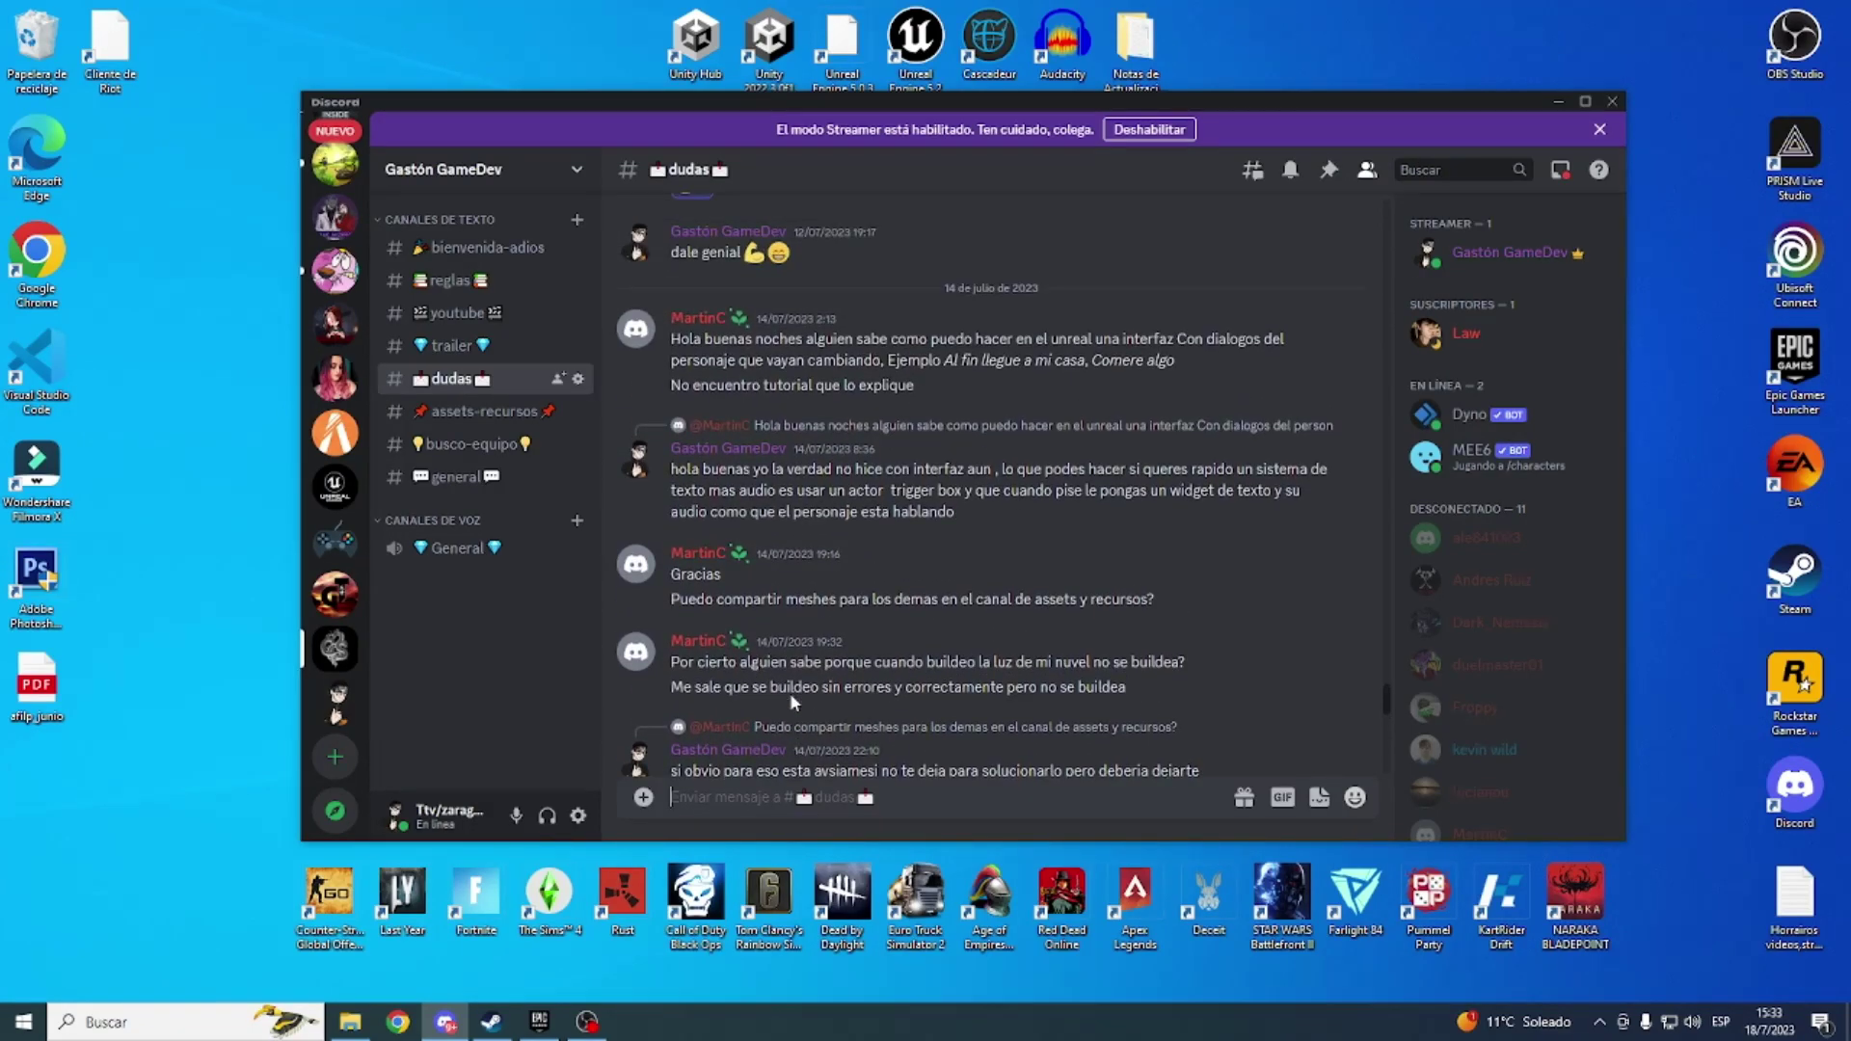
{"action": "scroll", "coordinate": [792, 701], "scroll_direction": "up", "scroll_amount": 3}
{"action": "scroll", "coordinate": [792, 702], "scroll_direction": "down", "scroll_amount": 5}
{"action": "scroll", "coordinate": [791, 701], "scroll_direction": "down", "scroll_amount": 3}
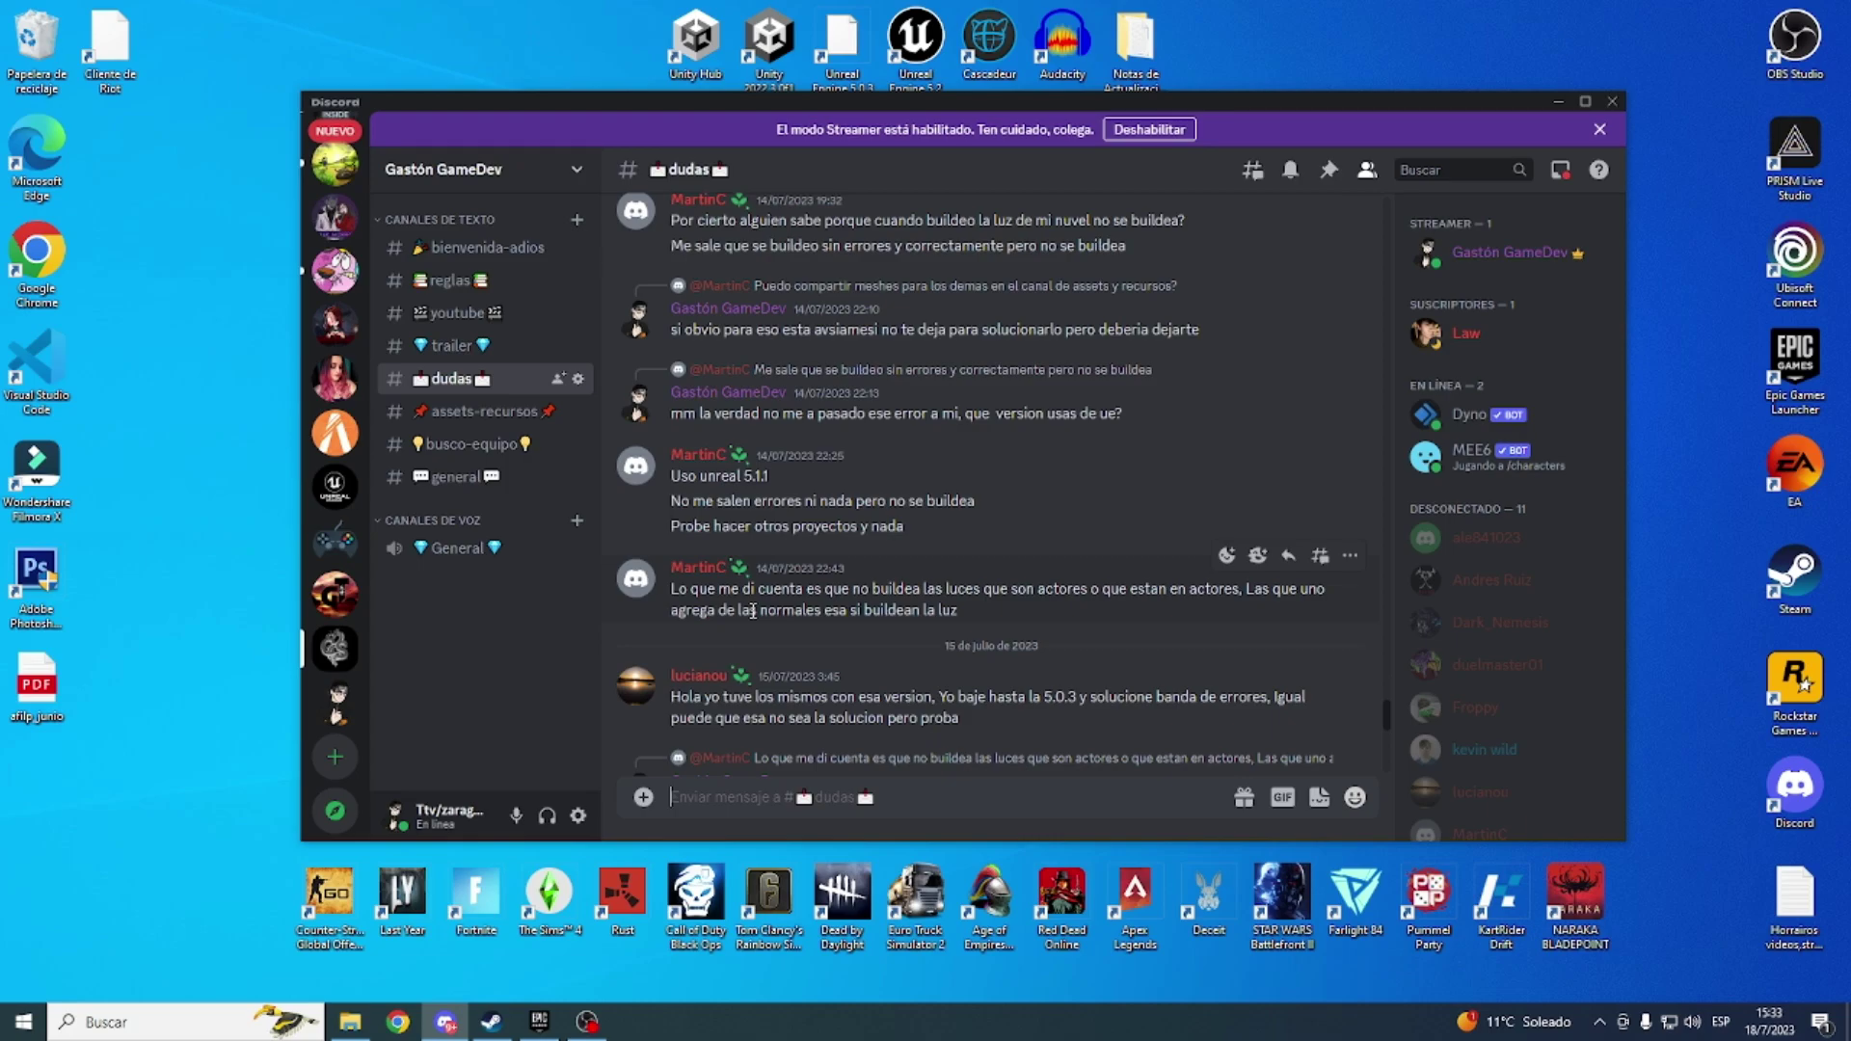
{"action": "scroll", "coordinate": [753, 610], "scroll_direction": "down", "scroll_amount": 2}
{"action": "scroll", "coordinate": [753, 610], "scroll_direction": "down", "scroll_amount": 1}
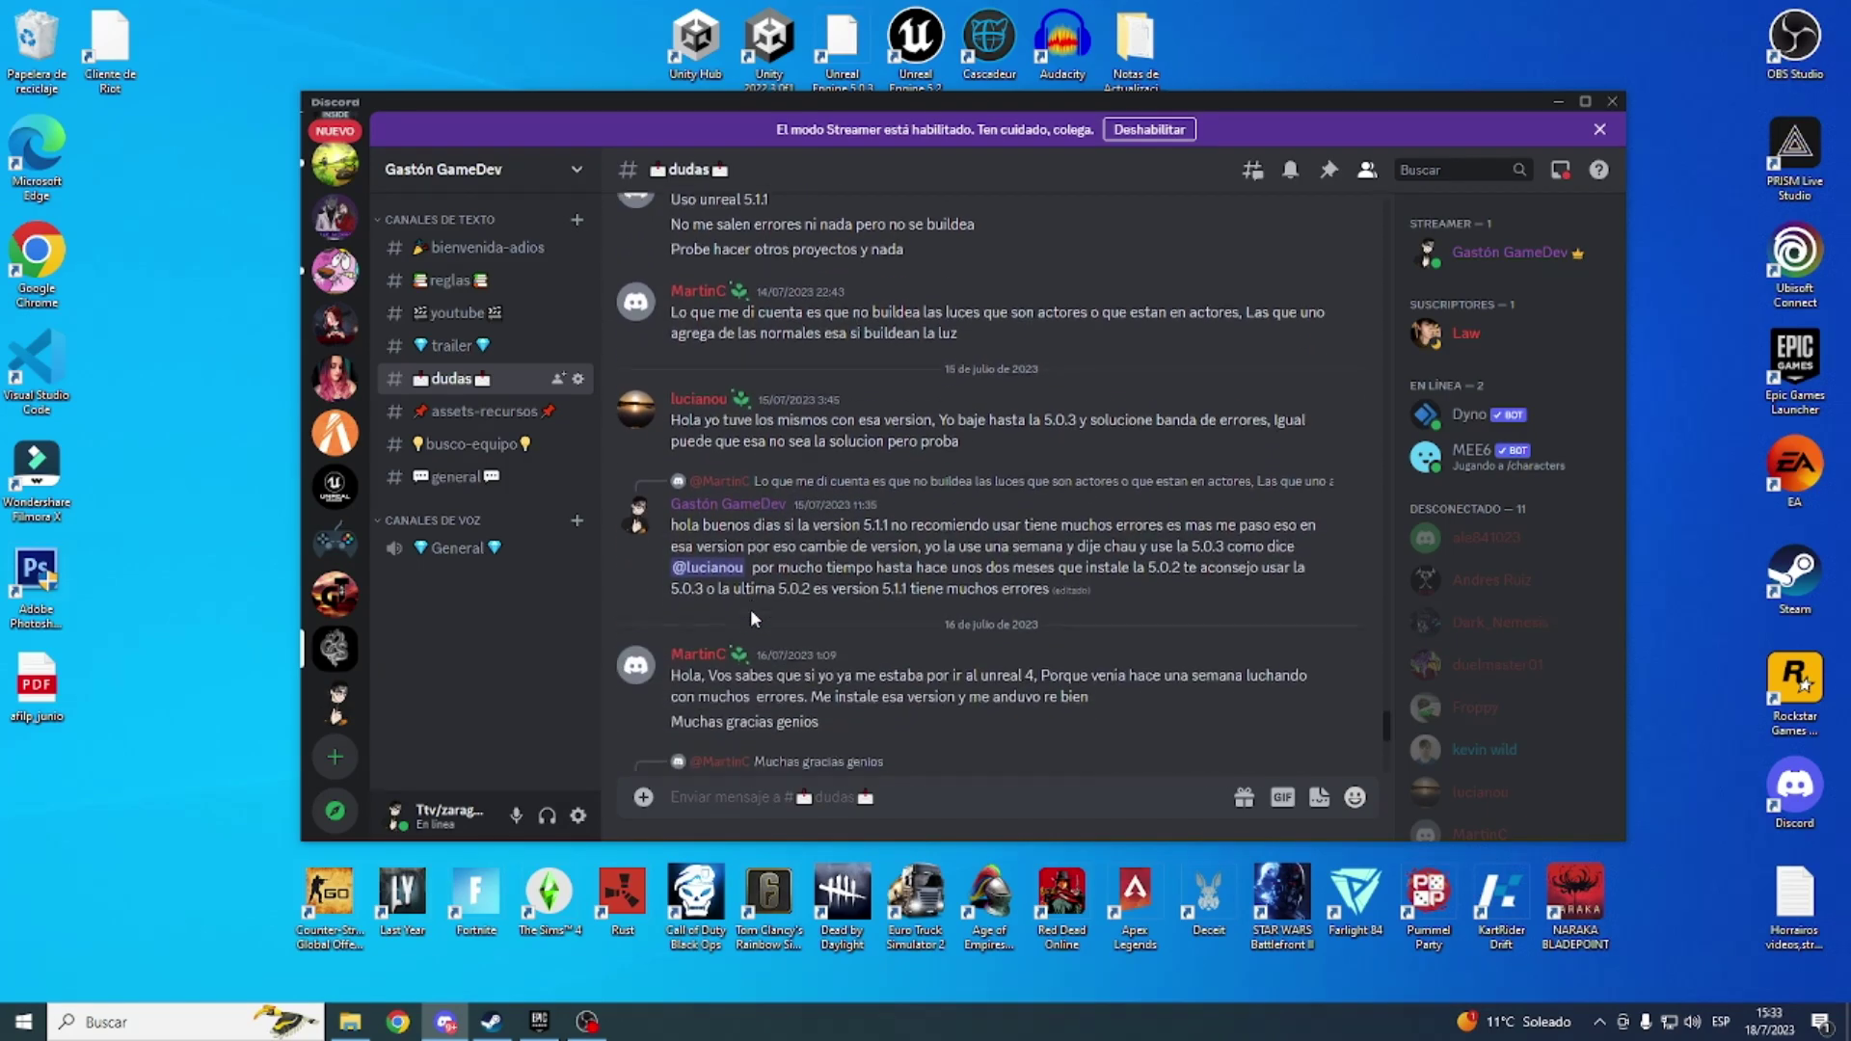
{"action": "scroll", "coordinate": [753, 611], "scroll_direction": "down", "scroll_amount": 1}
{"action": "scroll", "coordinate": [750, 609], "scroll_direction": "down", "scroll_amount": 3}
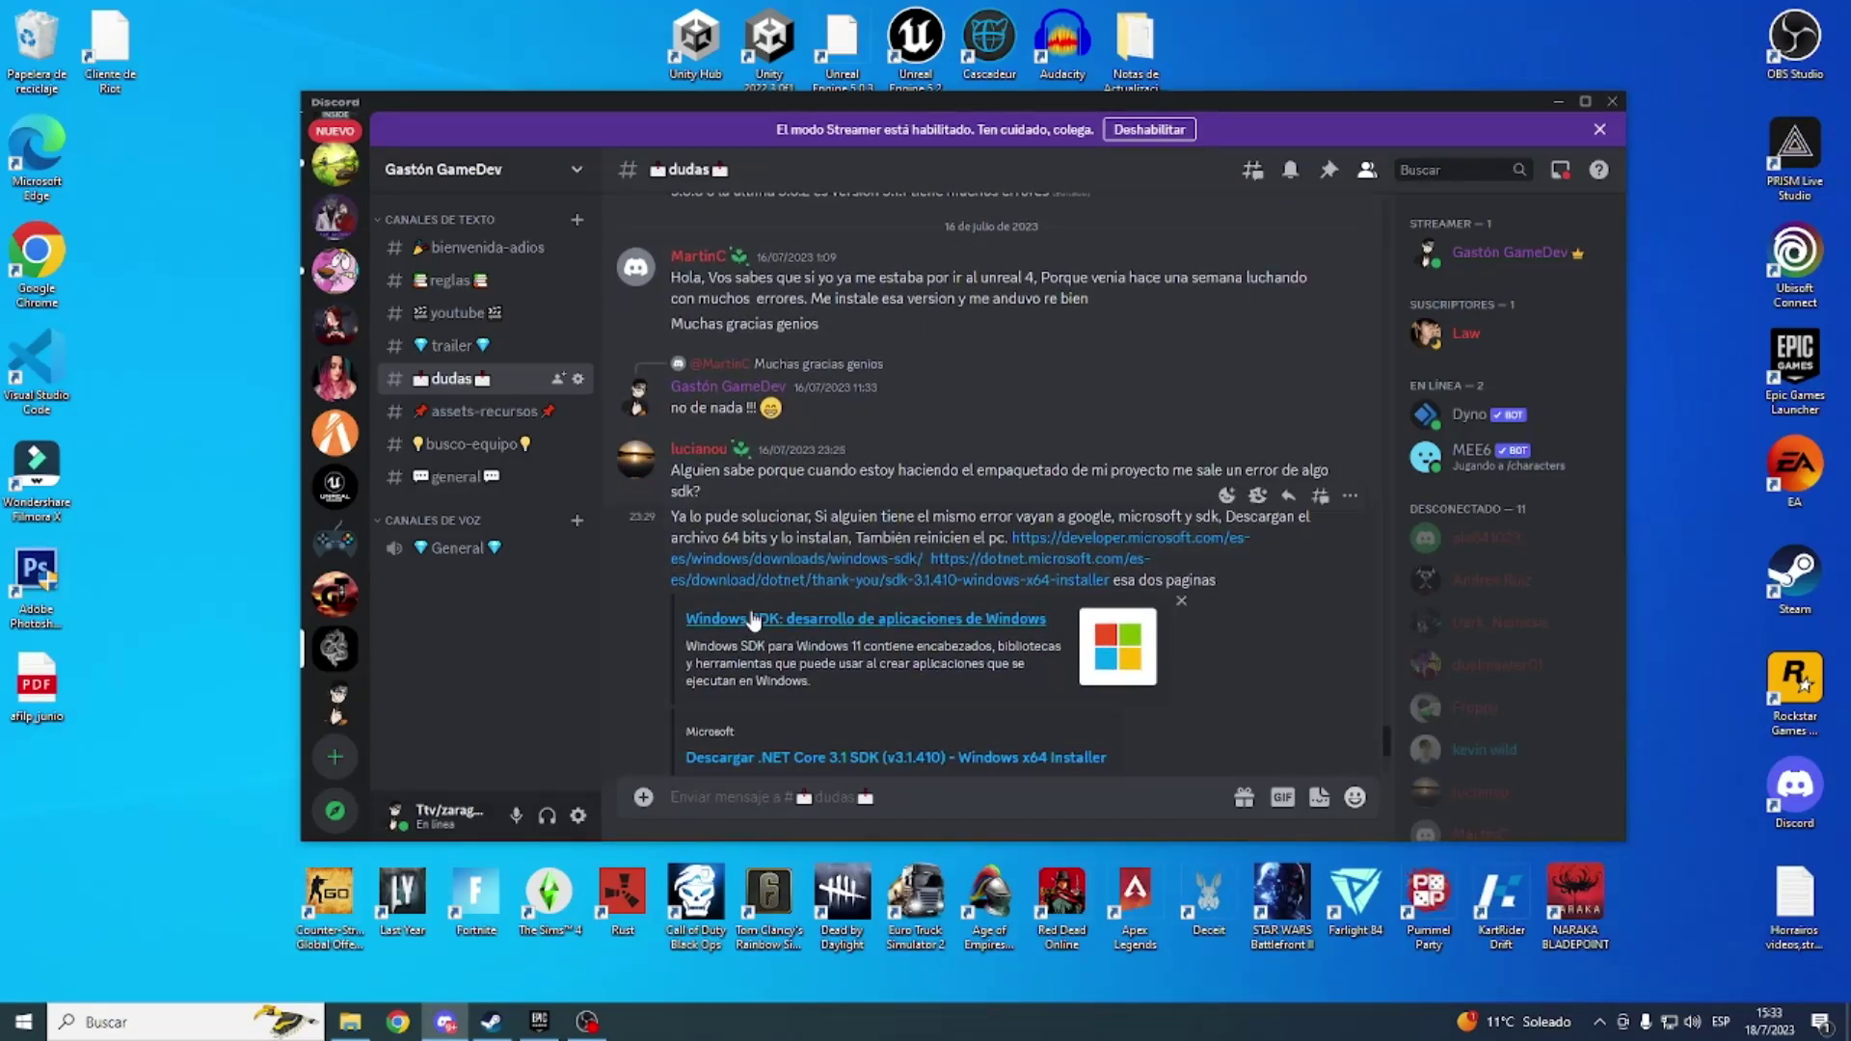
{"action": "scroll", "coordinate": [753, 617], "scroll_direction": "down", "scroll_amount": 4}
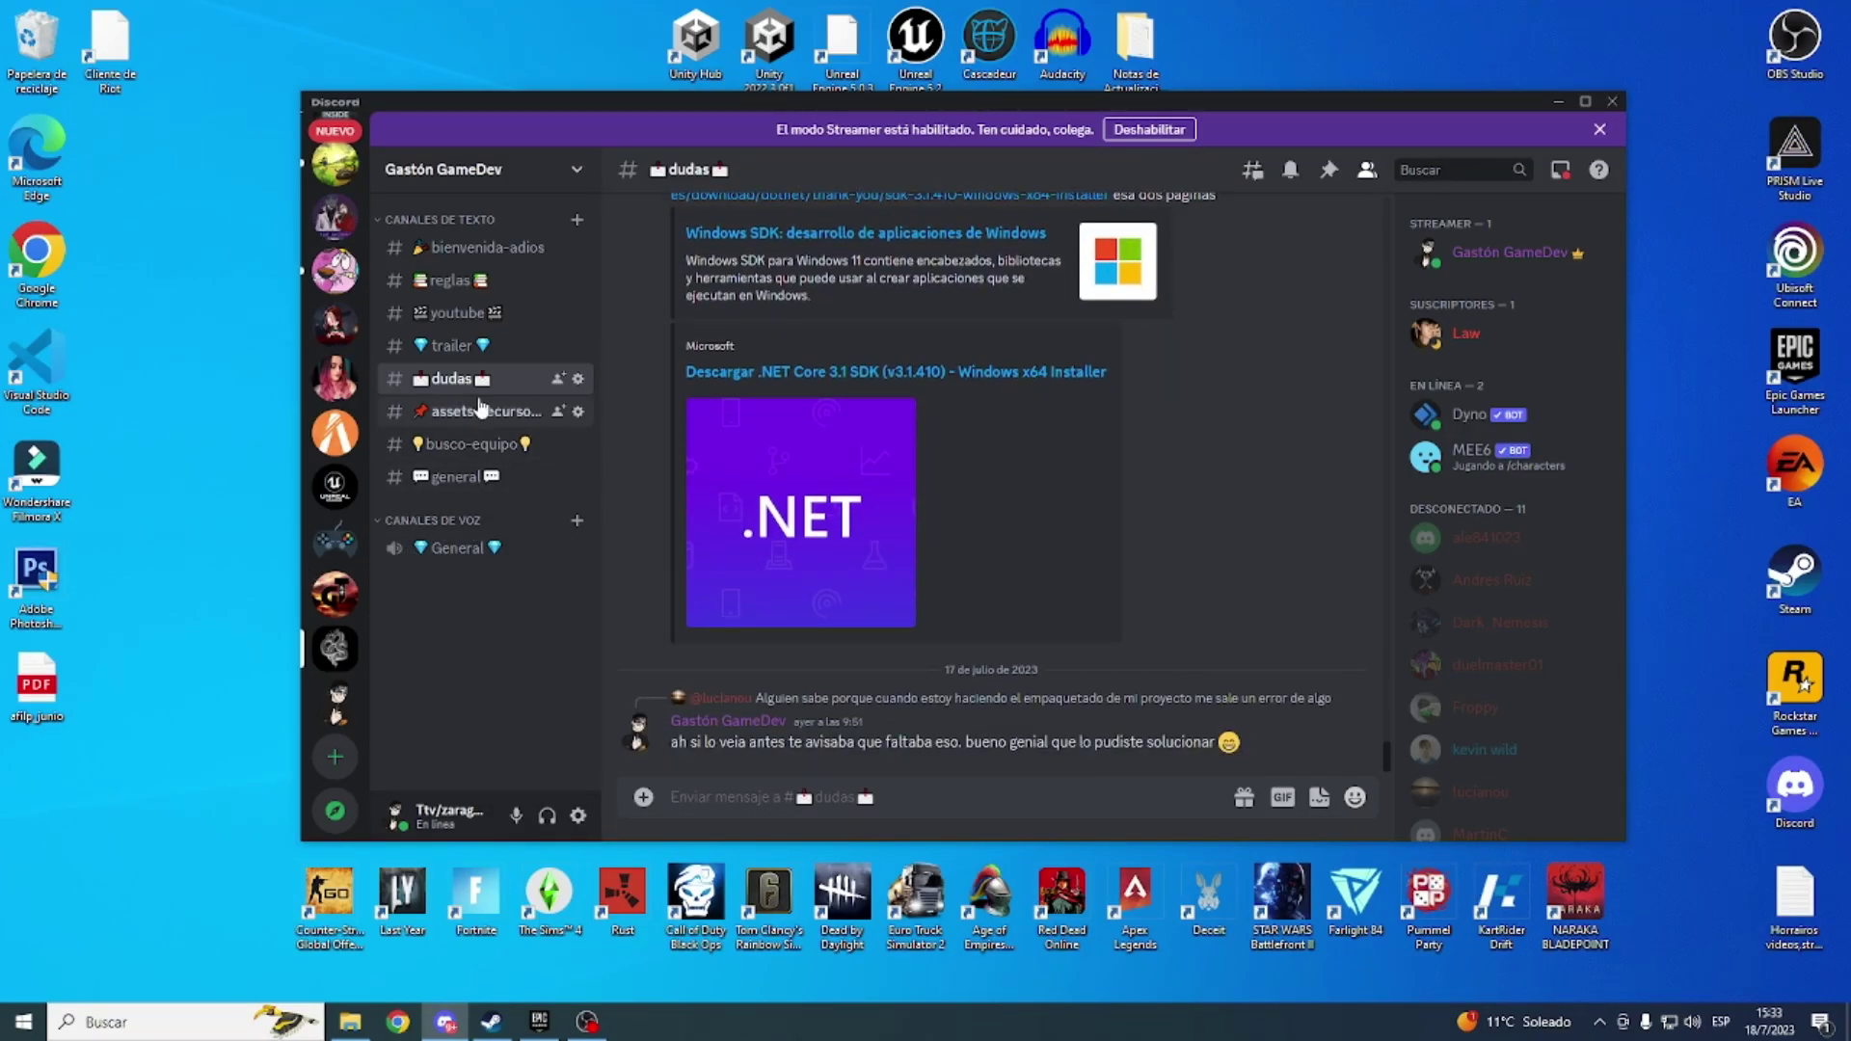
Step: Look into the #trailer and #youtube channels, then return to #general
{"action": "left_click", "coordinate": [453, 346]}
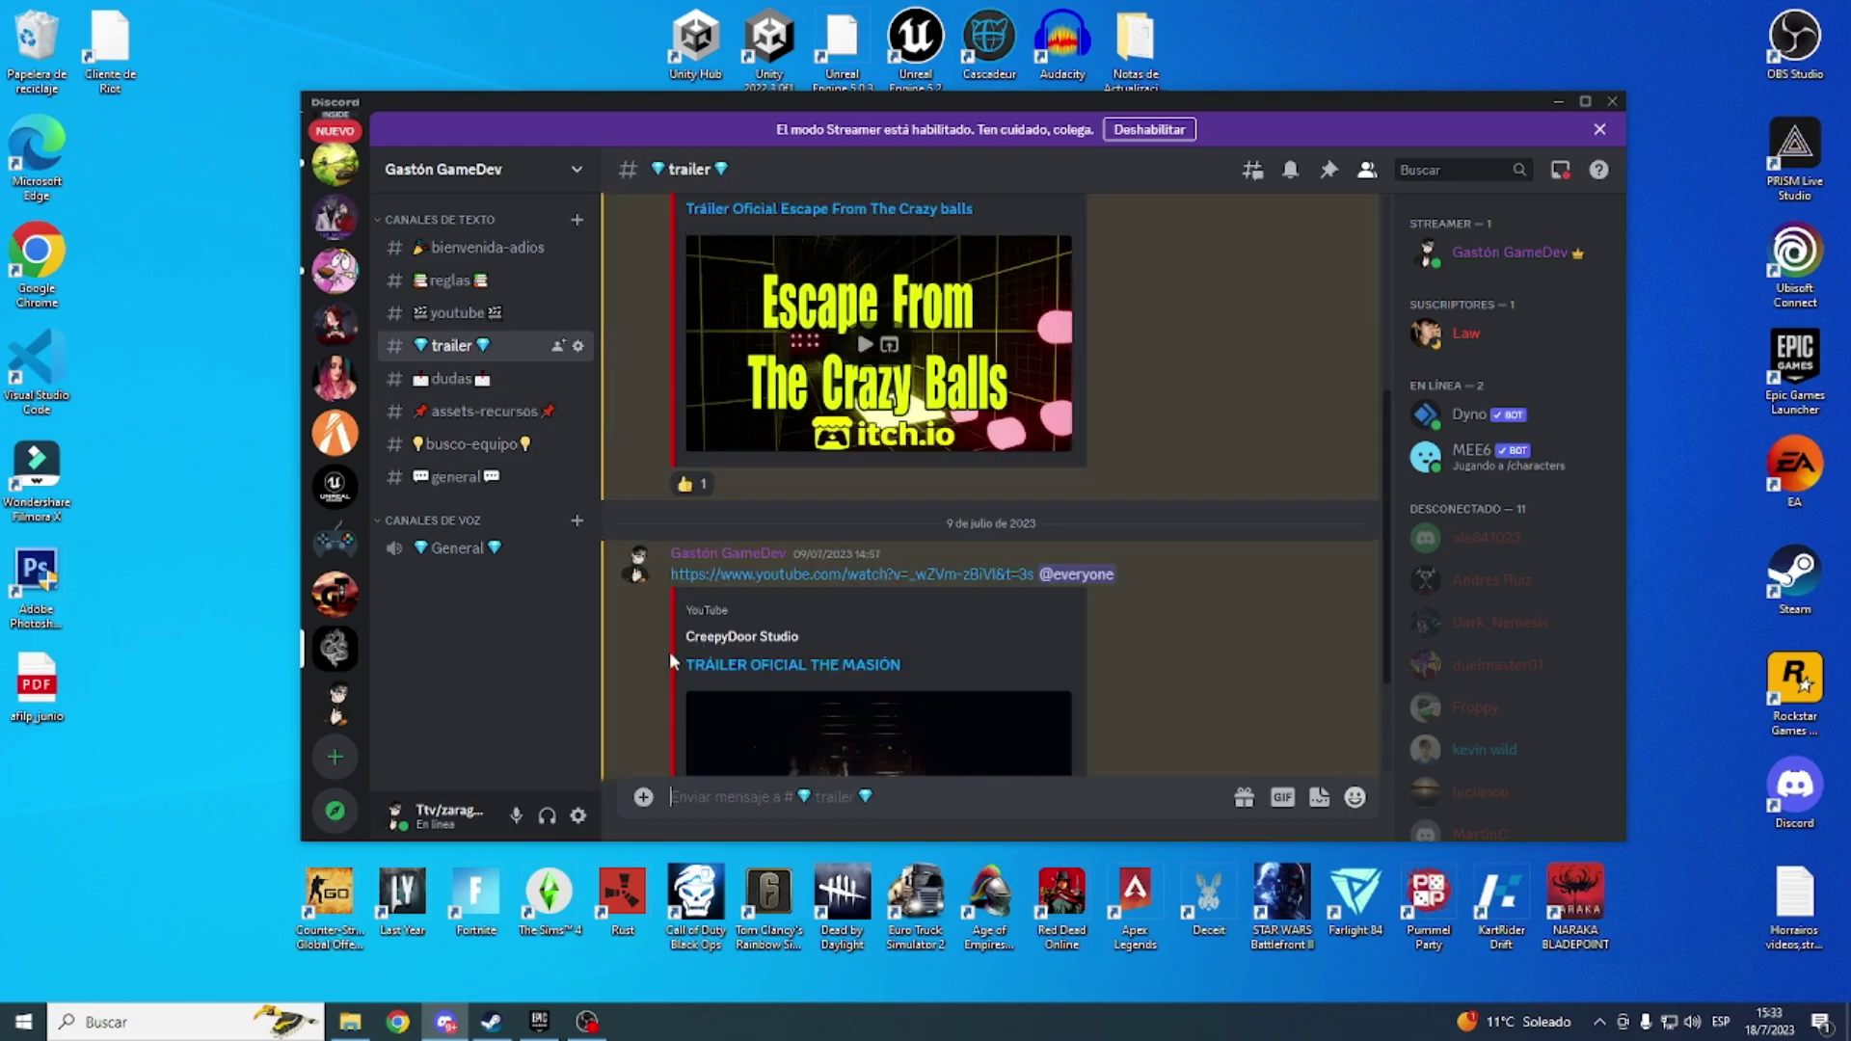
{"action": "left_click", "coordinate": [449, 312]}
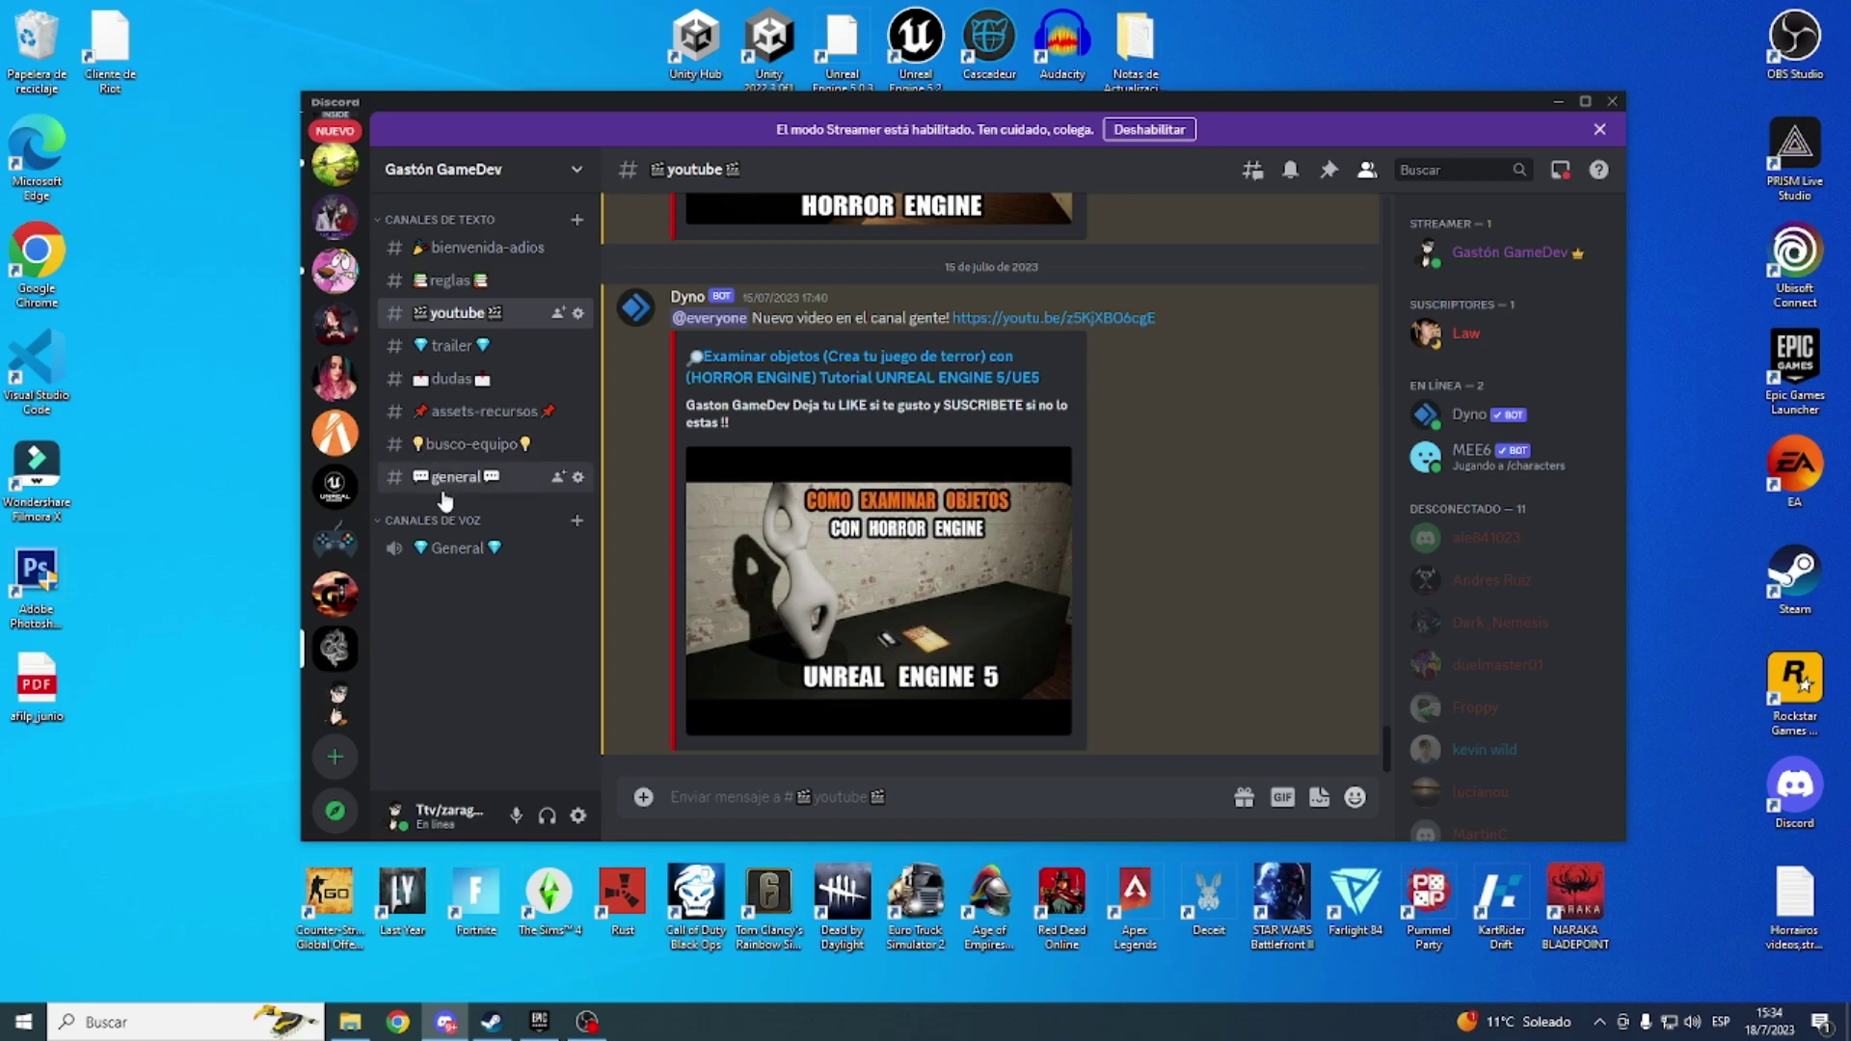
{"action": "left_click", "coordinate": [444, 482]}
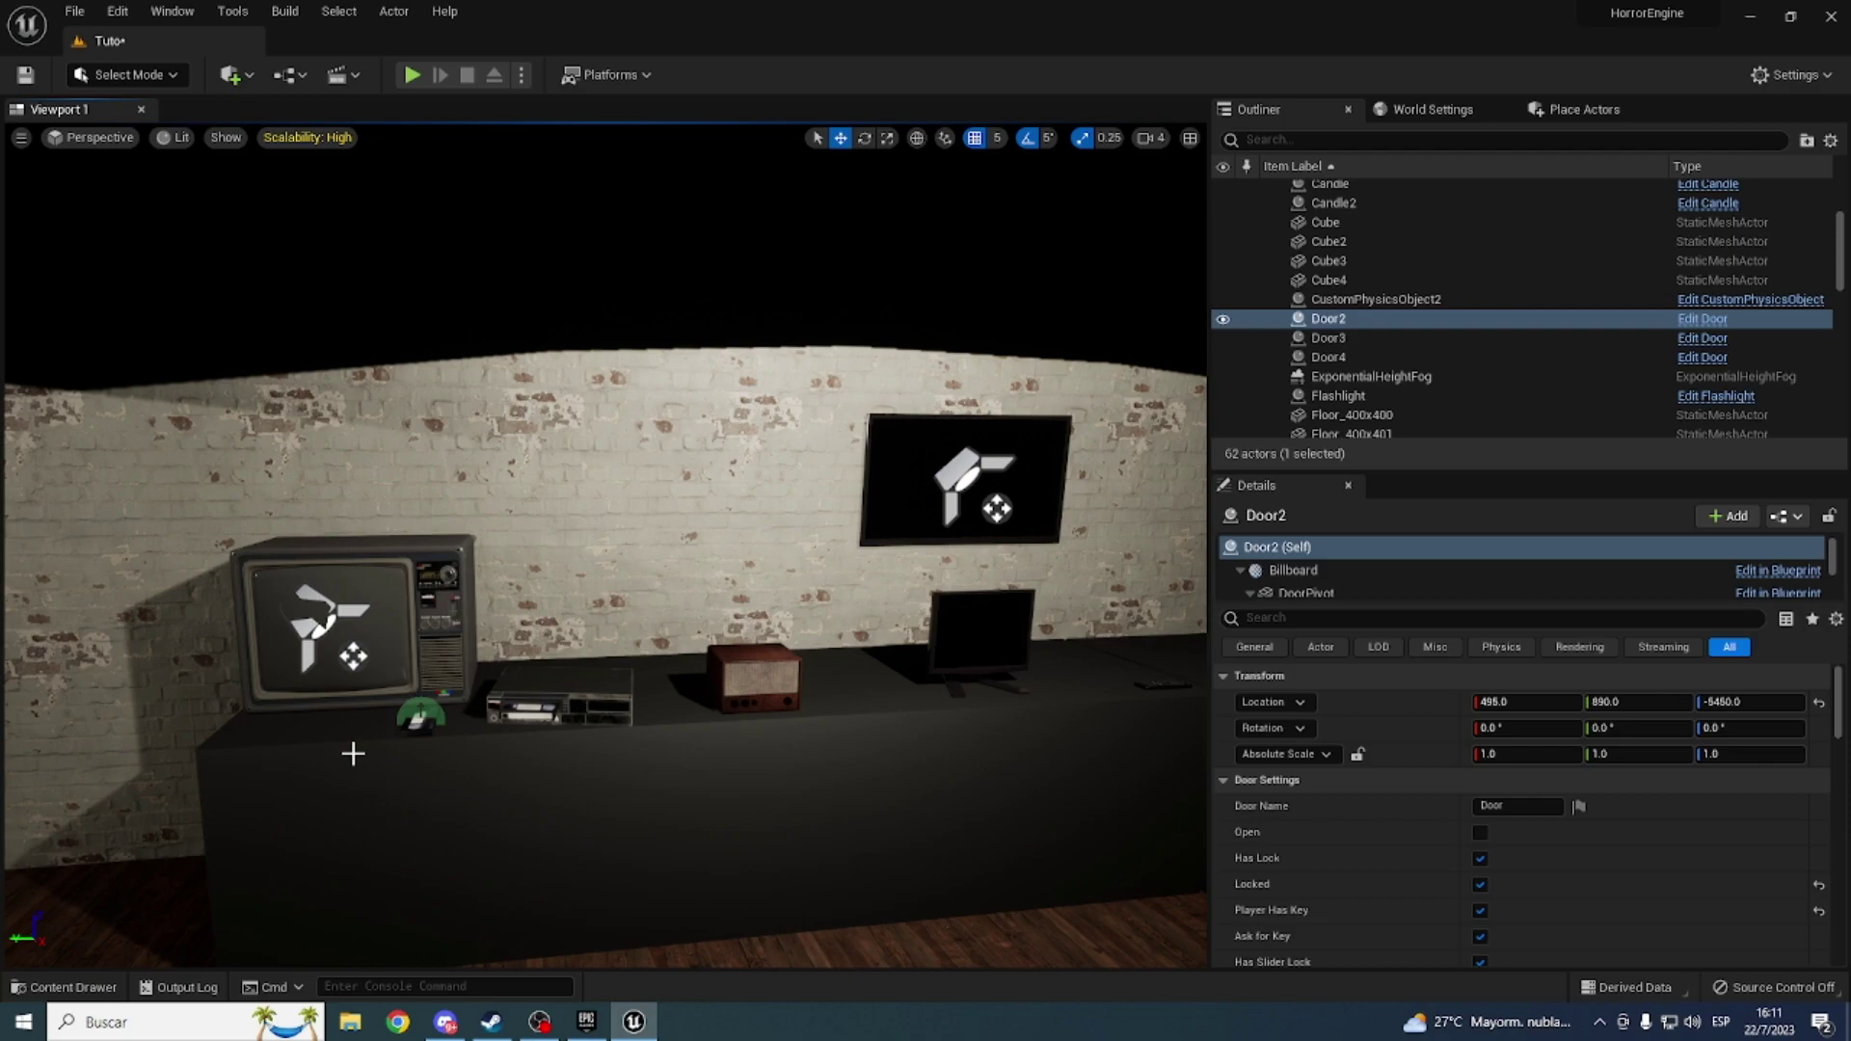
Step: Toggle game view off and back on, then fly close to the wall TV and monitor
{"action": "key", "text": "g"}
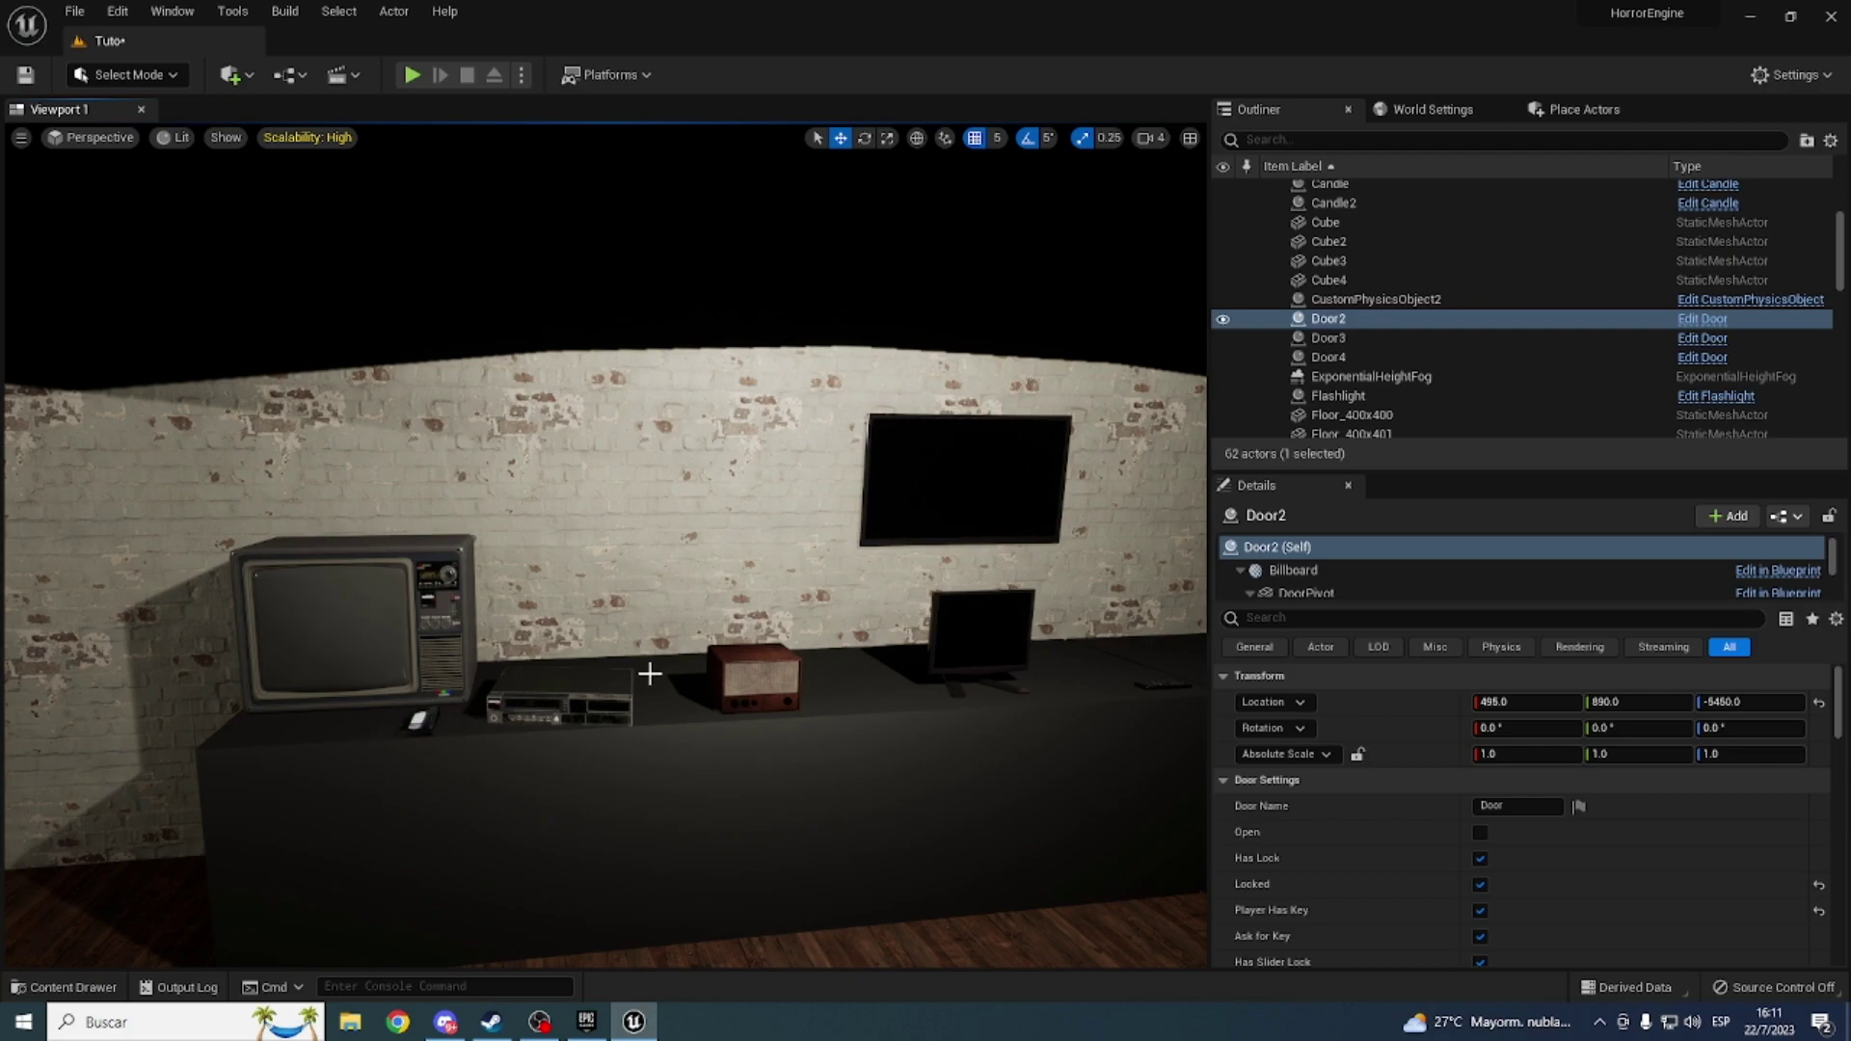
{"action": "key", "text": "g"}
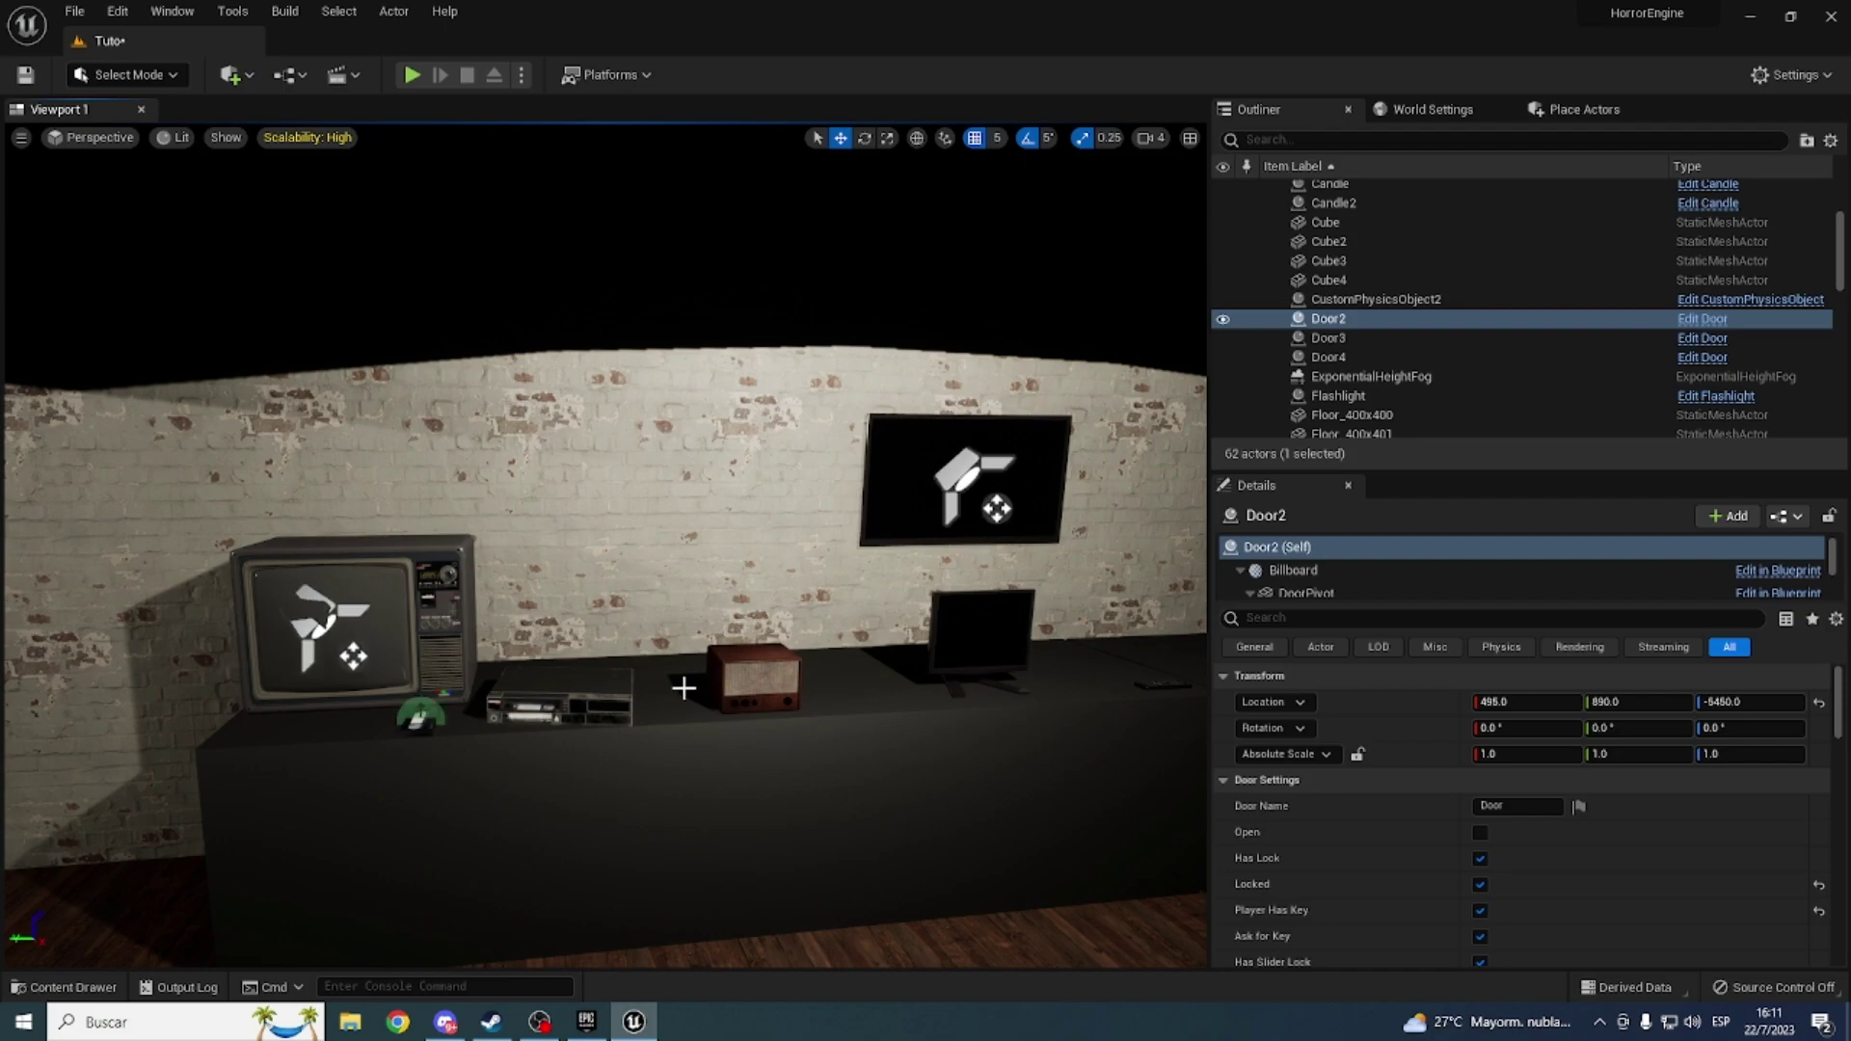
{"action": "mouse_move", "coordinate": [612, 713]}
{"action": "right_mouse_down"}
{"action": "mouse_move", "coordinate": [868, 713]}
{"action": "mouse_move", "coordinate": [732, 712]}
{"action": "mouse_move", "coordinate": [849, 771]}
{"action": "mouse_move", "coordinate": [771, 714]}
{"action": "mouse_move", "coordinate": [785, 380]}
{"action": "right_mouse_up"}
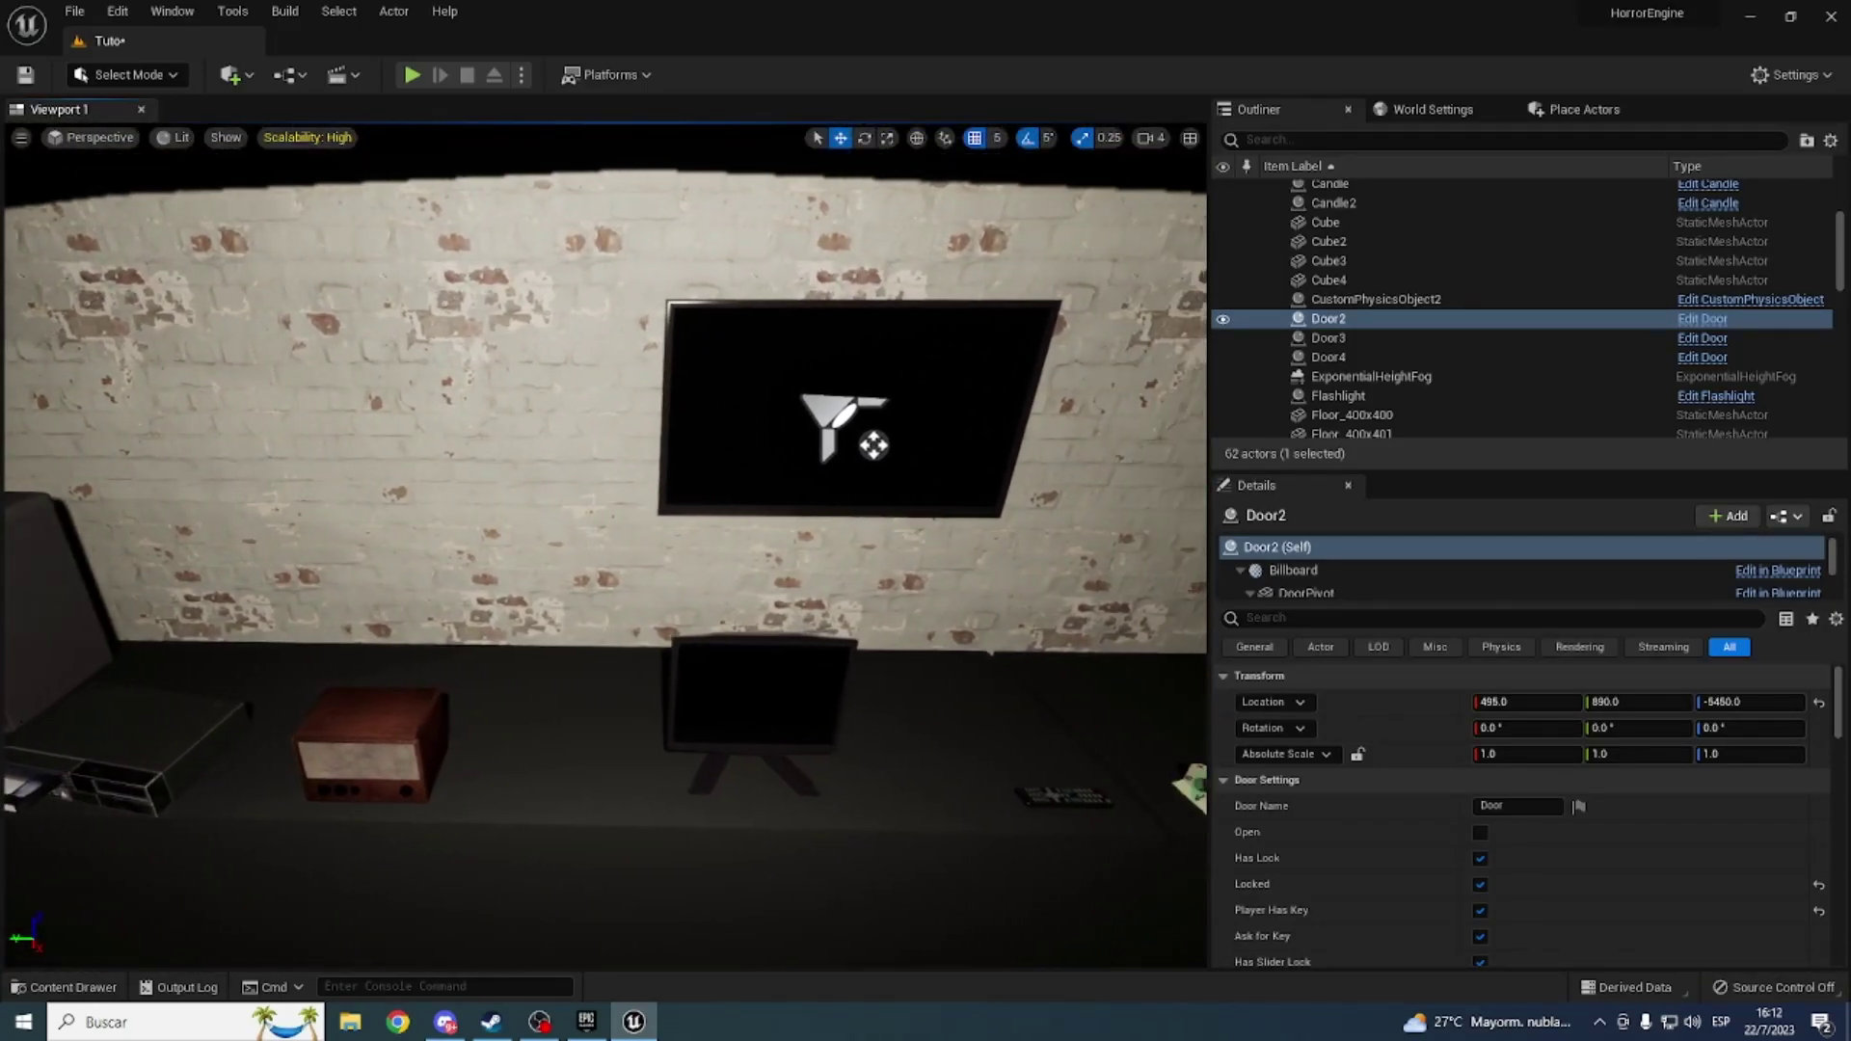
{"action": "left_click", "coordinate": [805, 415]}
{"action": "left_click", "coordinate": [1018, 796]}
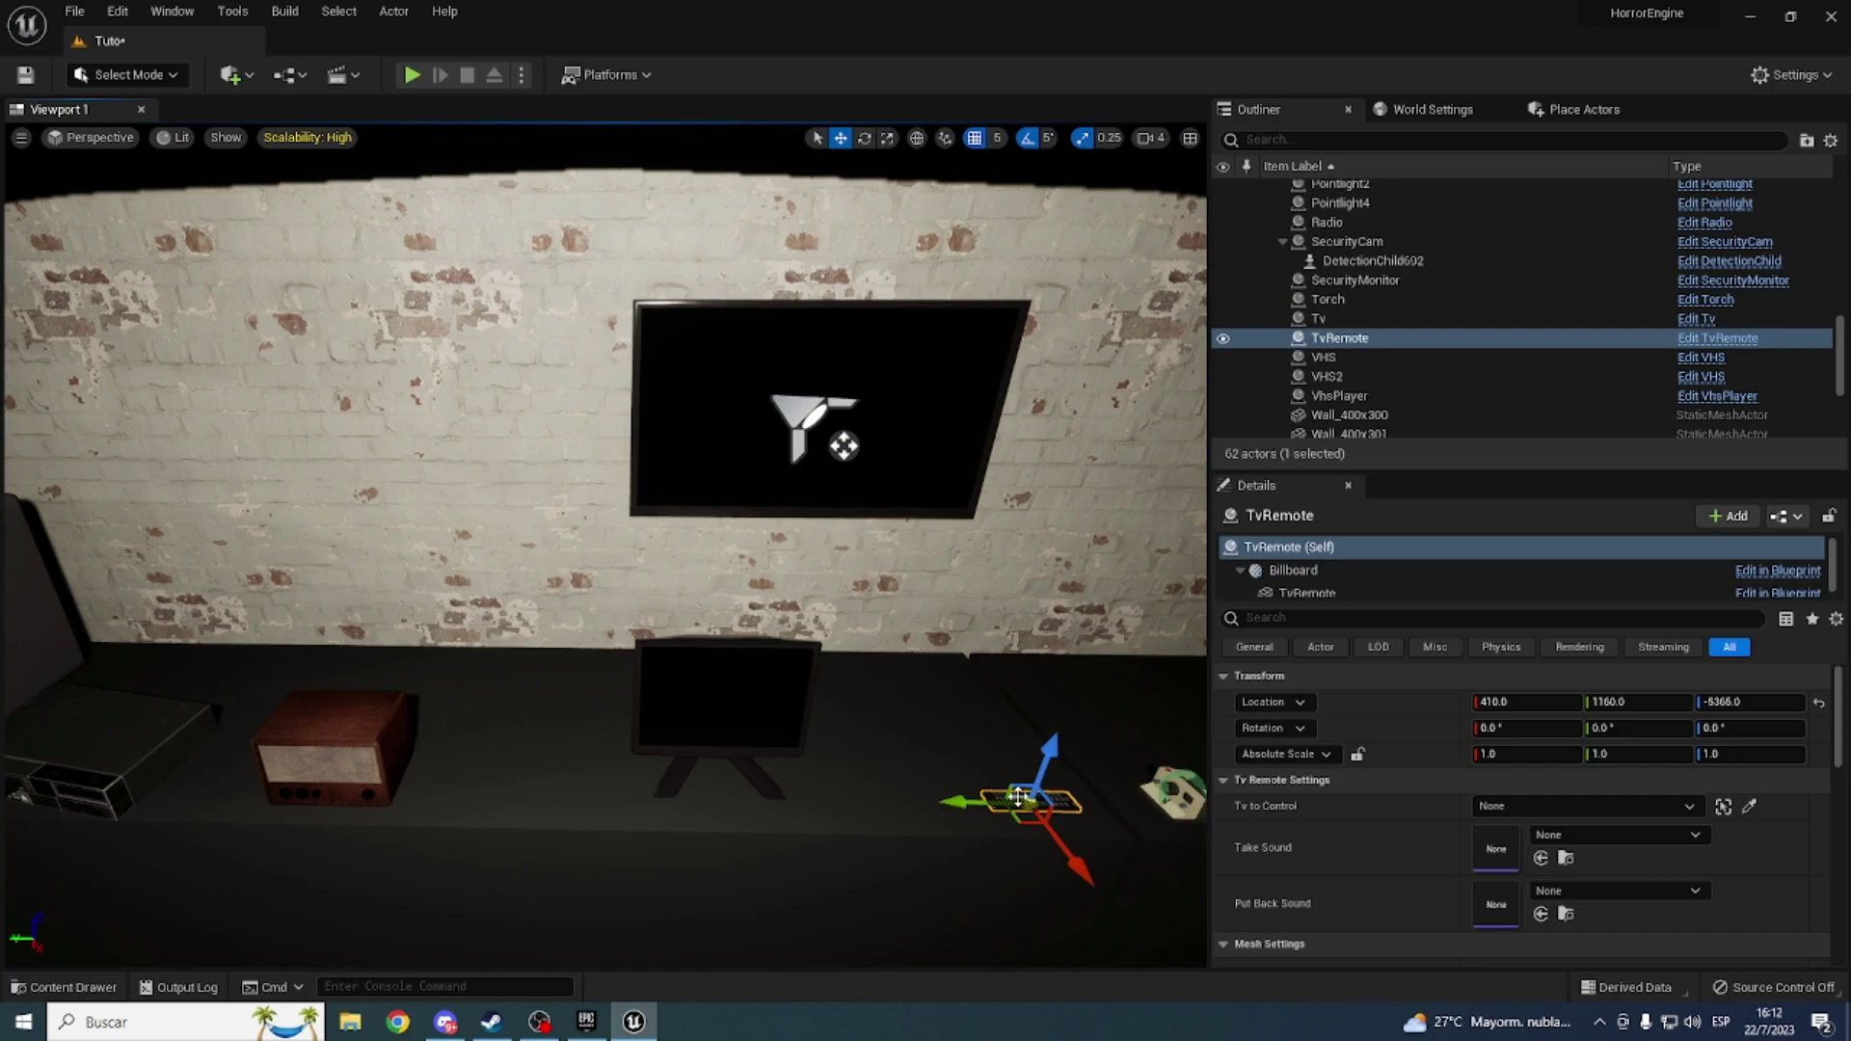
{"action": "left_click", "coordinate": [715, 663]}
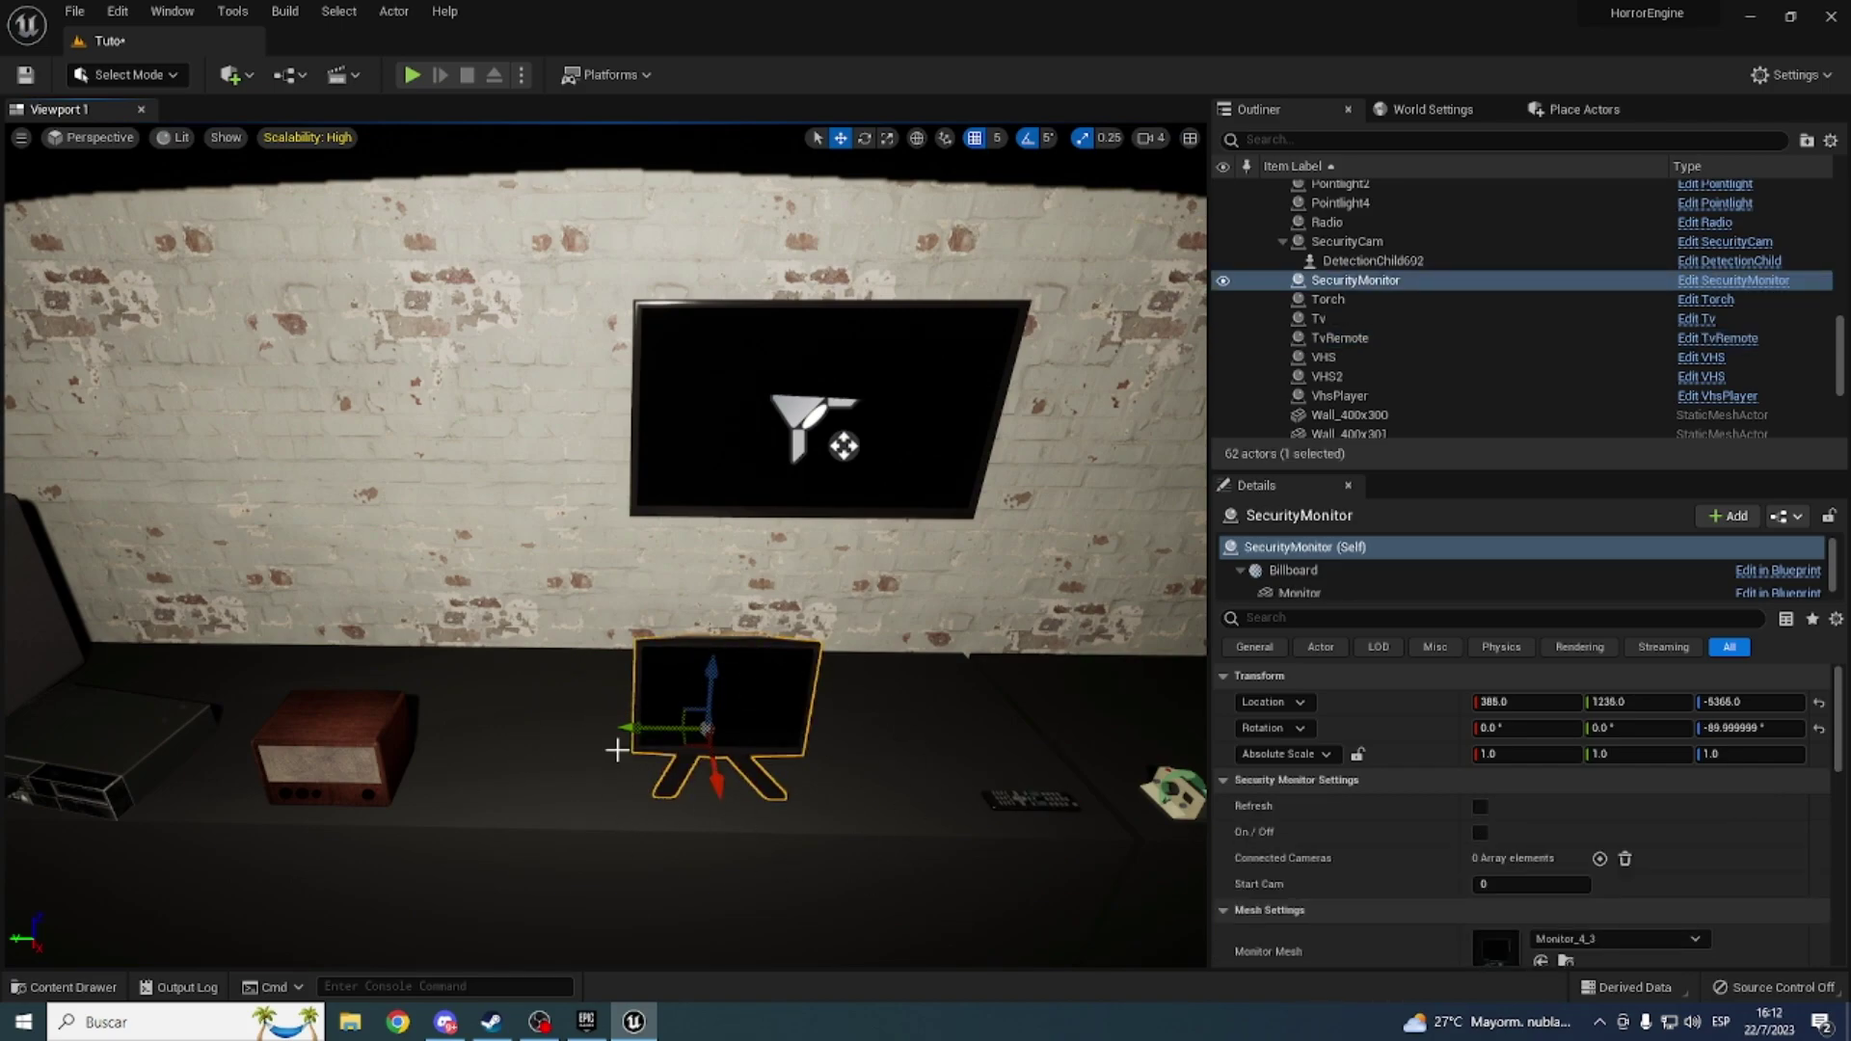
{"action": "right_click_drag", "start_coordinate": [716, 732], "coordinate": [716, 578]}
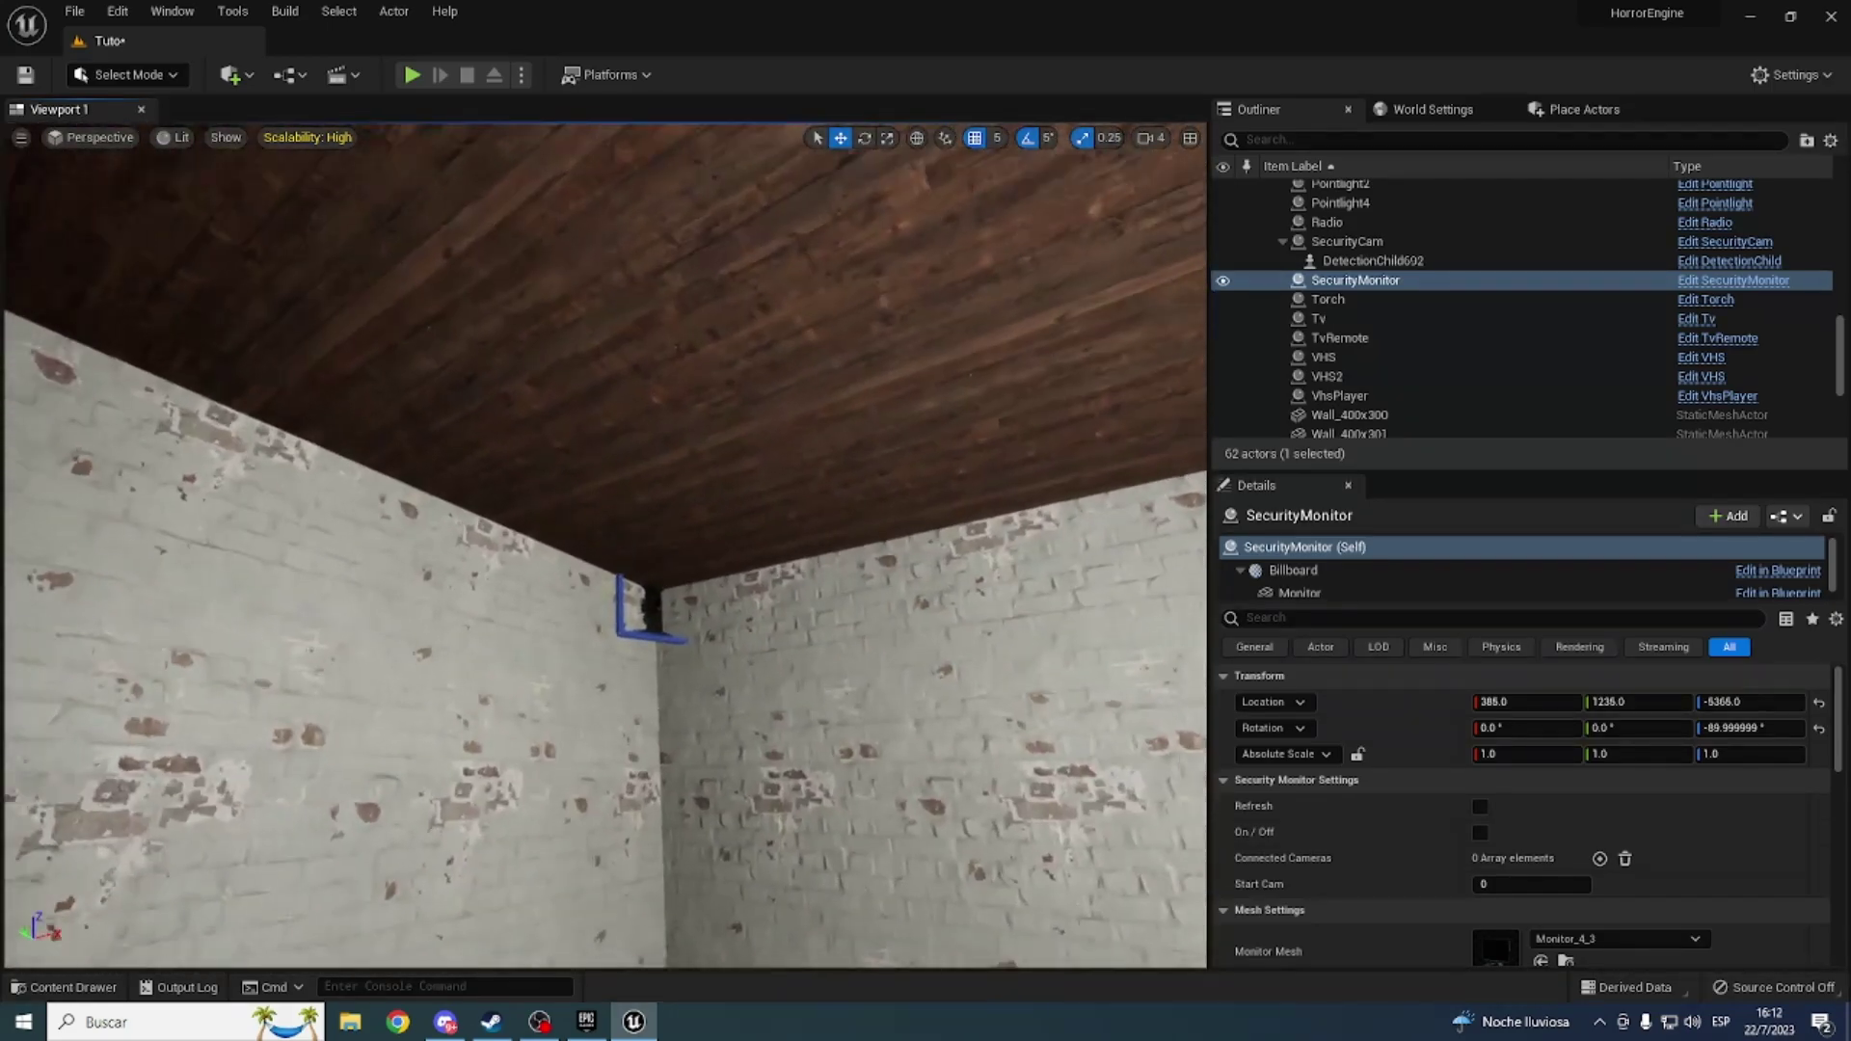
{"action": "right_click_drag", "start_coordinate": [702, 703], "coordinate": [702, 675]}
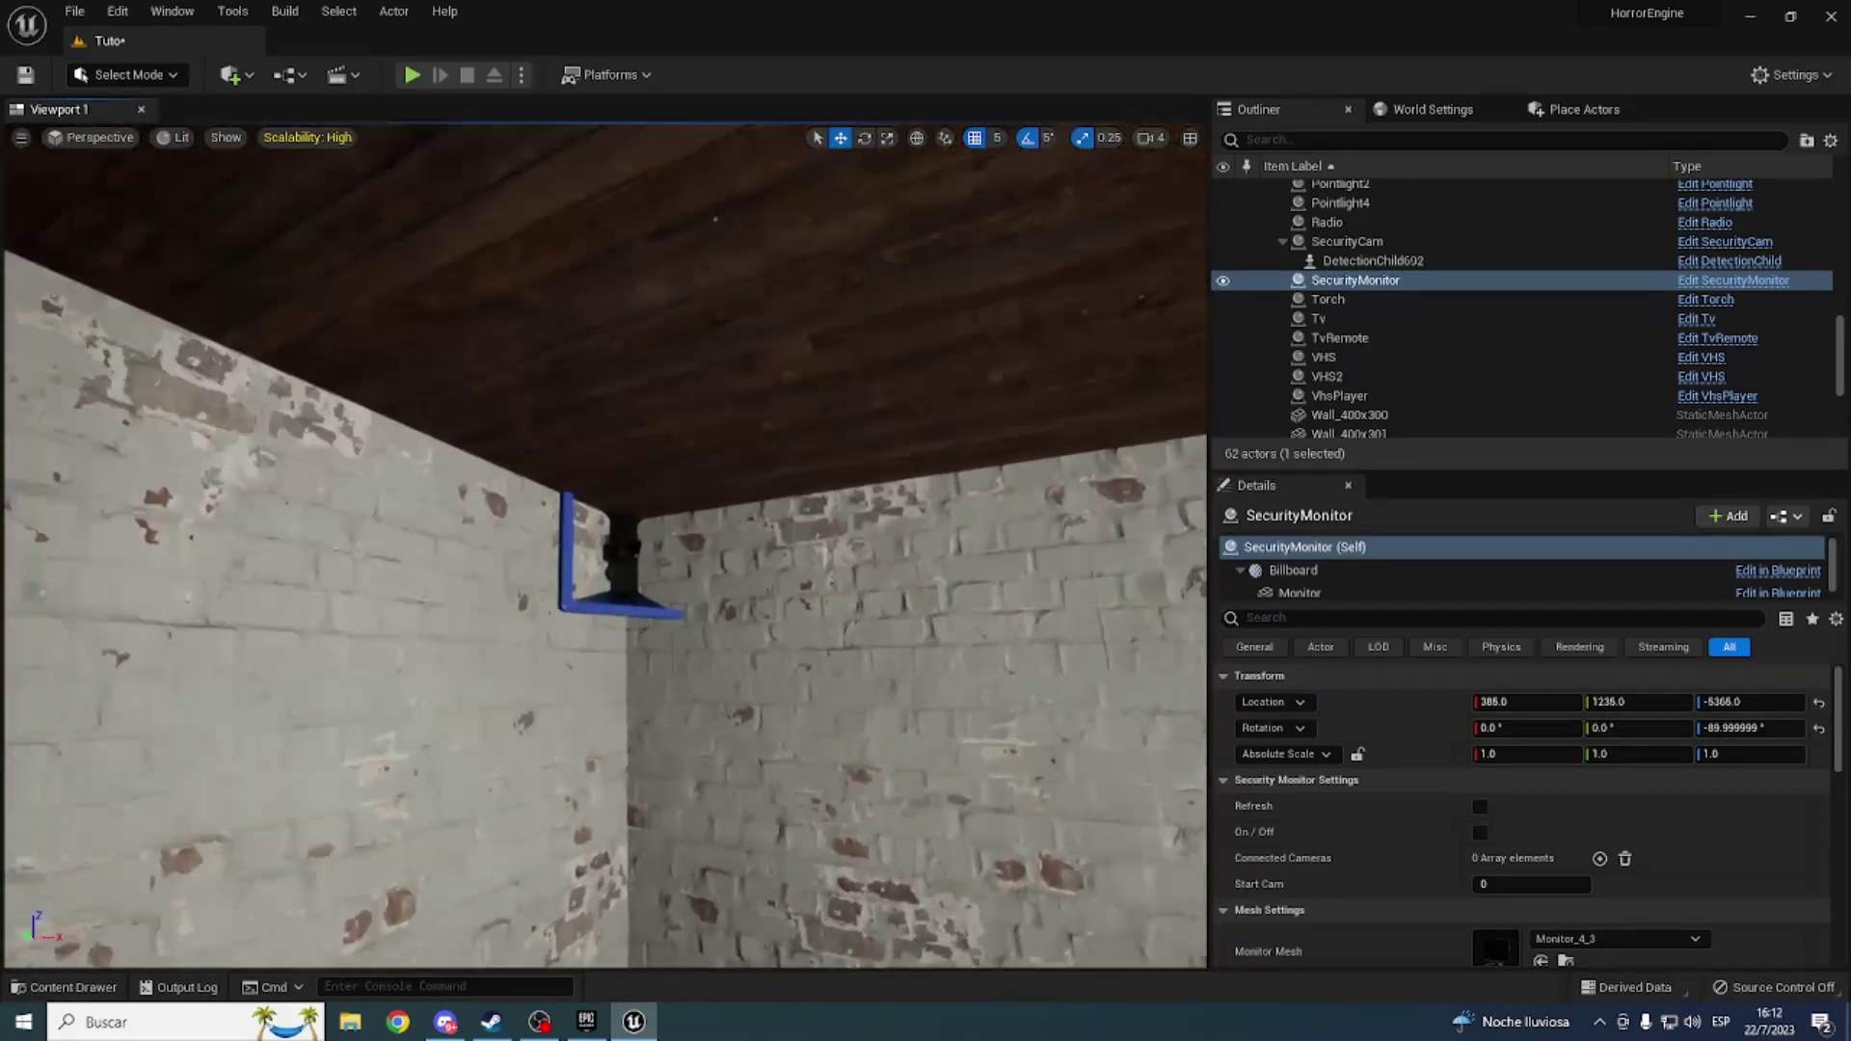
{"action": "left_click", "coordinate": [632, 579]}
{"action": "right_click_drag", "start_coordinate": [631, 579], "coordinate": [617, 569]}
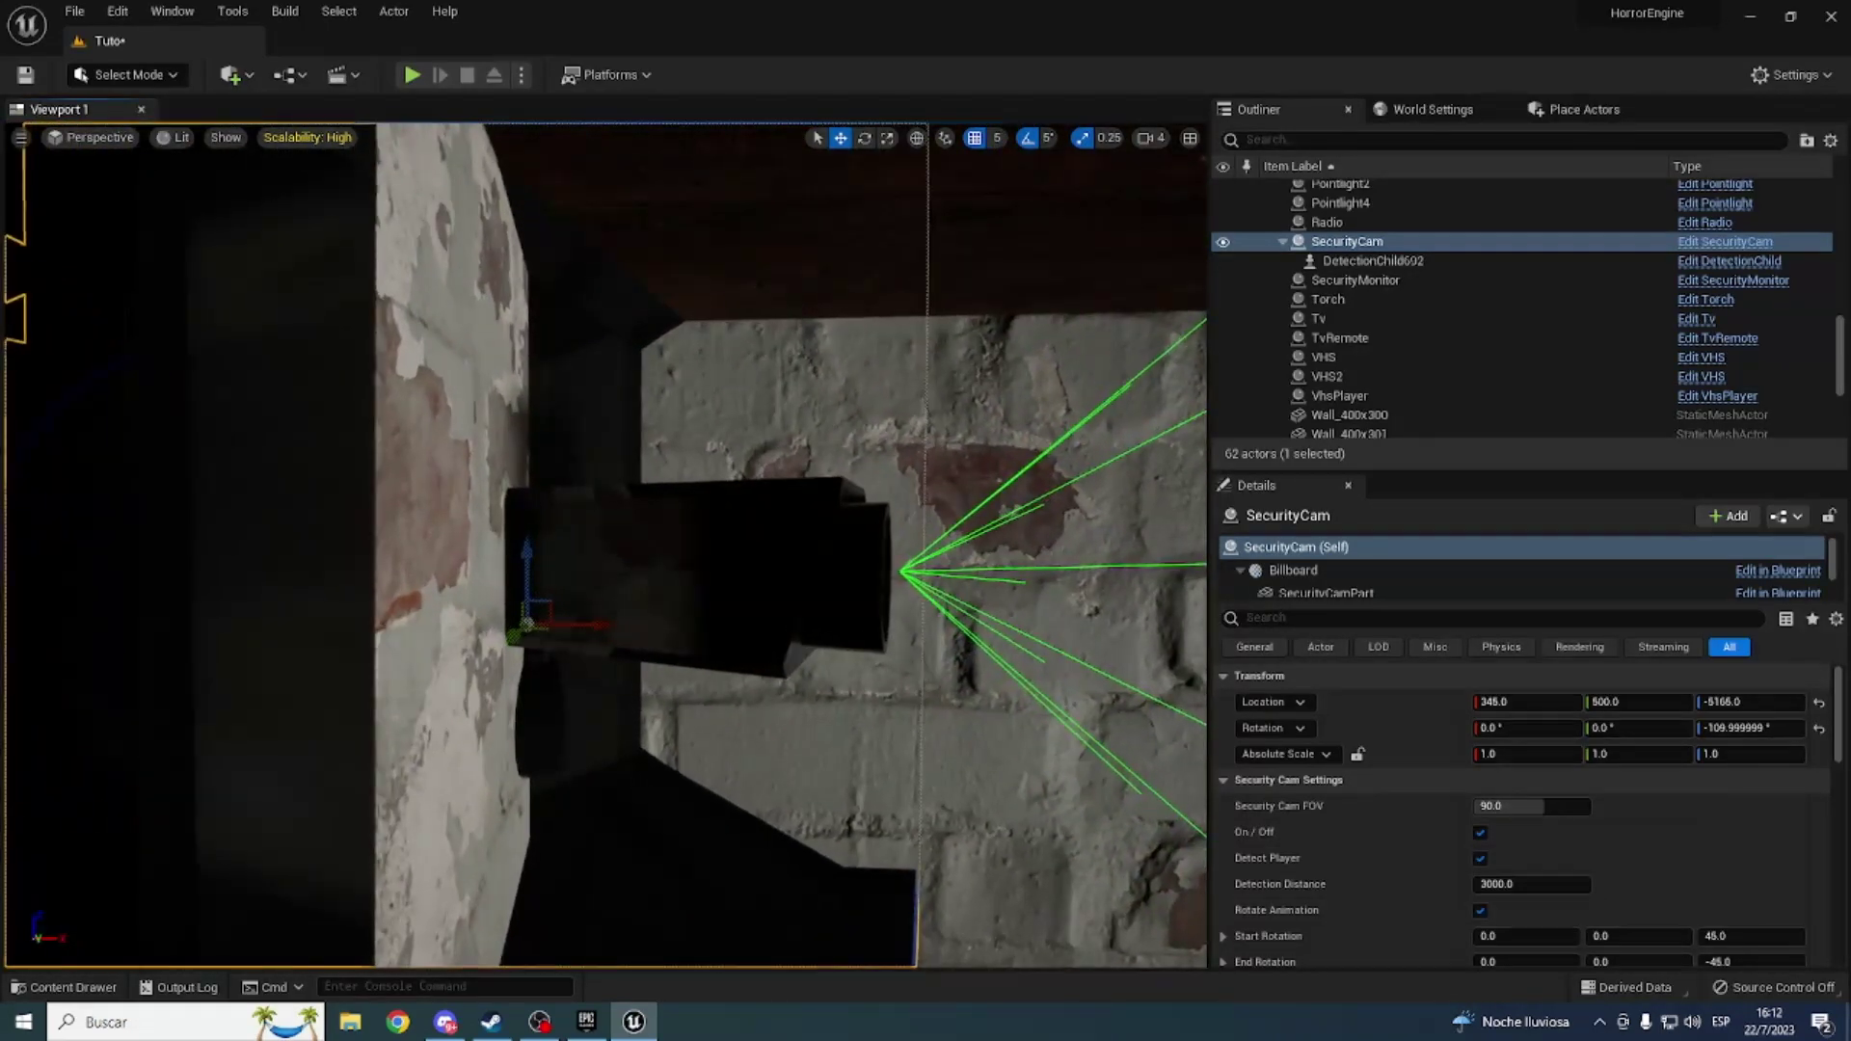
{"action": "mouse_move", "coordinate": [617, 569]}
{"action": "right_mouse_down"}
{"action": "mouse_move", "coordinate": [221, 541]}
{"action": "mouse_move", "coordinate": [605, 544]}
{"action": "right_mouse_up"}
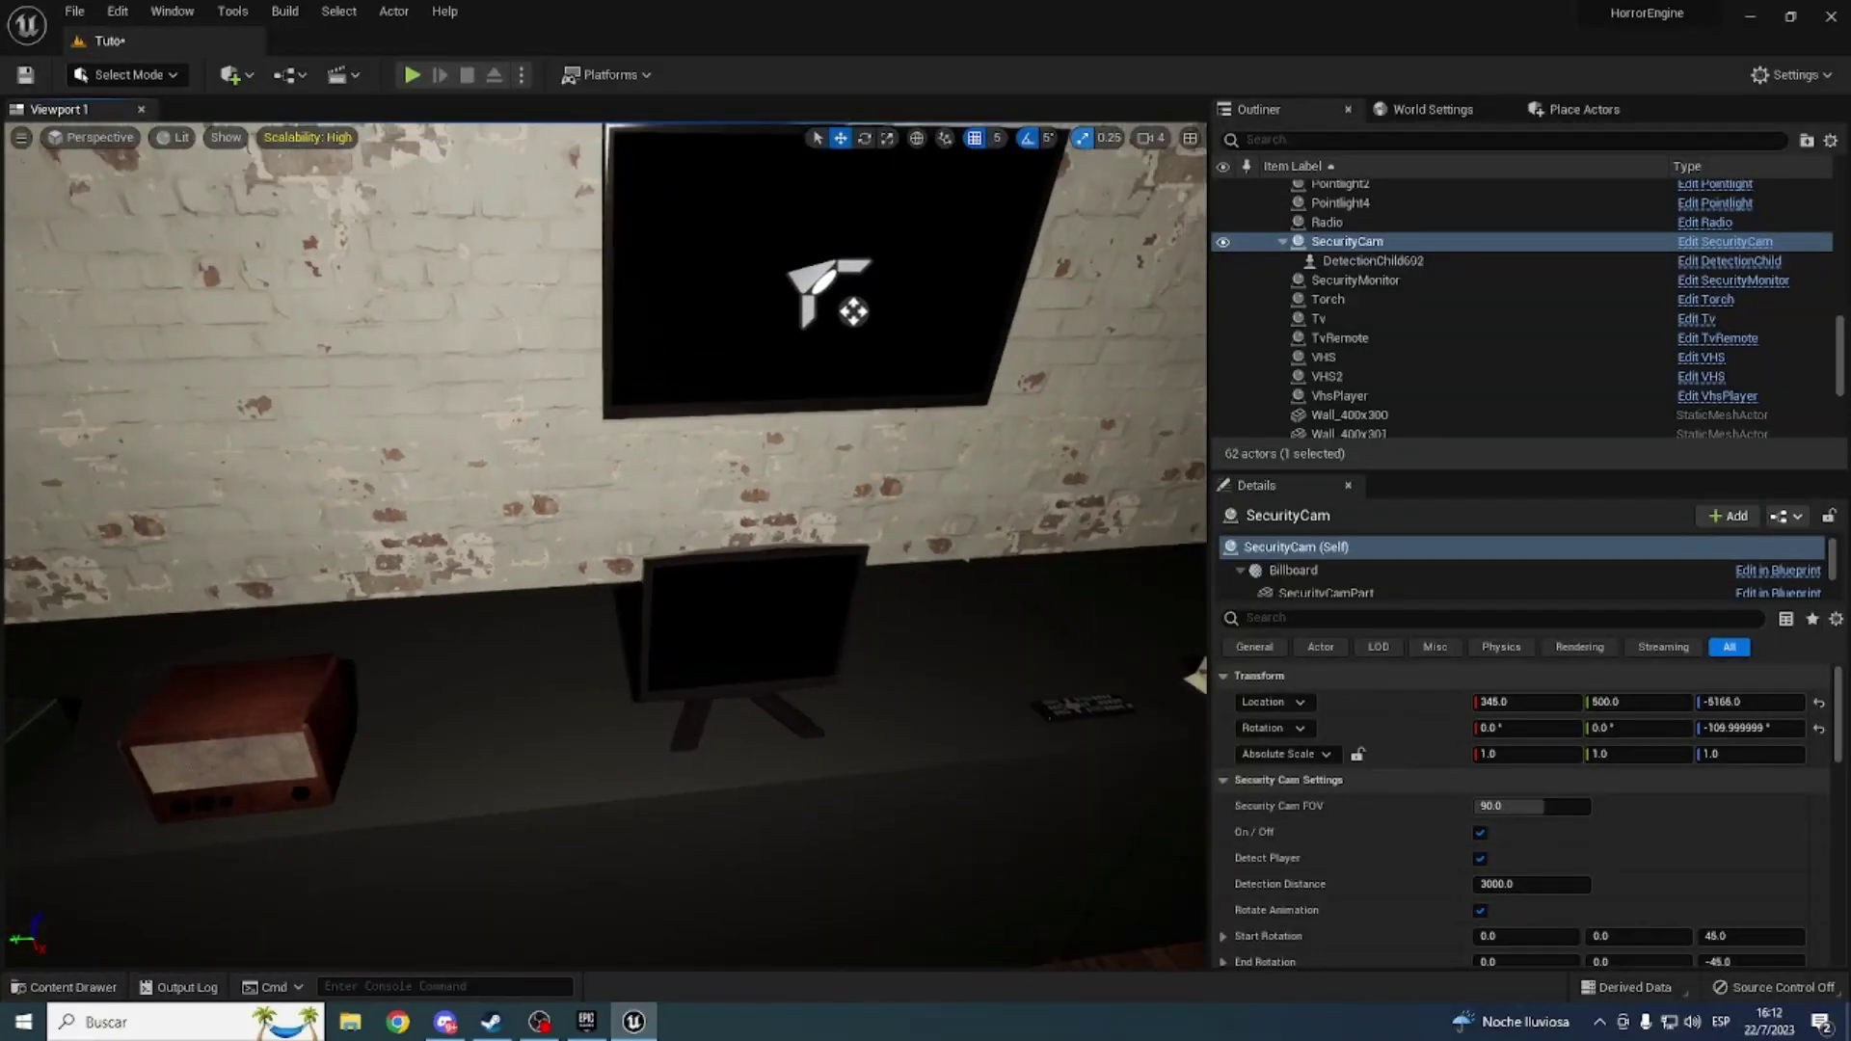
{"action": "right_click_drag", "start_coordinate": [736, 591], "coordinate": [736, 591]}
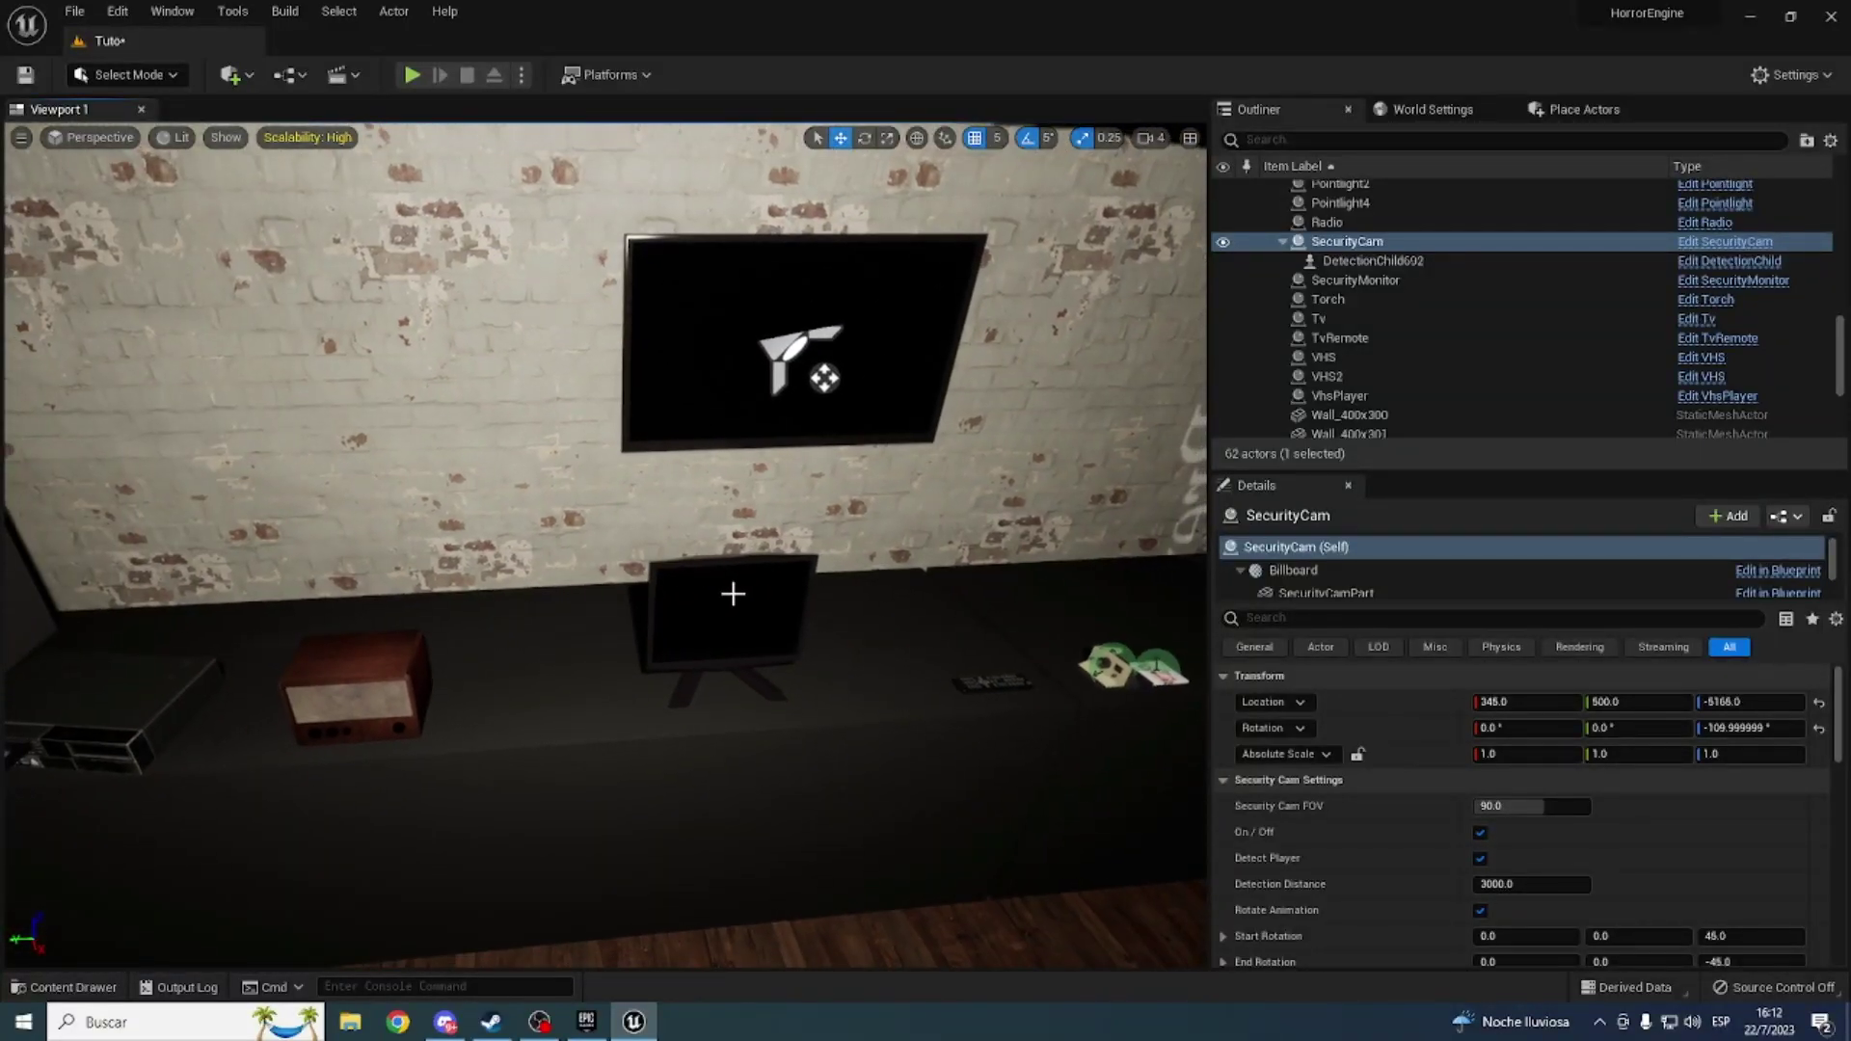
{"action": "left_click", "coordinate": [736, 591]}
{"action": "mouse_move", "coordinate": [587, 805]}
{"action": "right_mouse_down"}
{"action": "mouse_move", "coordinate": [578, 777]}
{"action": "mouse_move", "coordinate": [652, 745]}
{"action": "right_mouse_up"}
{"action": "left_click", "coordinate": [928, 708]}
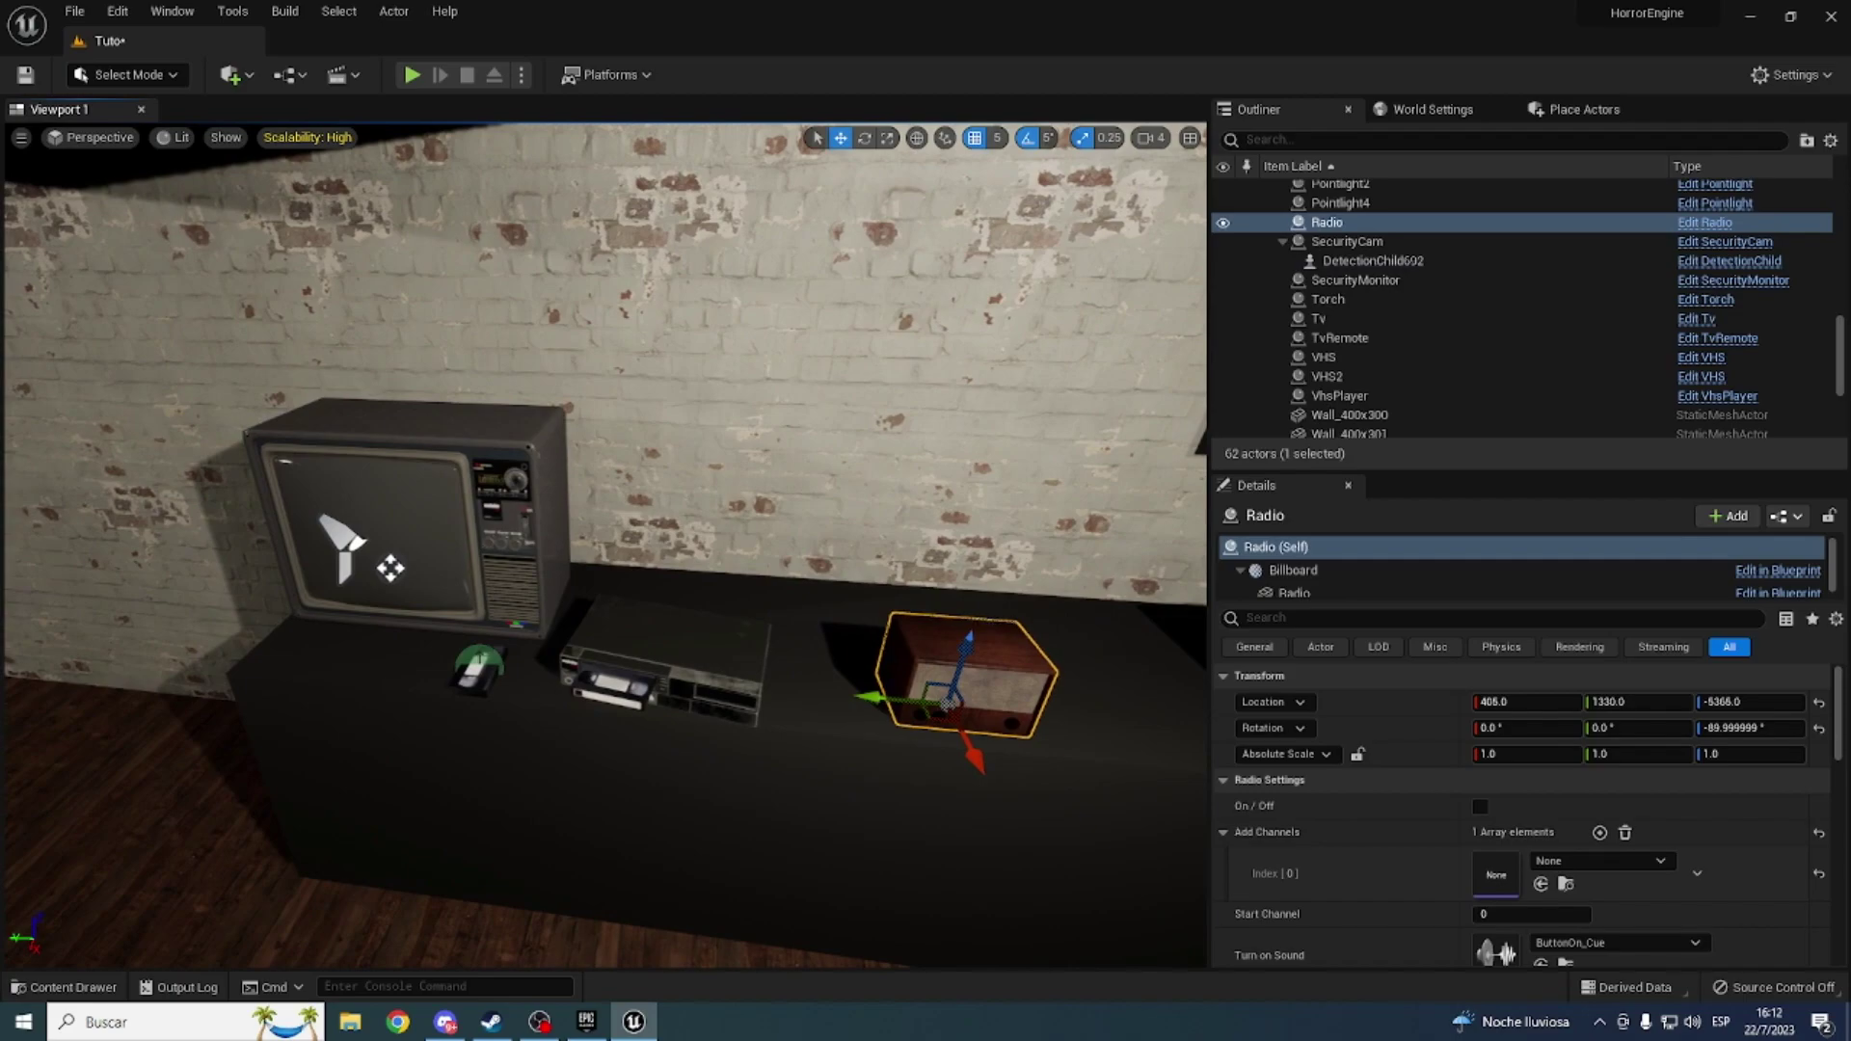
{"action": "left_click", "coordinate": [652, 738]}
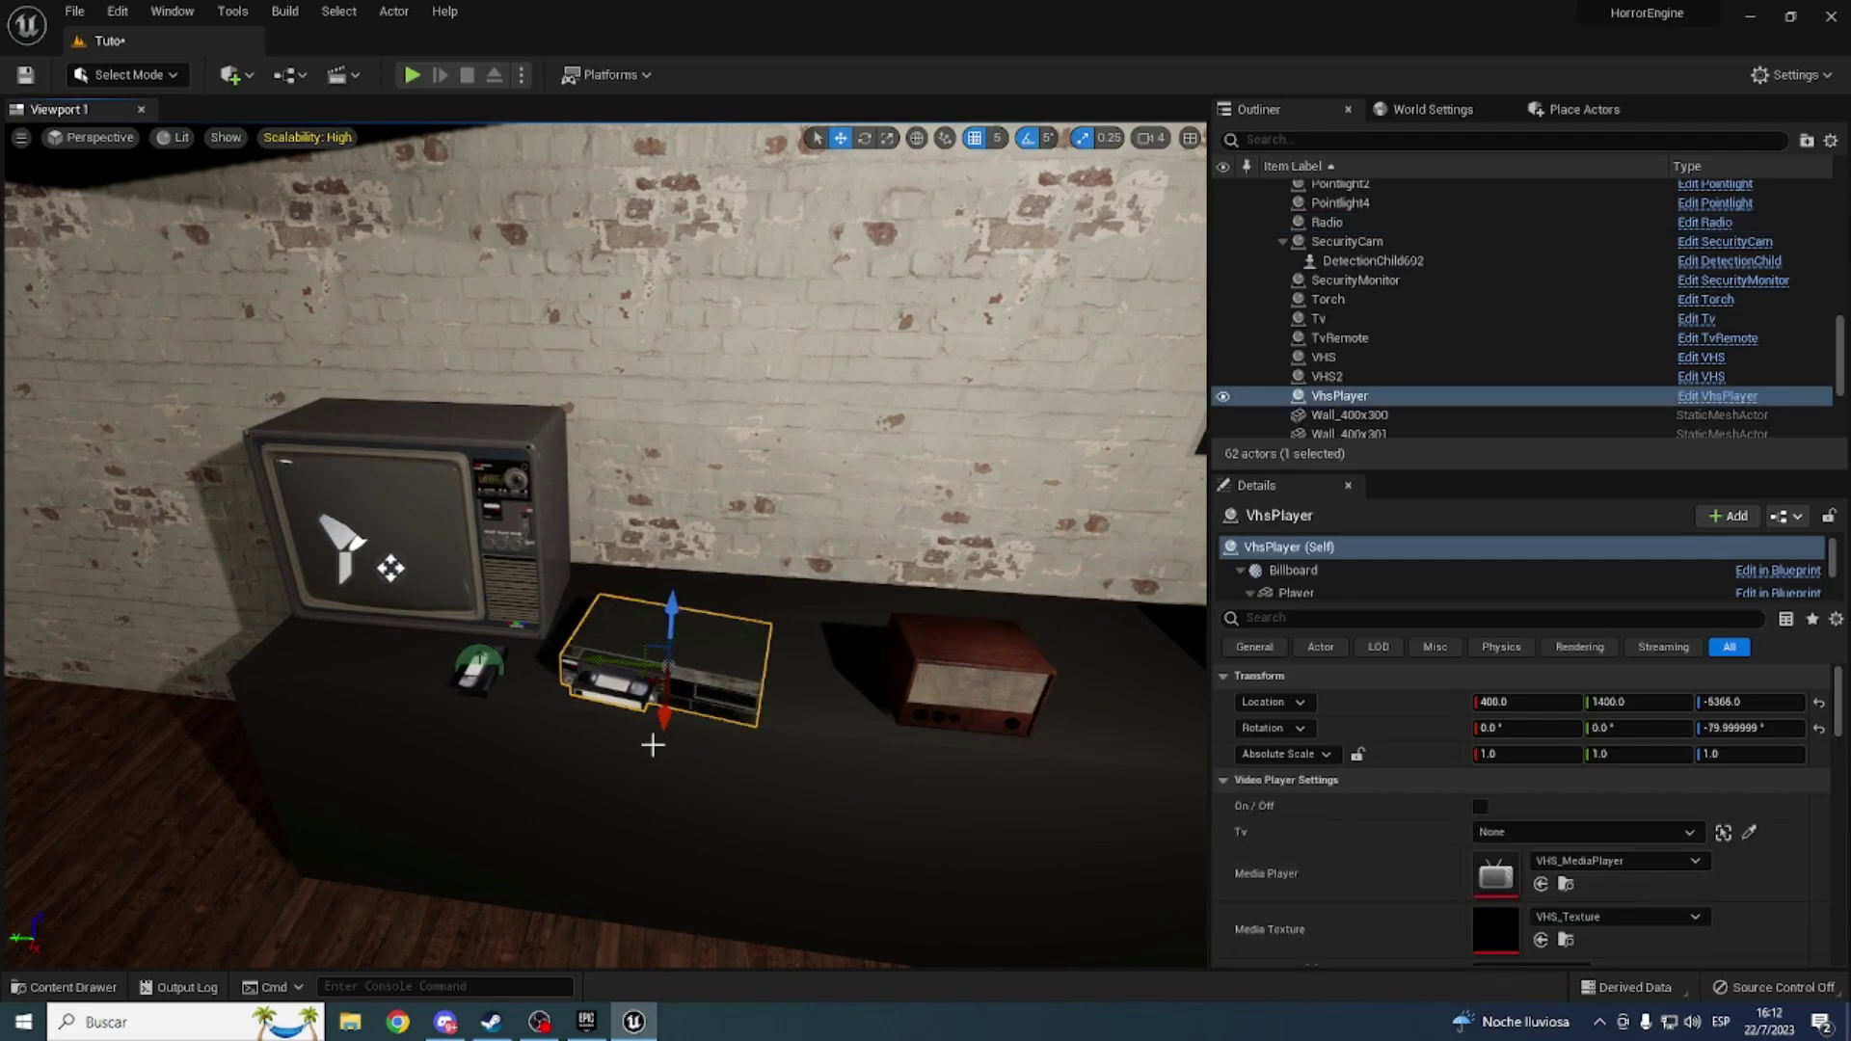
{"action": "left_click", "coordinate": [487, 679]}
{"action": "right_click_drag", "start_coordinate": [485, 772], "coordinate": [503, 769]}
{"action": "left_click", "coordinate": [362, 475]}
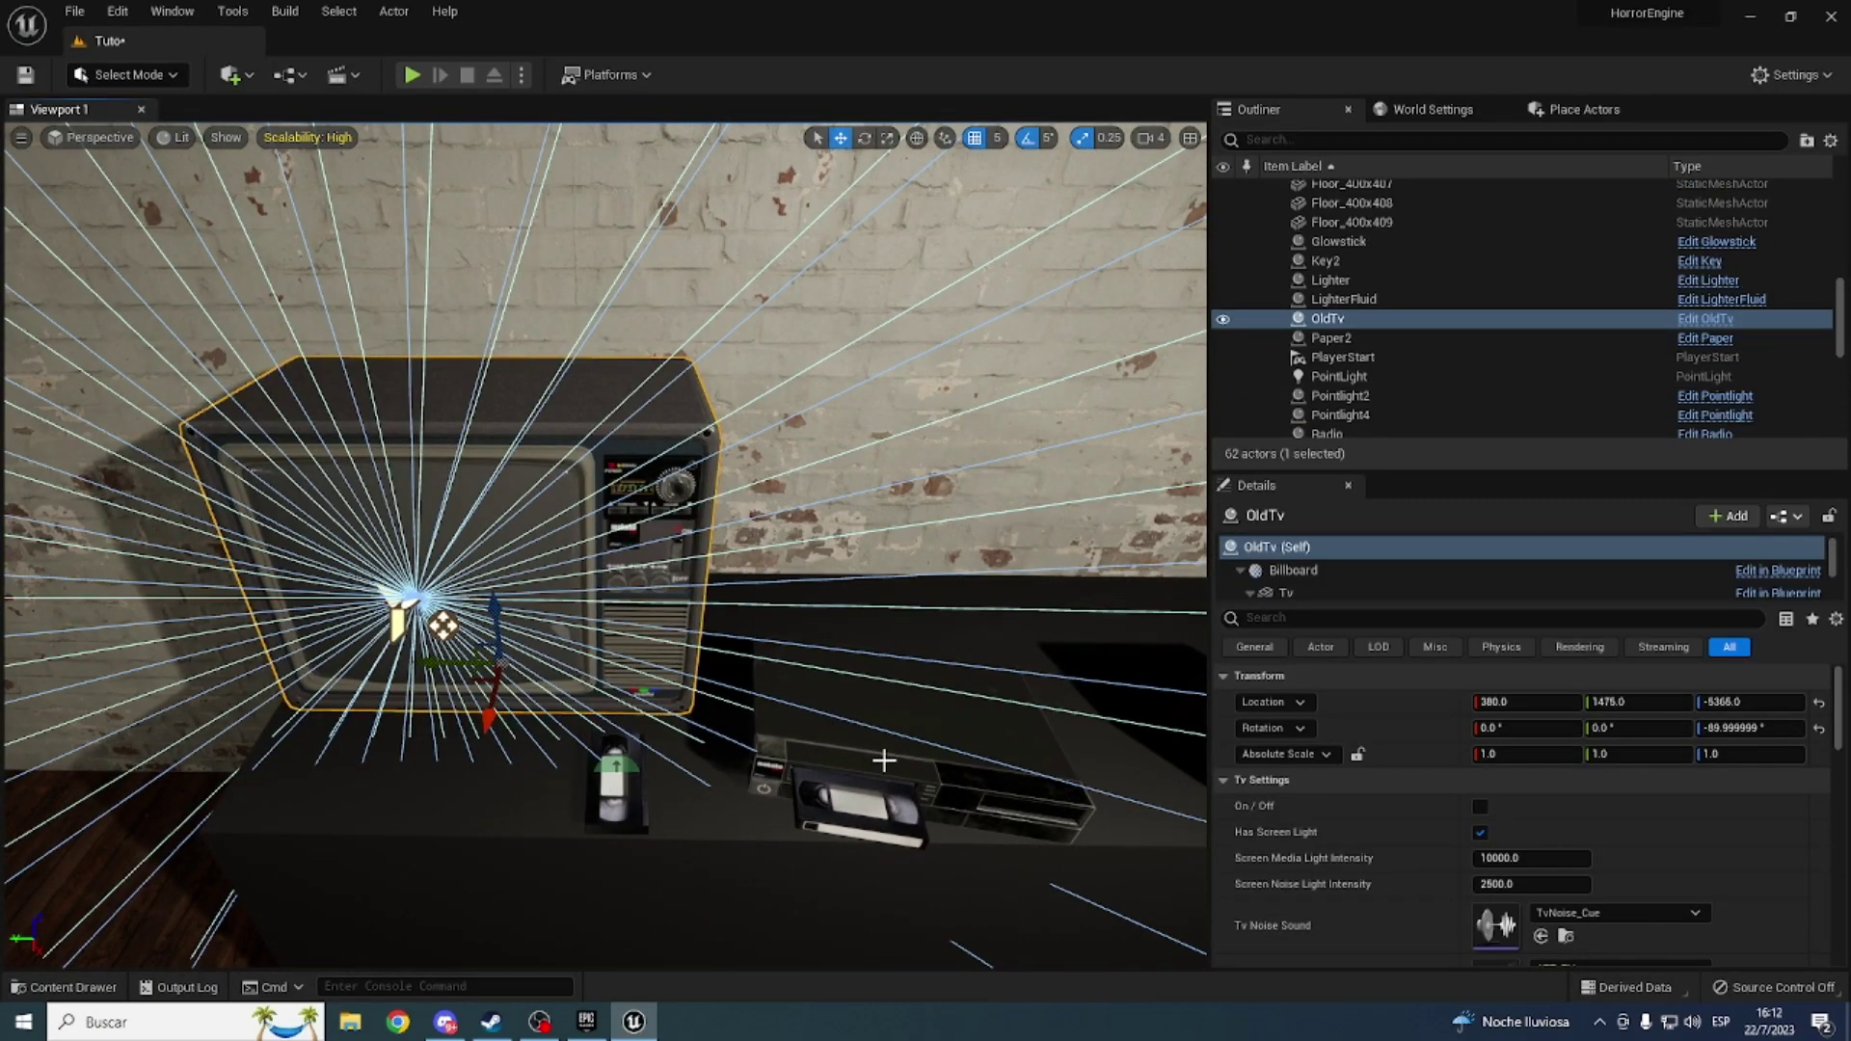
{"action": "left_click", "coordinate": [808, 691]}
{"action": "left_click", "coordinate": [609, 752]}
{"action": "left_click", "coordinate": [868, 714]}
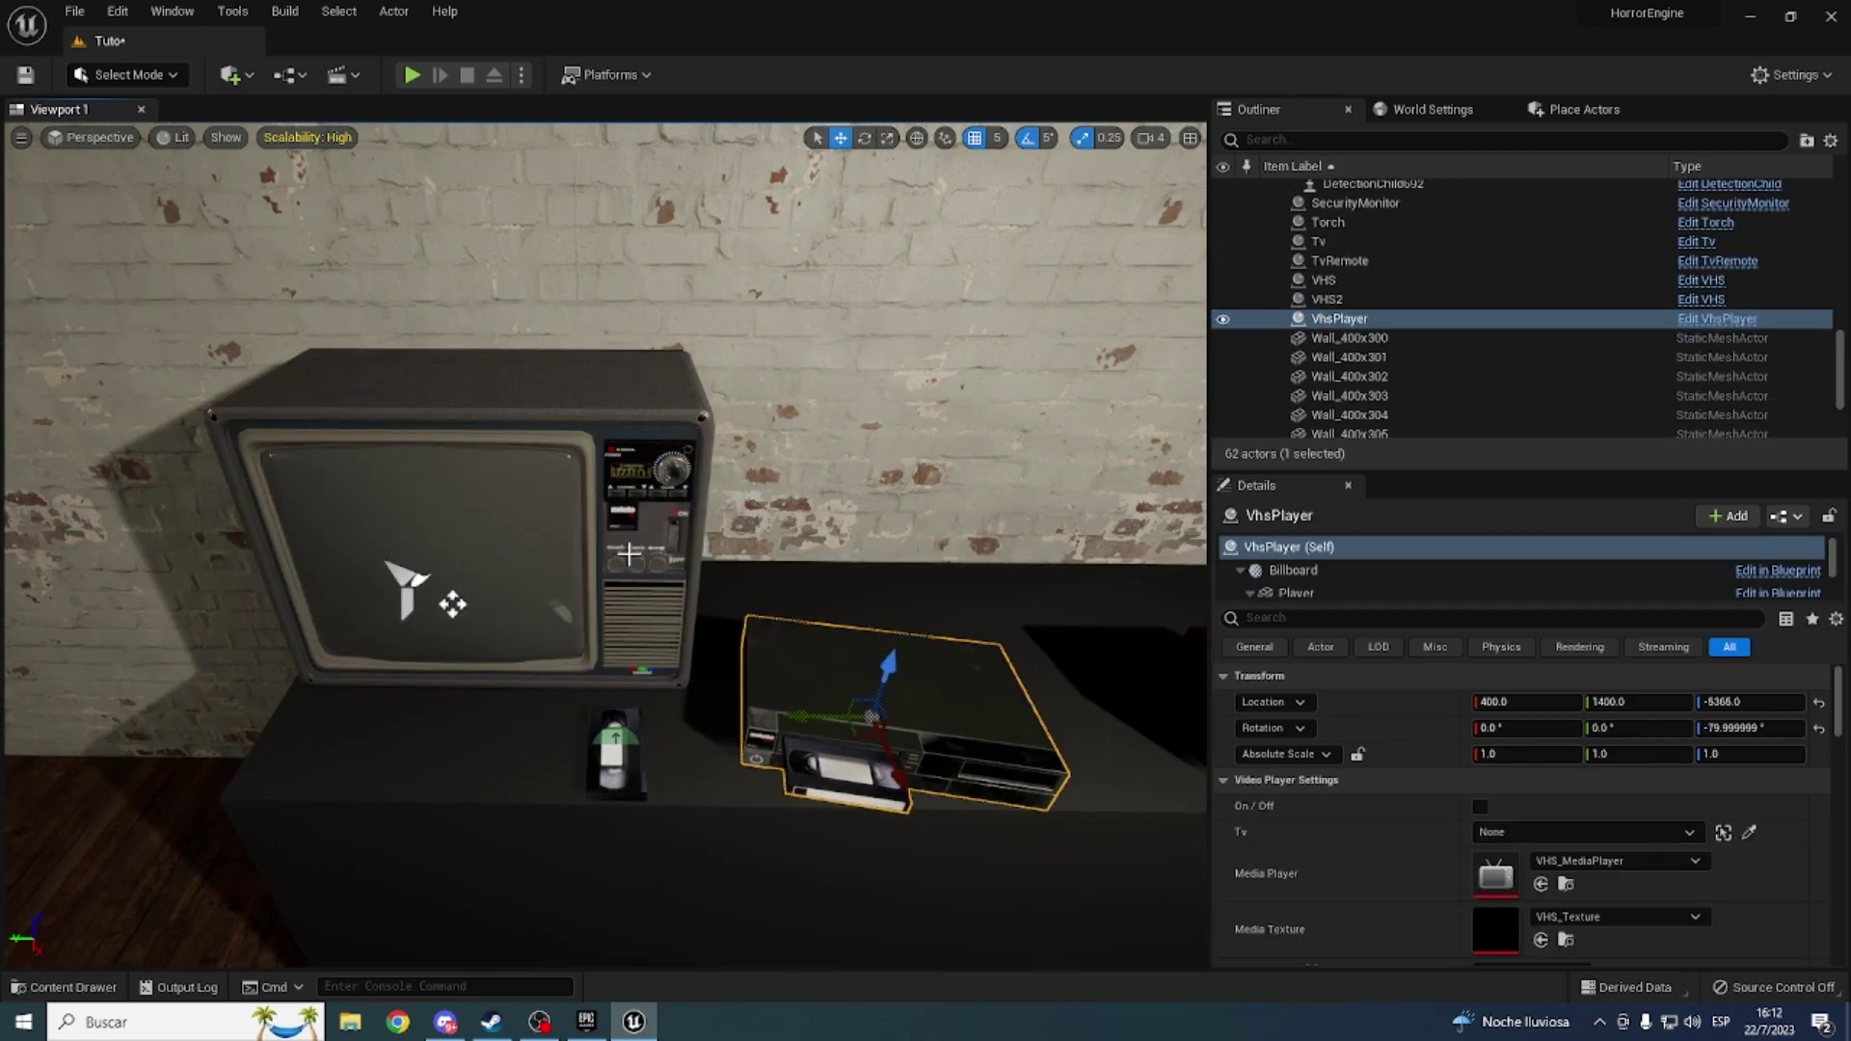
{"action": "left_click", "coordinate": [444, 540]}
{"action": "right_click_drag", "start_coordinate": [444, 540], "coordinate": [675, 482]}
{"action": "right_click_drag", "start_coordinate": [704, 806], "coordinate": [704, 806]}
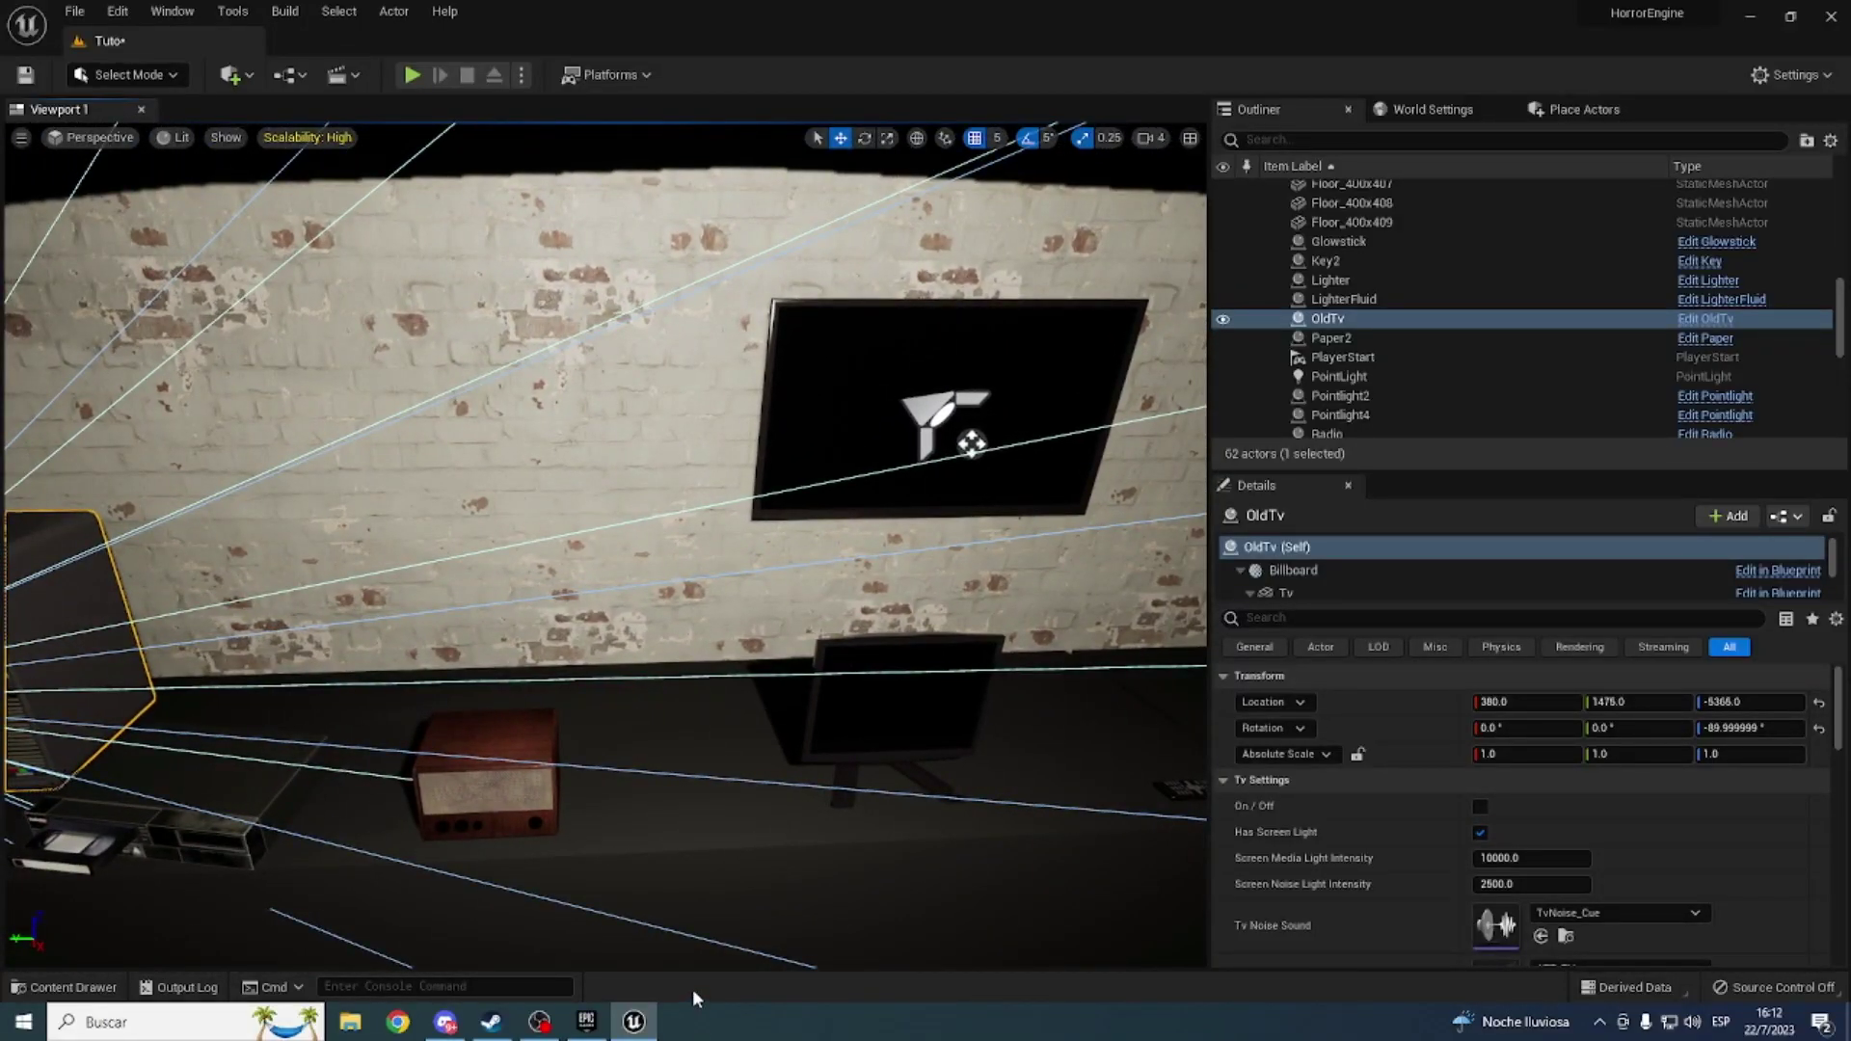
{"action": "key", "text": "ctrl+space"}
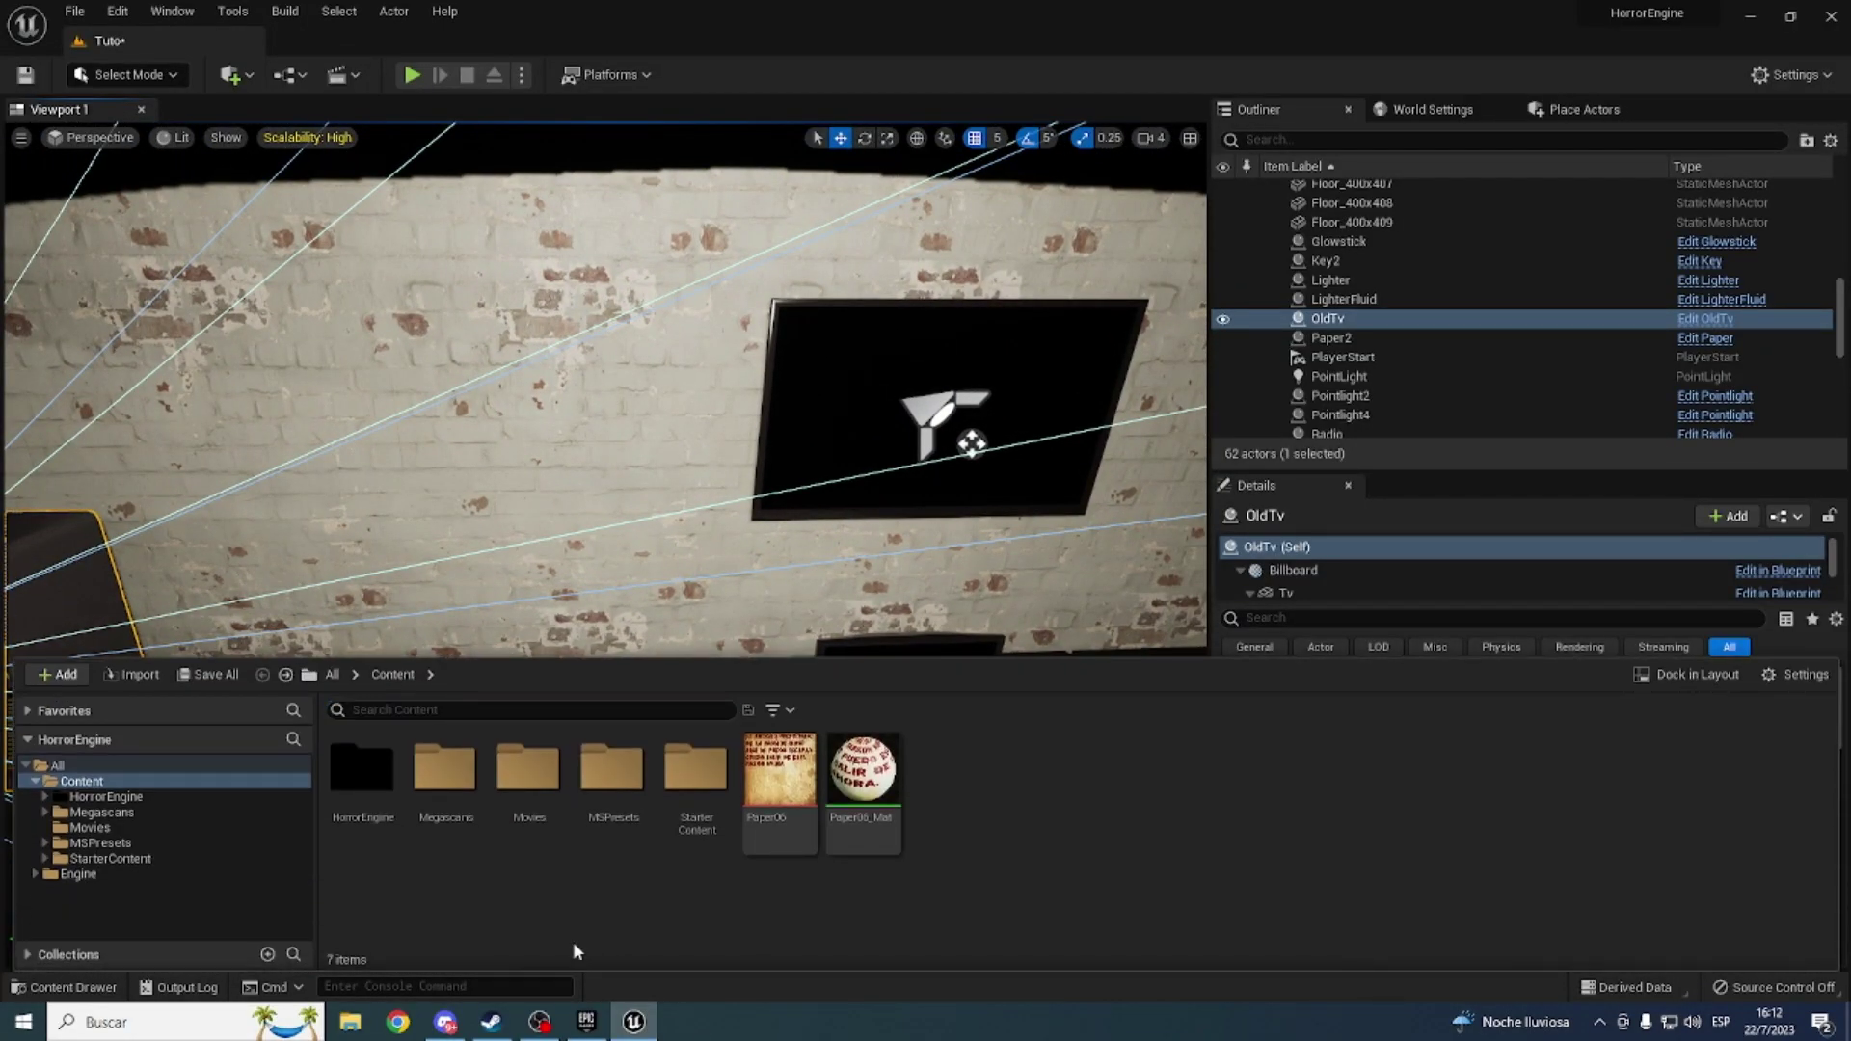
{"action": "double_click", "coordinate": [354, 818]}
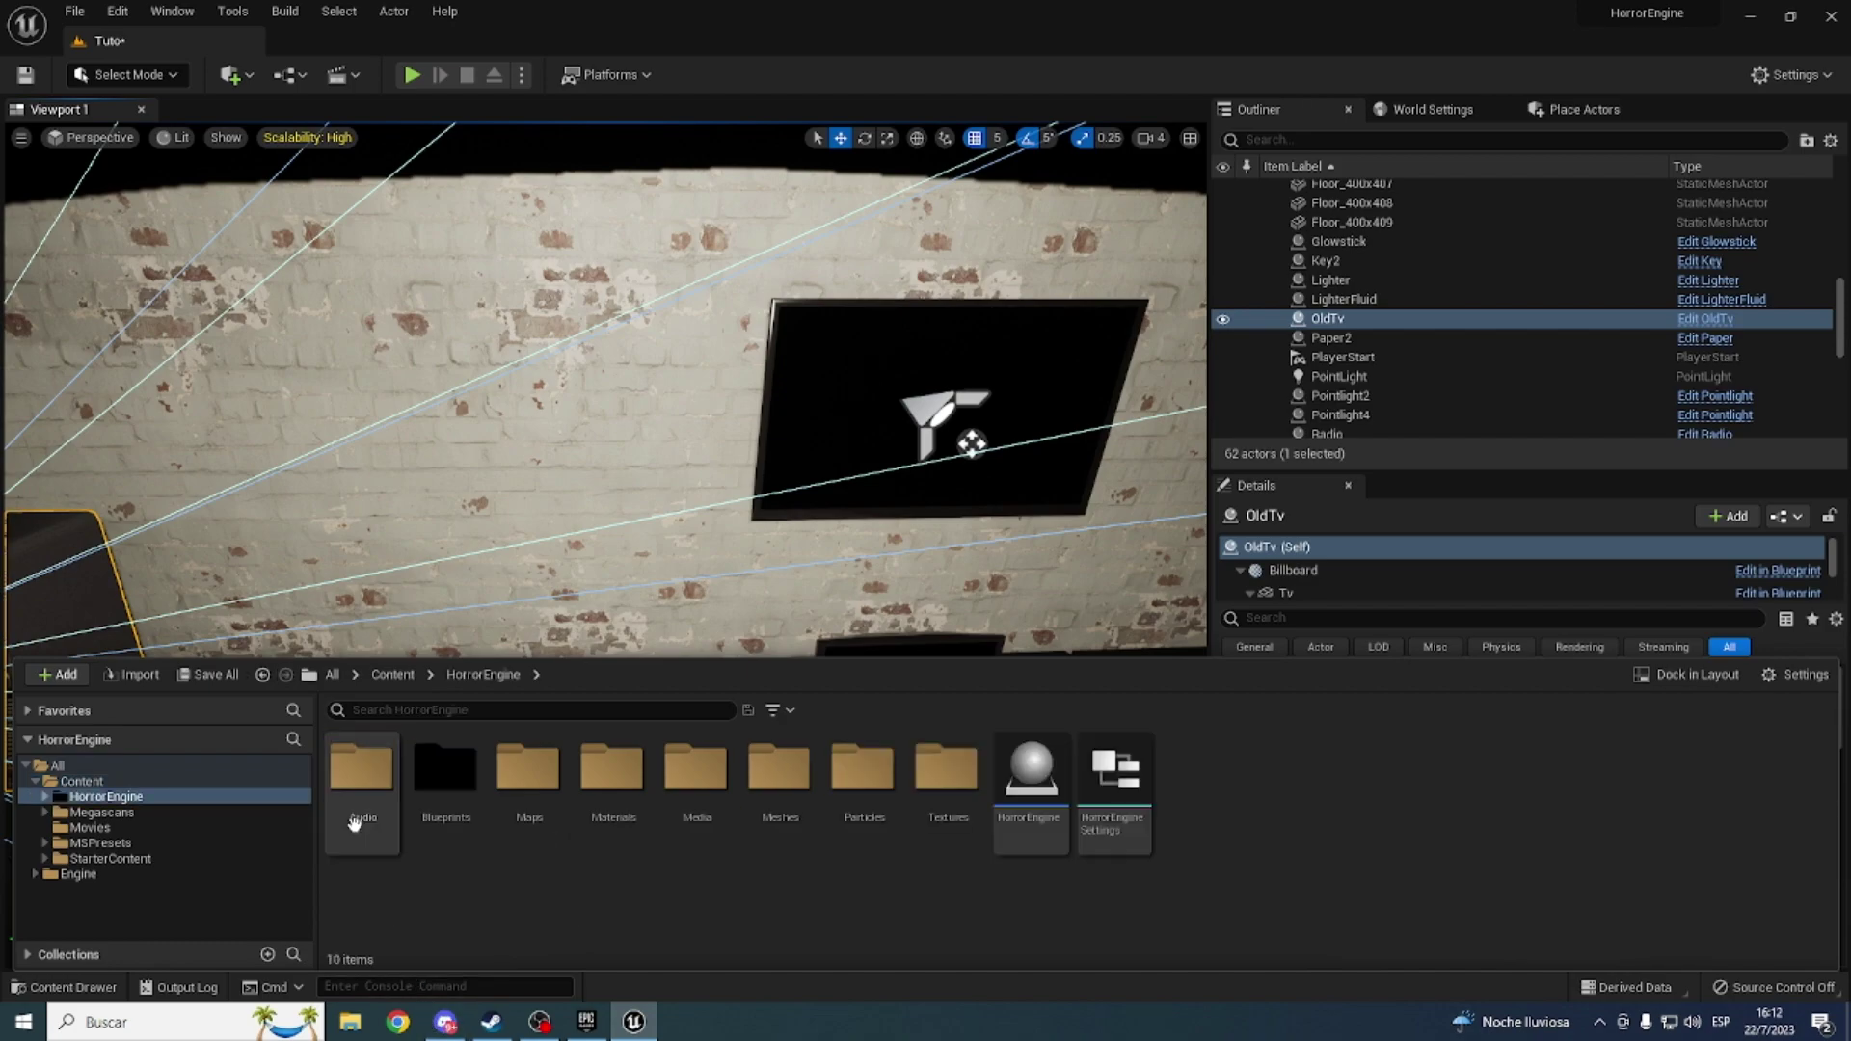
{"action": "double_click", "coordinate": [445, 786]}
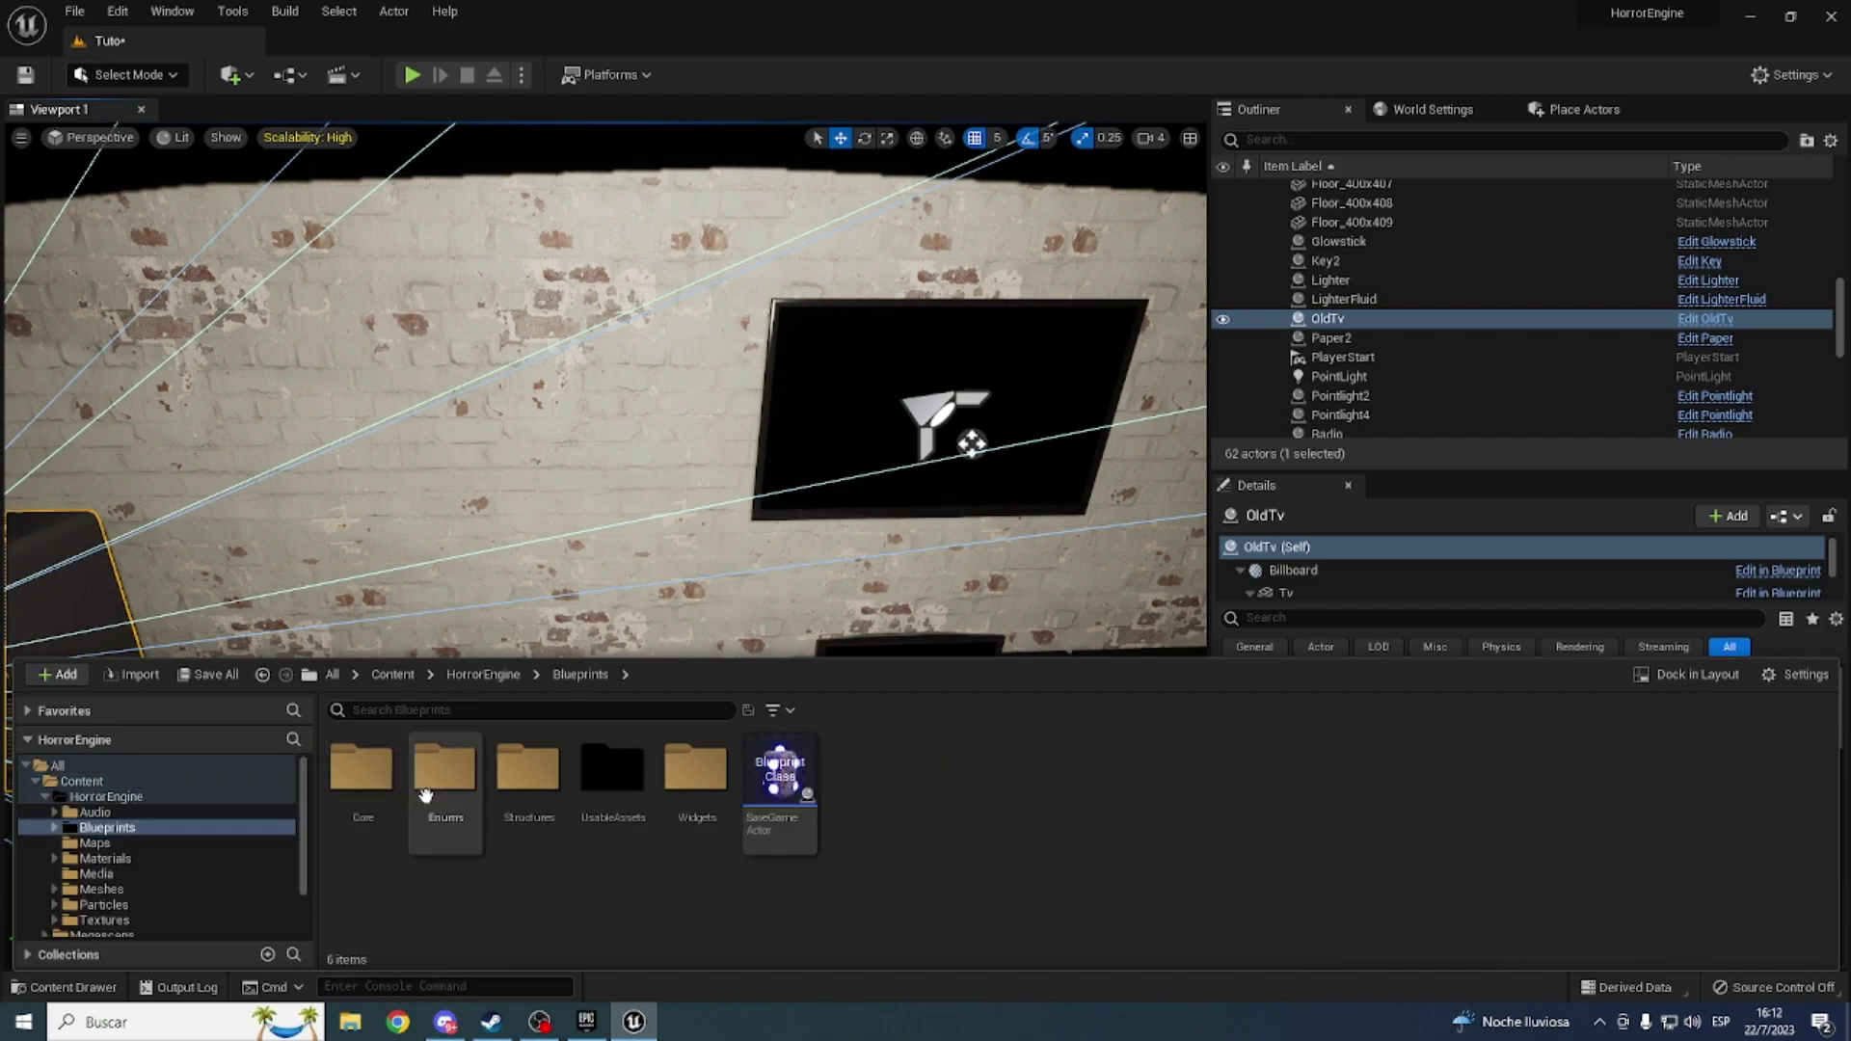
{"action": "double_click", "coordinate": [601, 822]}
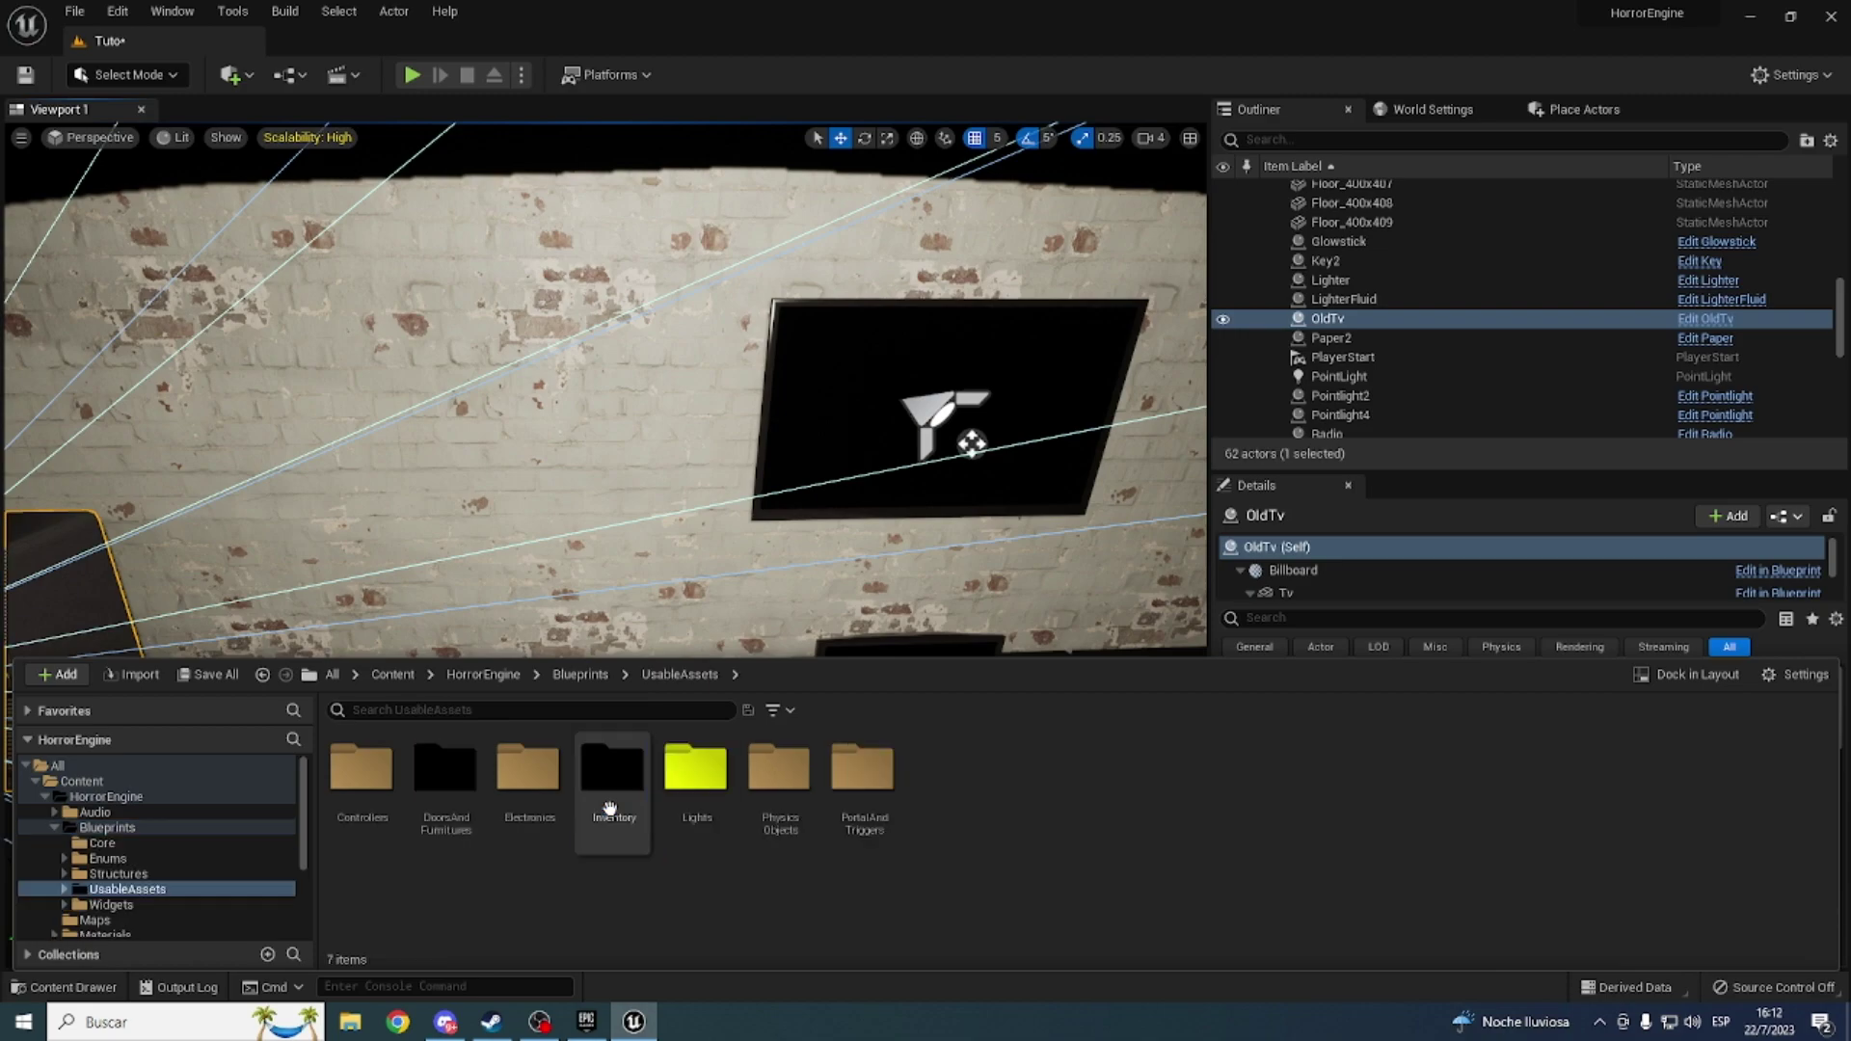
{"action": "double_click", "coordinate": [529, 841]}
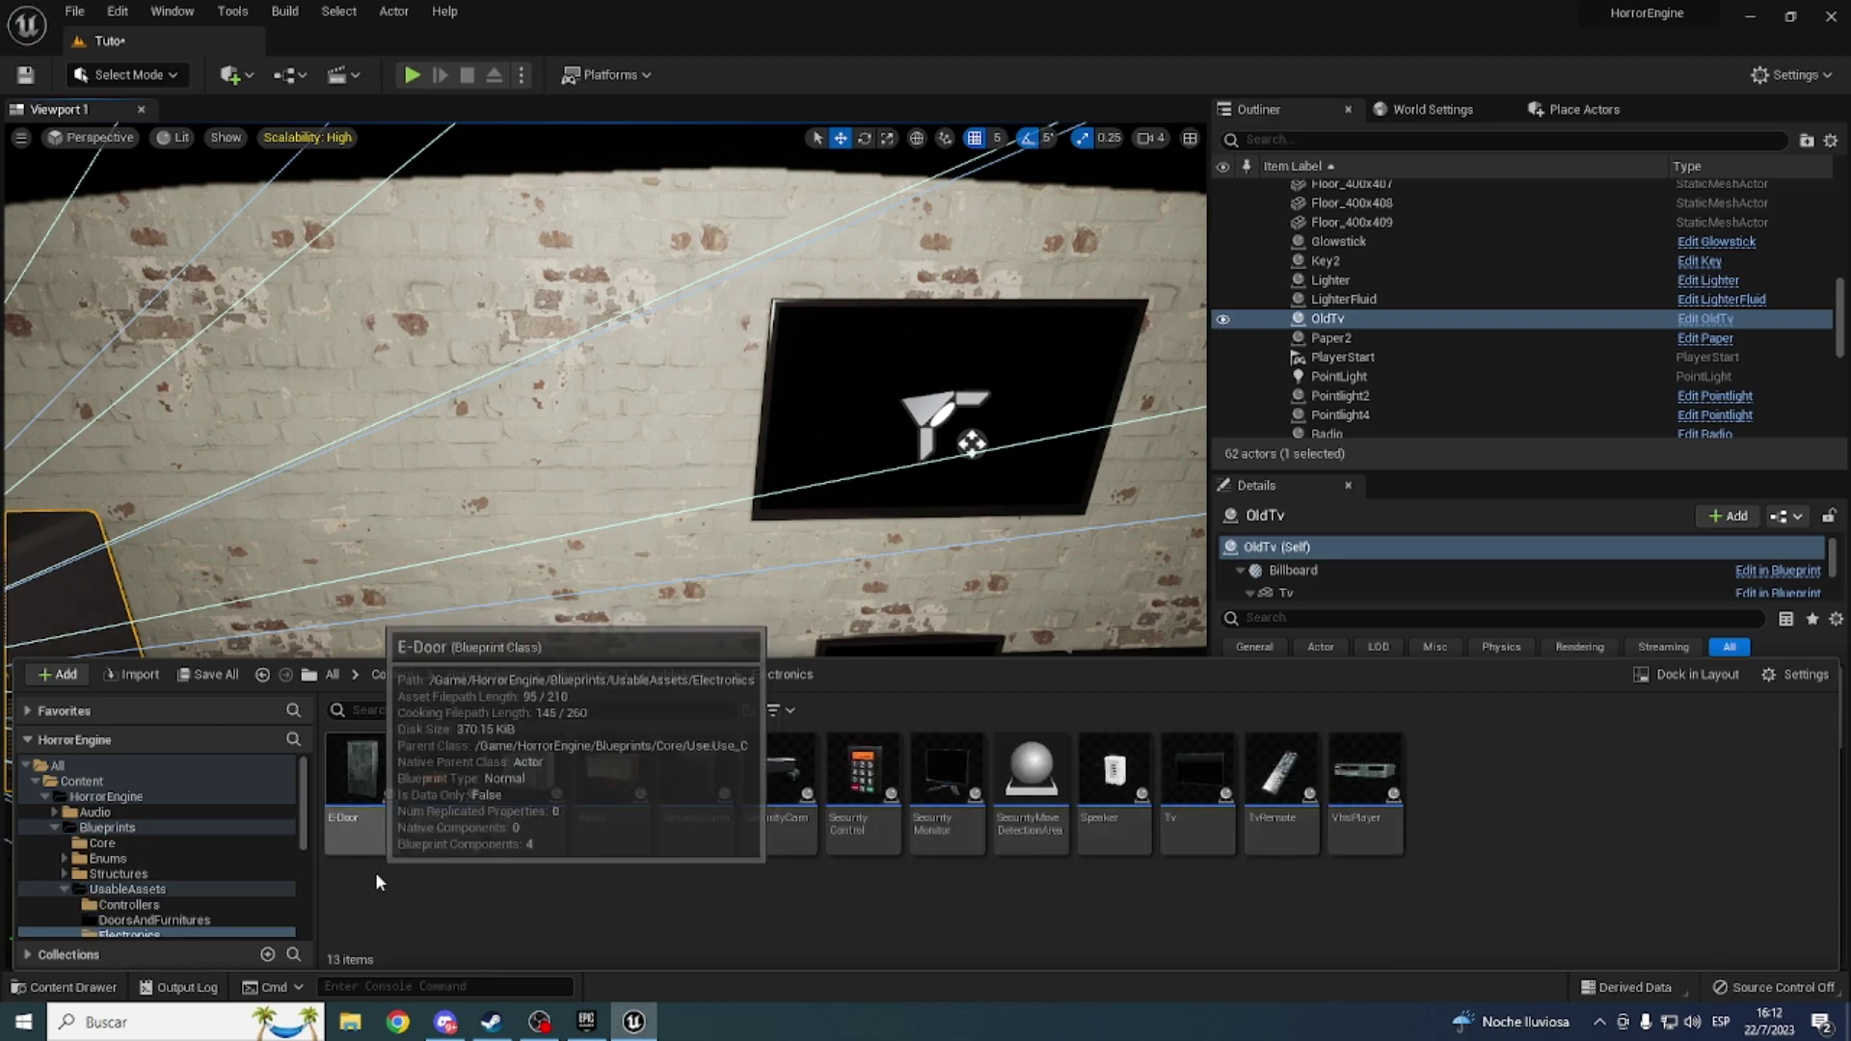
{"action": "left_click", "coordinate": [529, 785]}
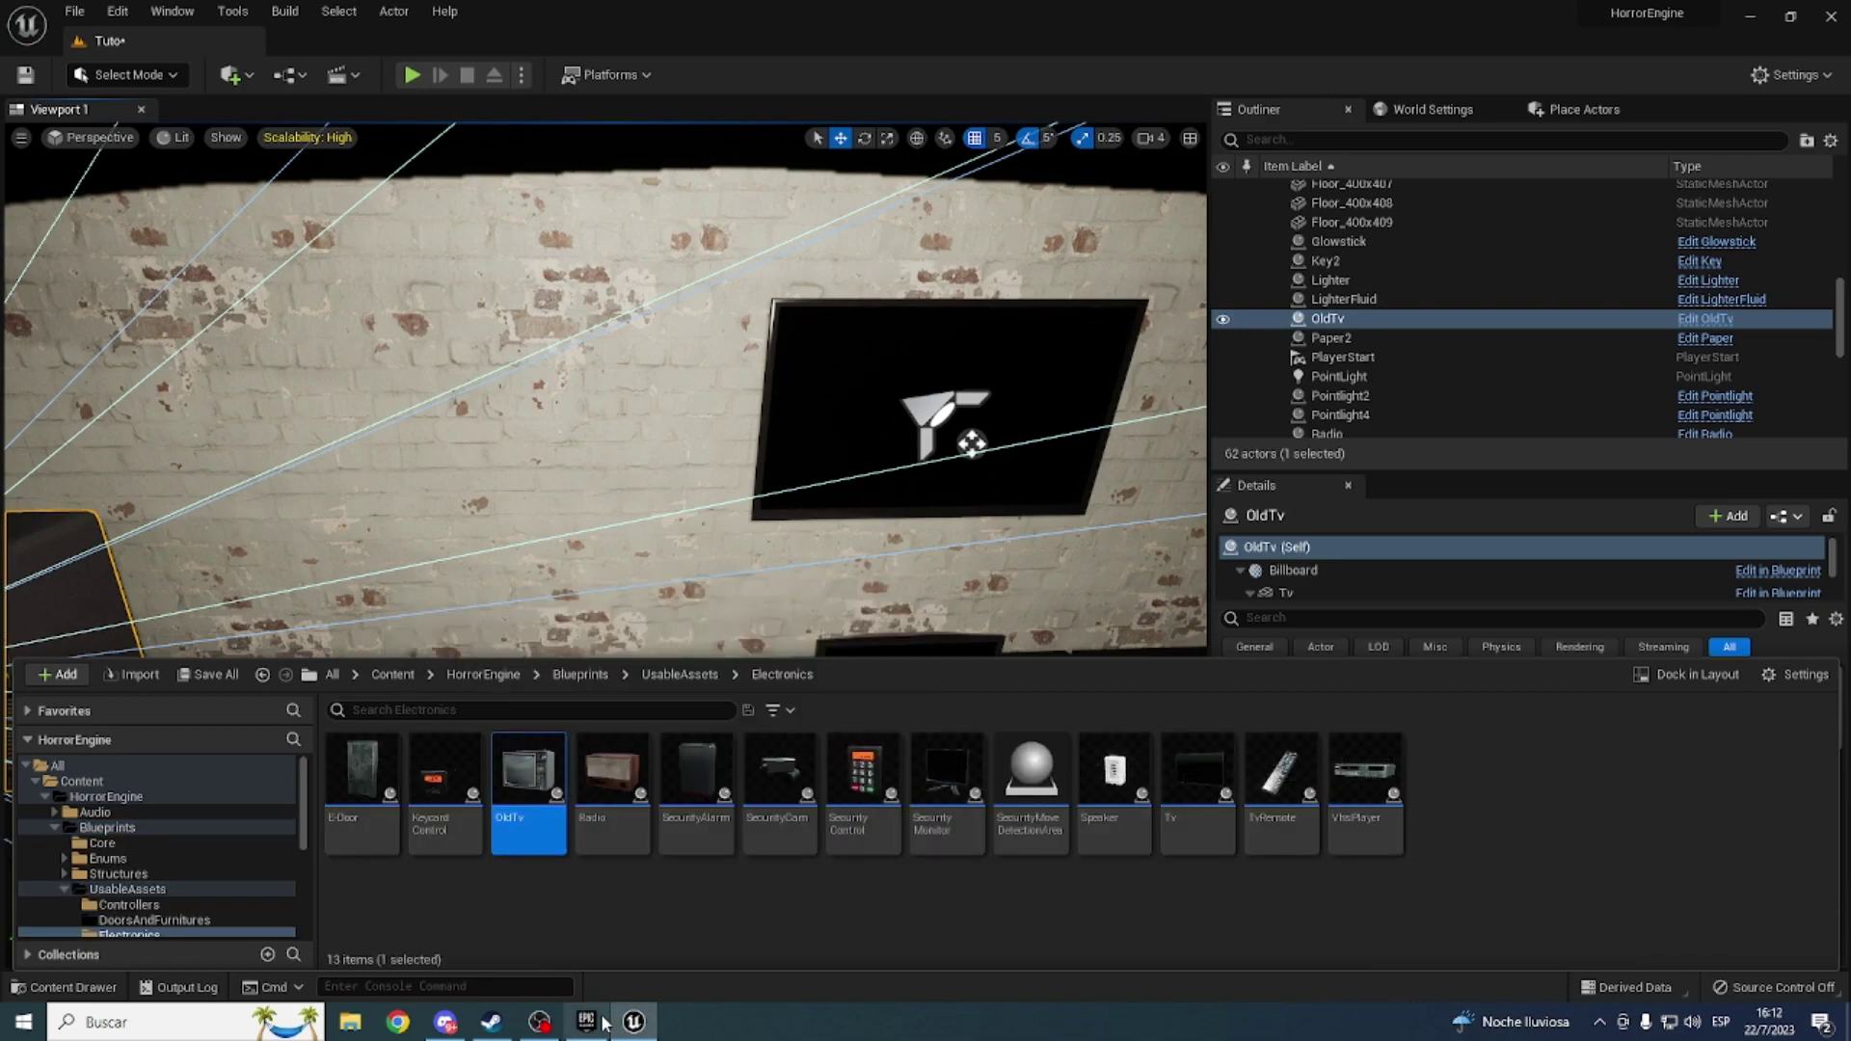
{"action": "left_click", "coordinate": [607, 844]}
{"action": "left_click", "coordinate": [779, 820]}
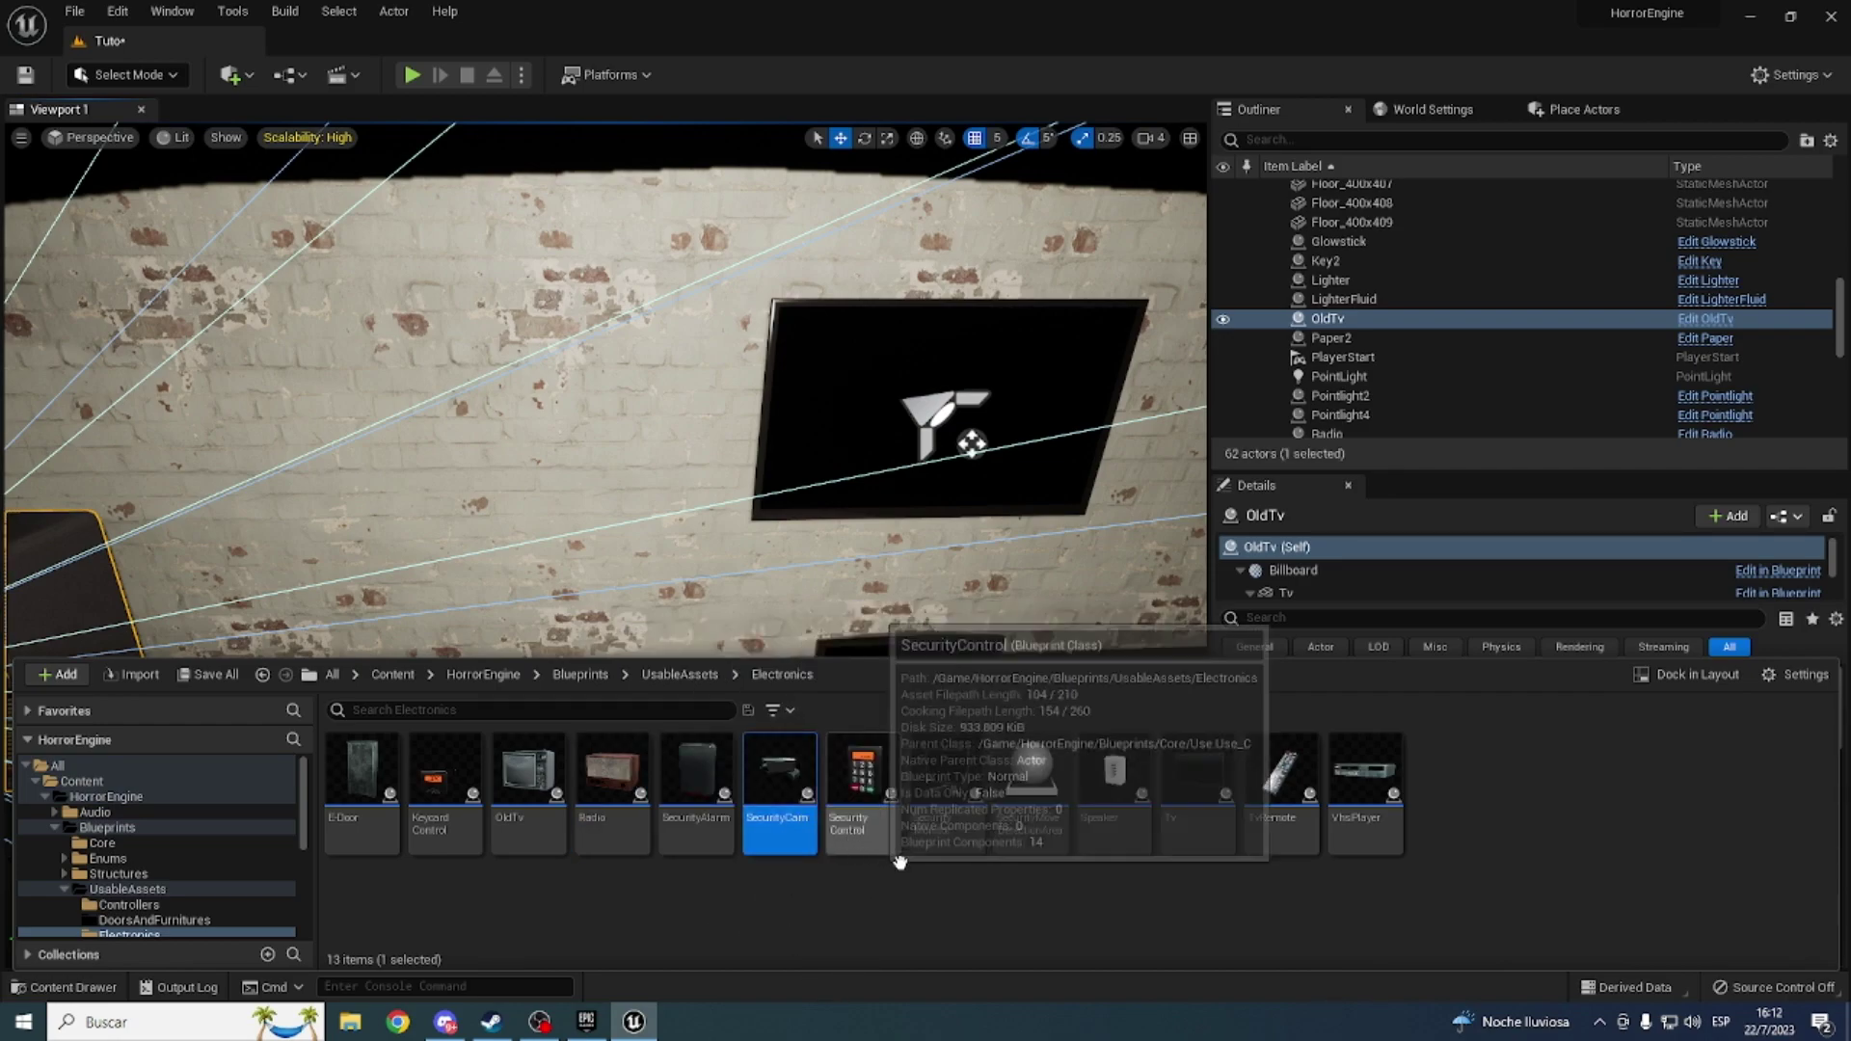
{"action": "left_click", "coordinate": [944, 824]}
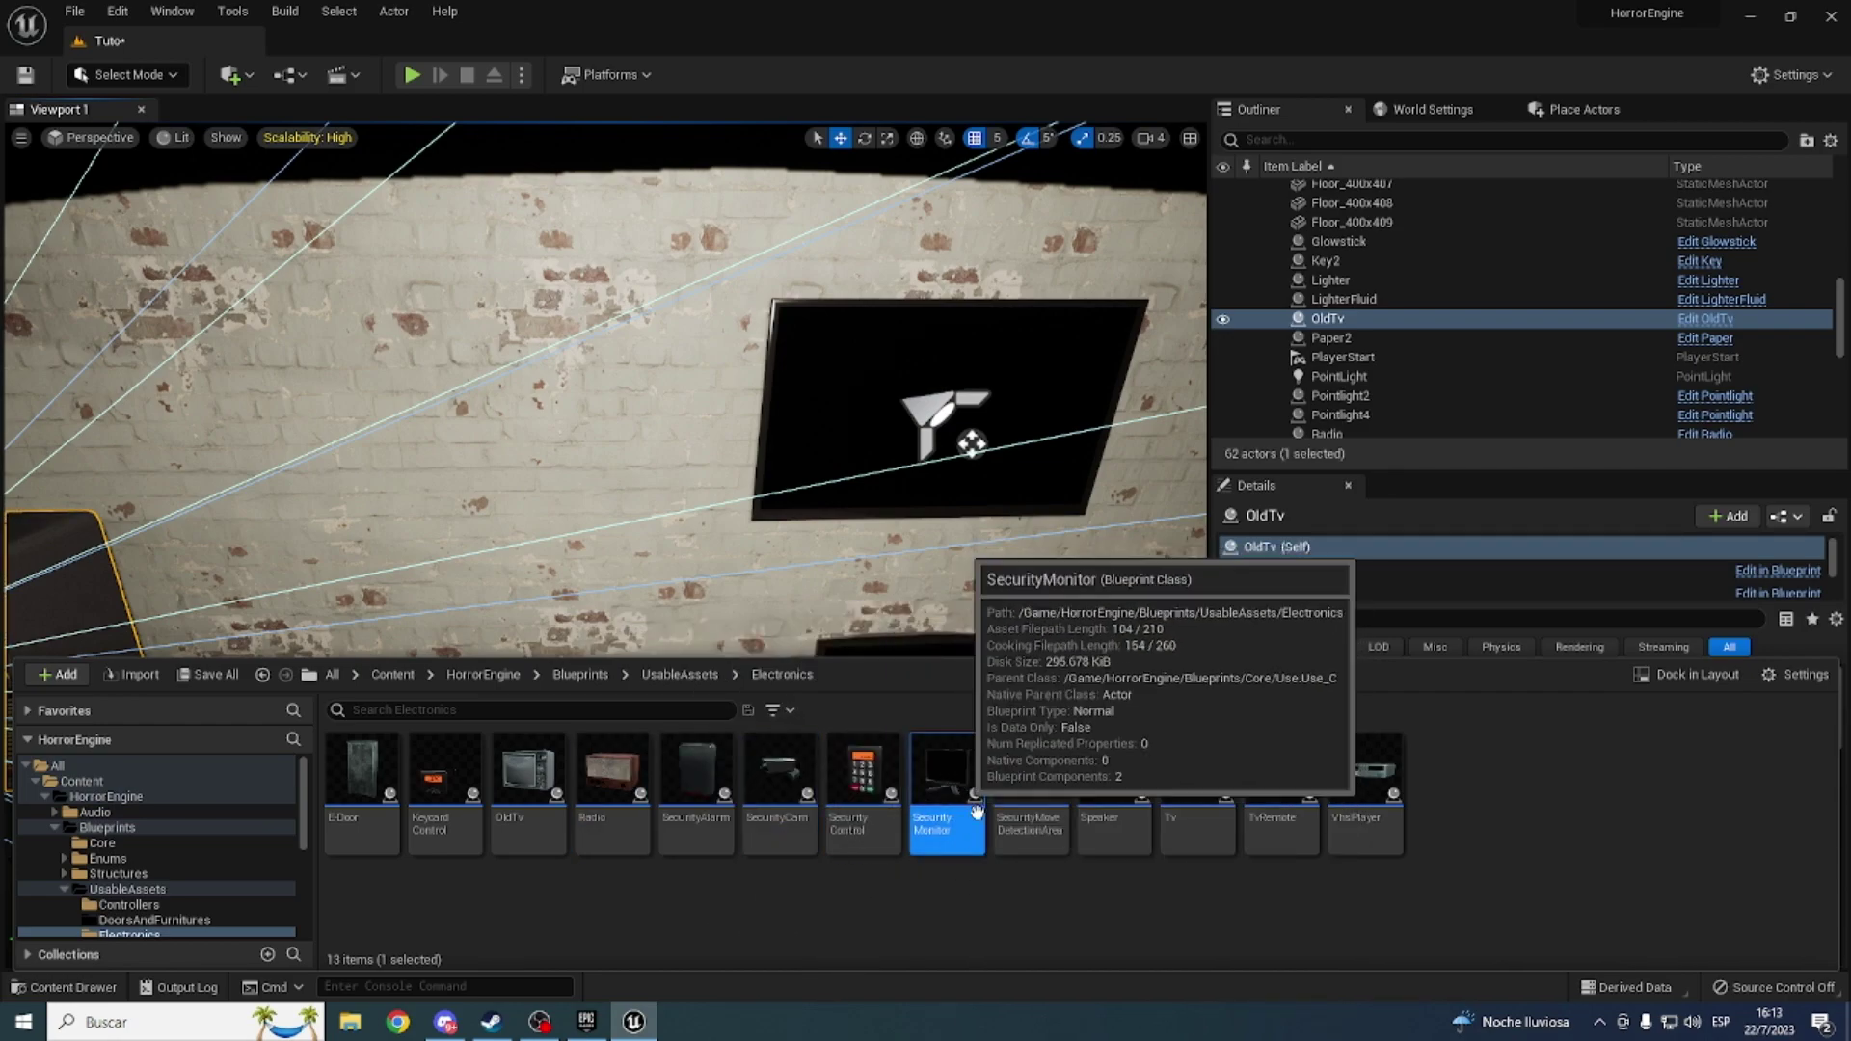
{"action": "left_click", "coordinate": [779, 819]}
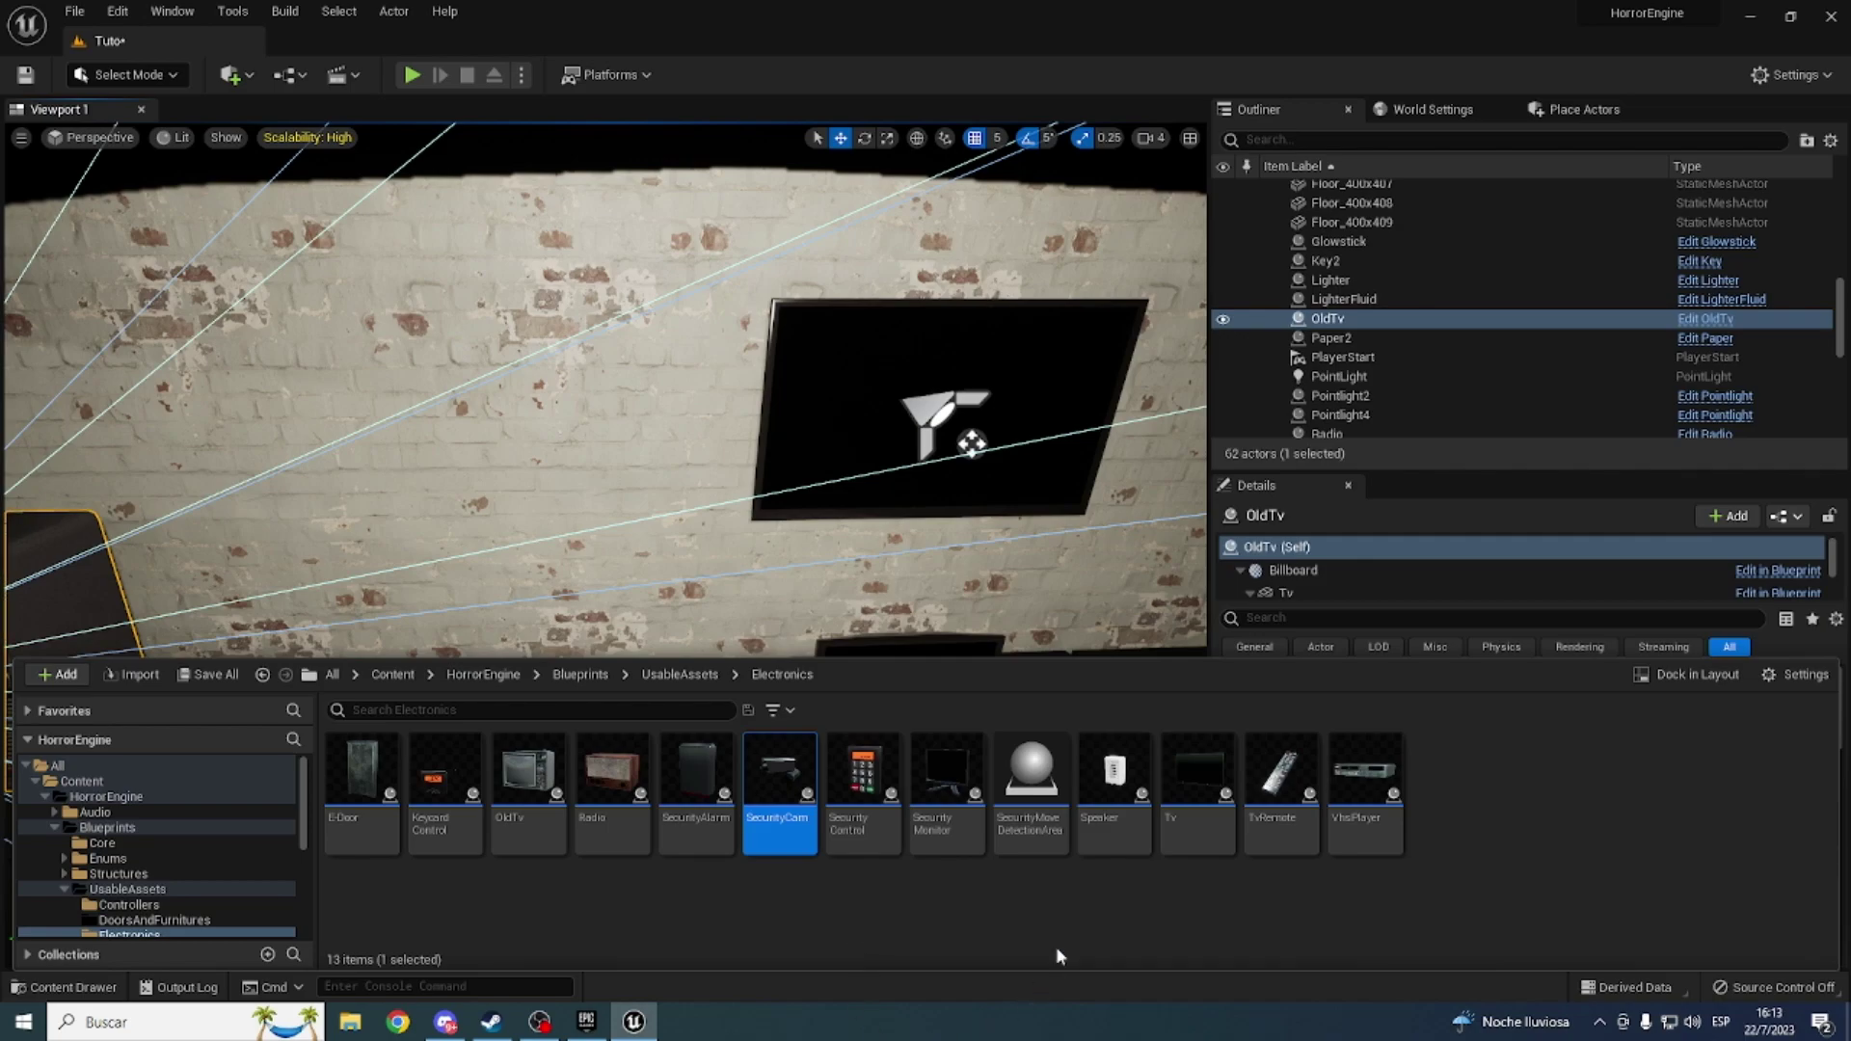
{"action": "left_click", "coordinate": [1200, 829]}
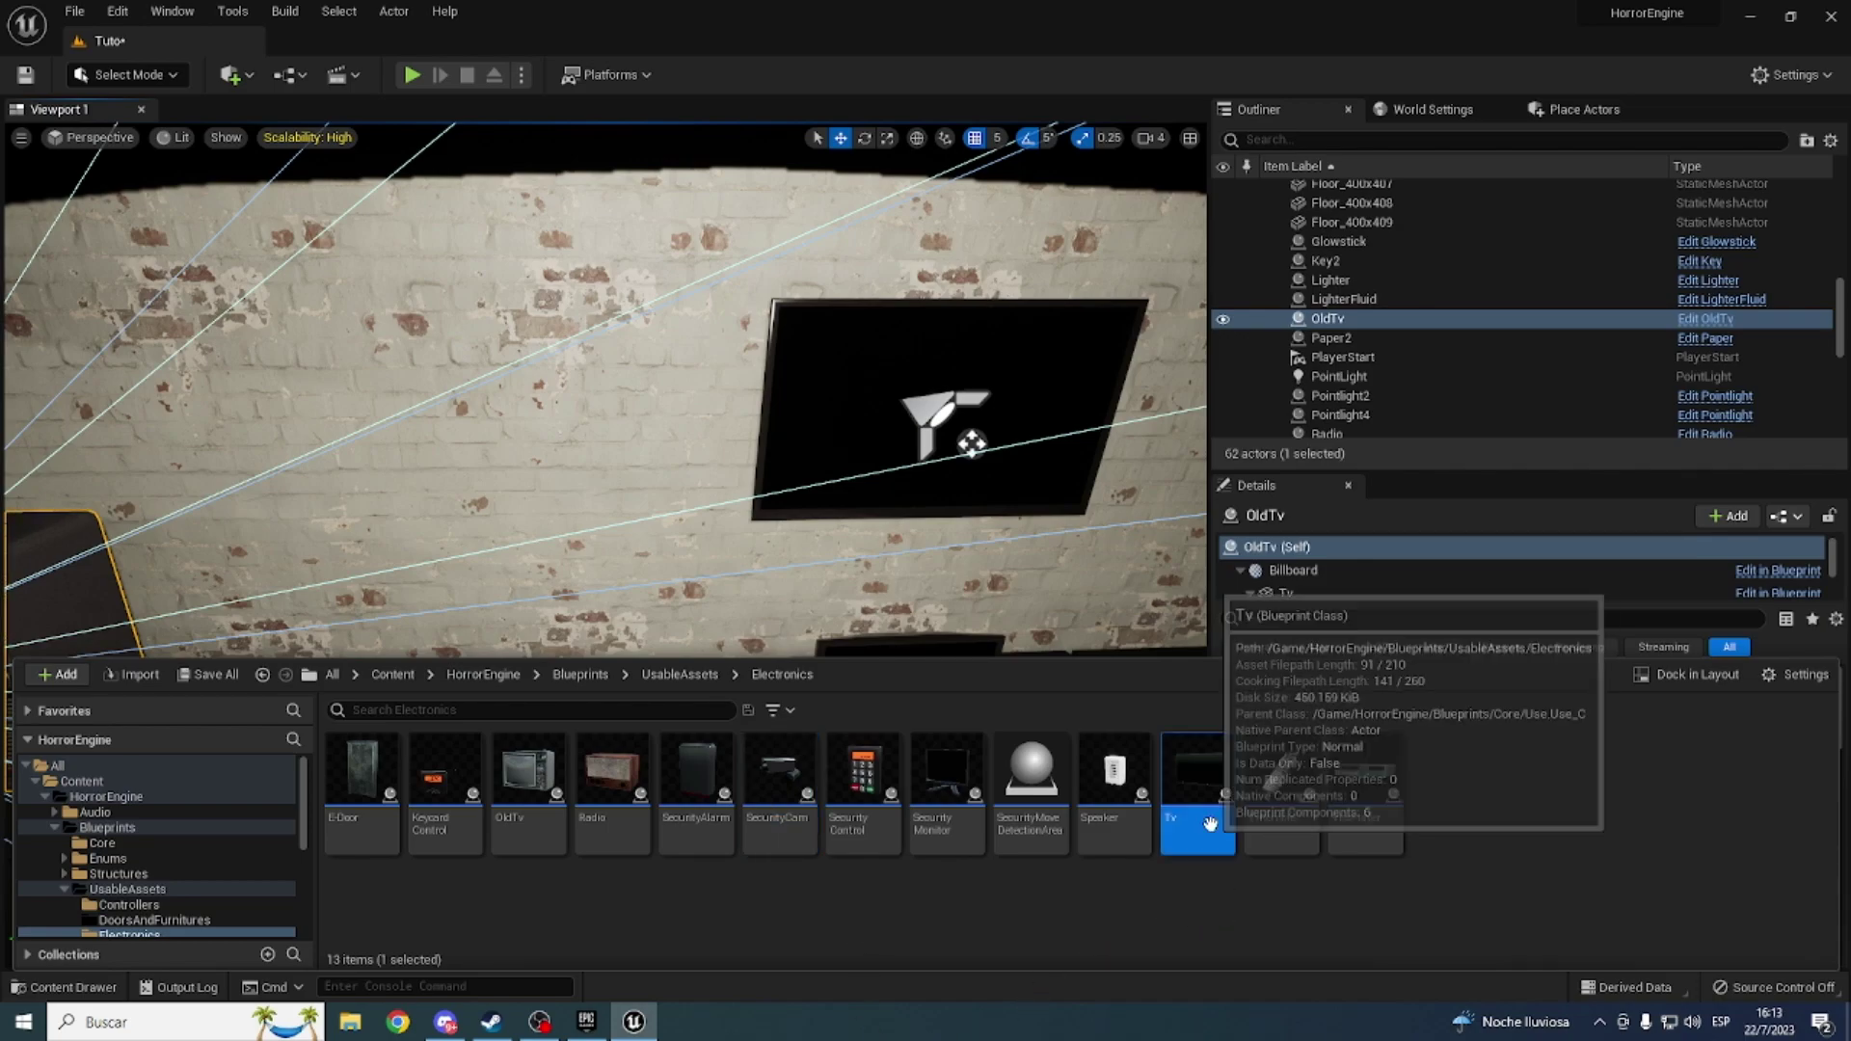
{"action": "left_click", "coordinate": [1282, 829]}
{"action": "left_click", "coordinate": [1381, 824]}
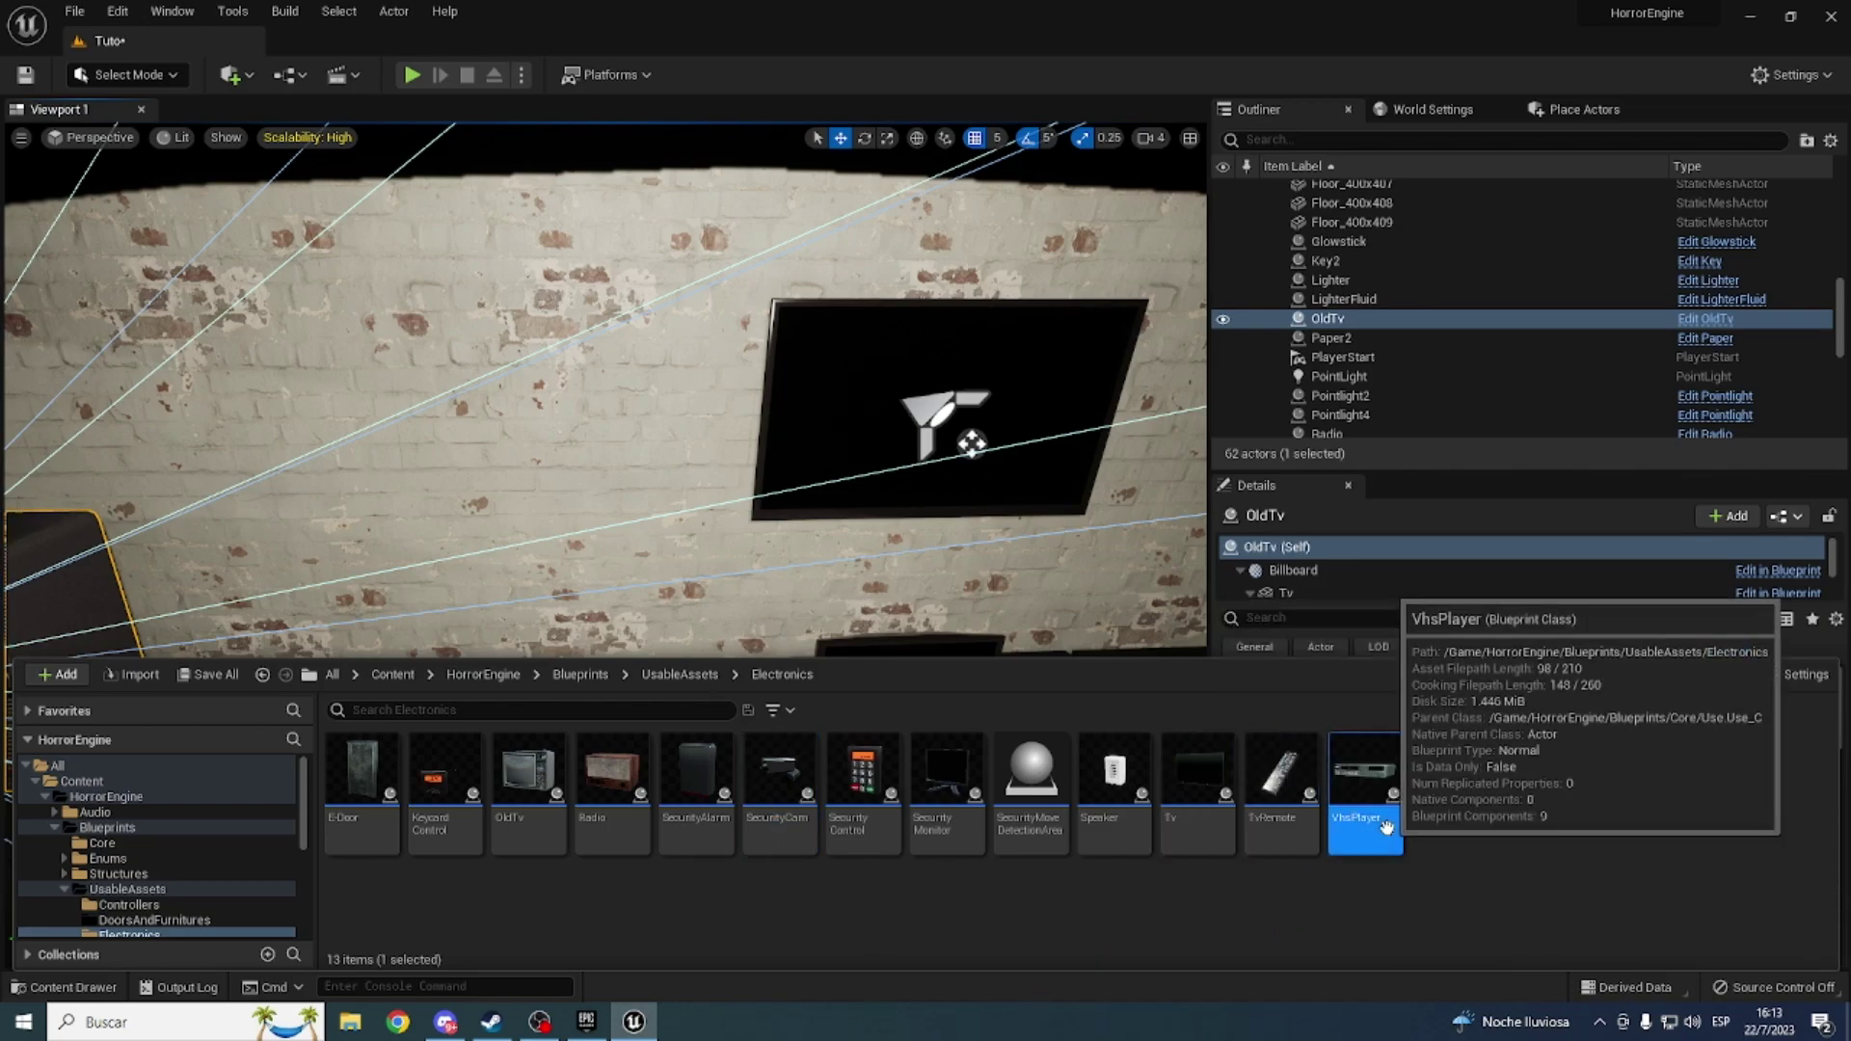
Step: Select the VhsPlayer and frame it with F, then face the TV wall
{"action": "right_click_drag", "start_coordinate": [675, 385], "coordinate": [598, 405]}
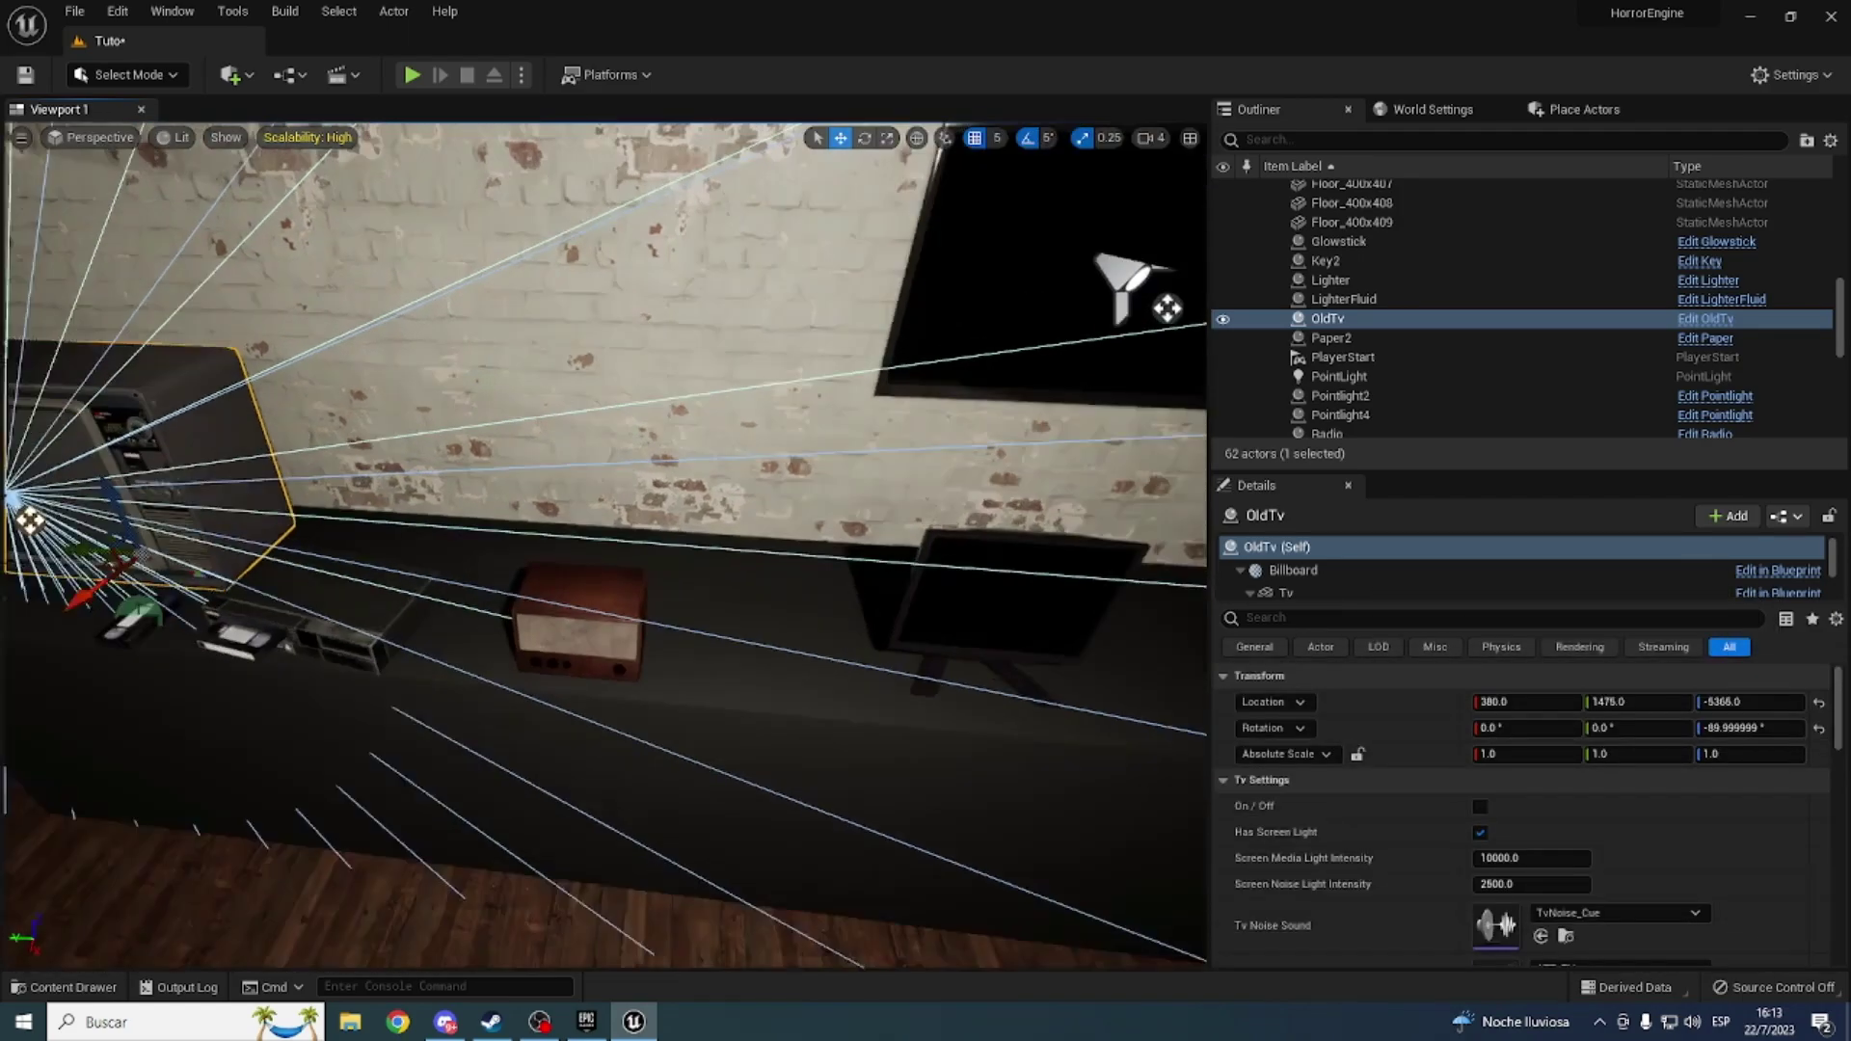
{"action": "left_click", "coordinate": [599, 501]}
{"action": "key", "text": "f"}
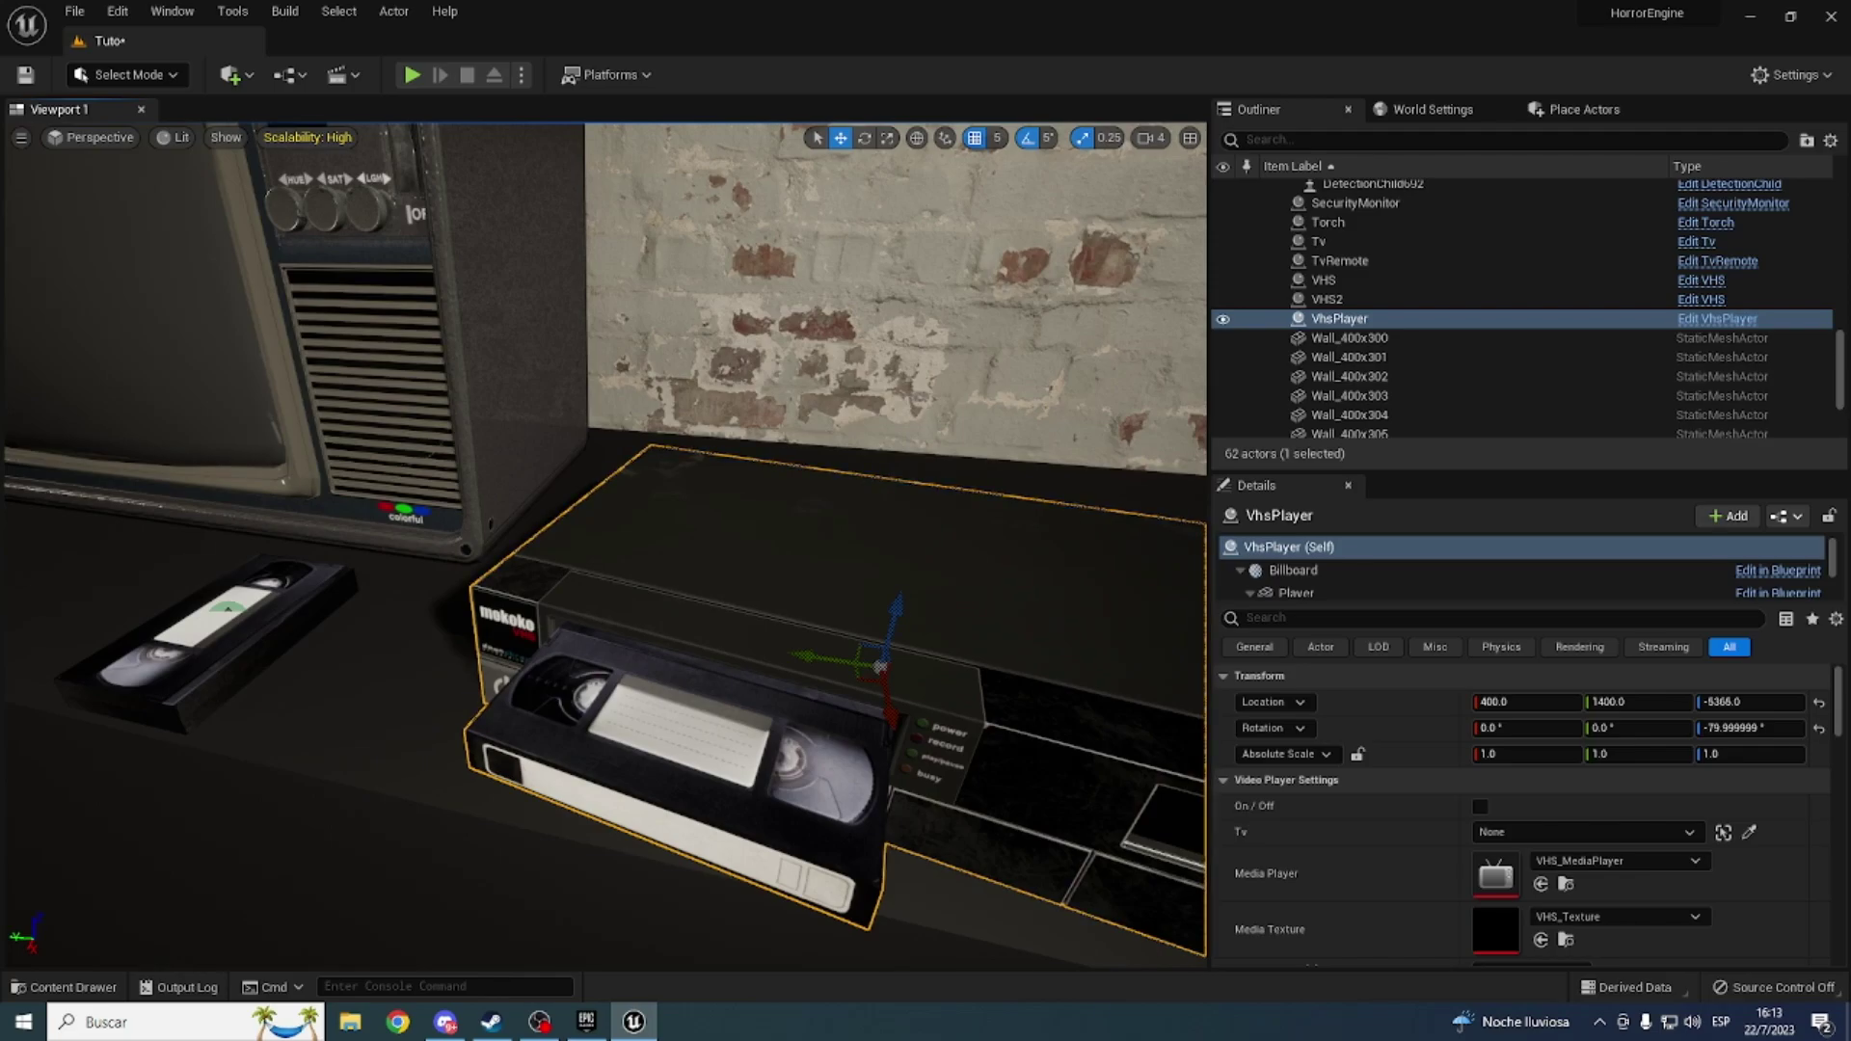
{"action": "right_click_drag", "start_coordinate": [617, 540], "coordinate": [675, 521]}
Step: Select the VHS2 tape beside the TV and reopen the Content Drawer at UsableAssets
{"action": "left_click", "coordinate": [681, 578]}
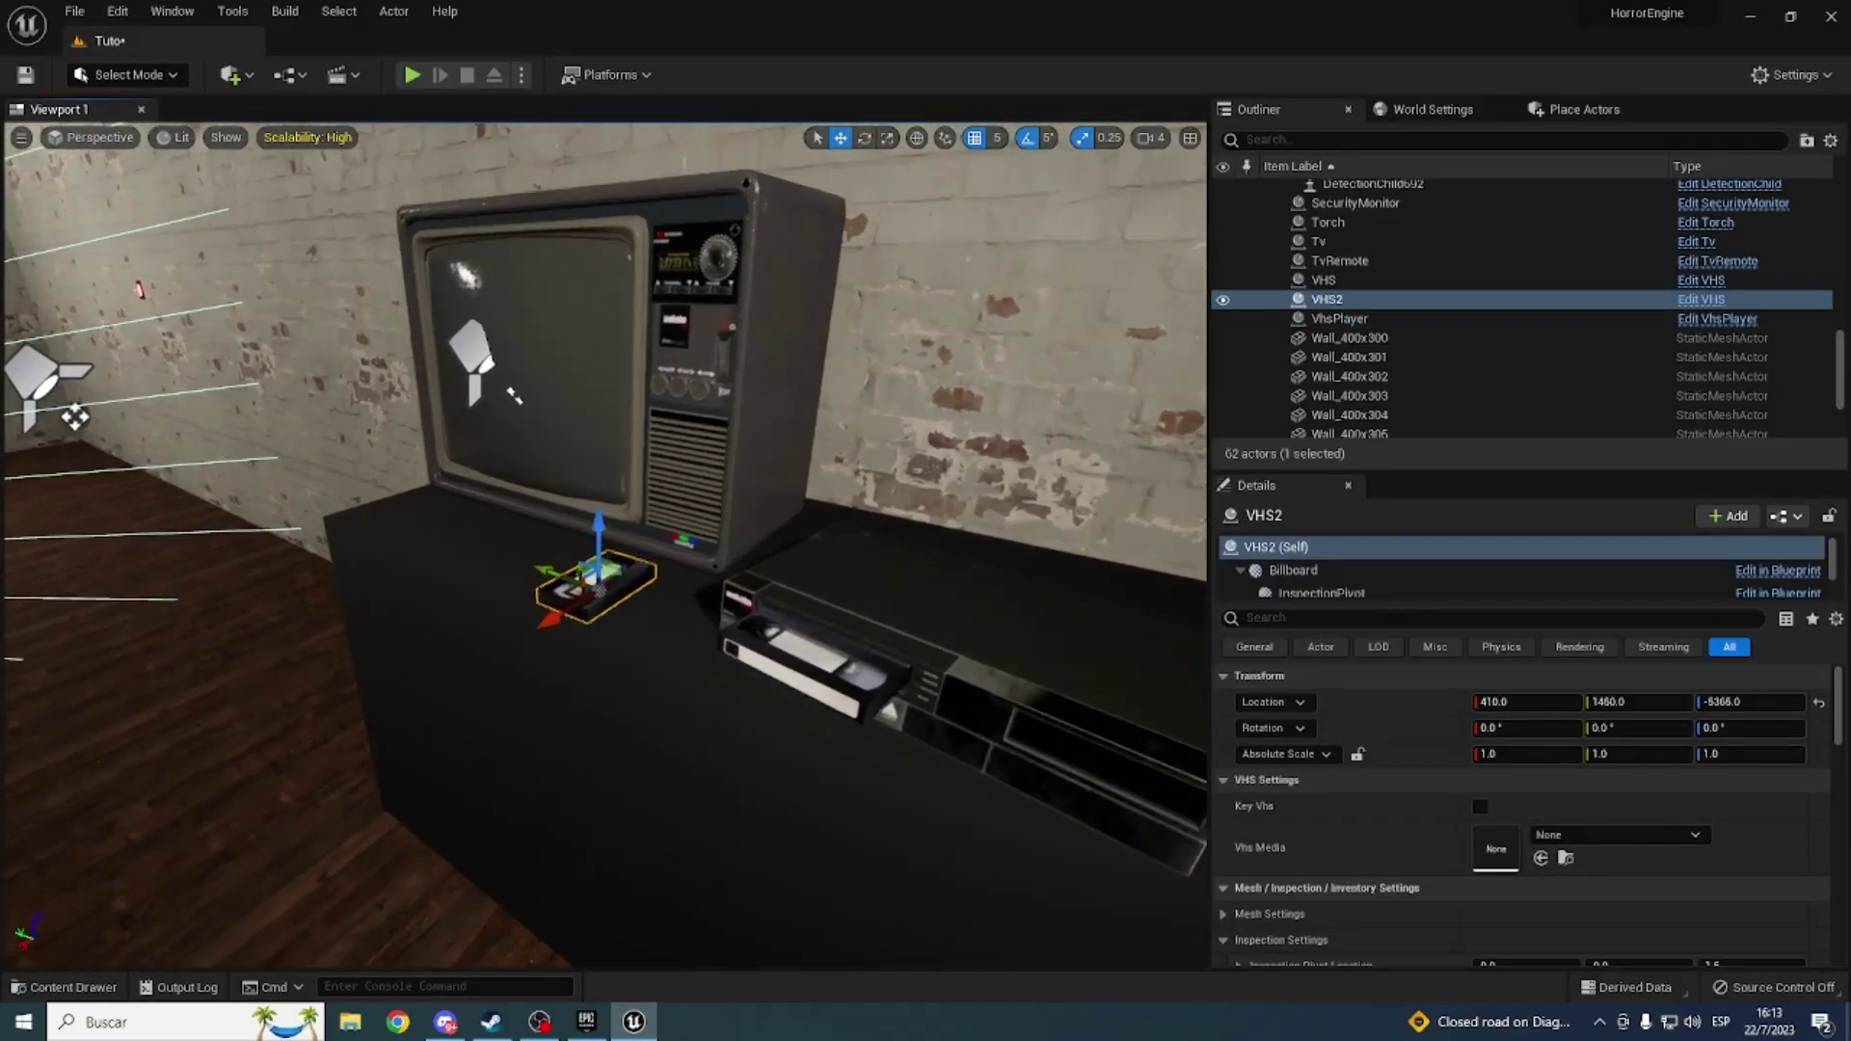
{"action": "right_click_drag", "start_coordinate": [772, 852], "coordinate": [772, 851]}
{"action": "key", "text": "ctrl+space"}
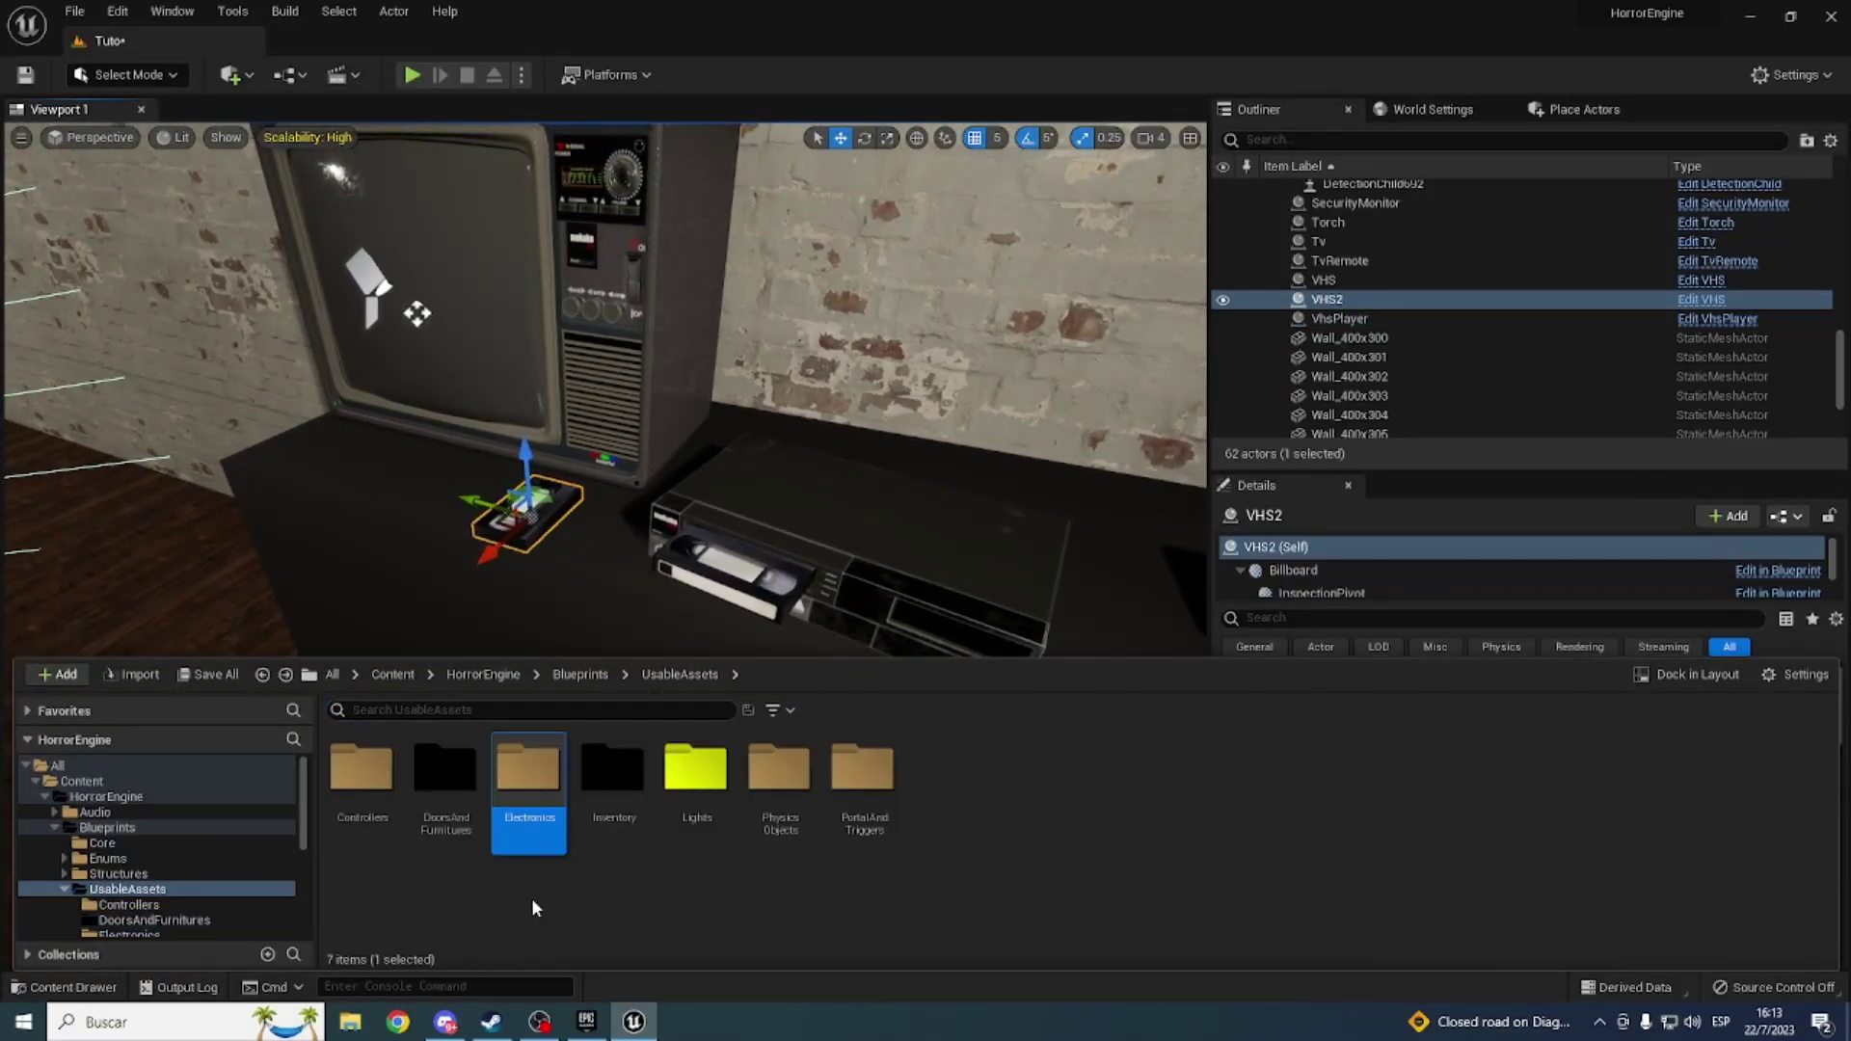
Step: Open the Inventory folder, pick the VHS blueprint, and frame the OldTv in the viewport
{"action": "double_click", "coordinate": [612, 771]}
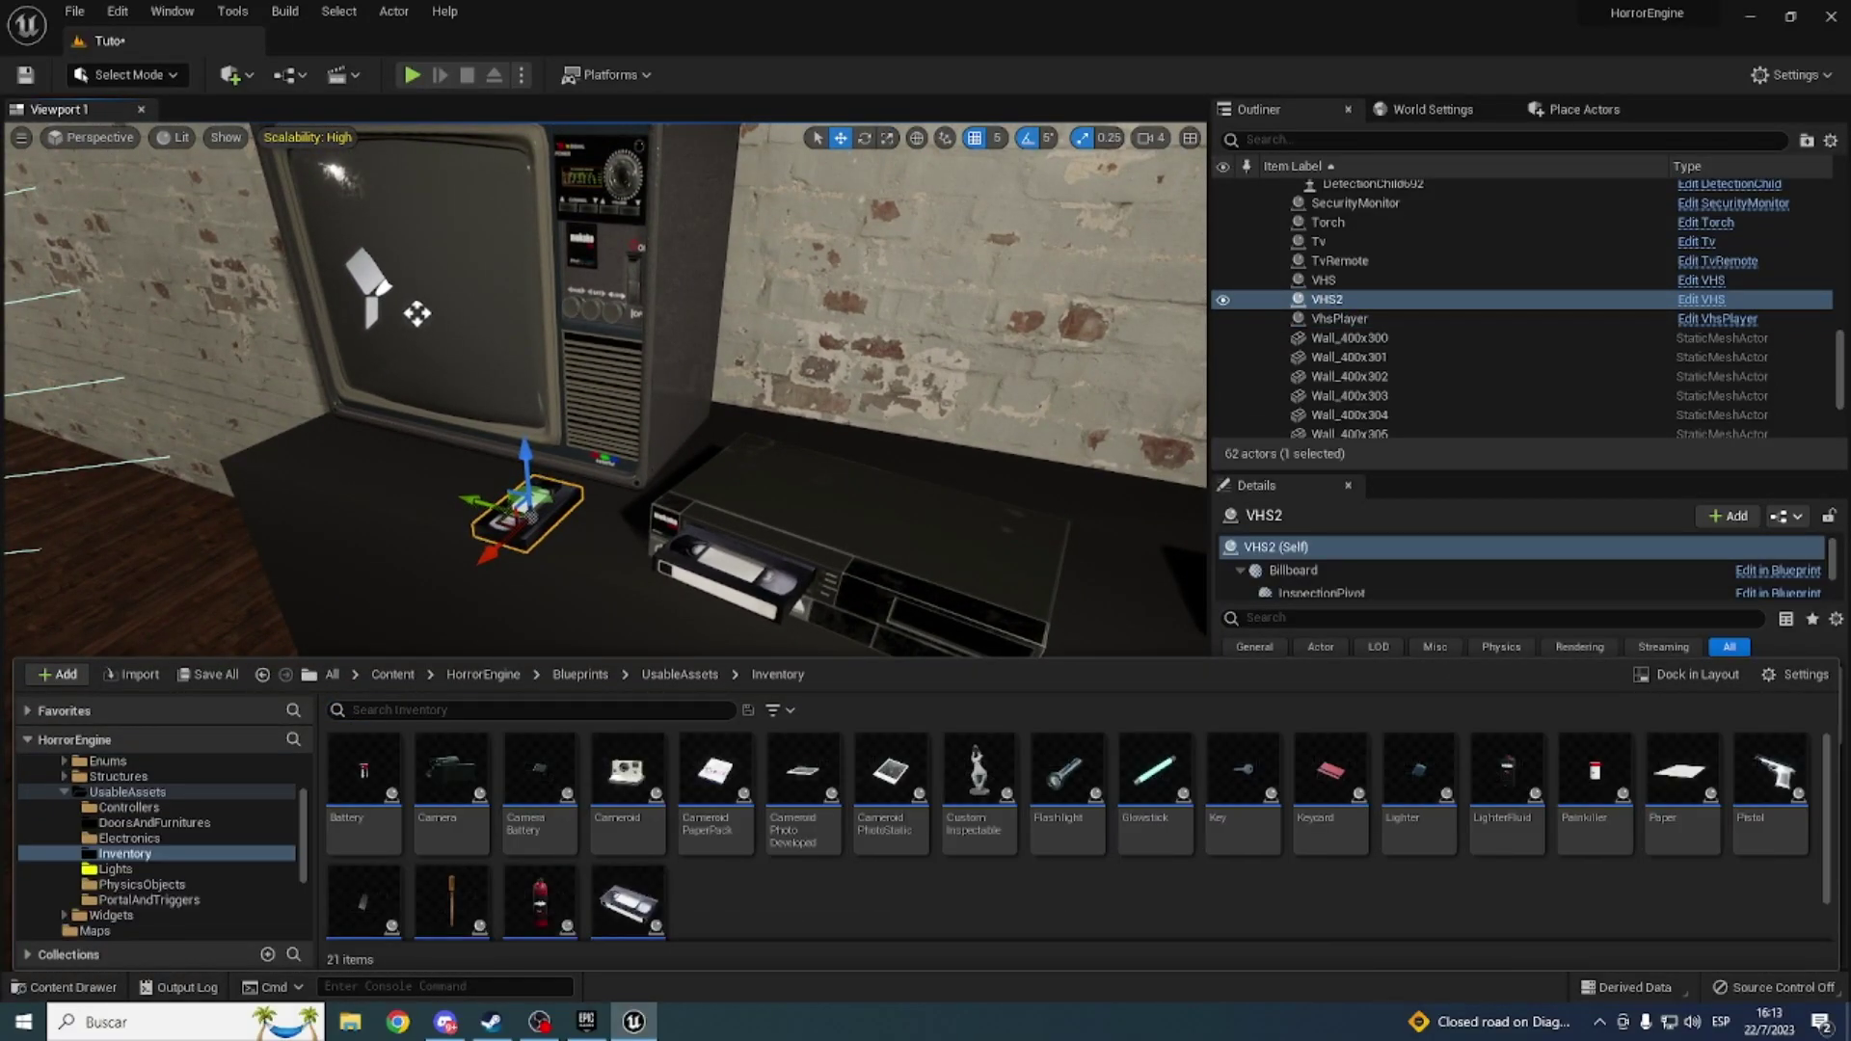
{"action": "left_click", "coordinate": [631, 901]}
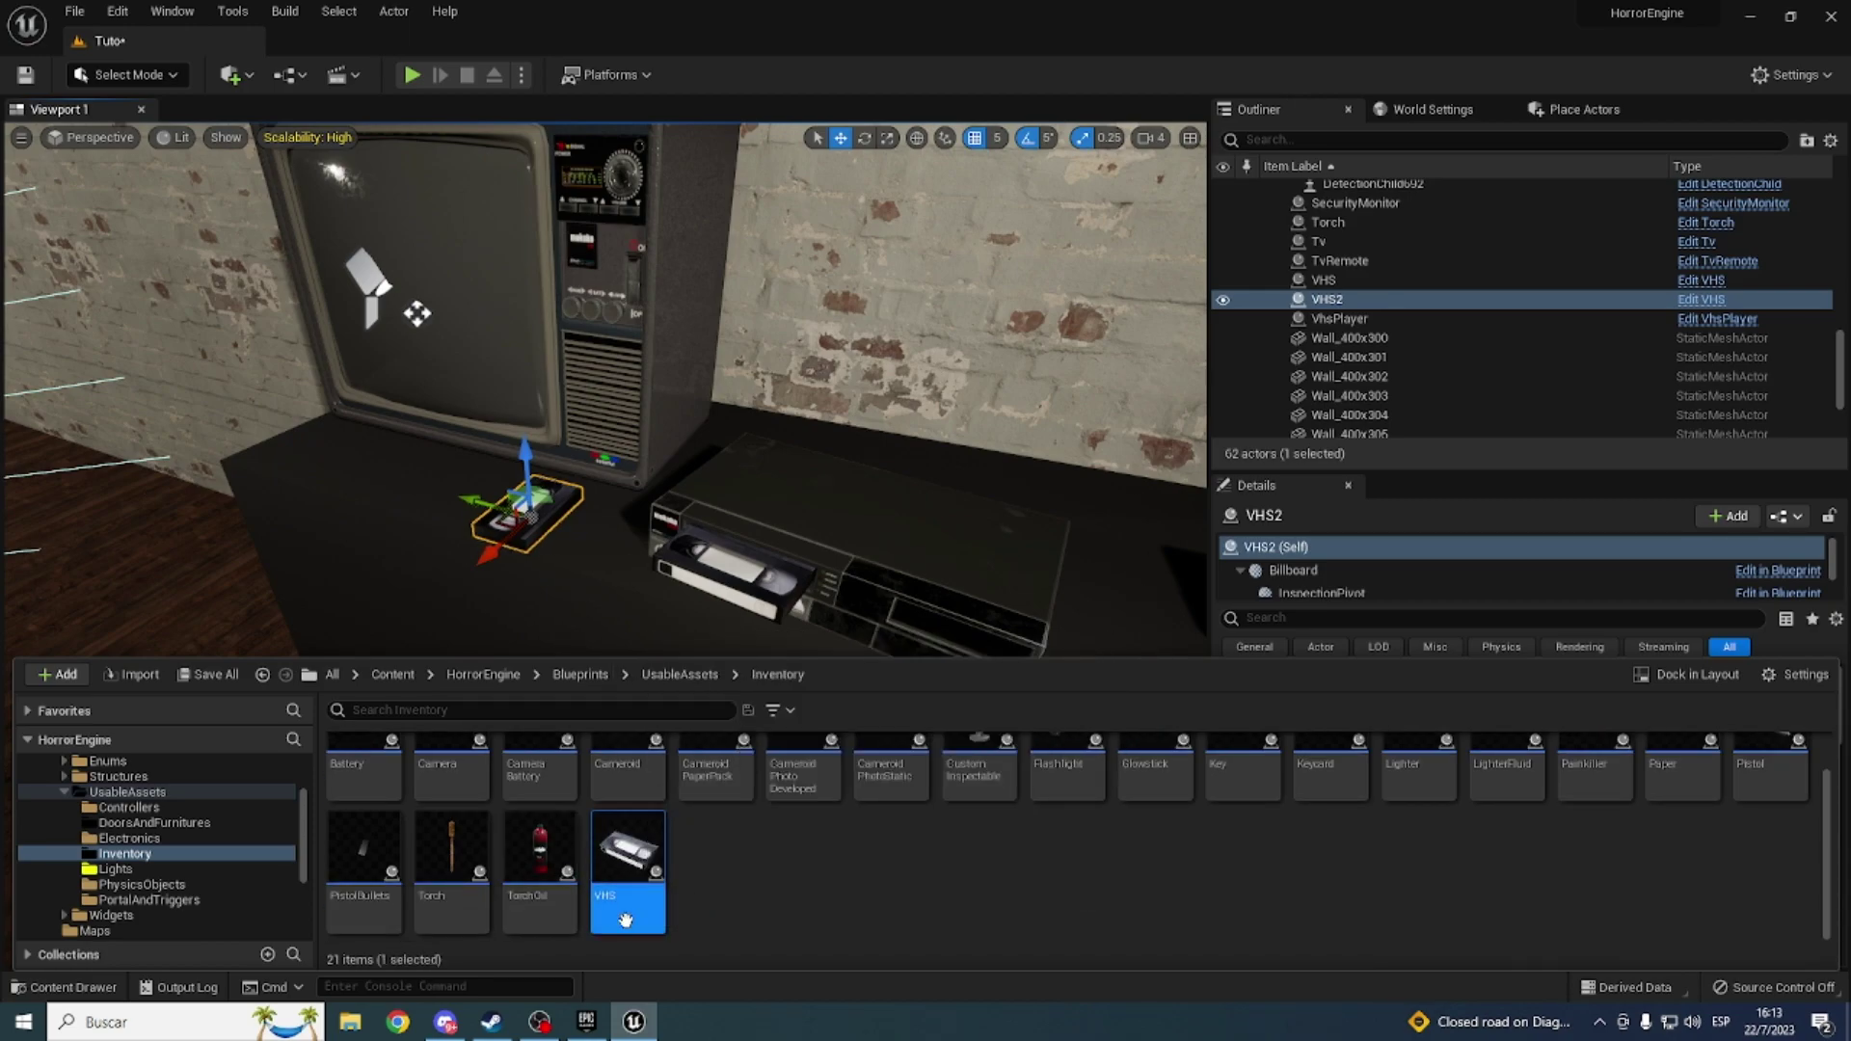
{"action": "left_click", "coordinate": [784, 510]}
{"action": "key", "text": "f"}
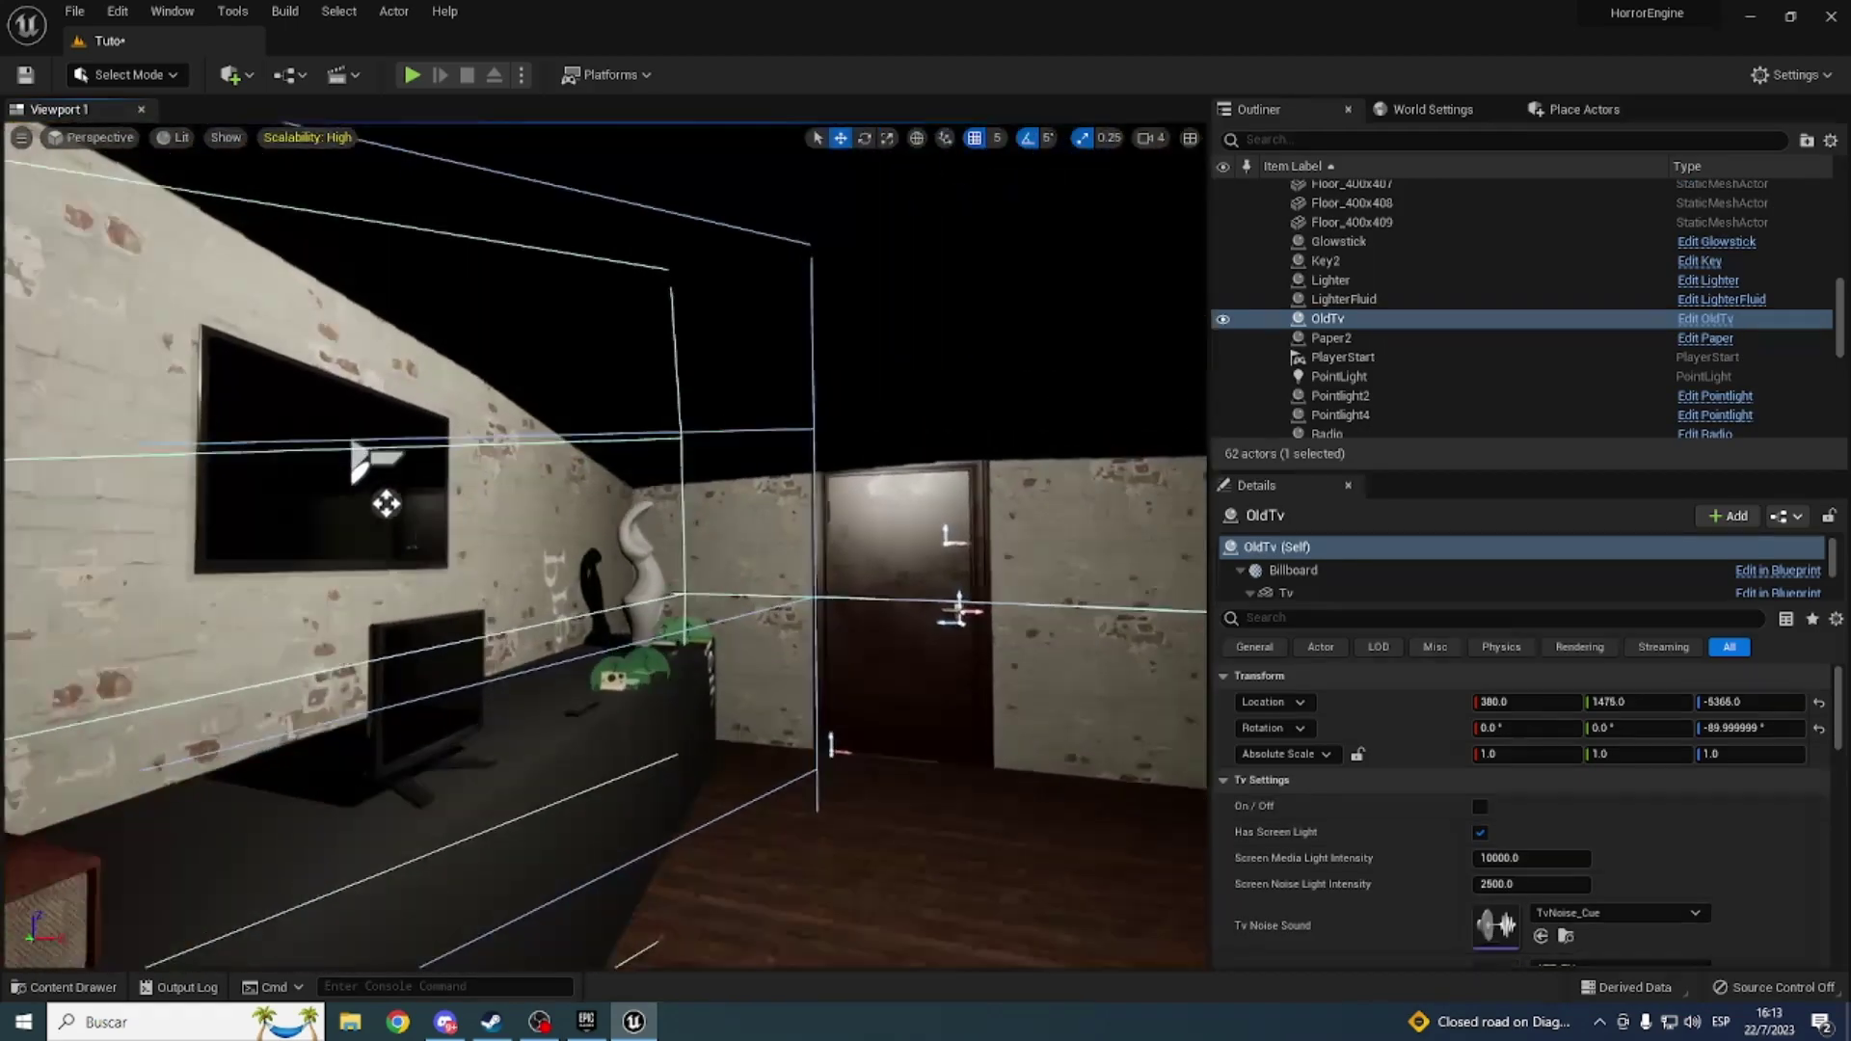
Step: Go up to Content and open Movies to review TV_Demo and TRAILER_OFICIAL_THE_MASION videos
{"action": "key", "text": "ctrl+space"}
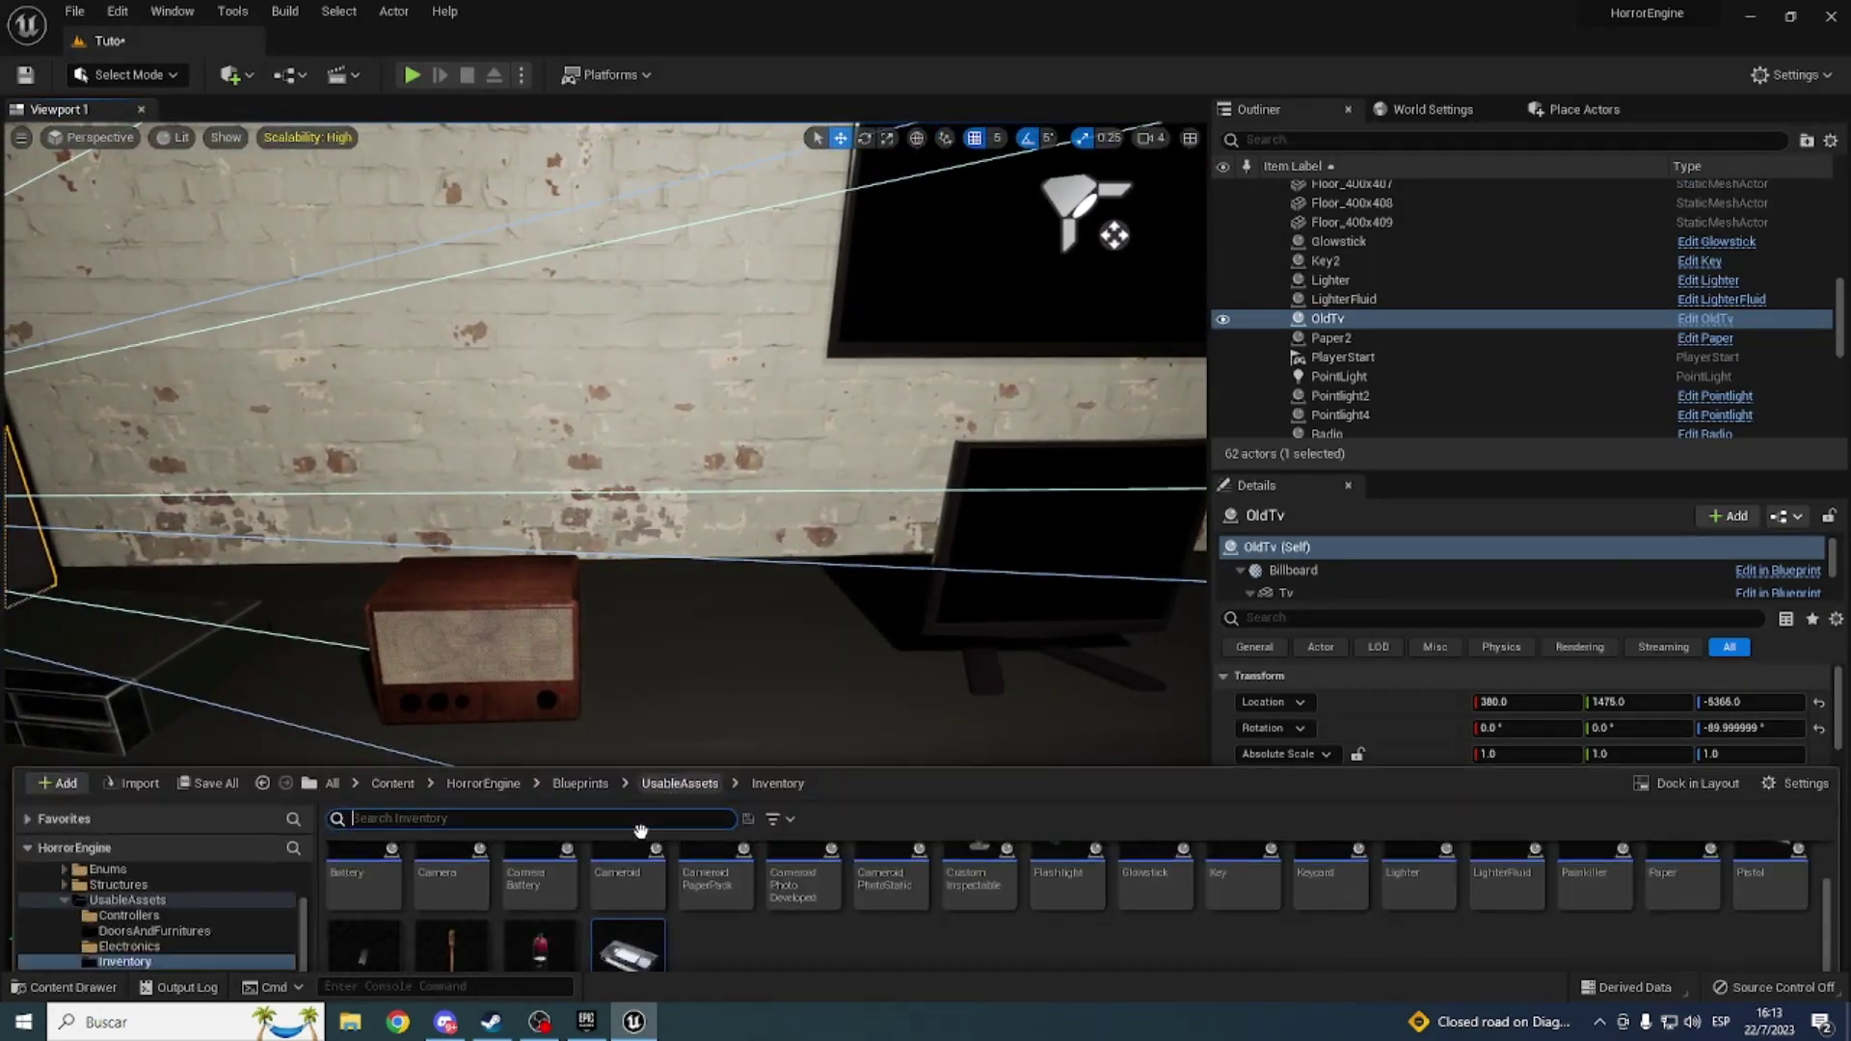
{"action": "key", "text": "alt+Left"}
{"action": "key", "text": "alt+Left"}
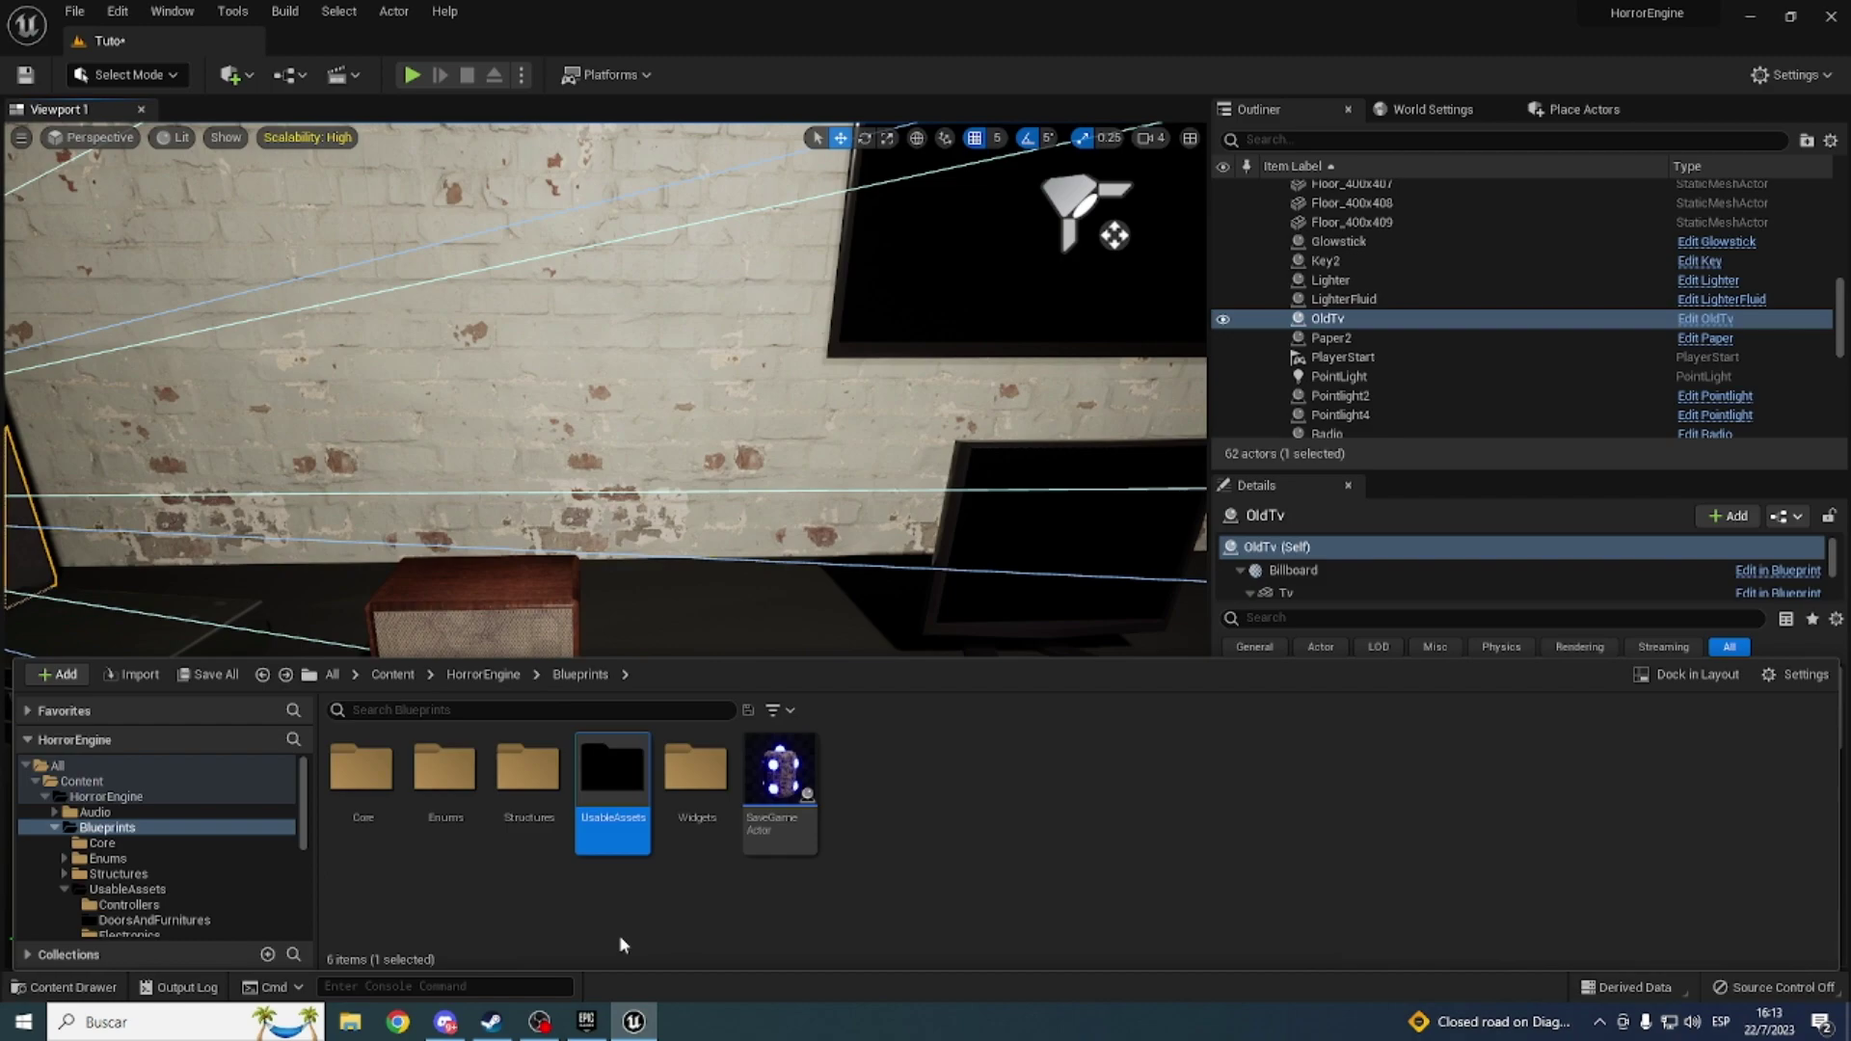
{"action": "key", "text": "alt+Left"}
{"action": "key", "text": "alt+Left"}
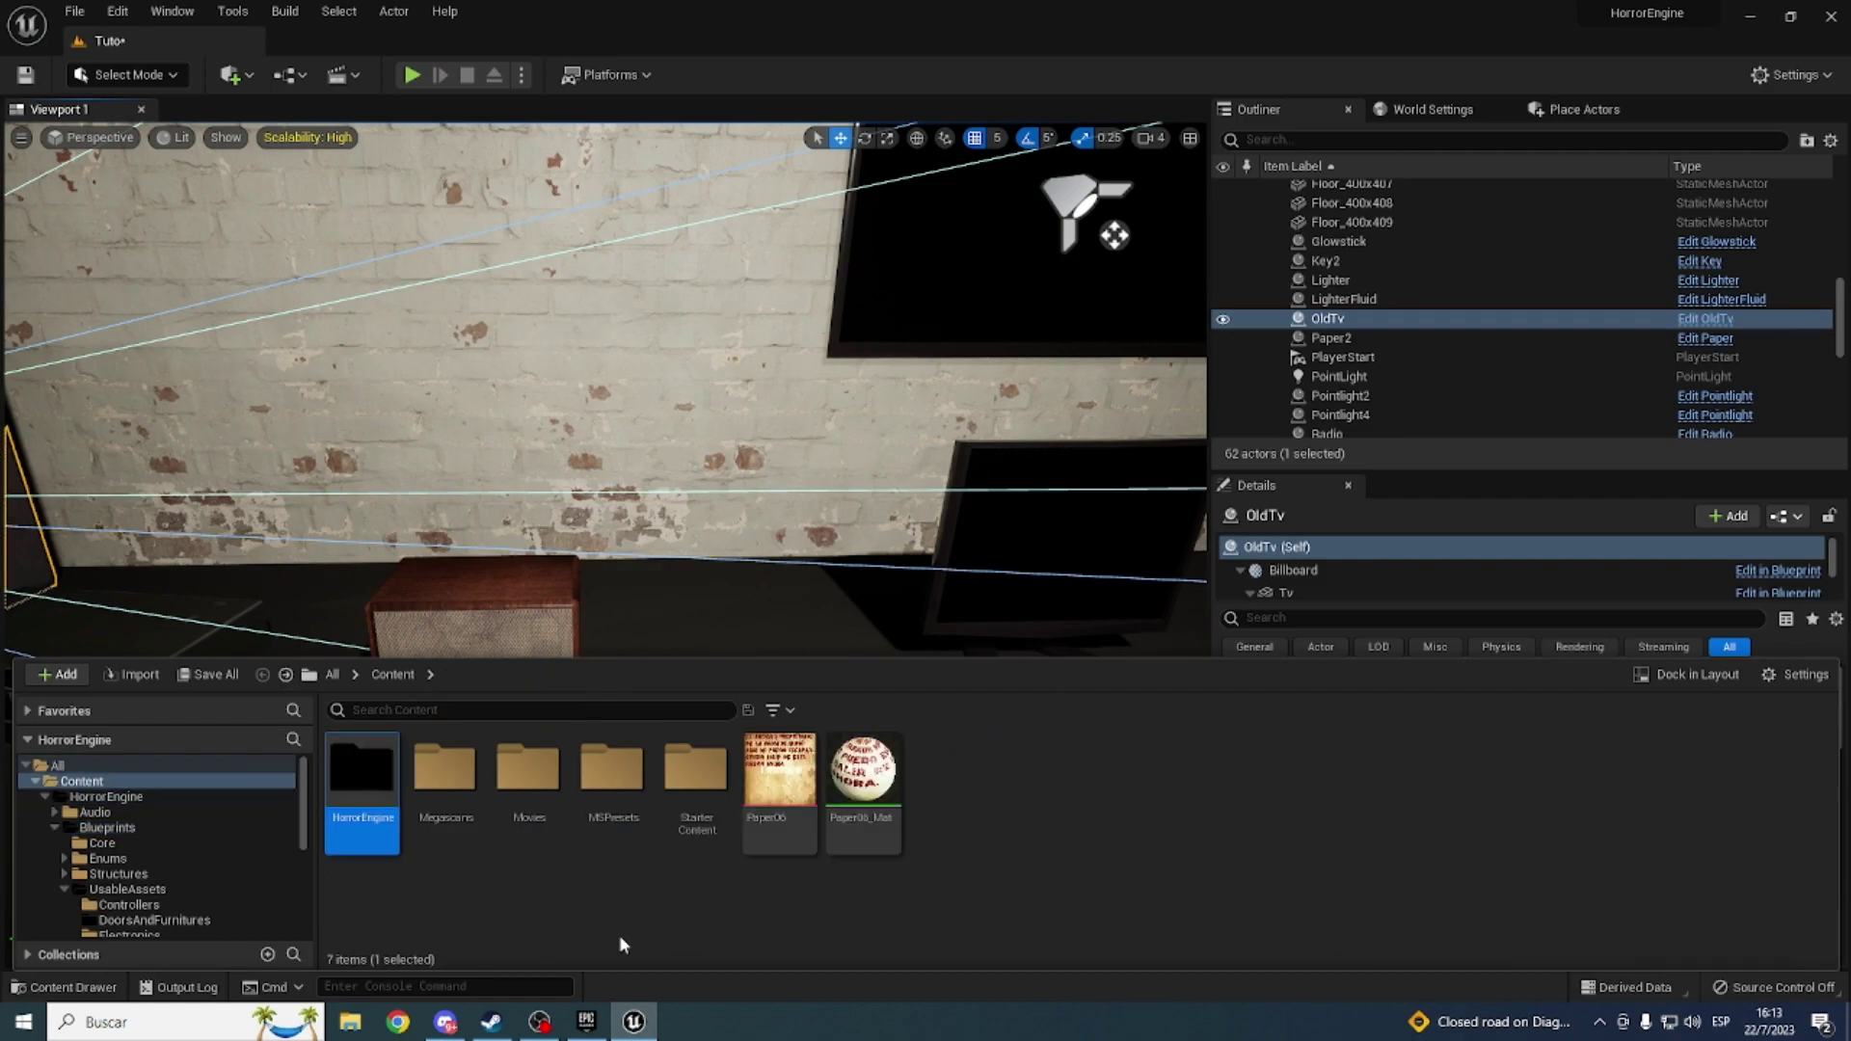
{"action": "left_click", "coordinate": [619, 935]}
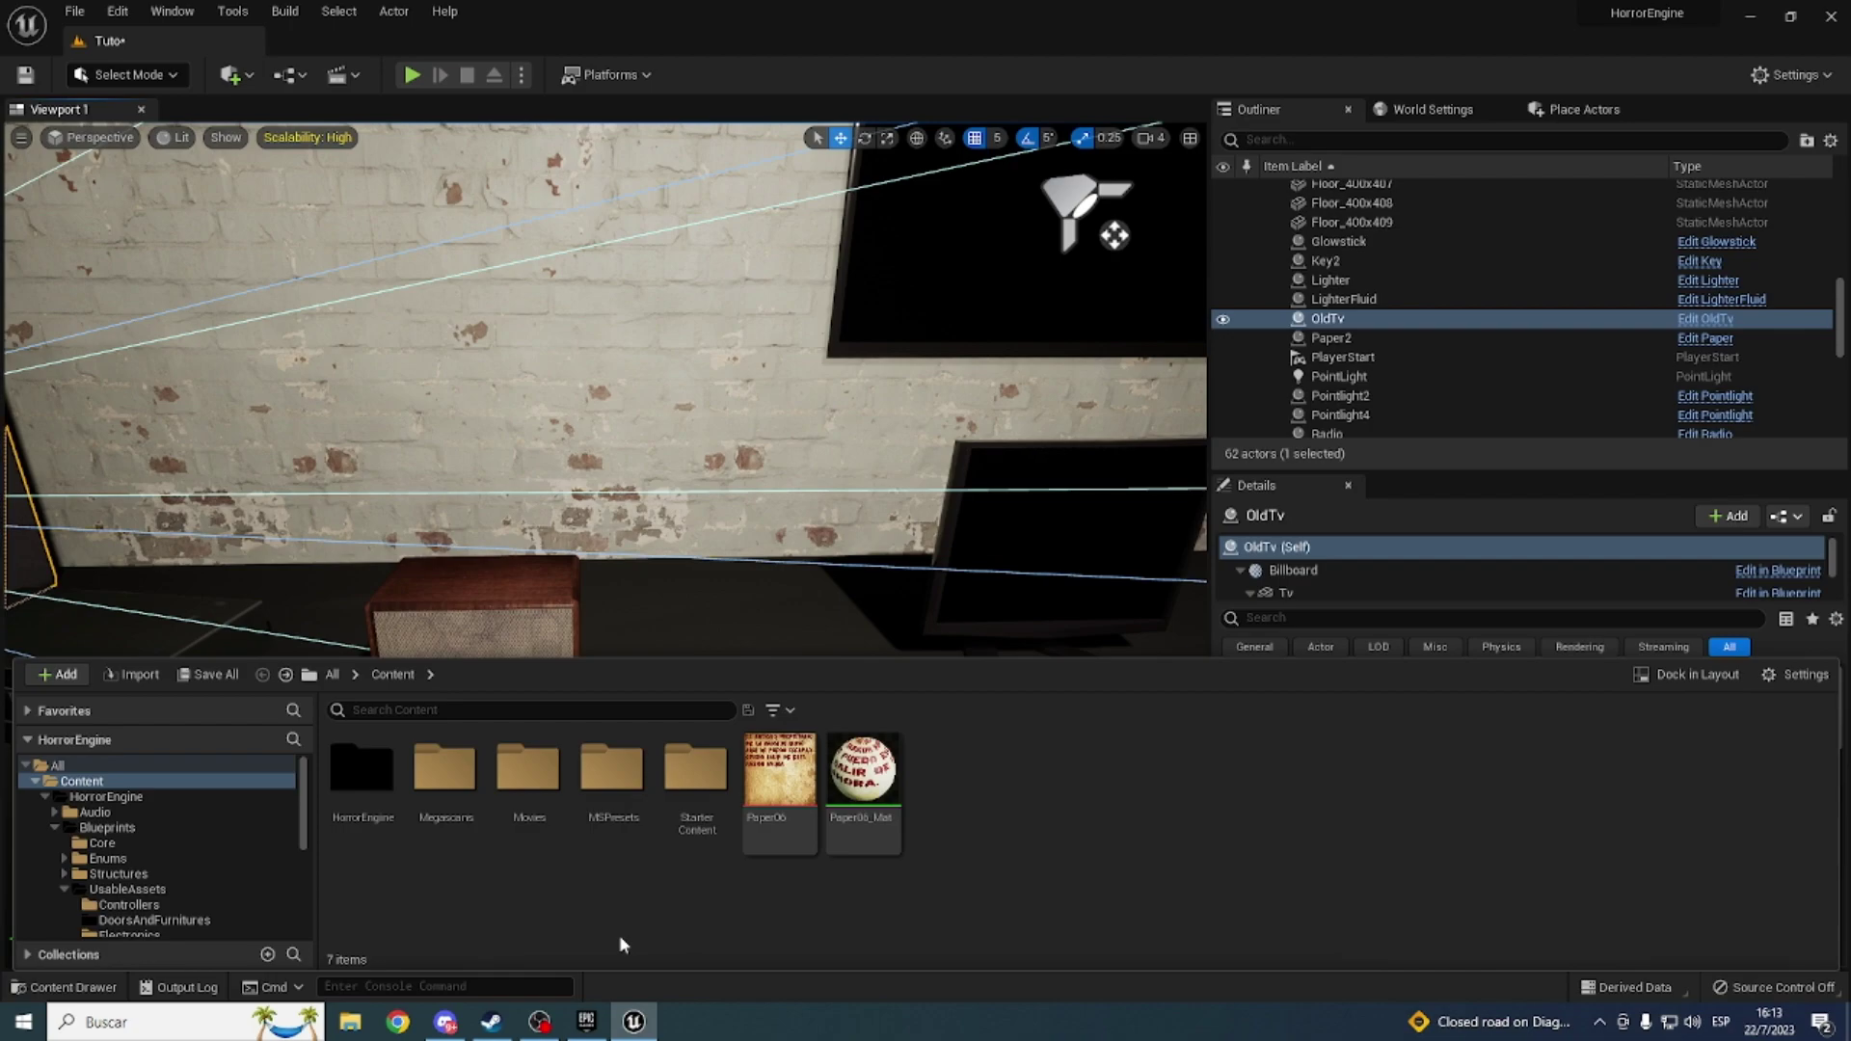
{"action": "left_click", "coordinate": [527, 795]}
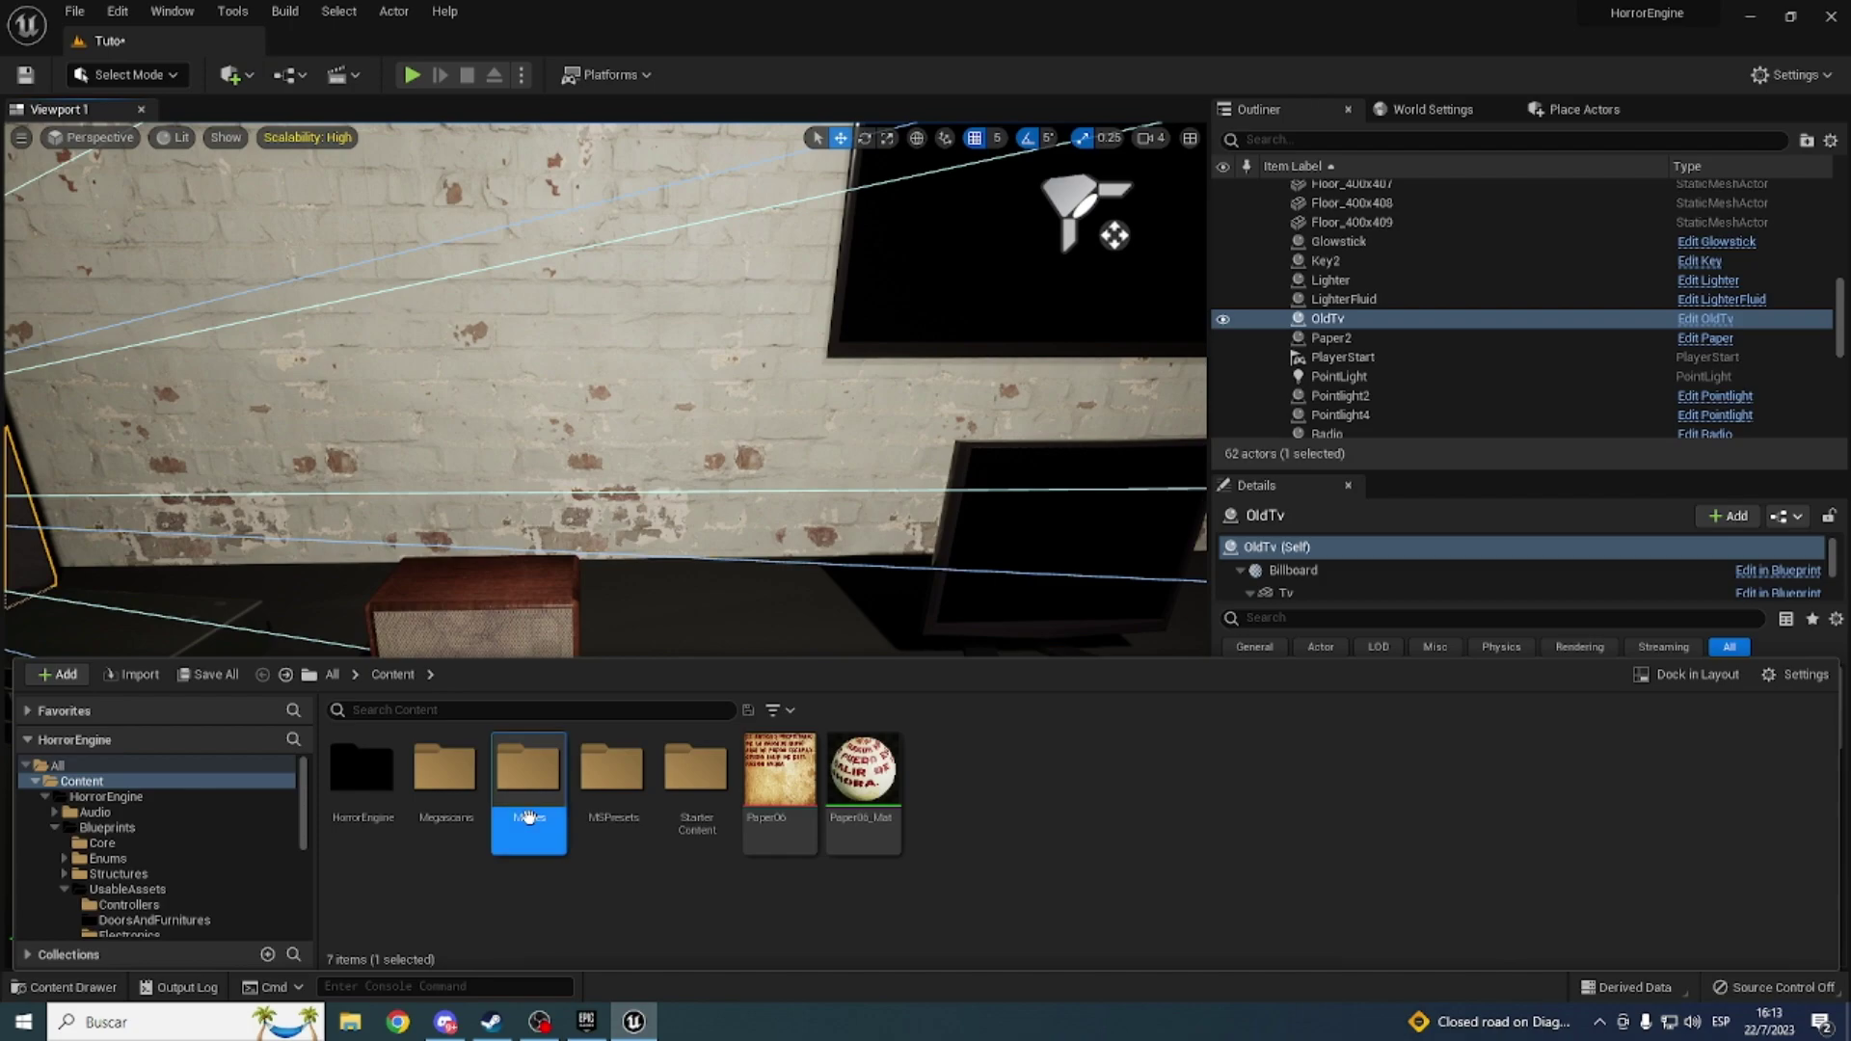
{"action": "right_click", "coordinate": [528, 813]}
{"action": "left_click", "coordinate": [547, 924]}
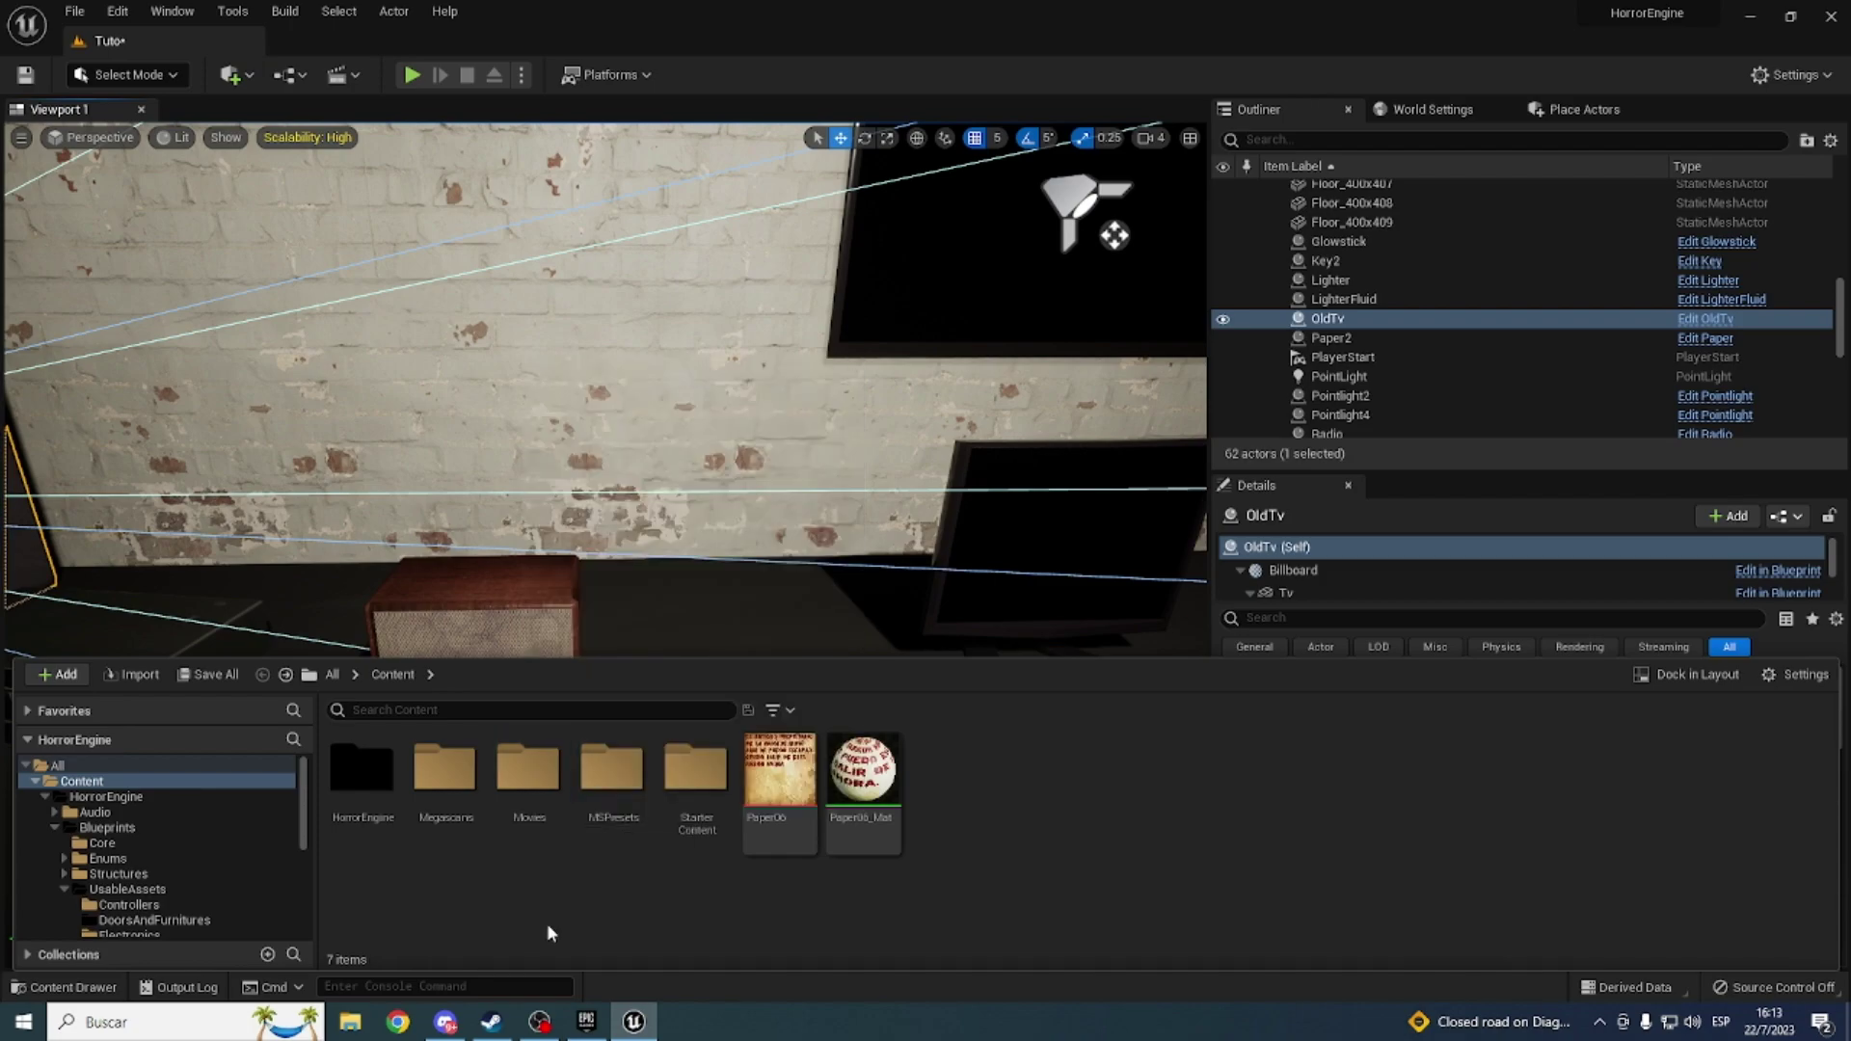
{"action": "double_click", "coordinate": [528, 781]}
{"action": "left_click", "coordinate": [445, 814]}
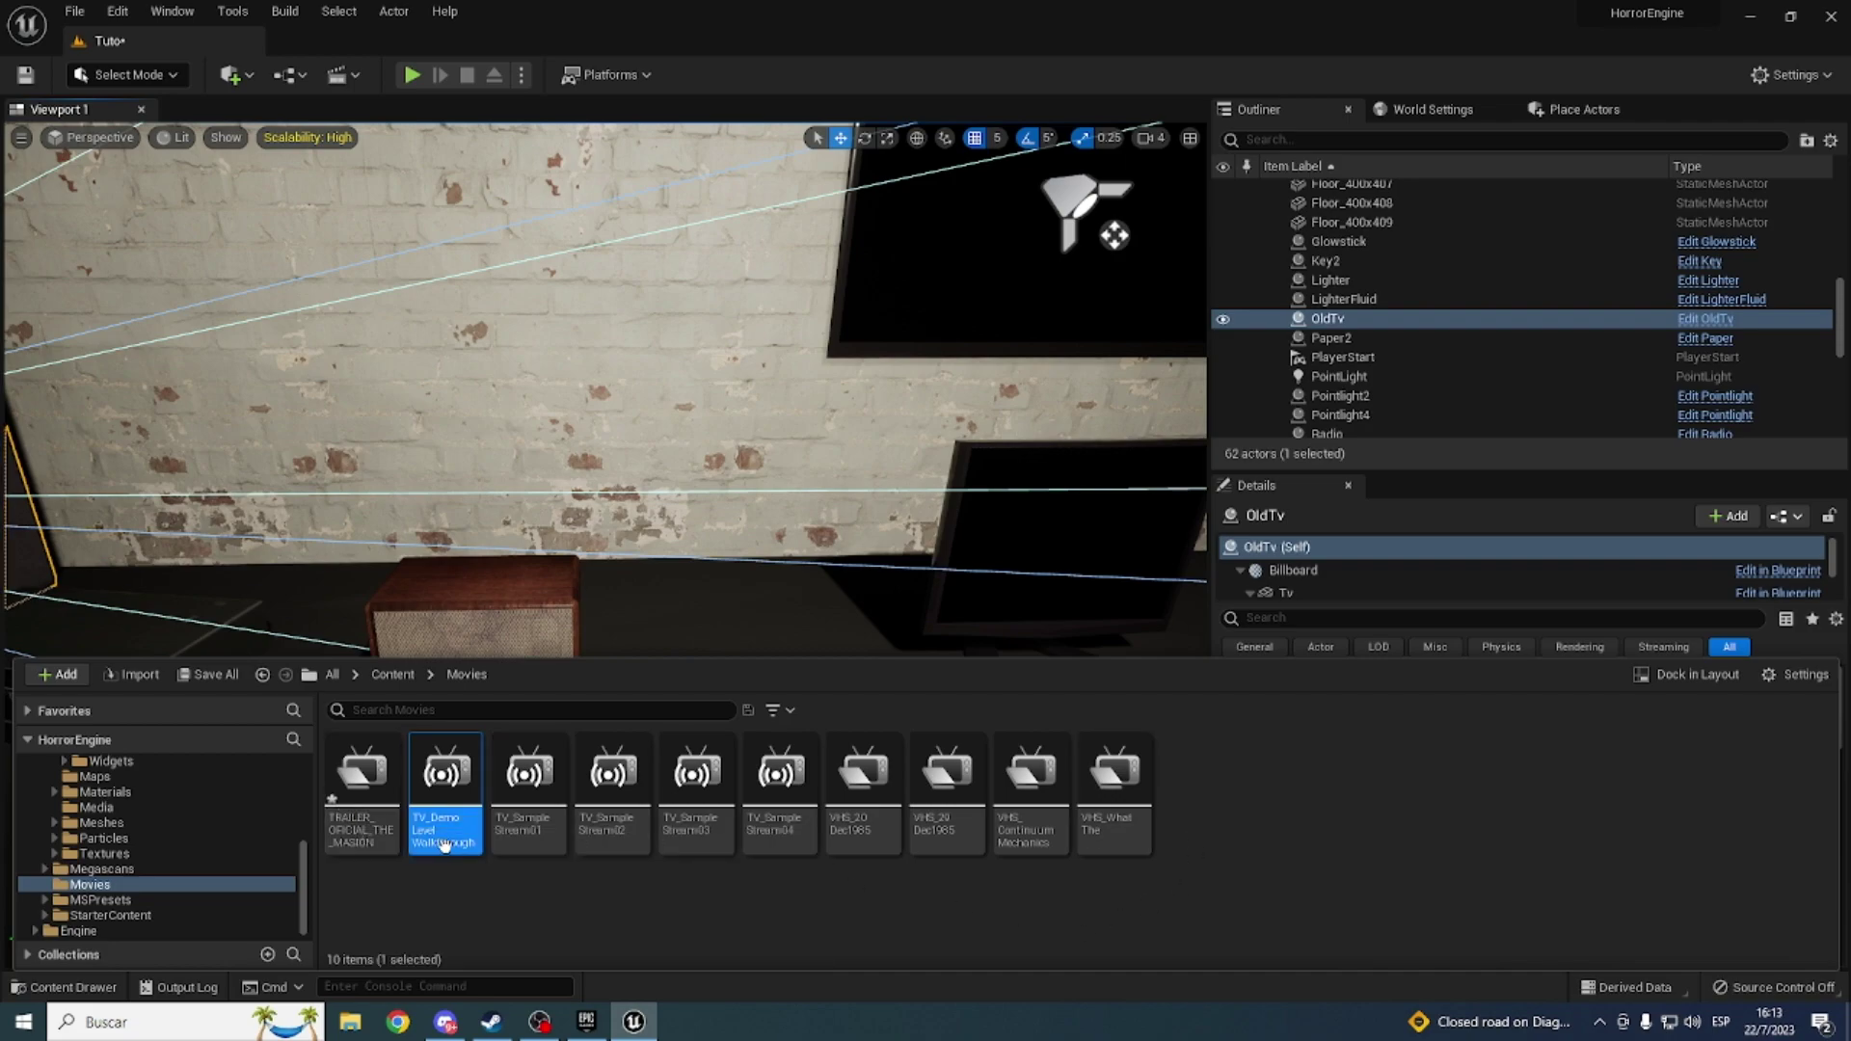
{"action": "left_click", "coordinate": [376, 829]}
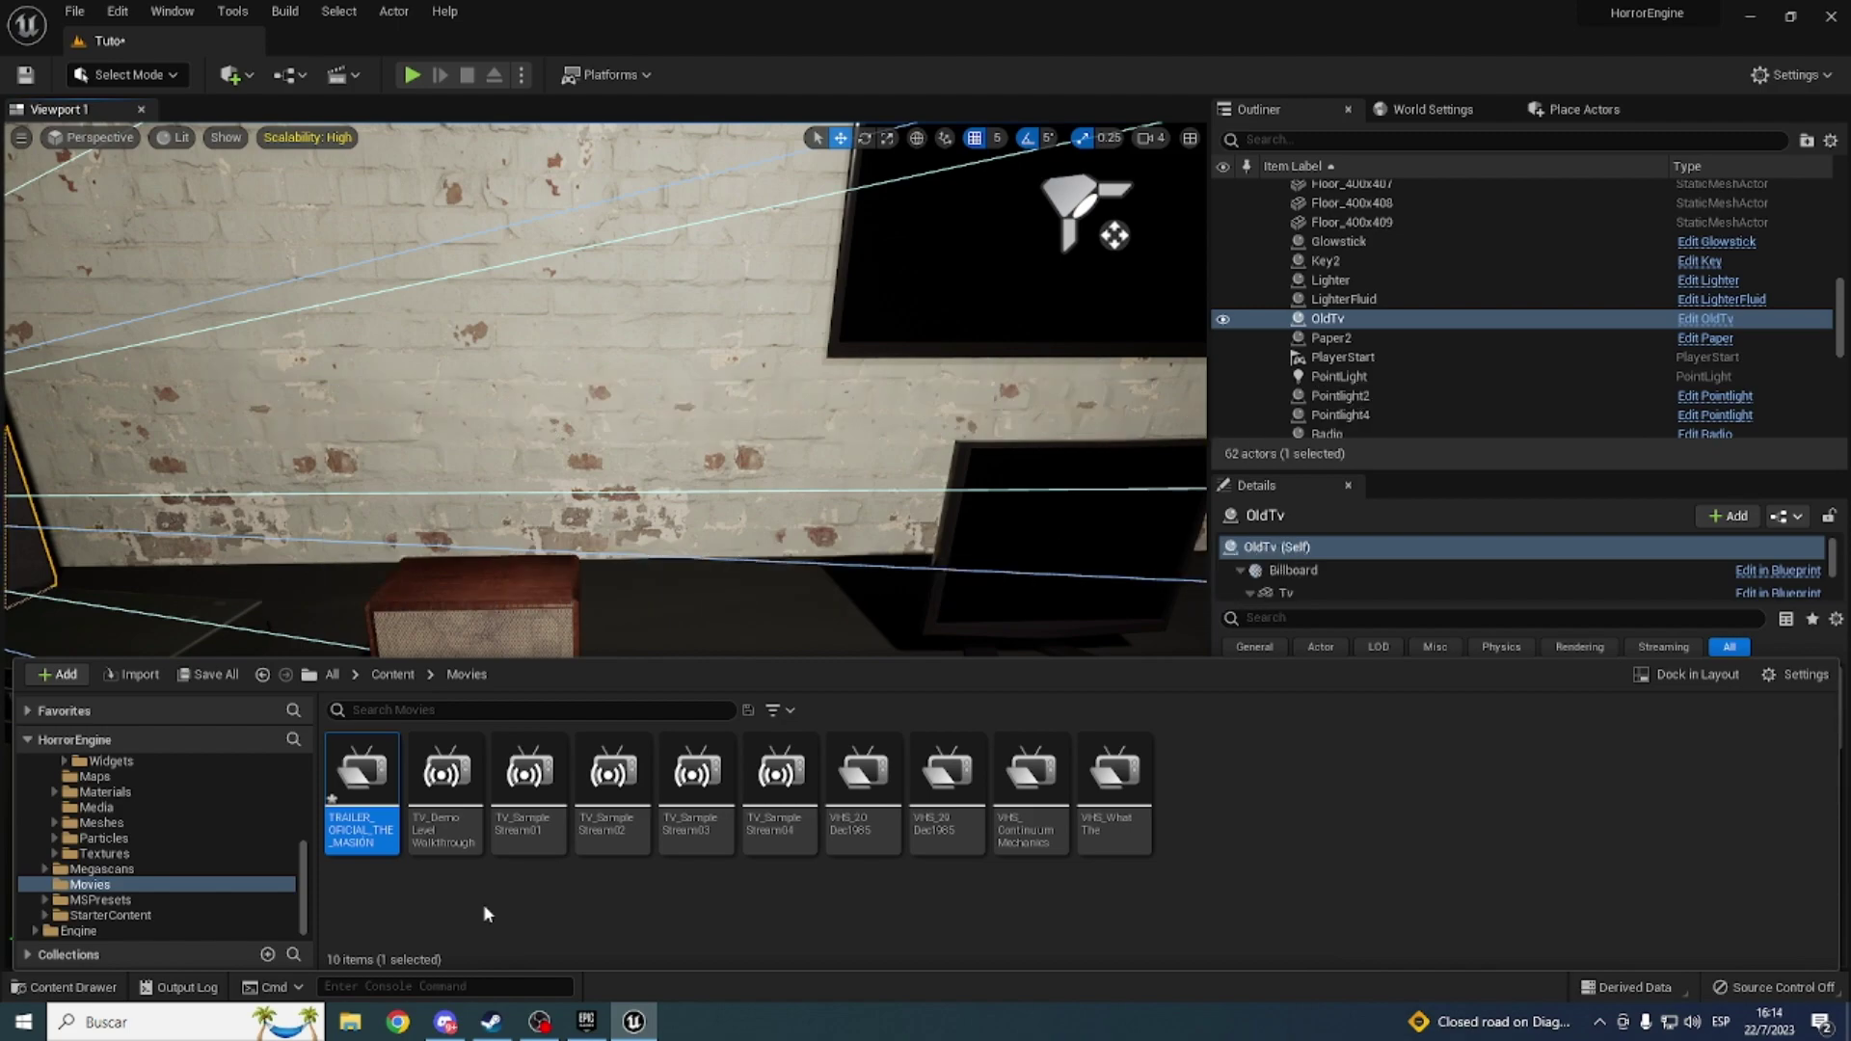
Step: Return to the Content folder, clear the selection, and select the radio in the room
{"action": "key", "text": "alt+Left"}
{"action": "left_click", "coordinate": [584, 911]}
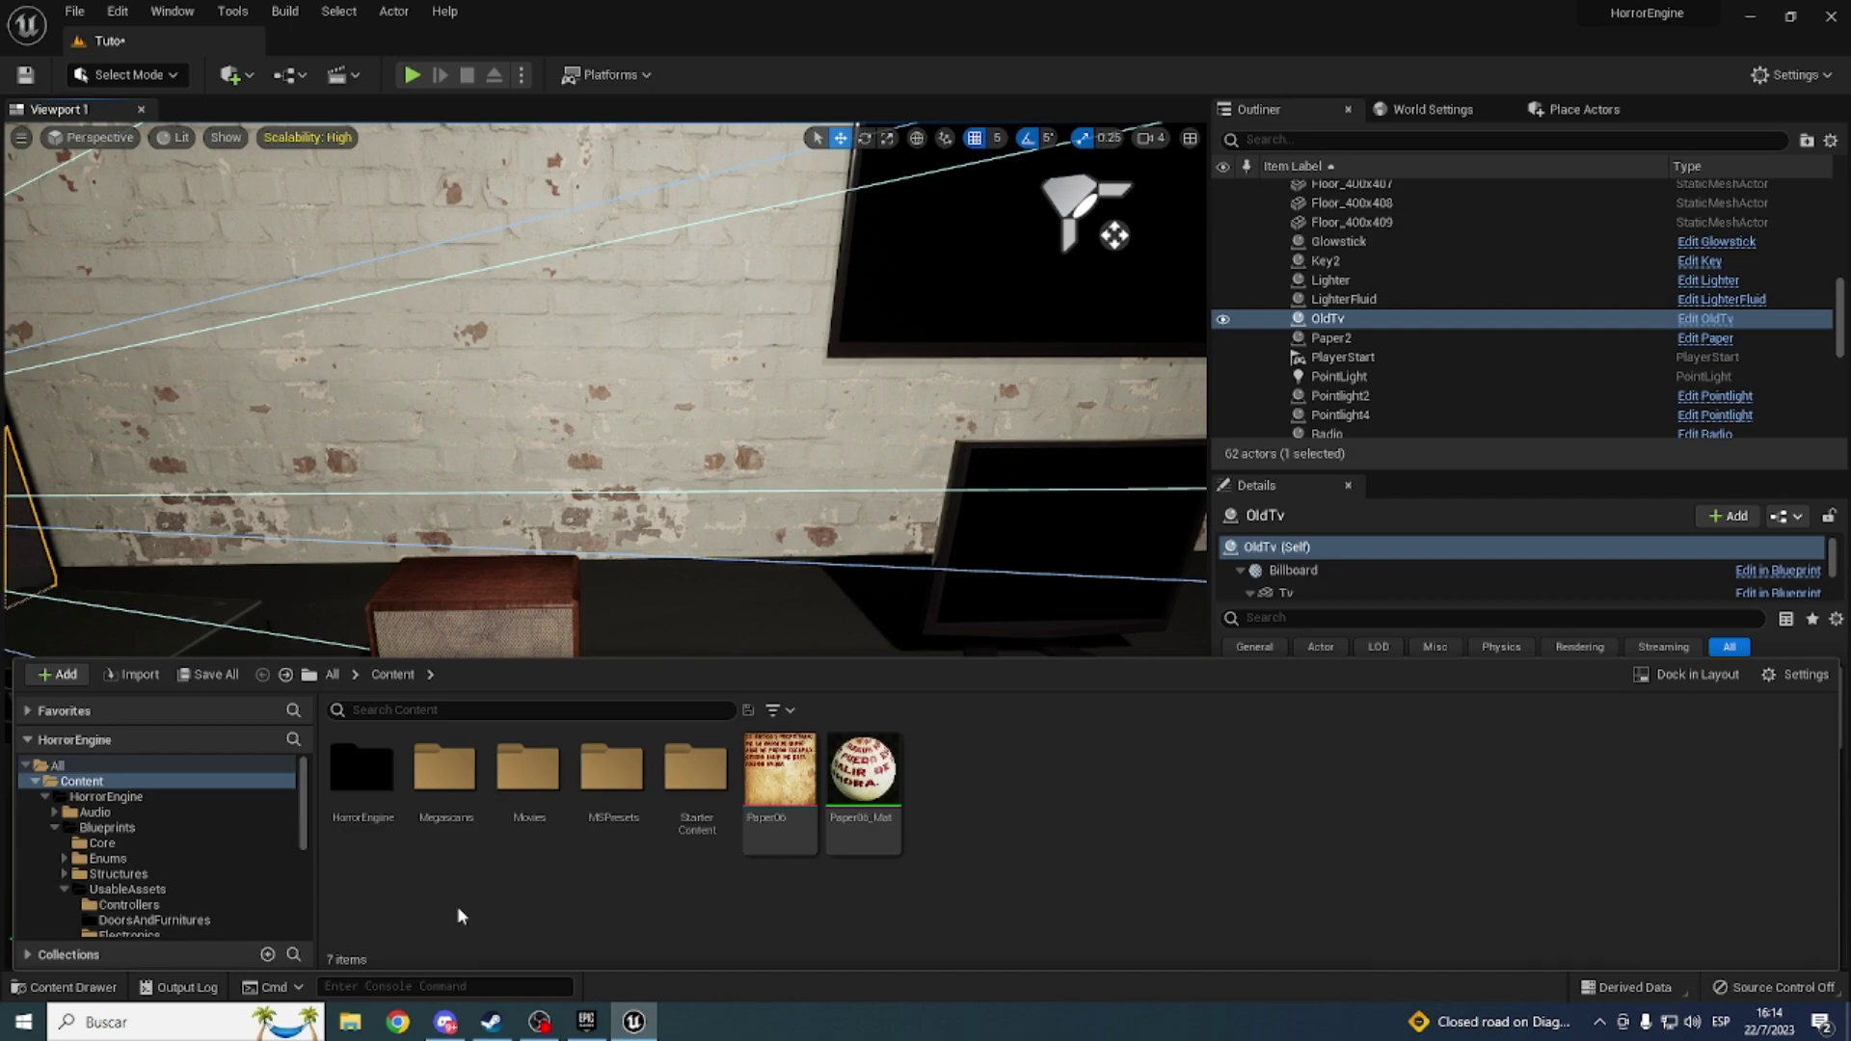
{"action": "left_click", "coordinate": [522, 806]}
{"action": "left_click", "coordinate": [365, 872]}
{"action": "left_click", "coordinate": [472, 607]}
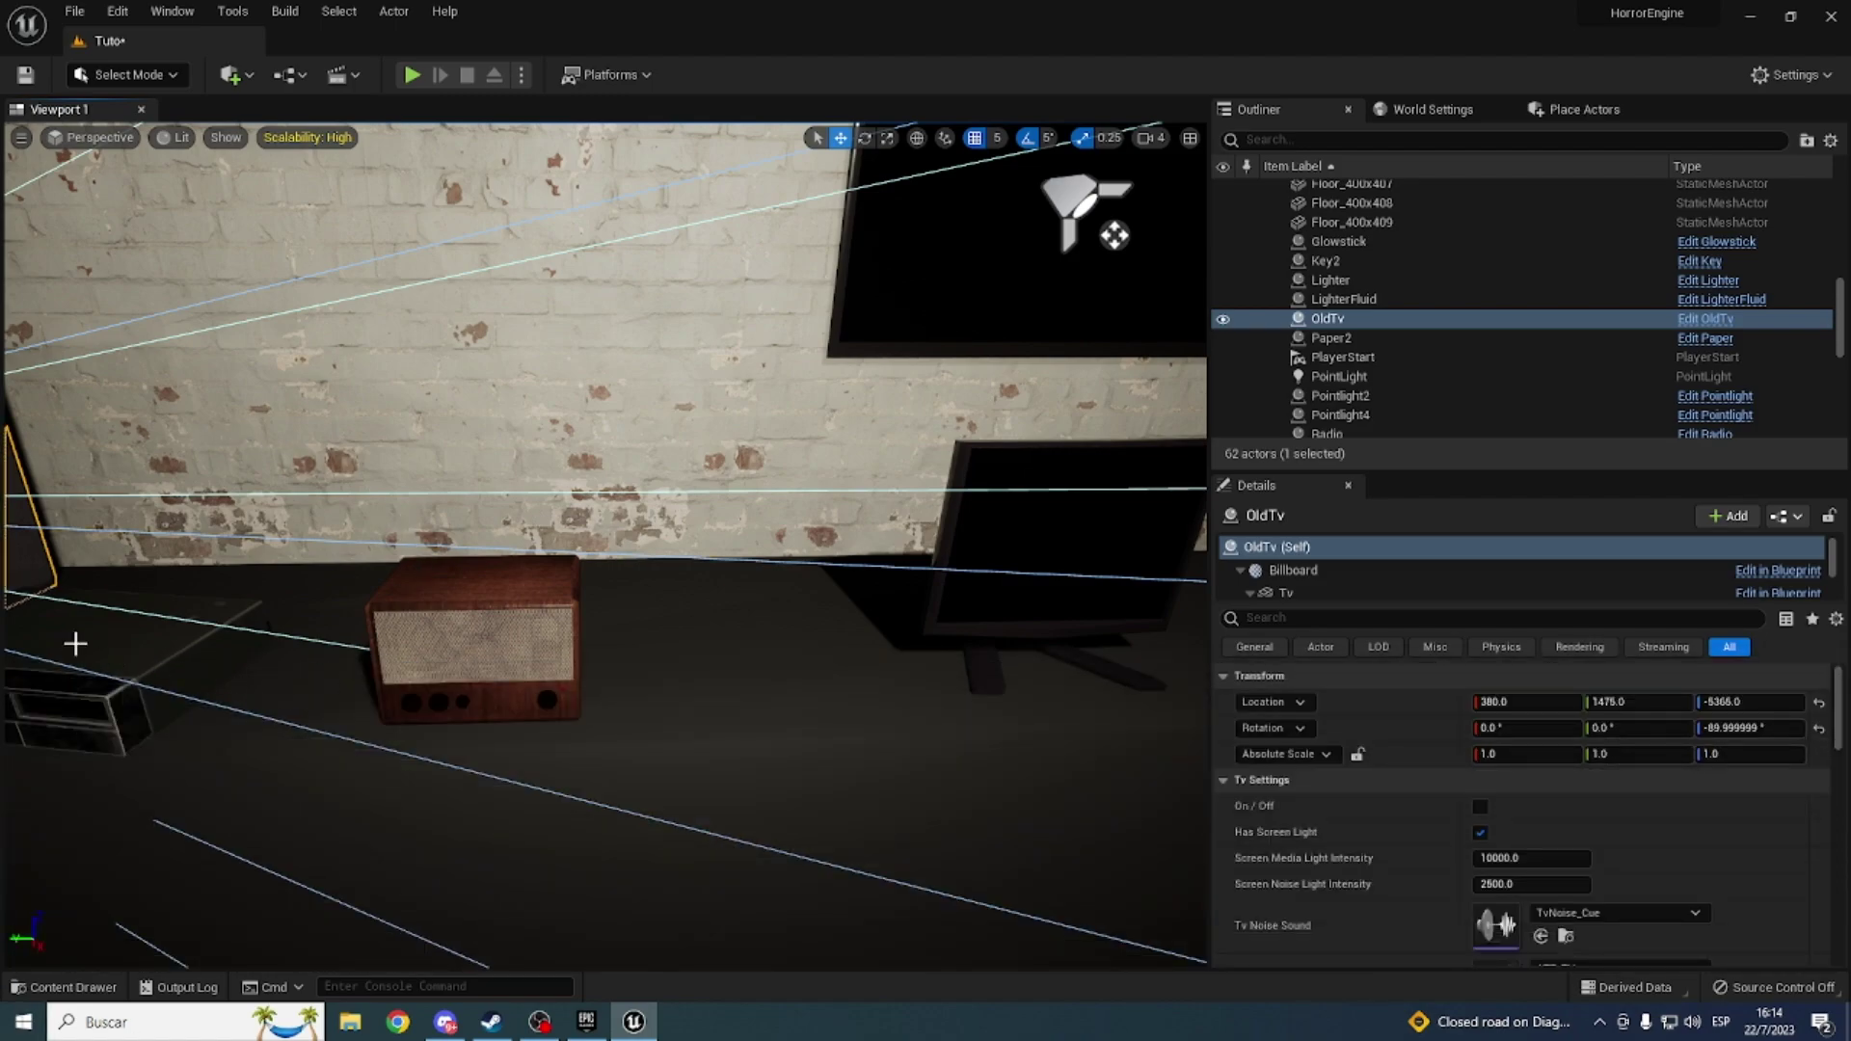
Step: Frame the Radio, switch it on, and add a first channel set to Baby02
{"action": "key", "text": "f"}
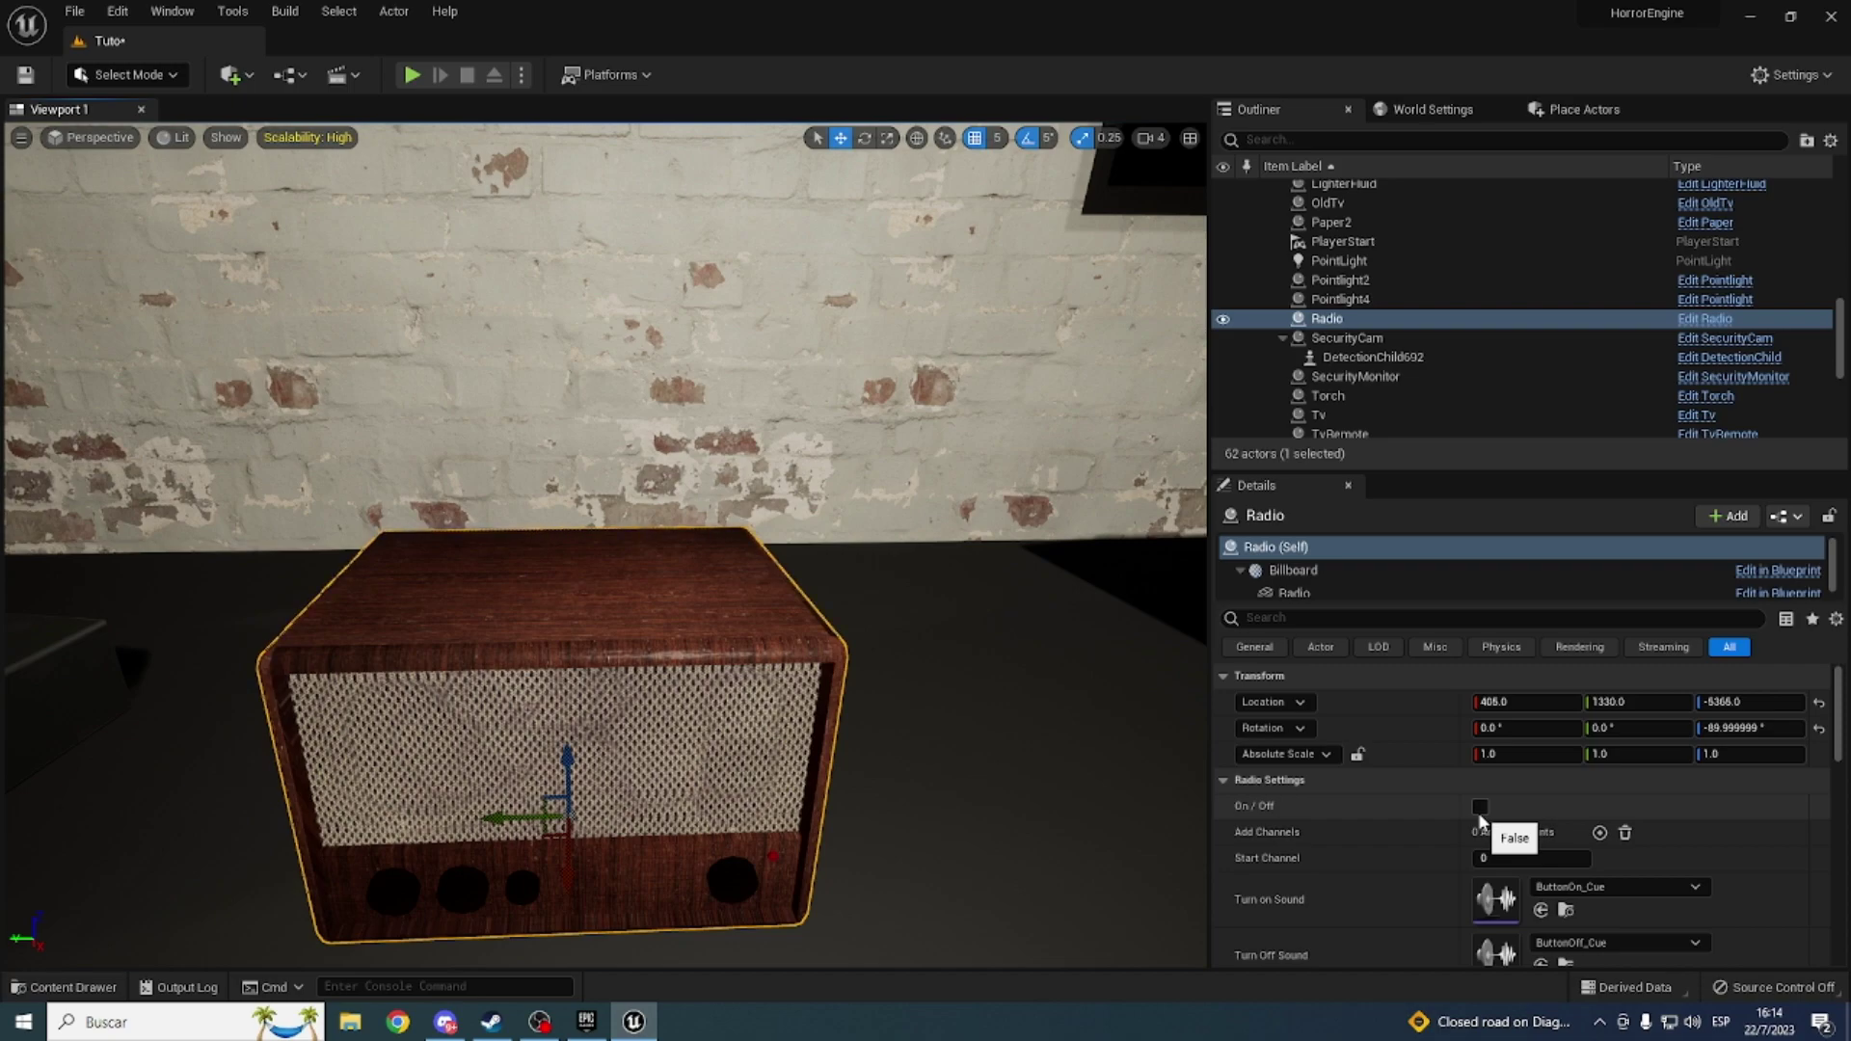
{"action": "left_click", "coordinate": [1480, 815]}
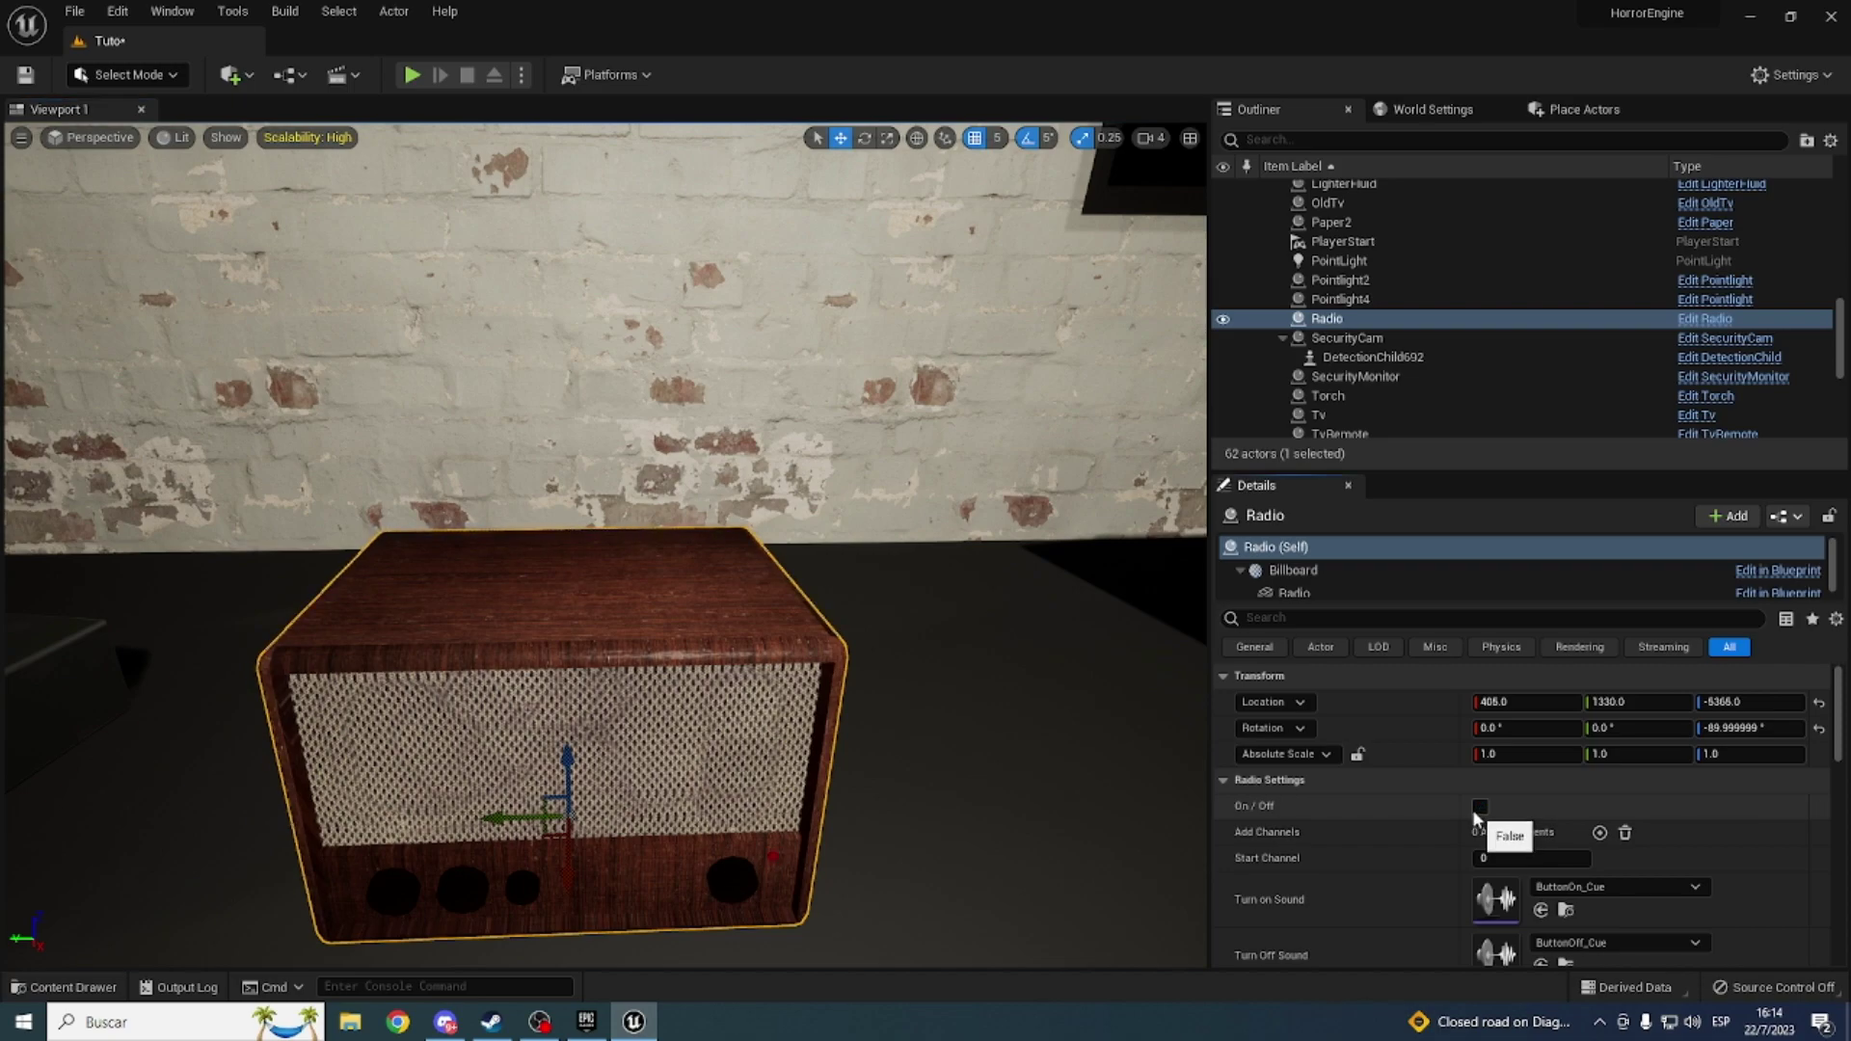
{"action": "scroll", "coordinate": [1465, 808], "scroll_direction": "down", "scroll_amount": 1}
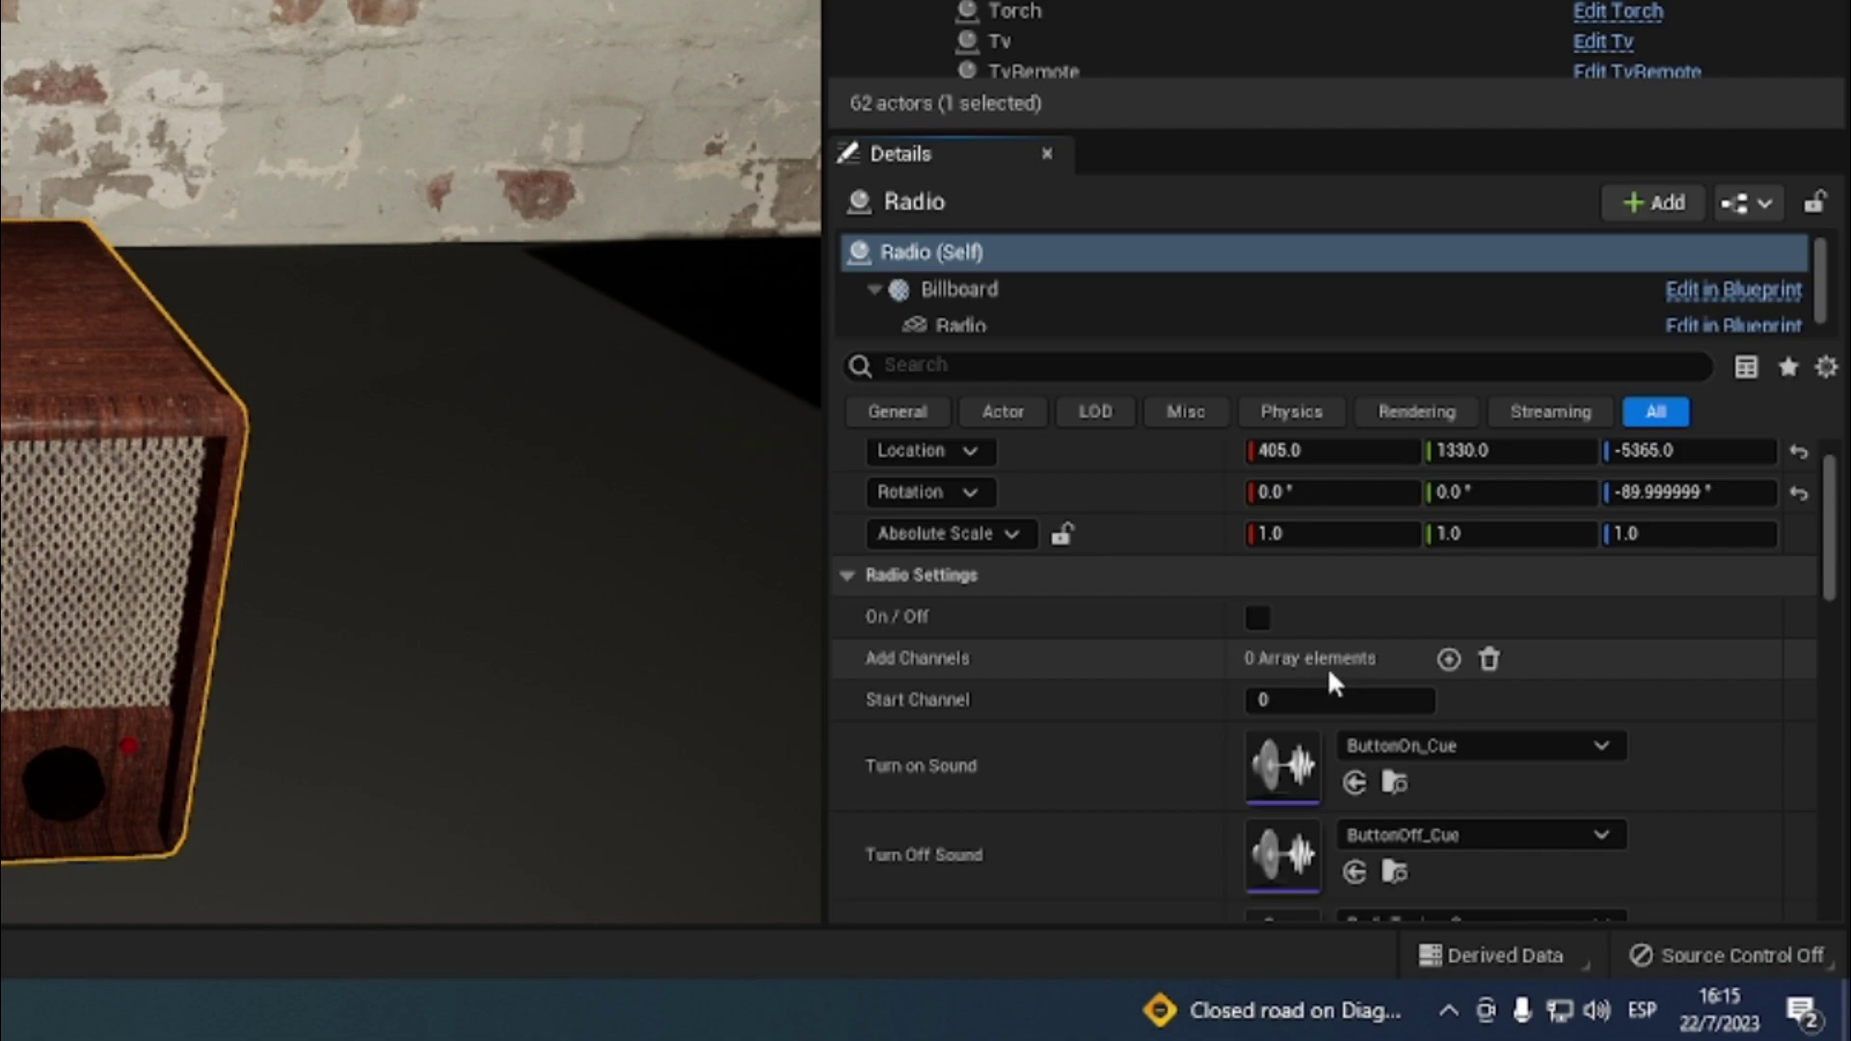
{"action": "left_click", "coordinate": [1449, 660]}
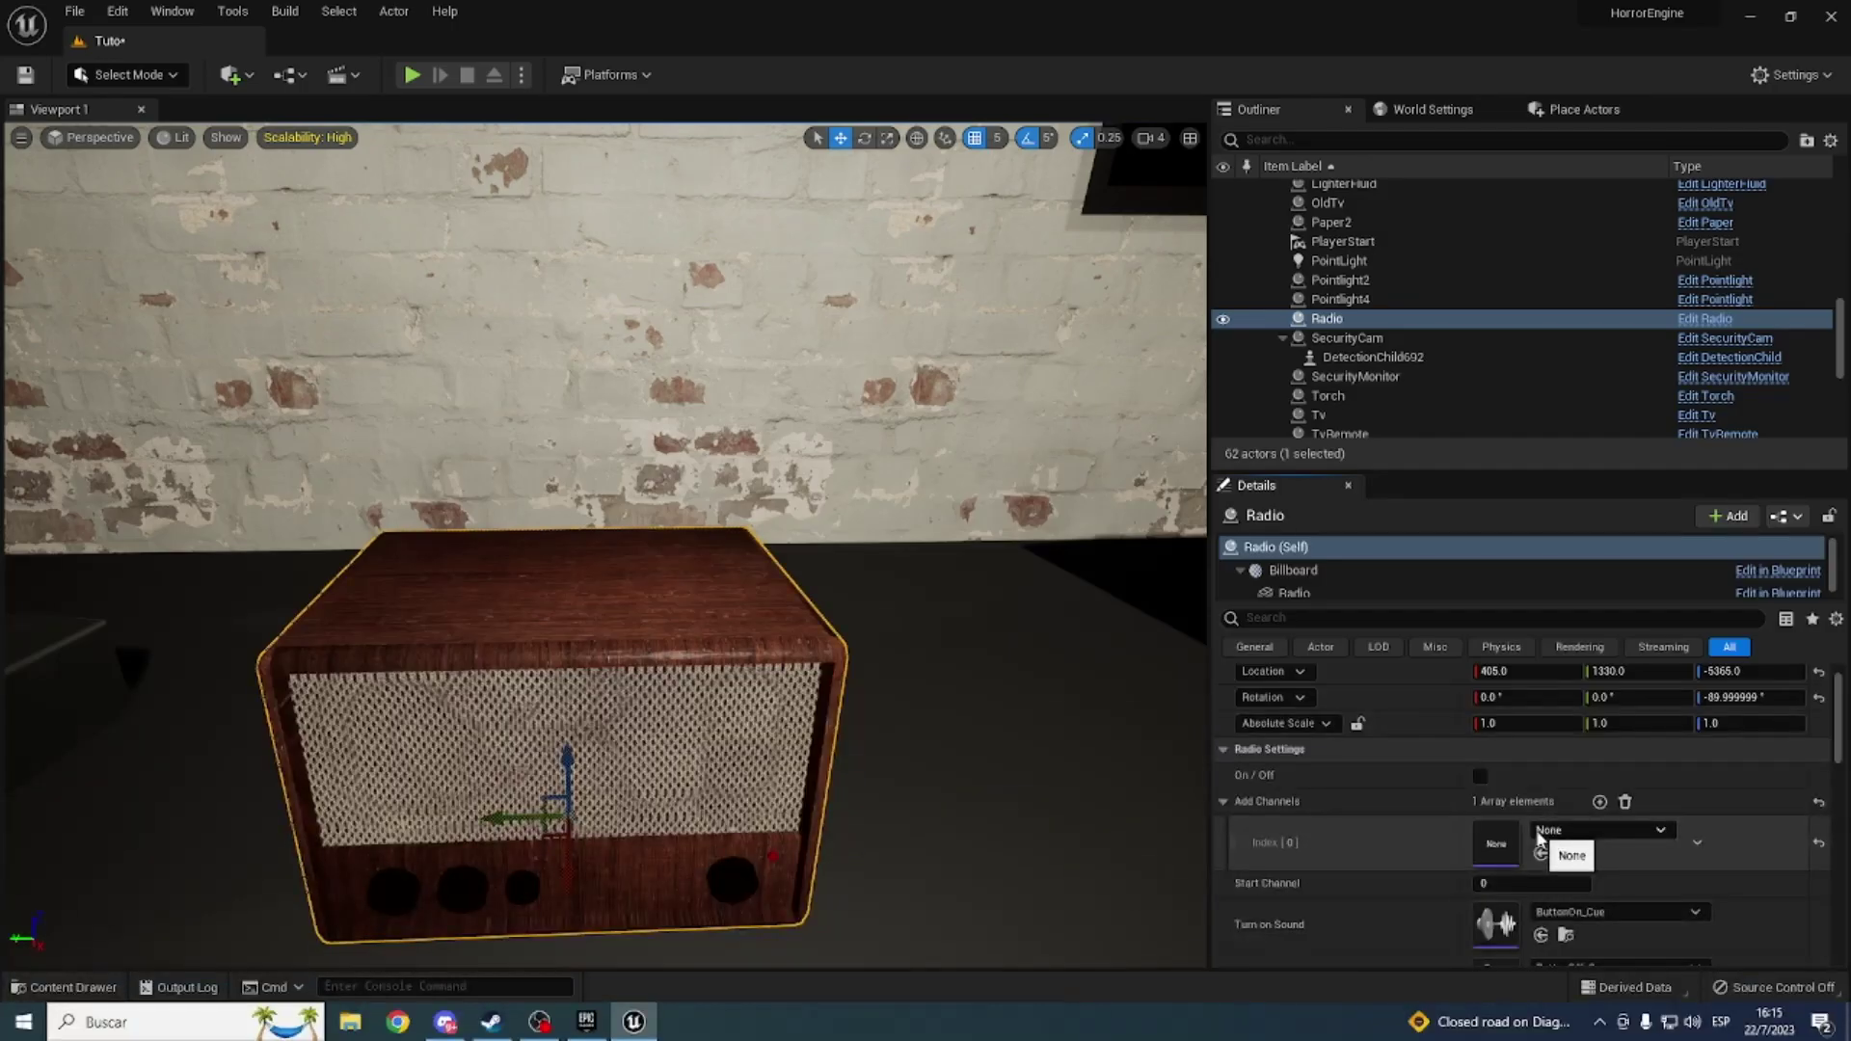
{"action": "left_click", "coordinate": [1539, 832]}
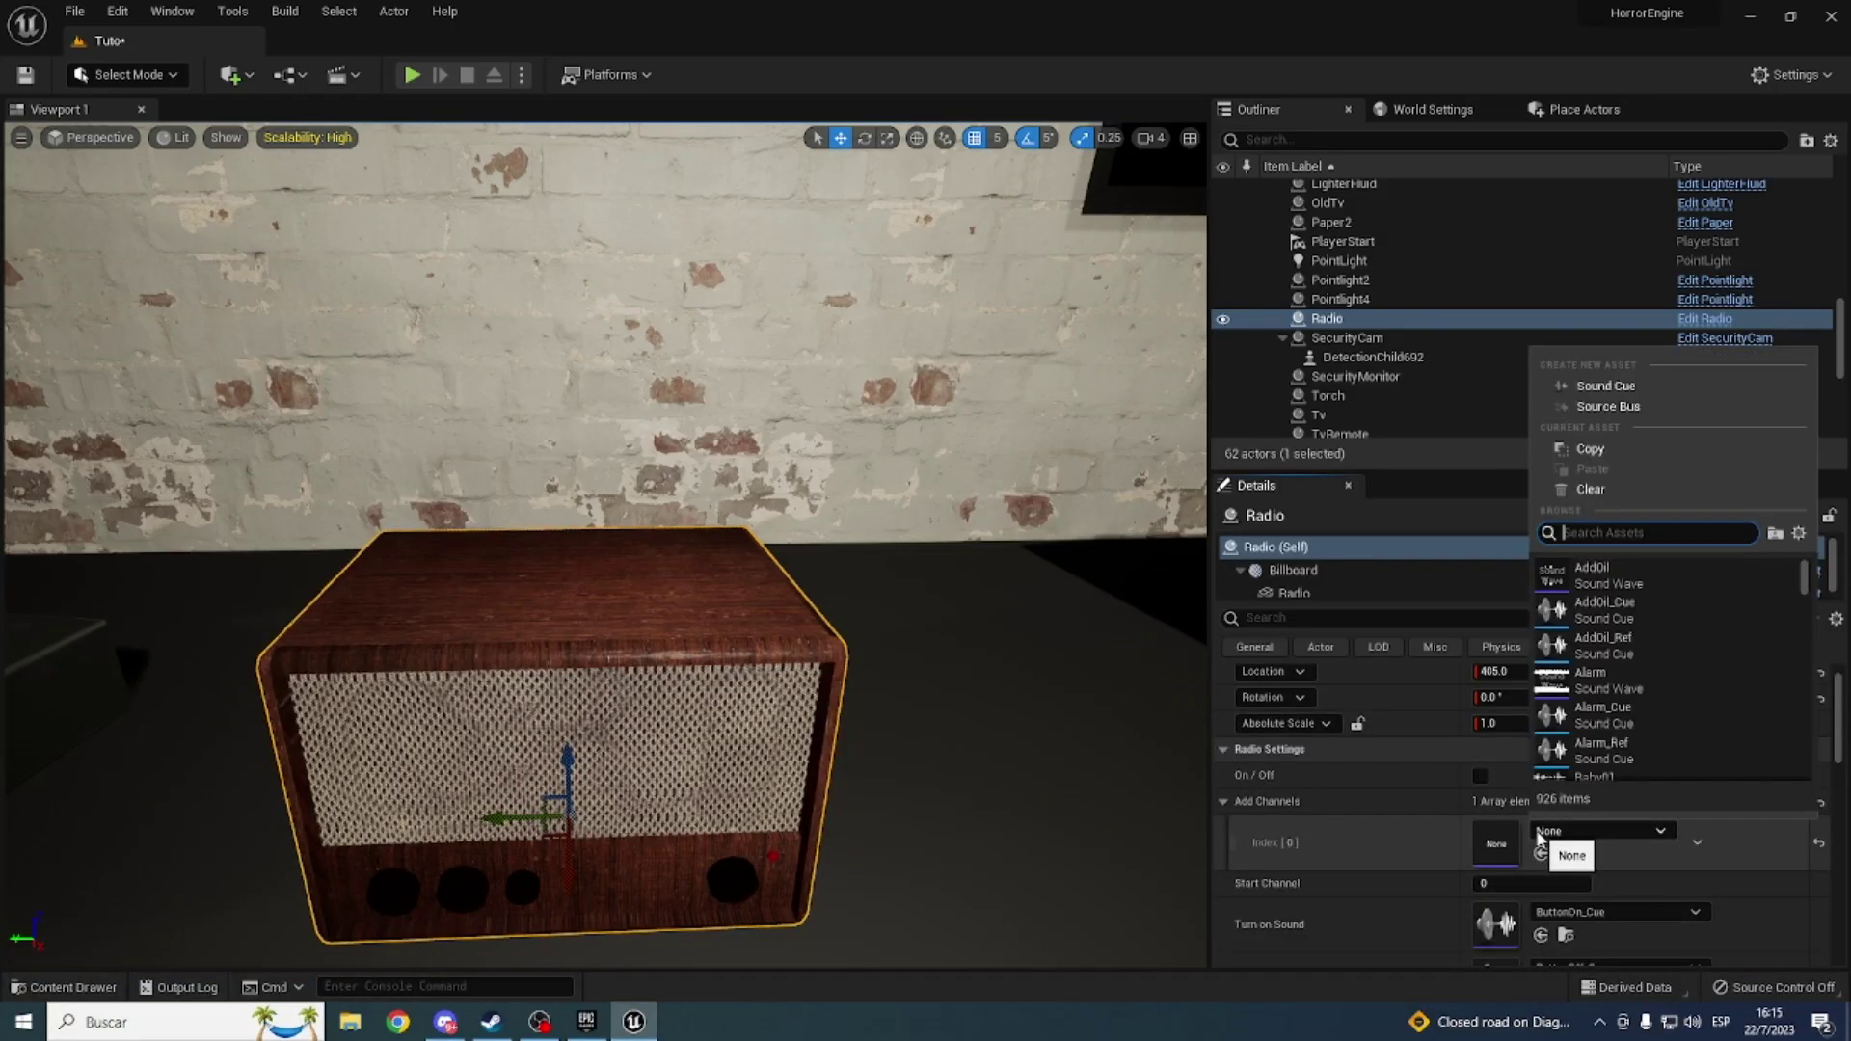
{"action": "left_click", "coordinate": [1549, 685]}
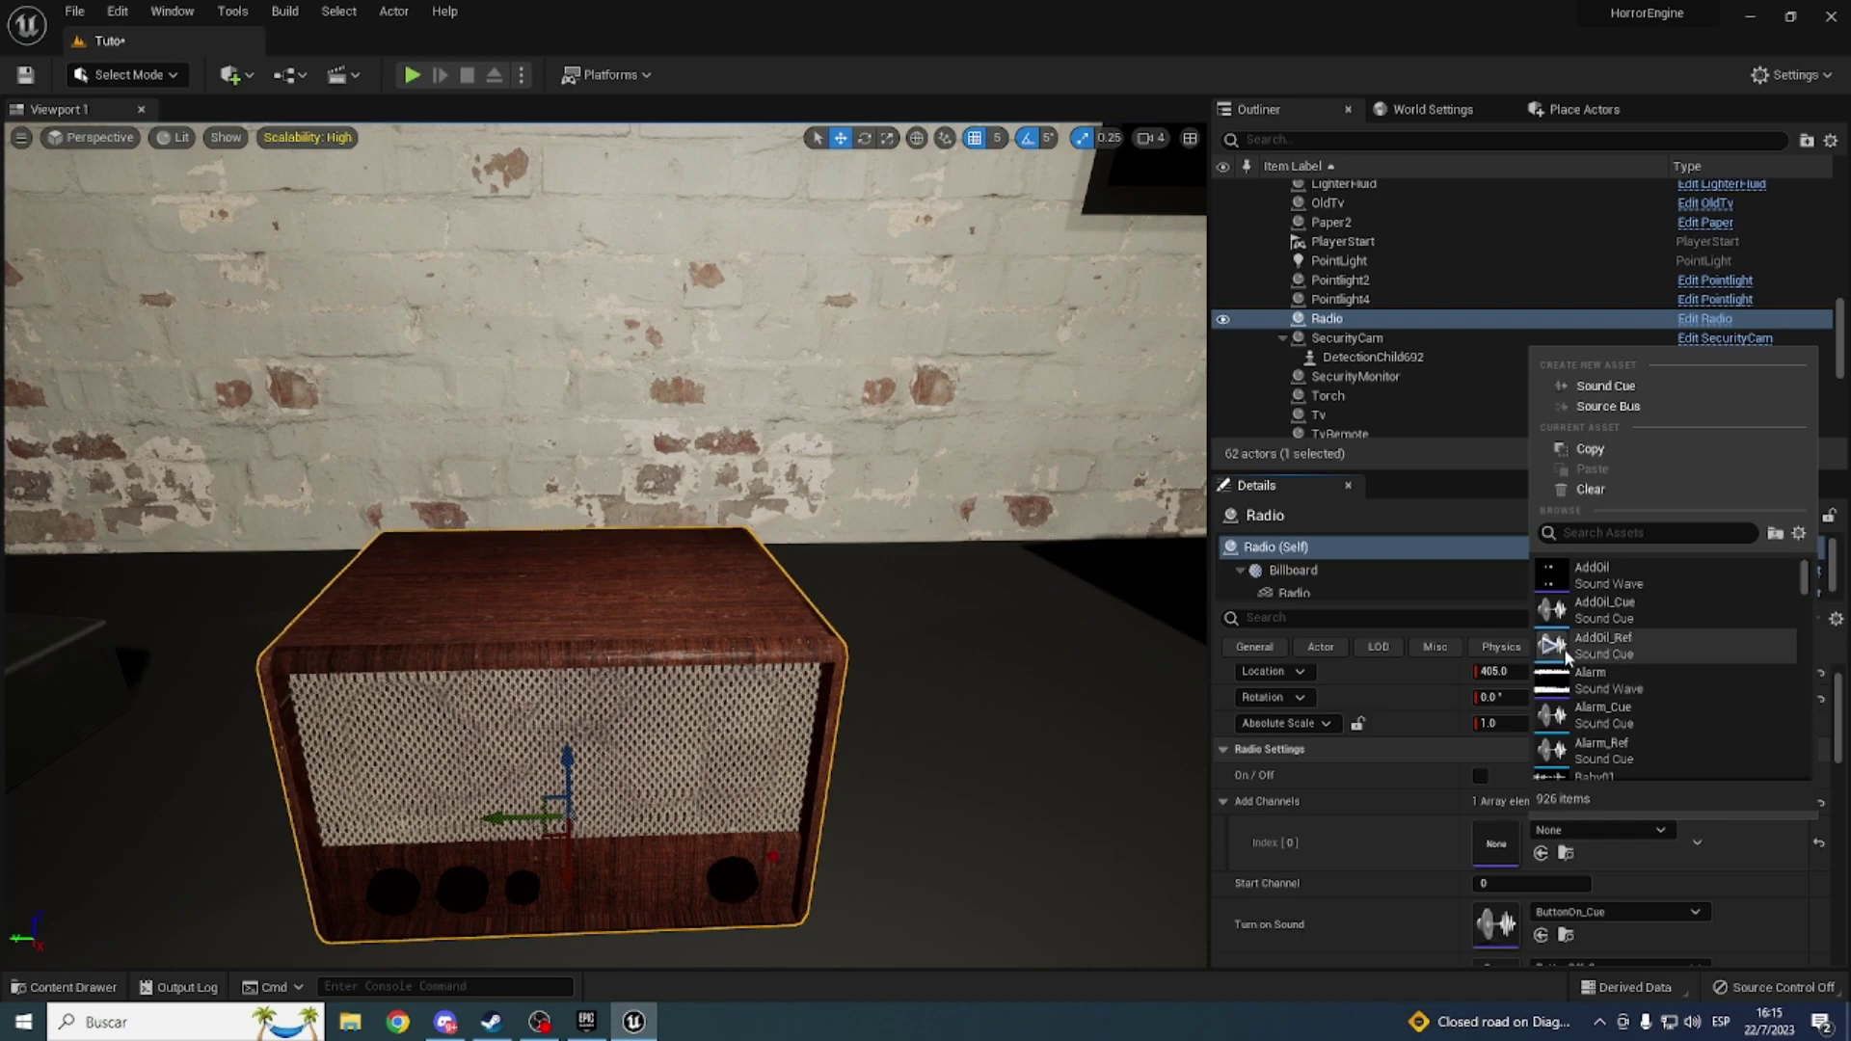
{"action": "left_click", "coordinate": [1549, 579]}
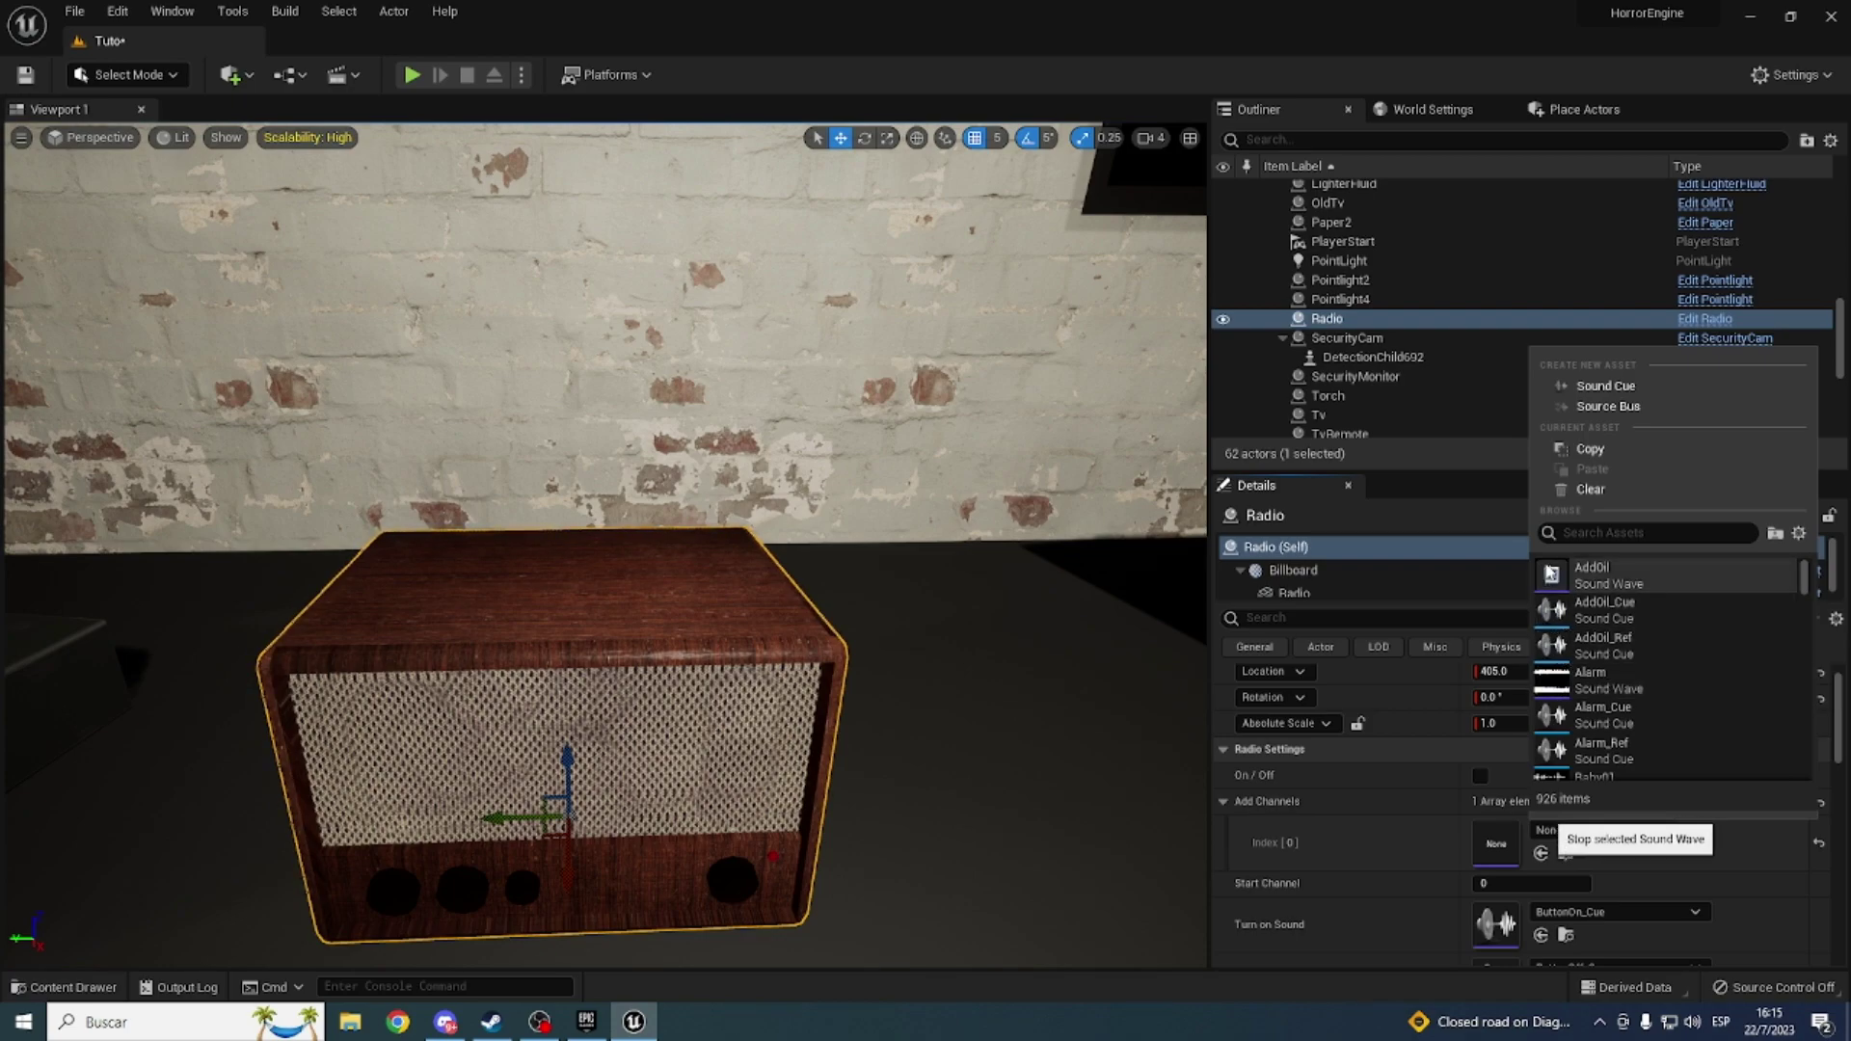
{"action": "left_click", "coordinate": [1549, 718]}
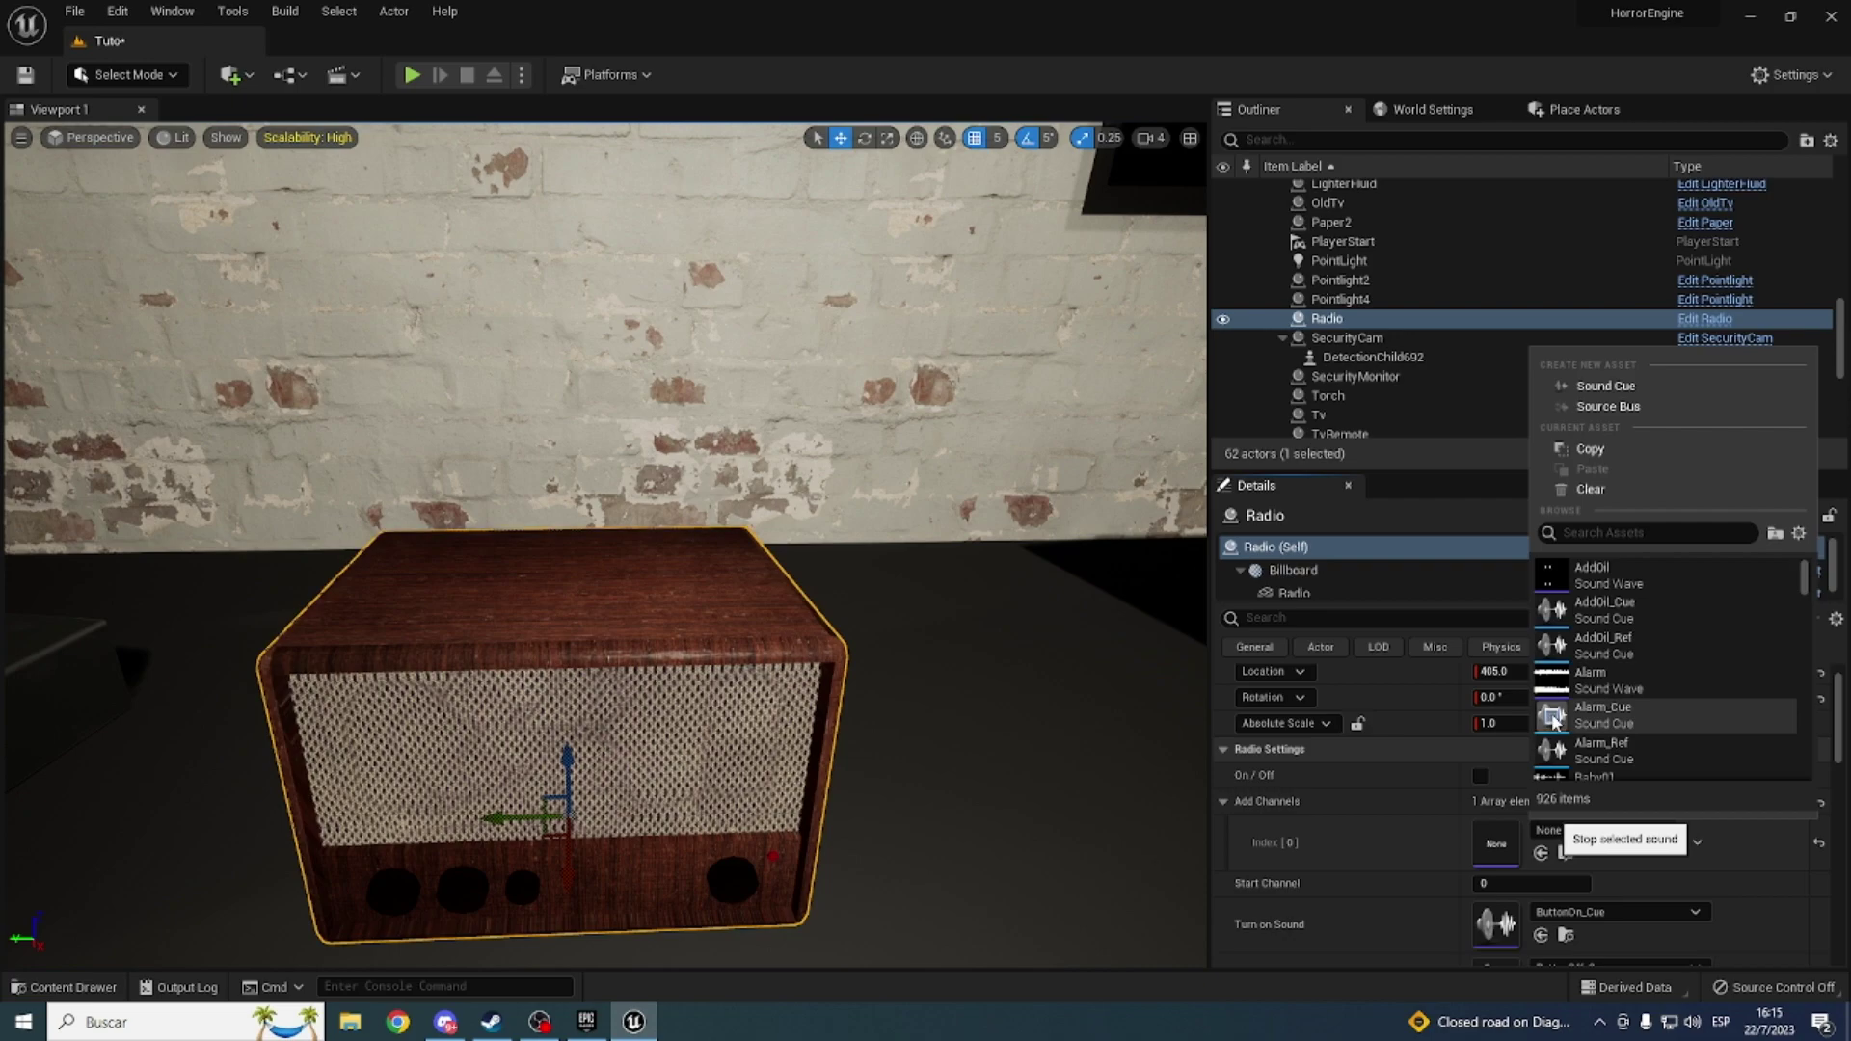
{"action": "left_click", "coordinate": [1554, 752]}
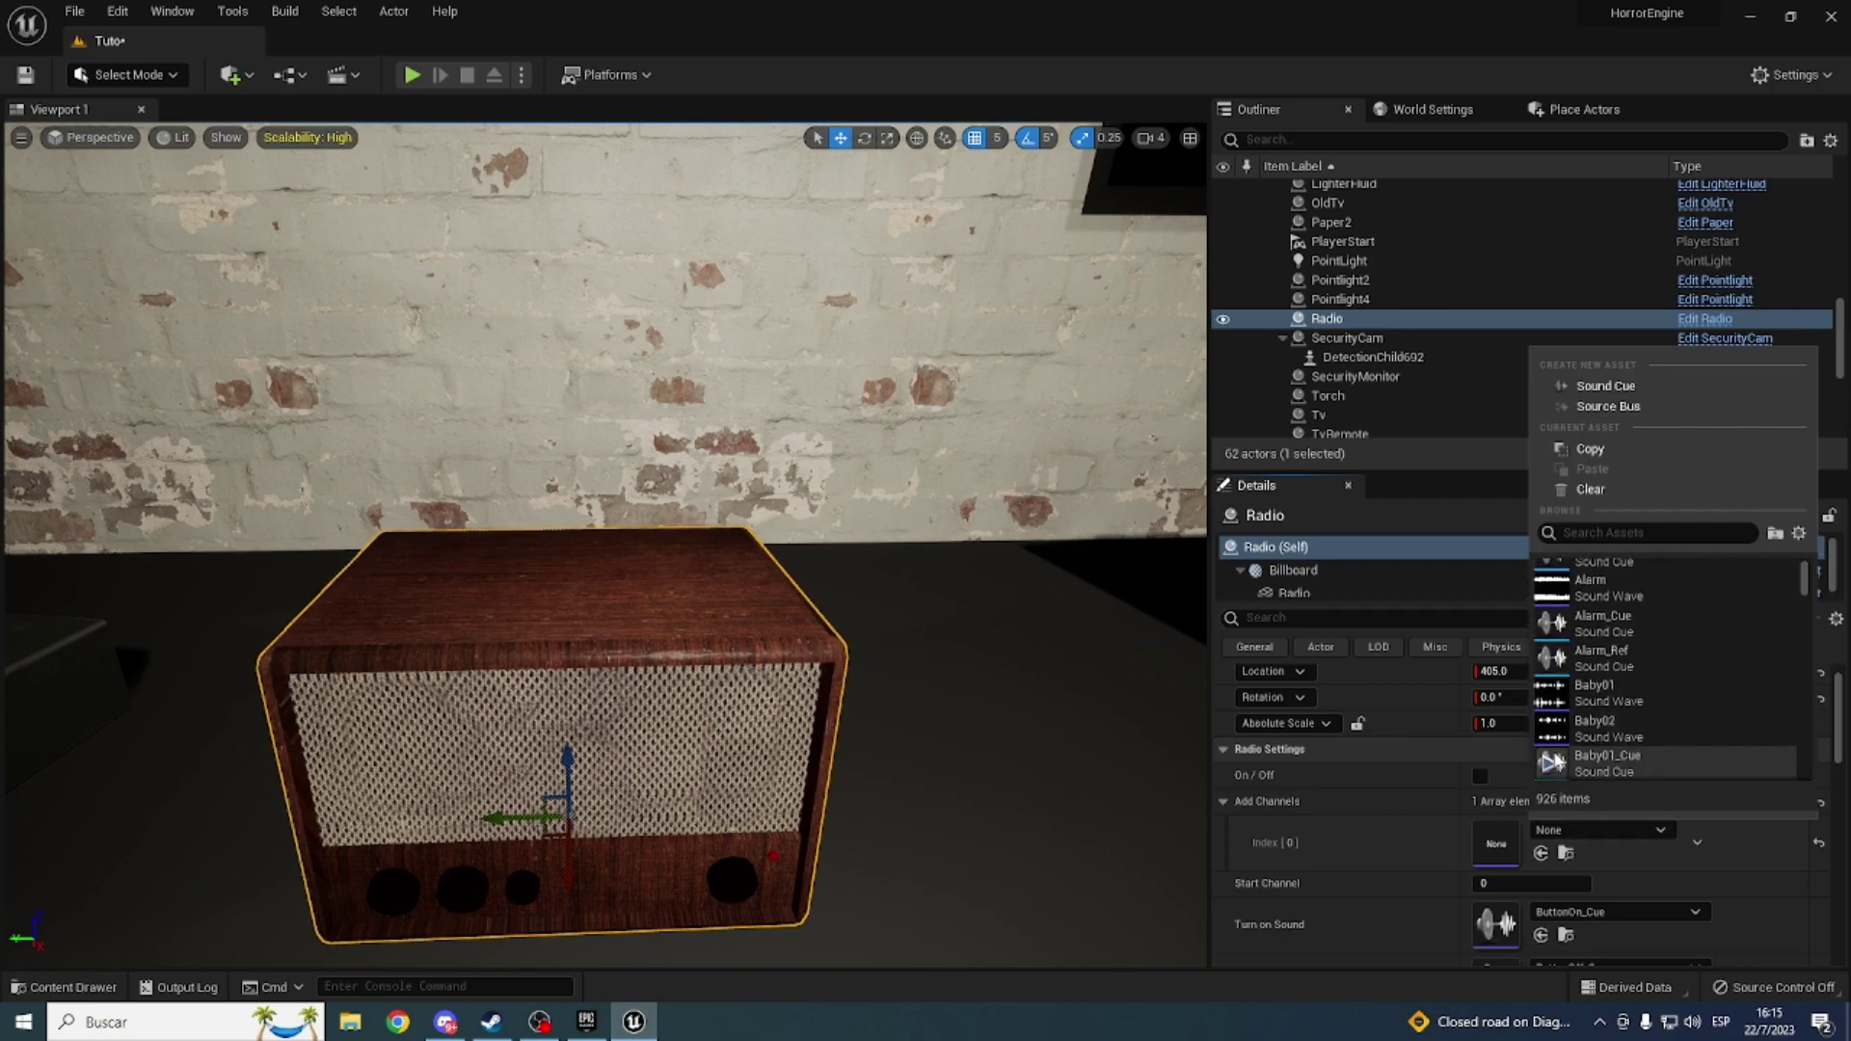
{"action": "scroll", "coordinate": [1554, 742], "scroll_direction": "down", "scroll_amount": 3}
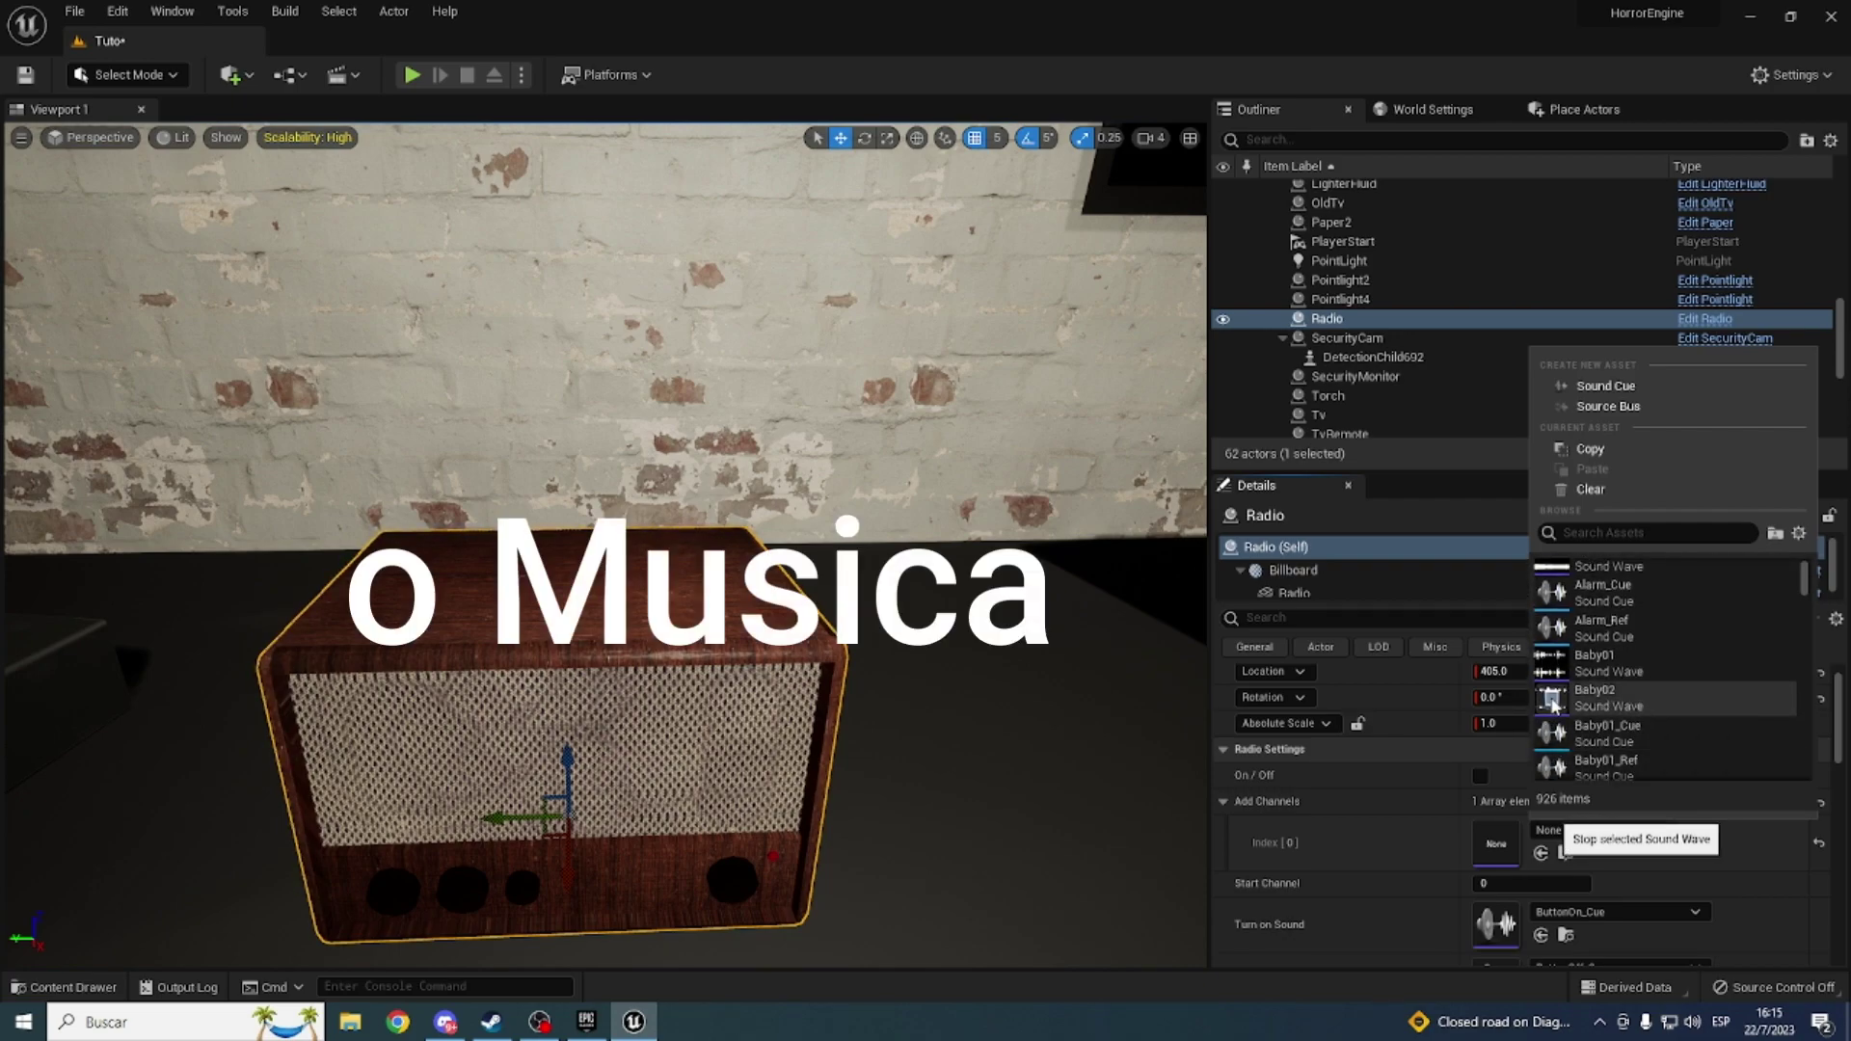
{"action": "left_click", "coordinate": [1552, 703]}
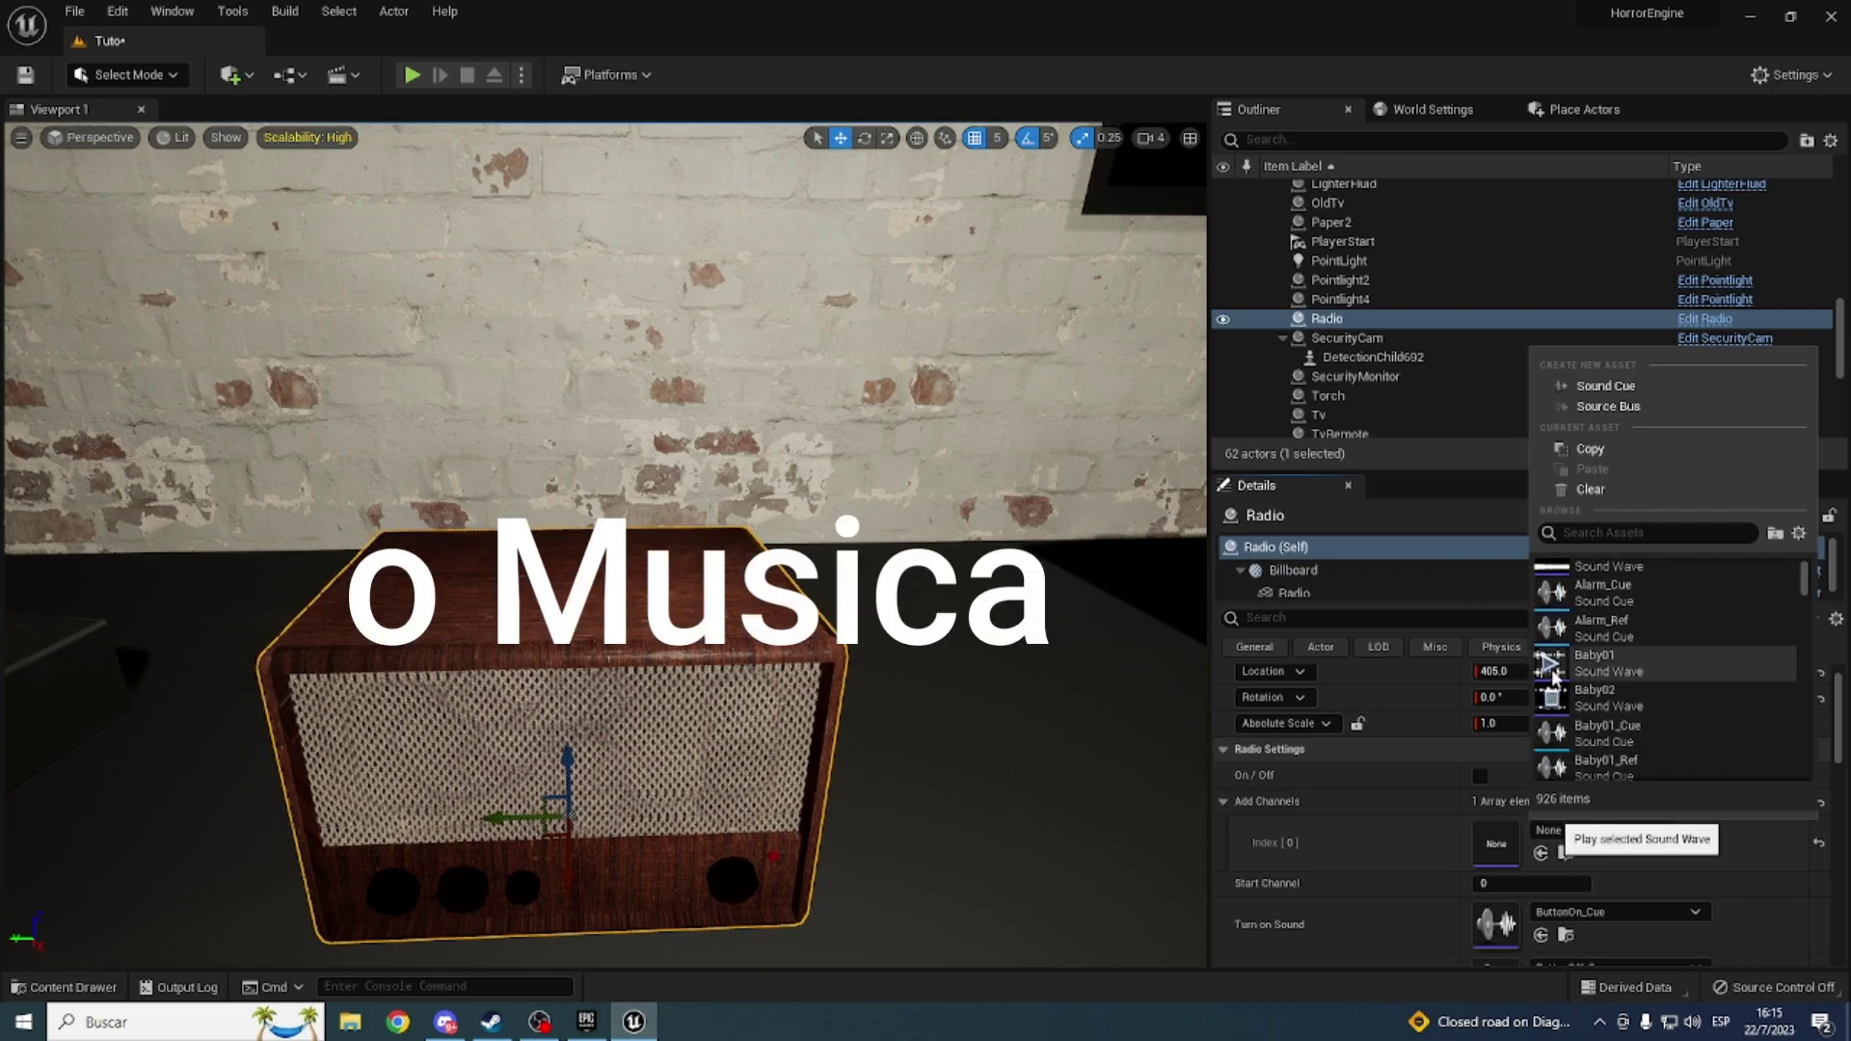
{"action": "left_click", "coordinate": [1595, 698]}
Step: Add a second Radio channel and assign it the Baby01 sound
{"action": "left_click", "coordinate": [1599, 801]}
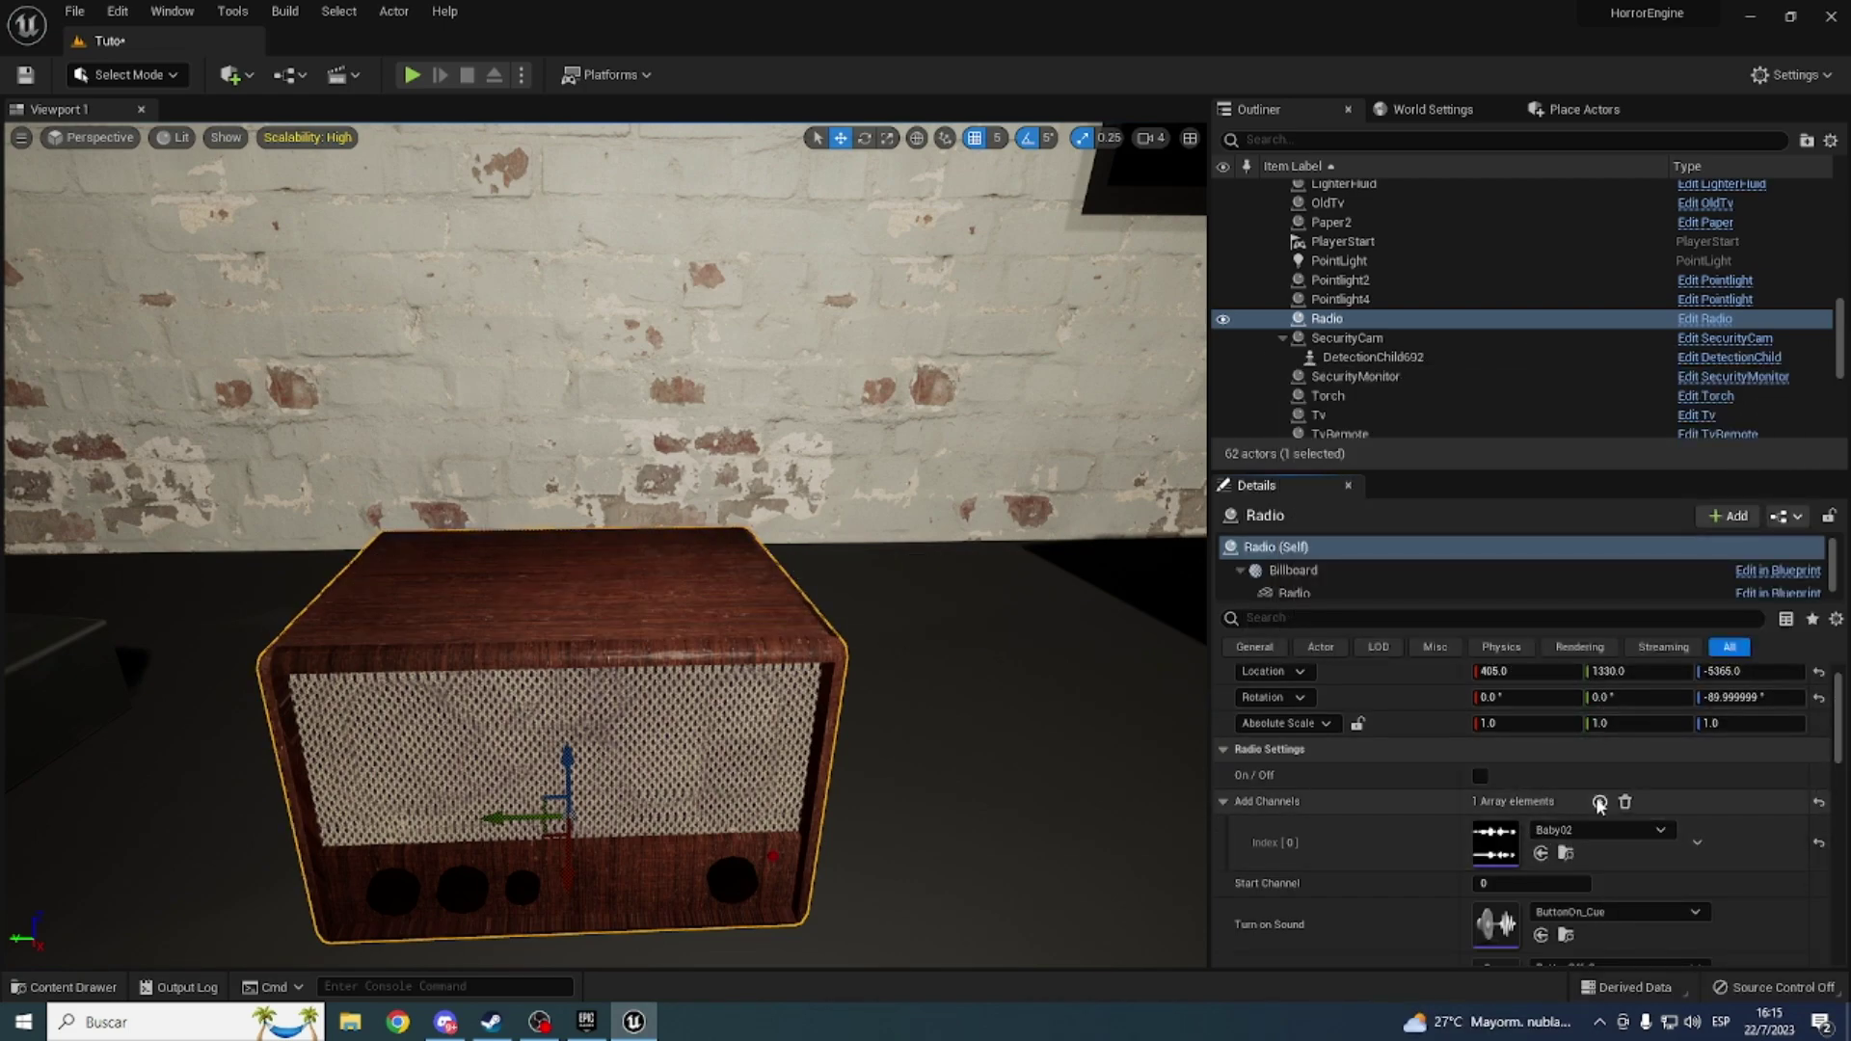
{"action": "scroll", "coordinate": [1578, 815], "scroll_direction": "down", "scroll_amount": 1}
{"action": "left_click", "coordinate": [1554, 850]}
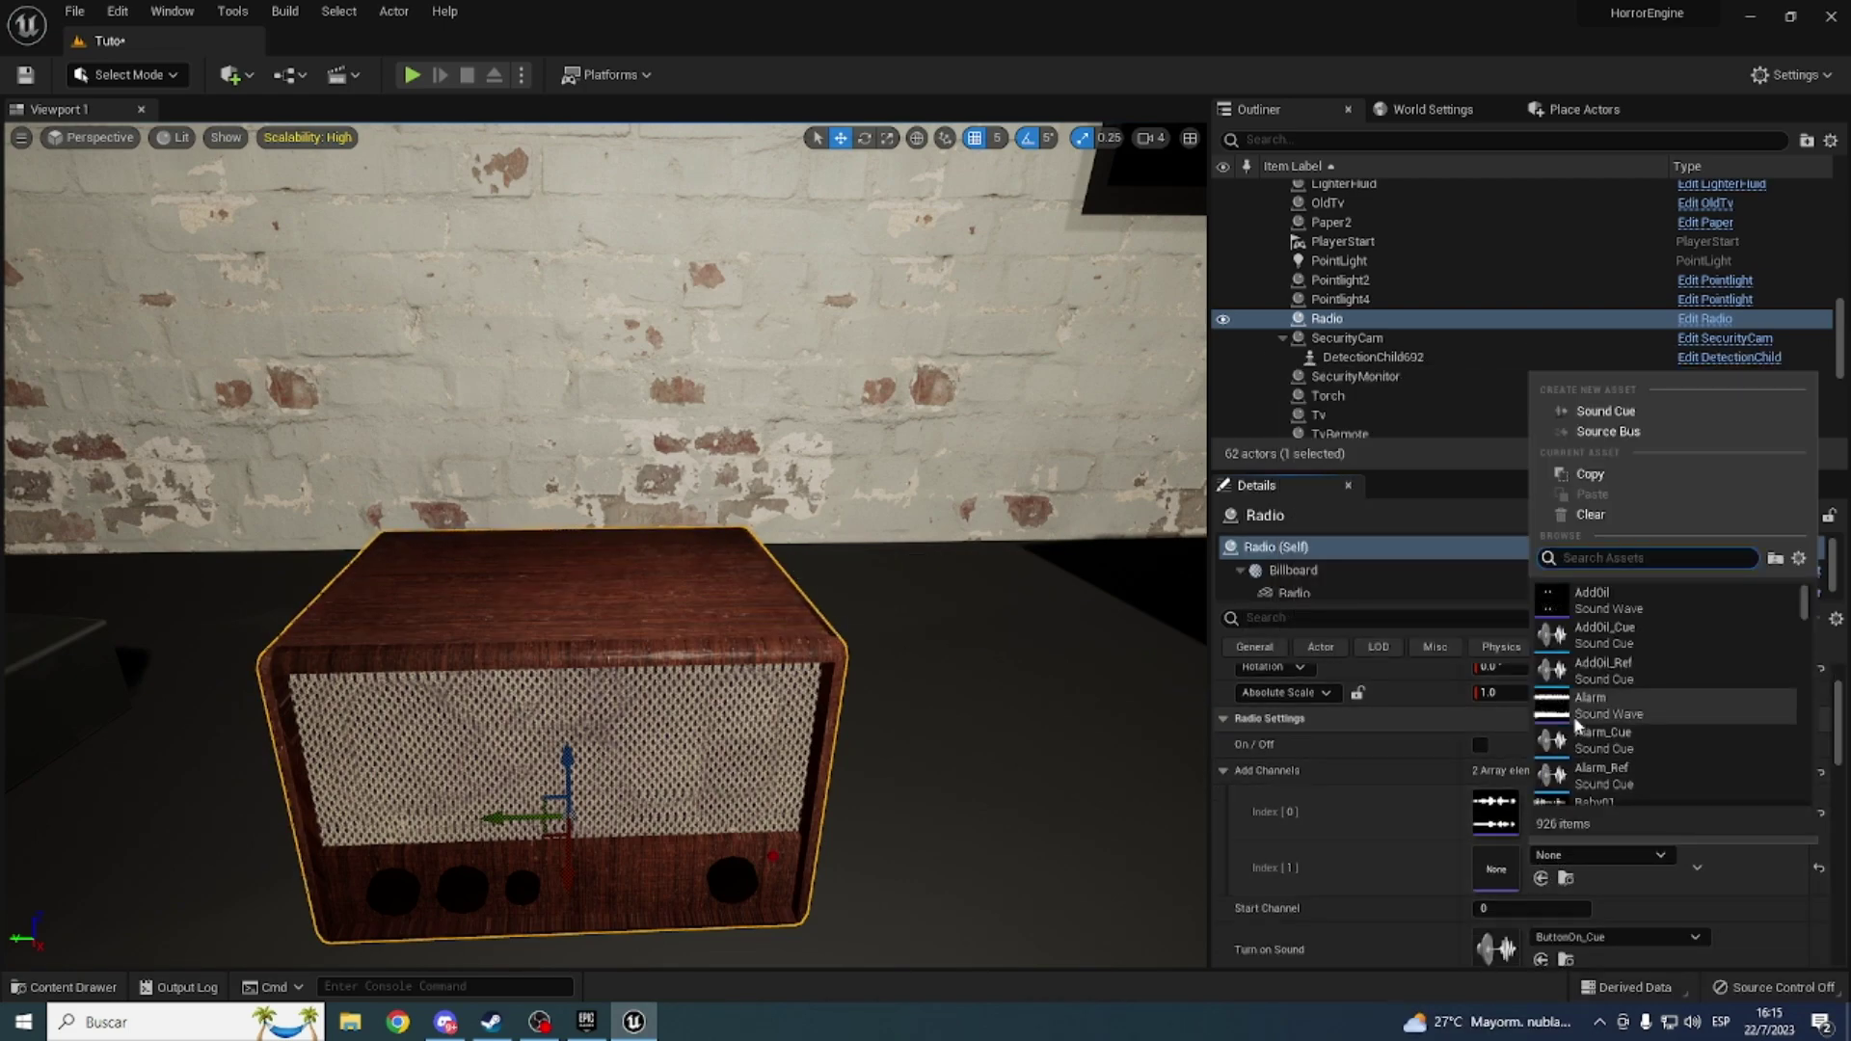
{"action": "scroll", "coordinate": [1591, 694], "scroll_direction": "down", "scroll_amount": 4}
{"action": "left_click", "coordinate": [1551, 657]}
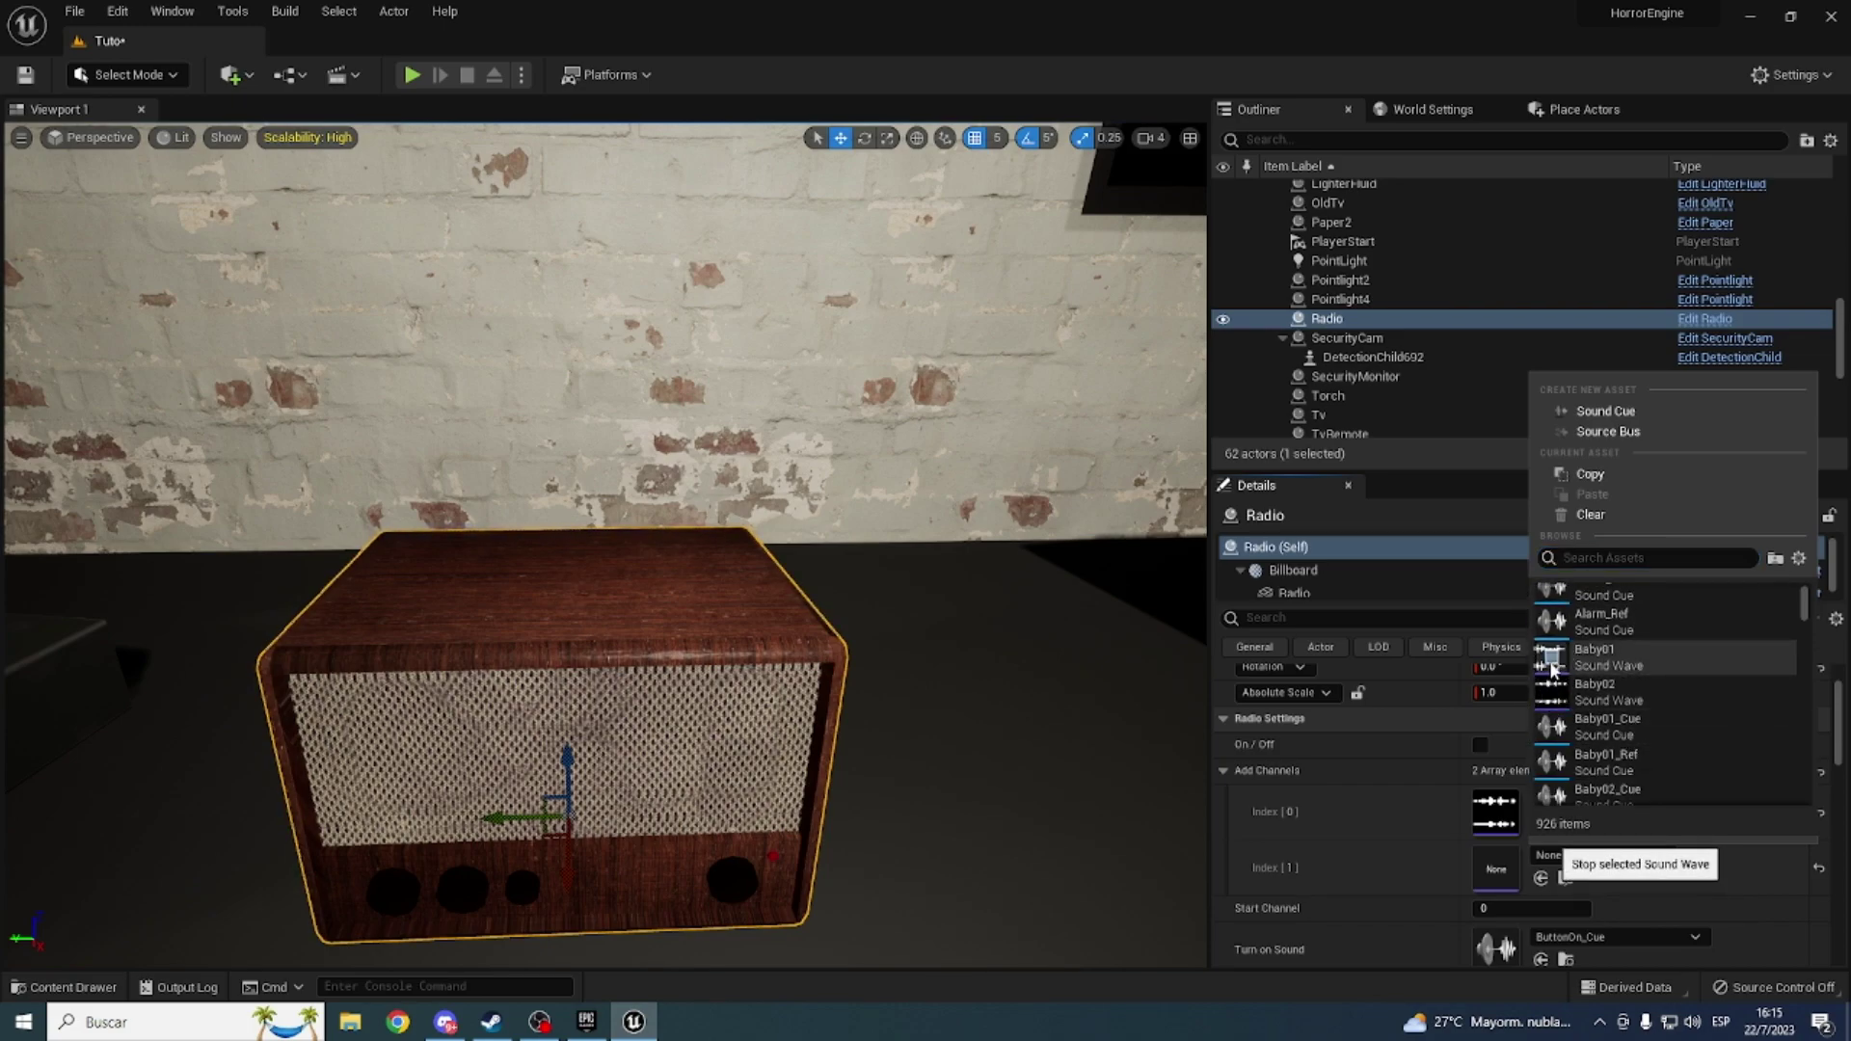
{"action": "left_click", "coordinate": [1581, 658]}
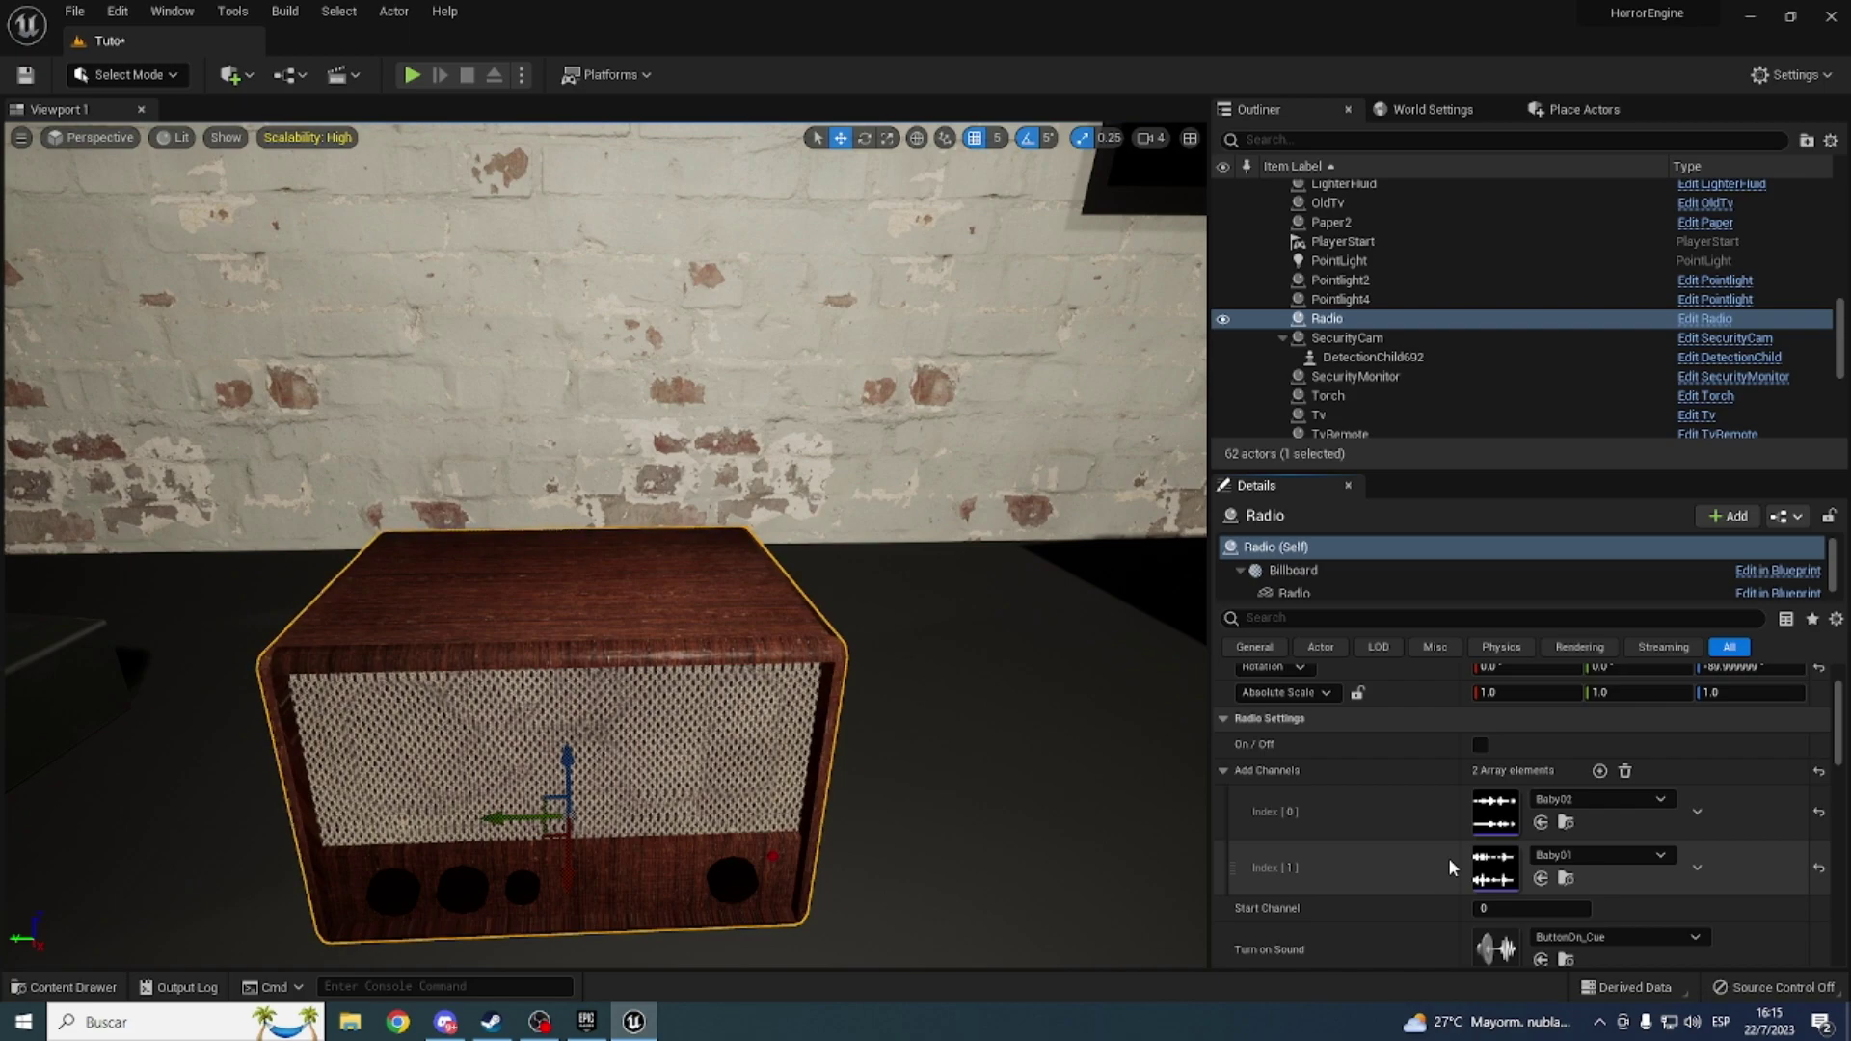
Step: Locate the Baby02 sound asset, then switch the Radio on and Play the level to test it
{"action": "left_click", "coordinate": [1567, 823]}
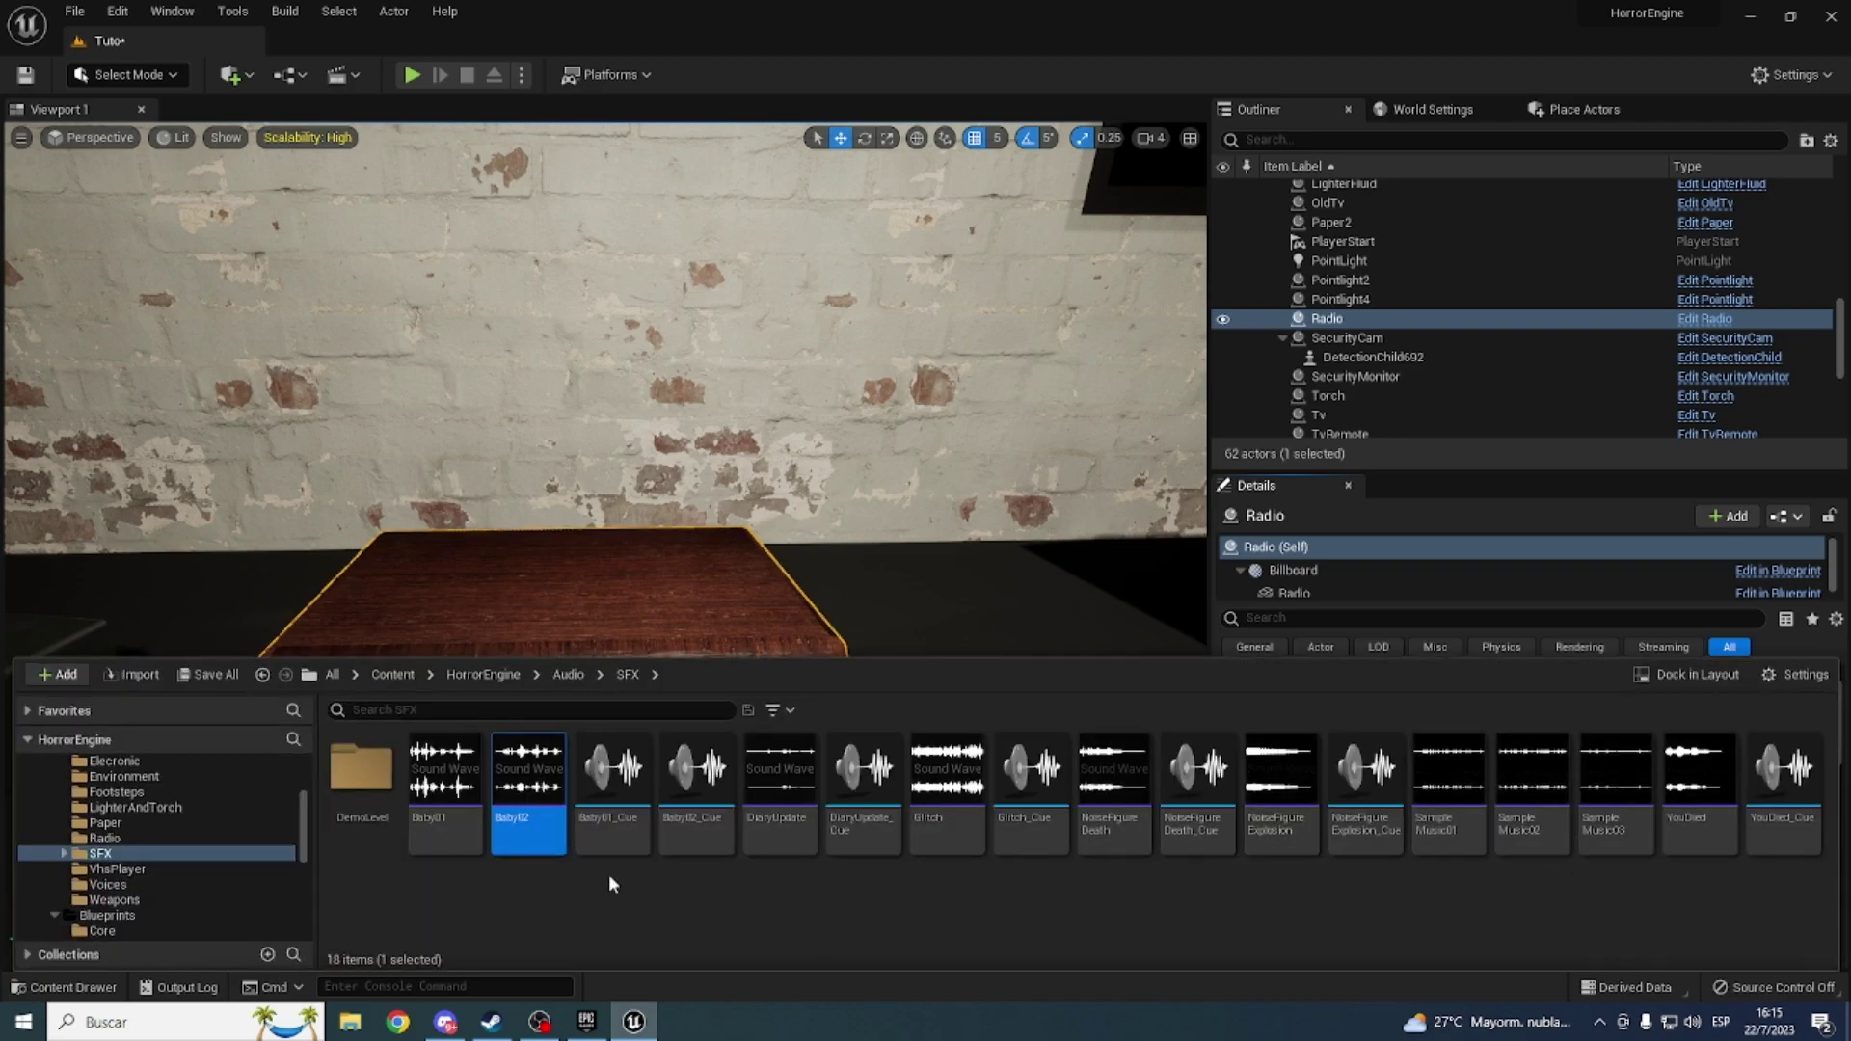
{"action": "key", "text": "Right"}
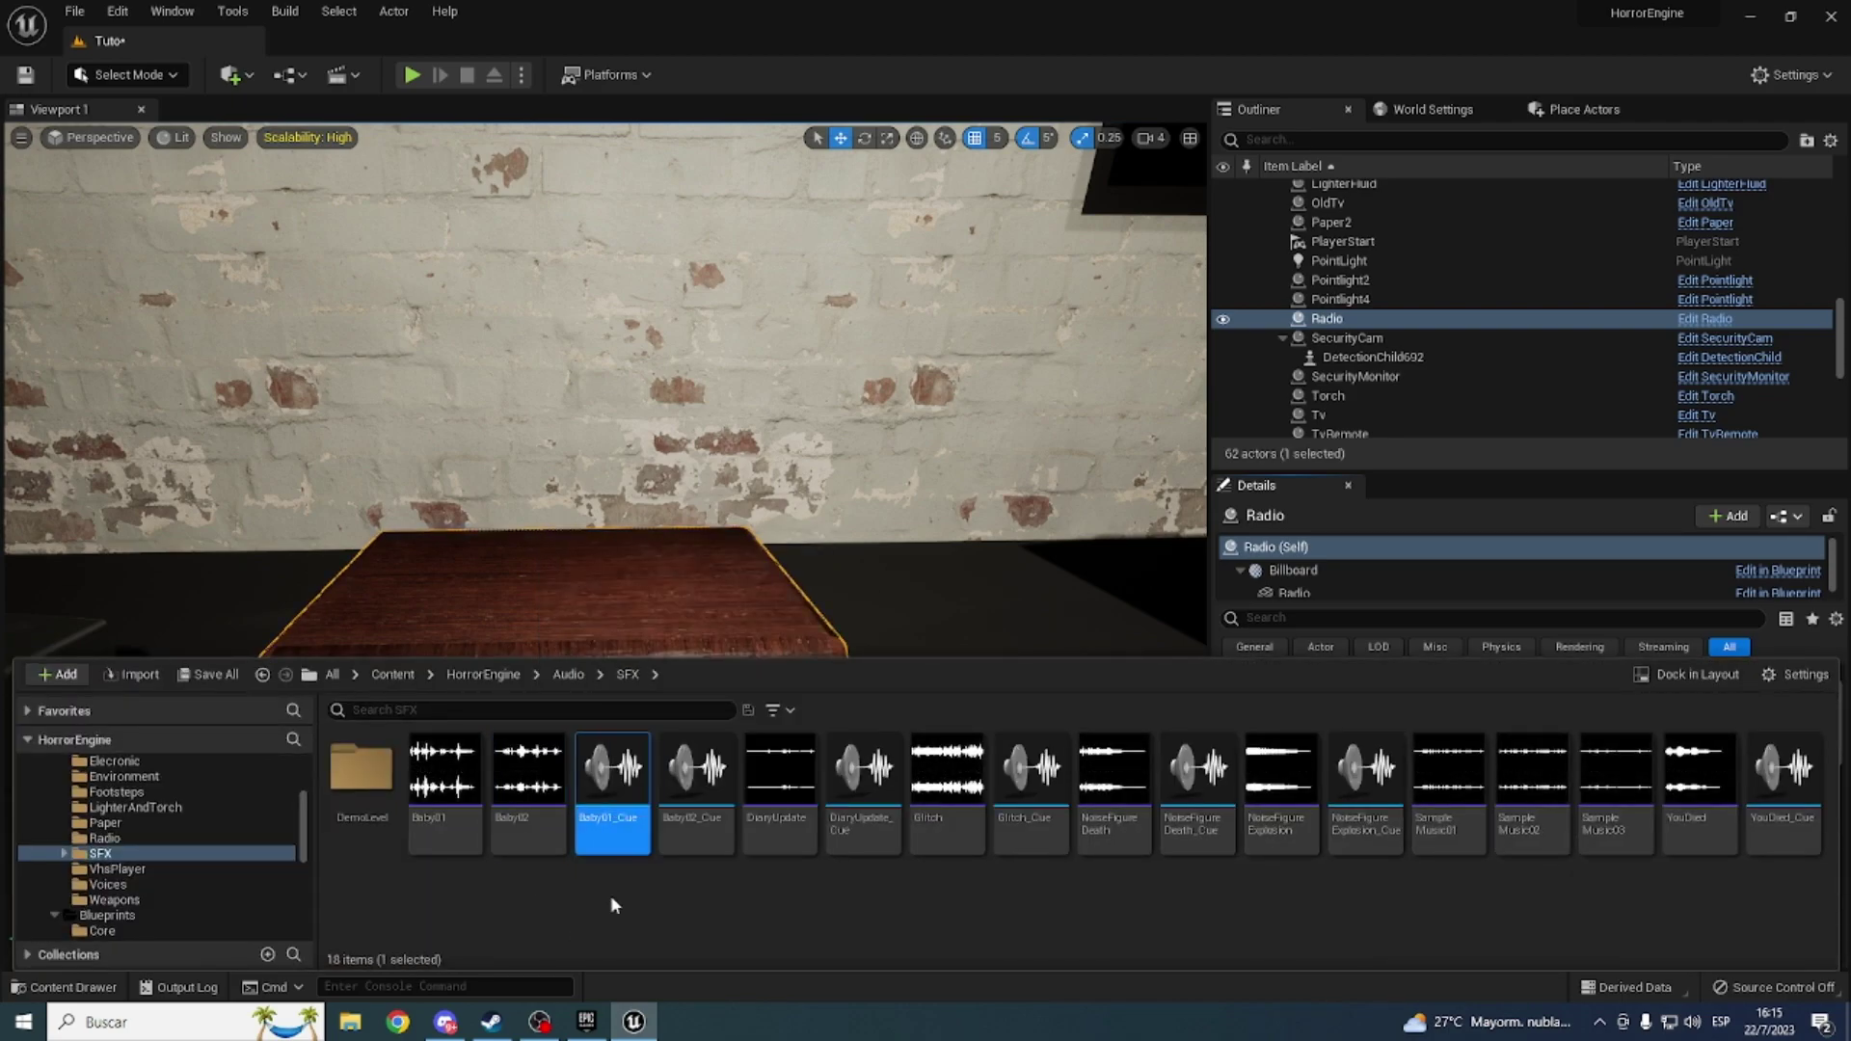
{"action": "key", "text": "alt+Left"}
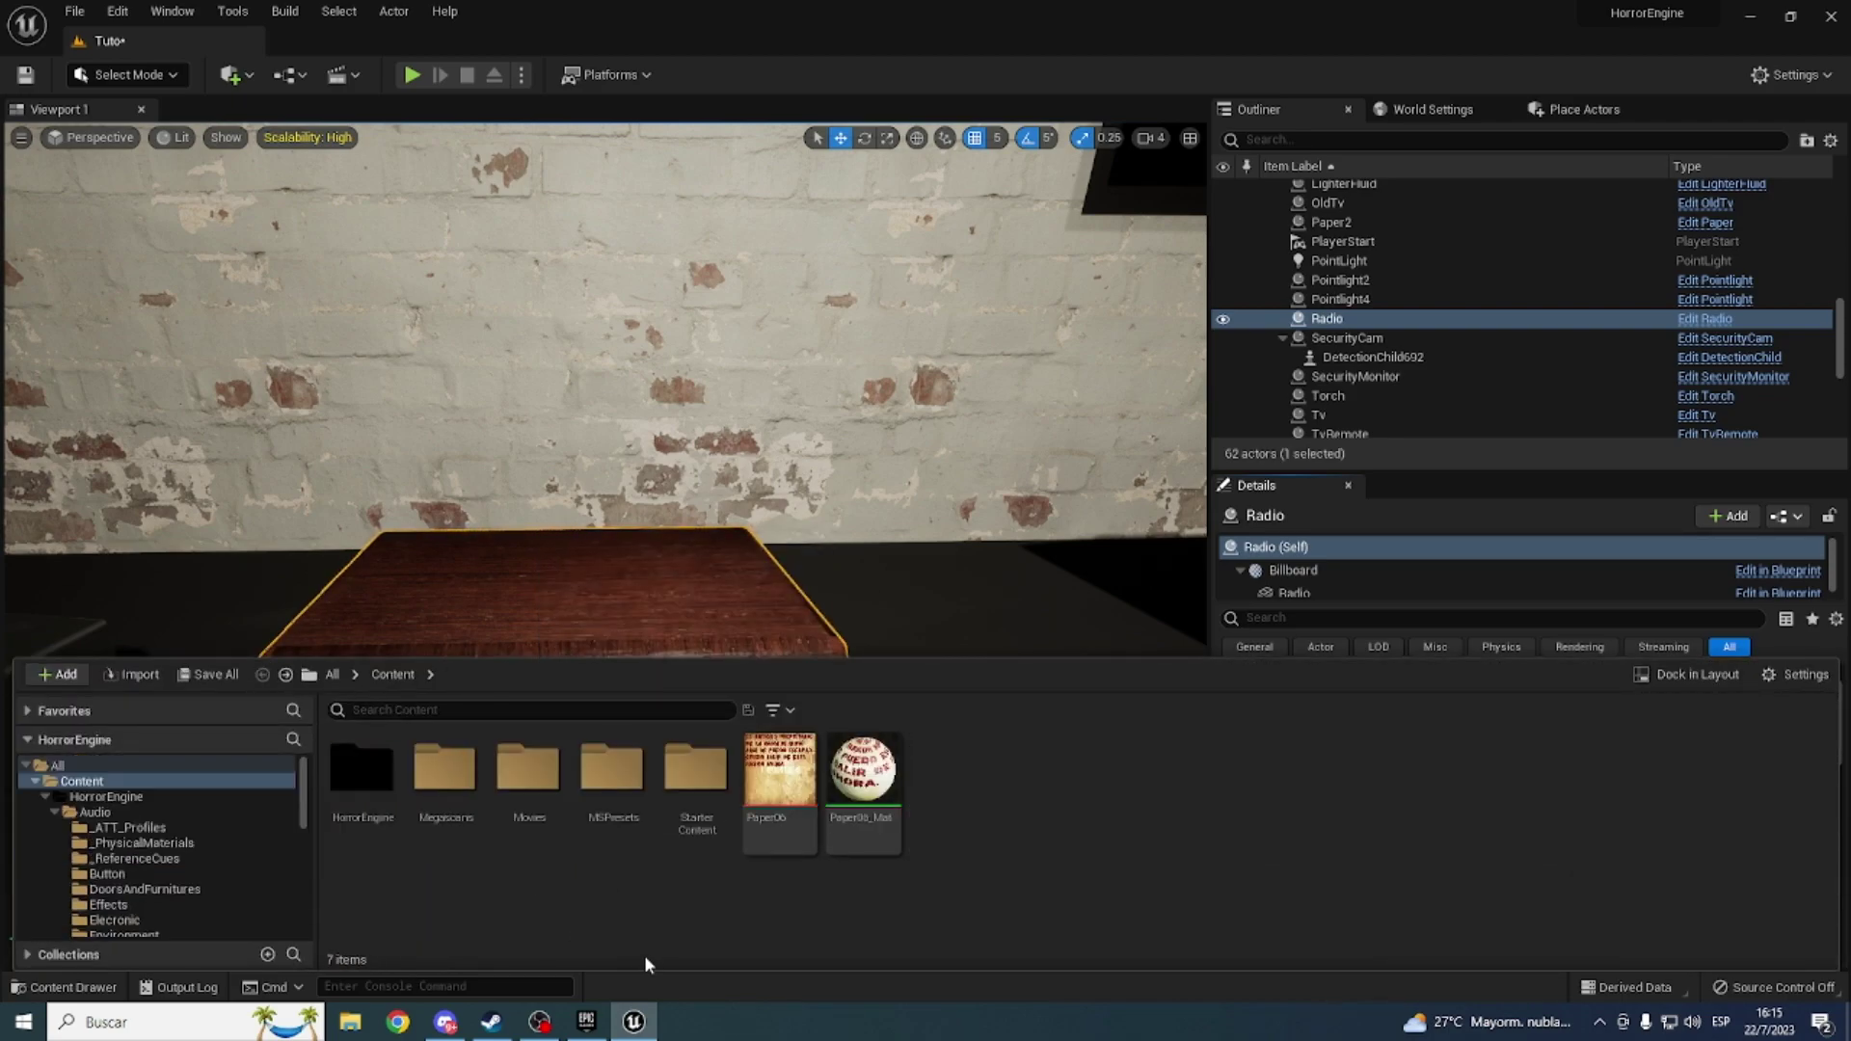
{"action": "right_click_drag", "start_coordinate": [644, 954], "coordinate": [644, 954]}
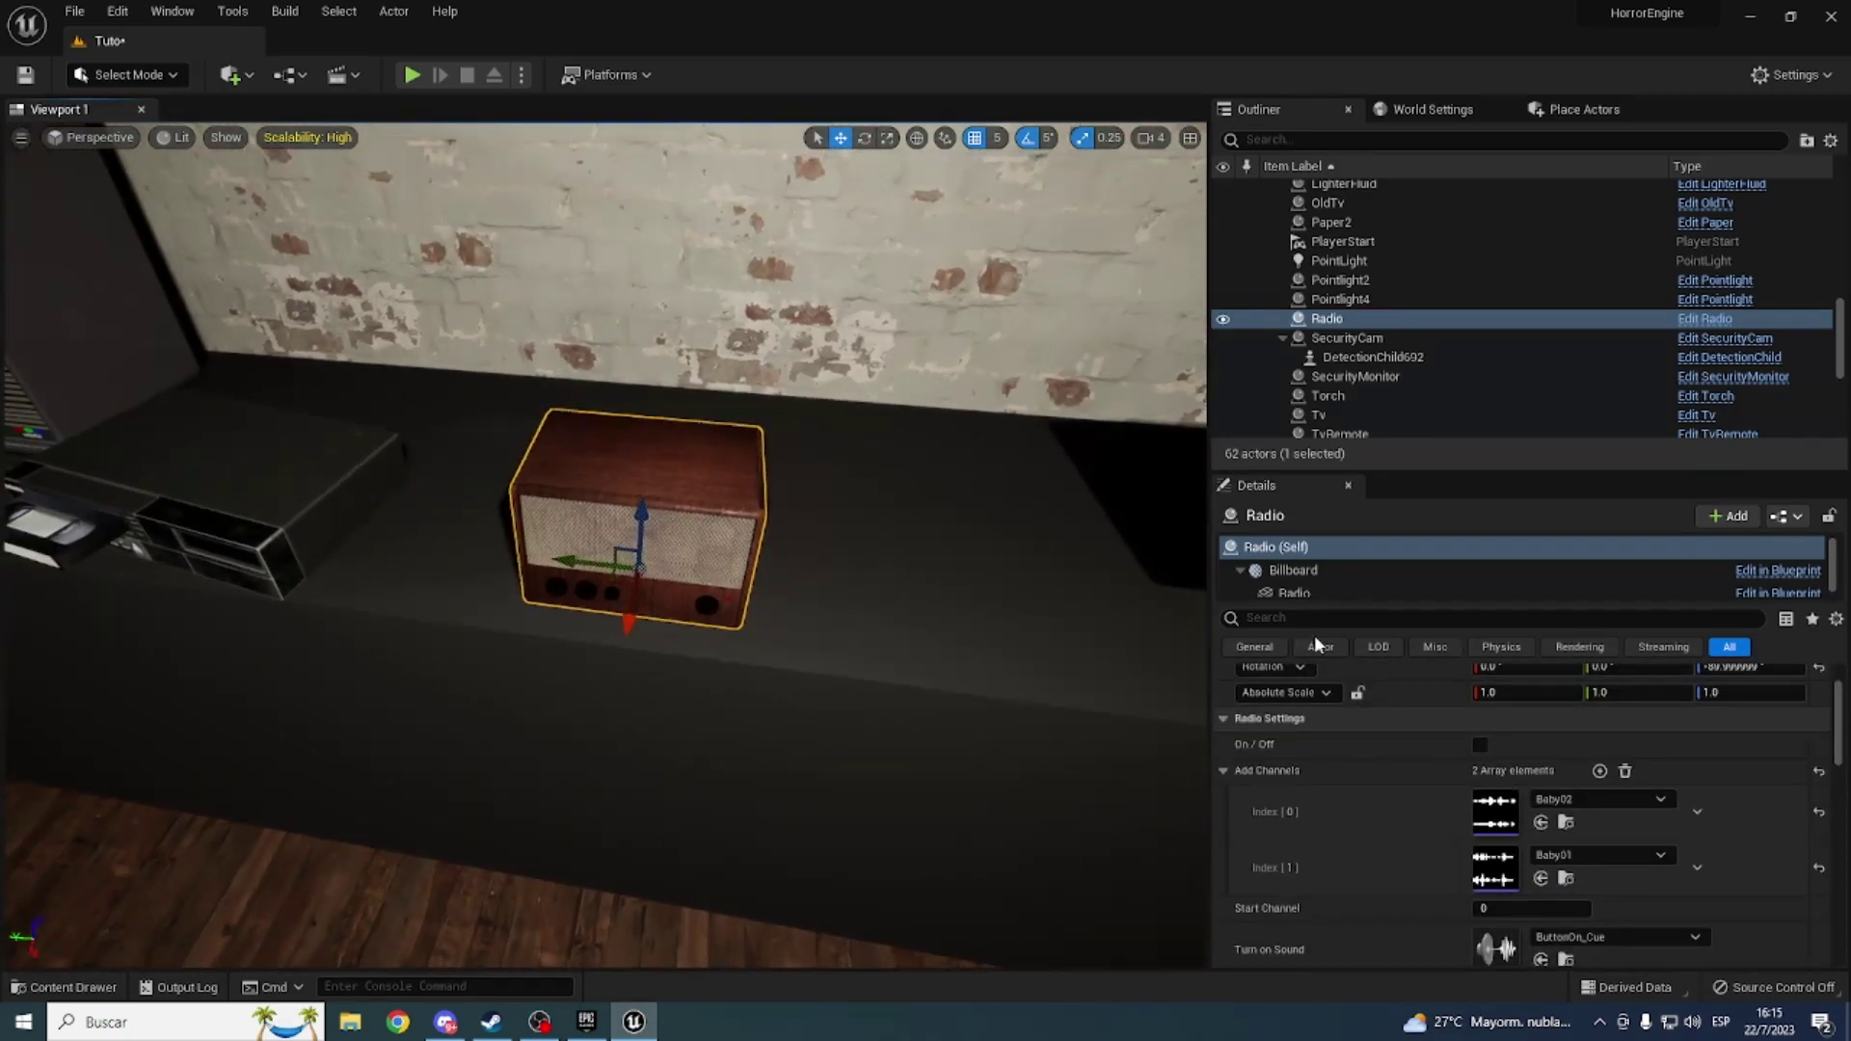
{"action": "left_click", "coordinate": [1482, 744]}
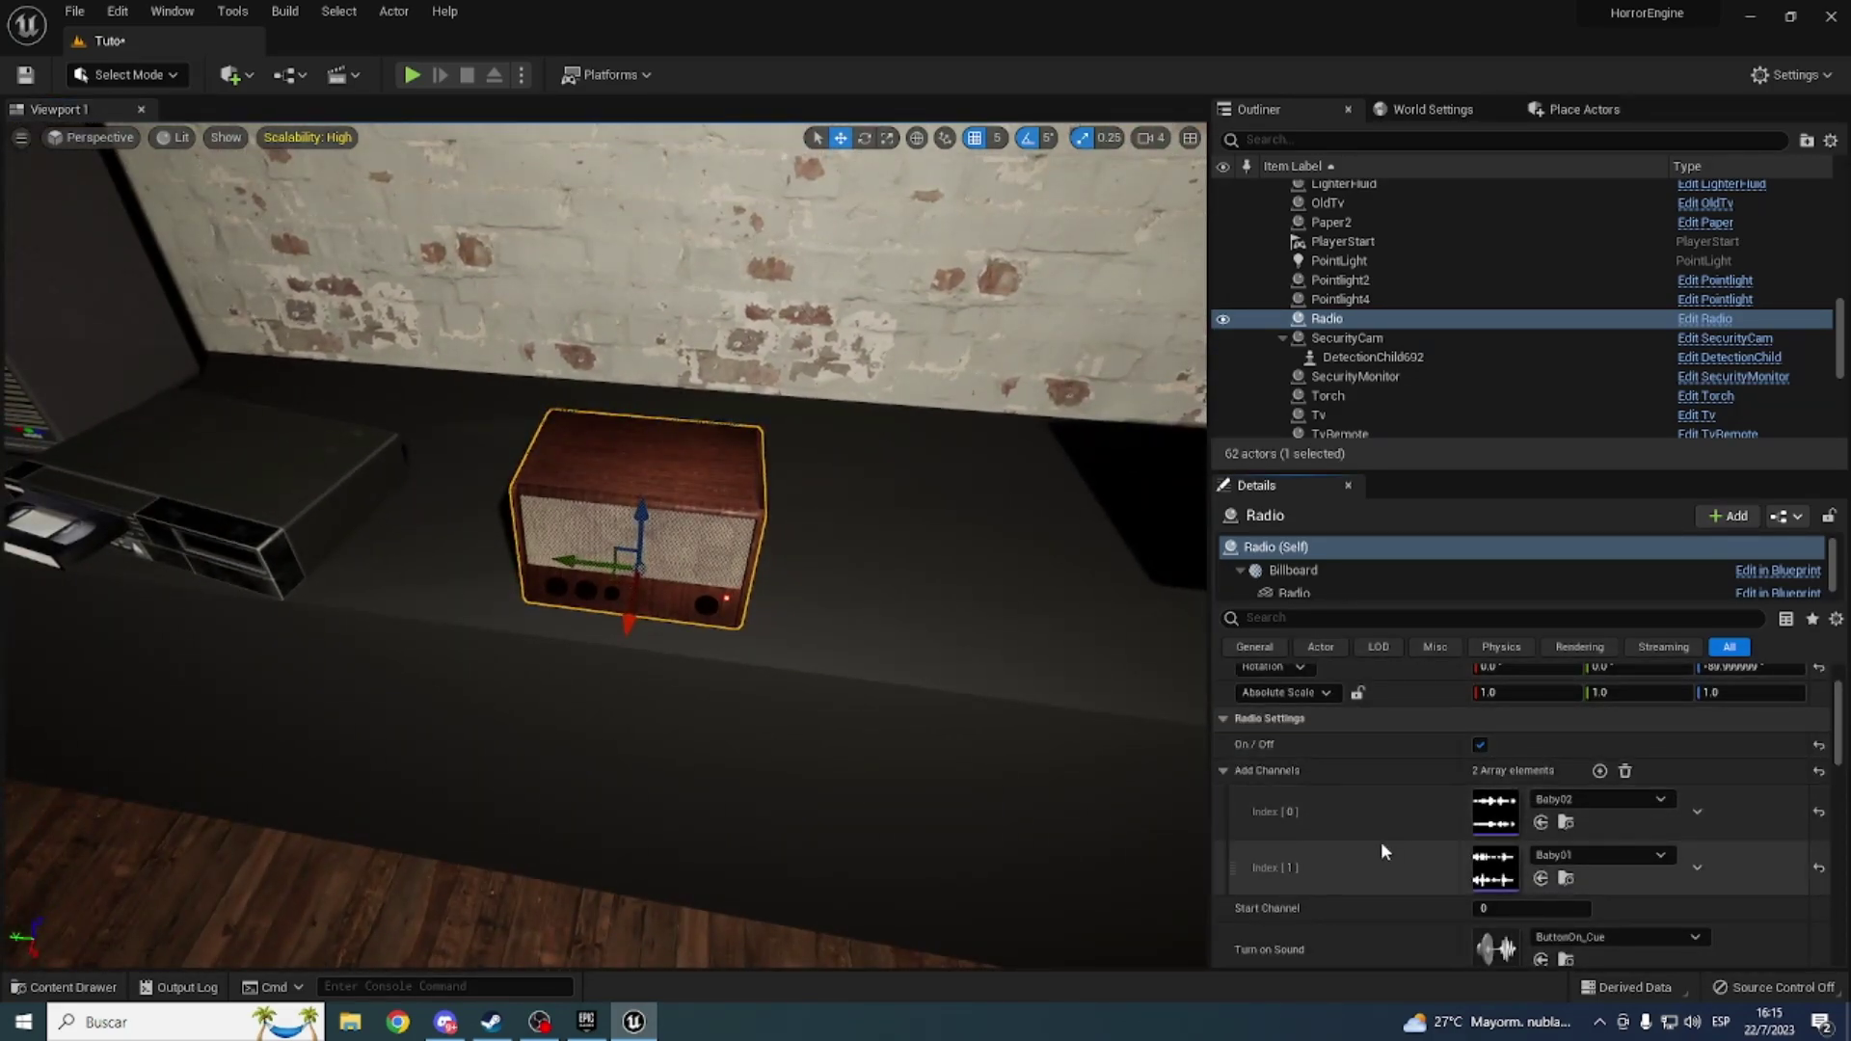
{"action": "left_click", "coordinate": [411, 76]}
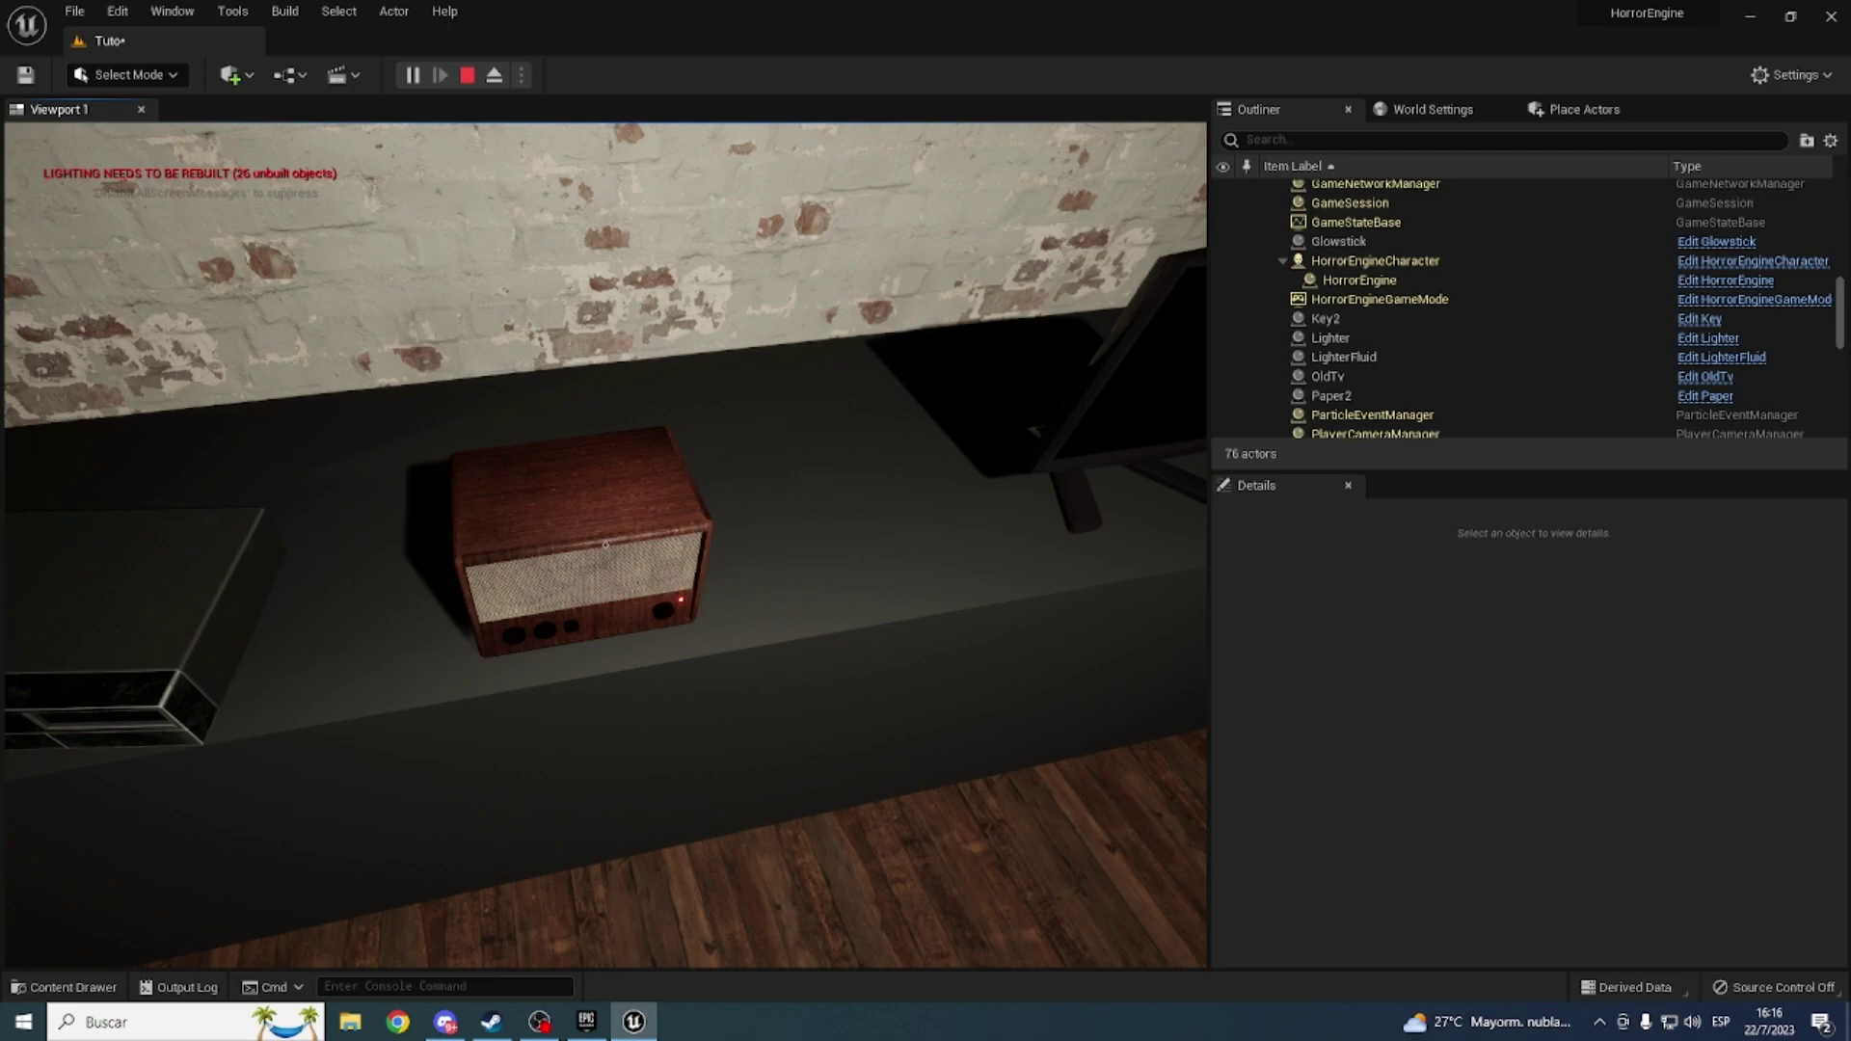
Step: Stop play, switch the Radio off, then replay walking toward the radio and stop again
{"action": "key", "text": "Escape"}
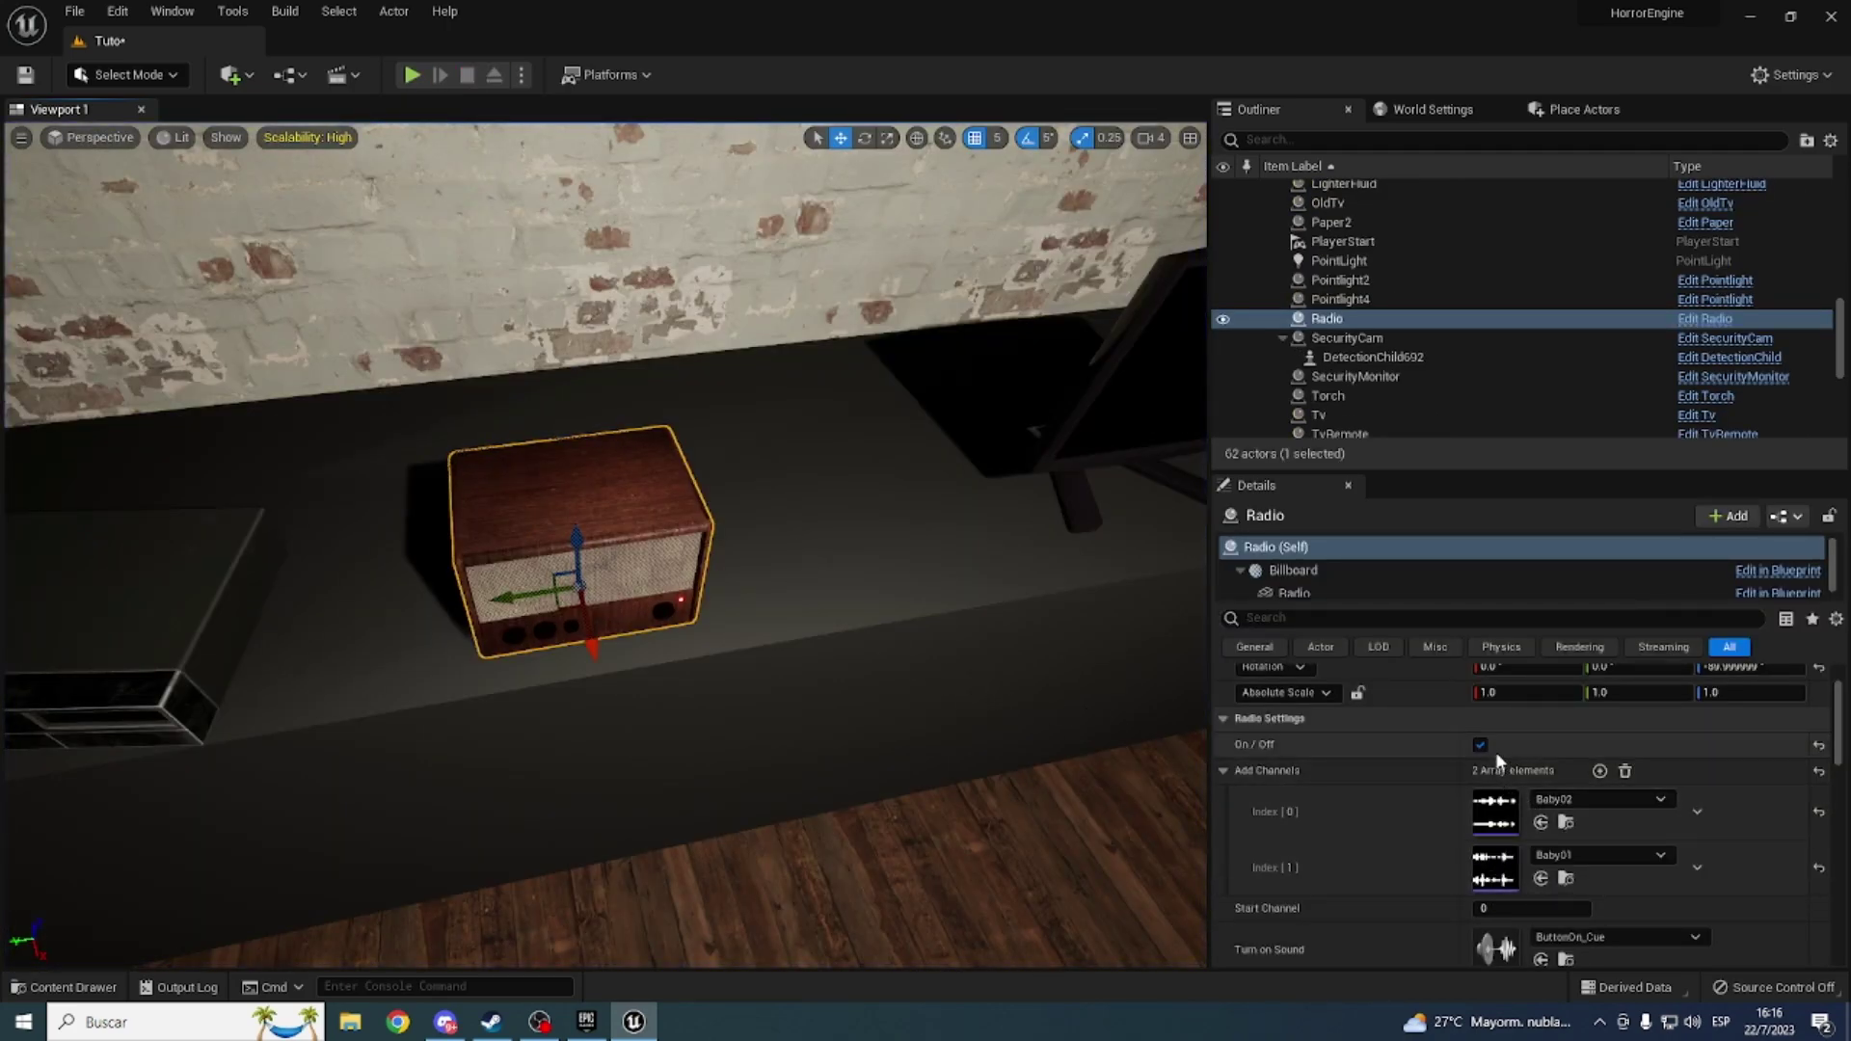
{"action": "left_click", "coordinate": [1480, 744]}
{"action": "left_click", "coordinate": [411, 75]}
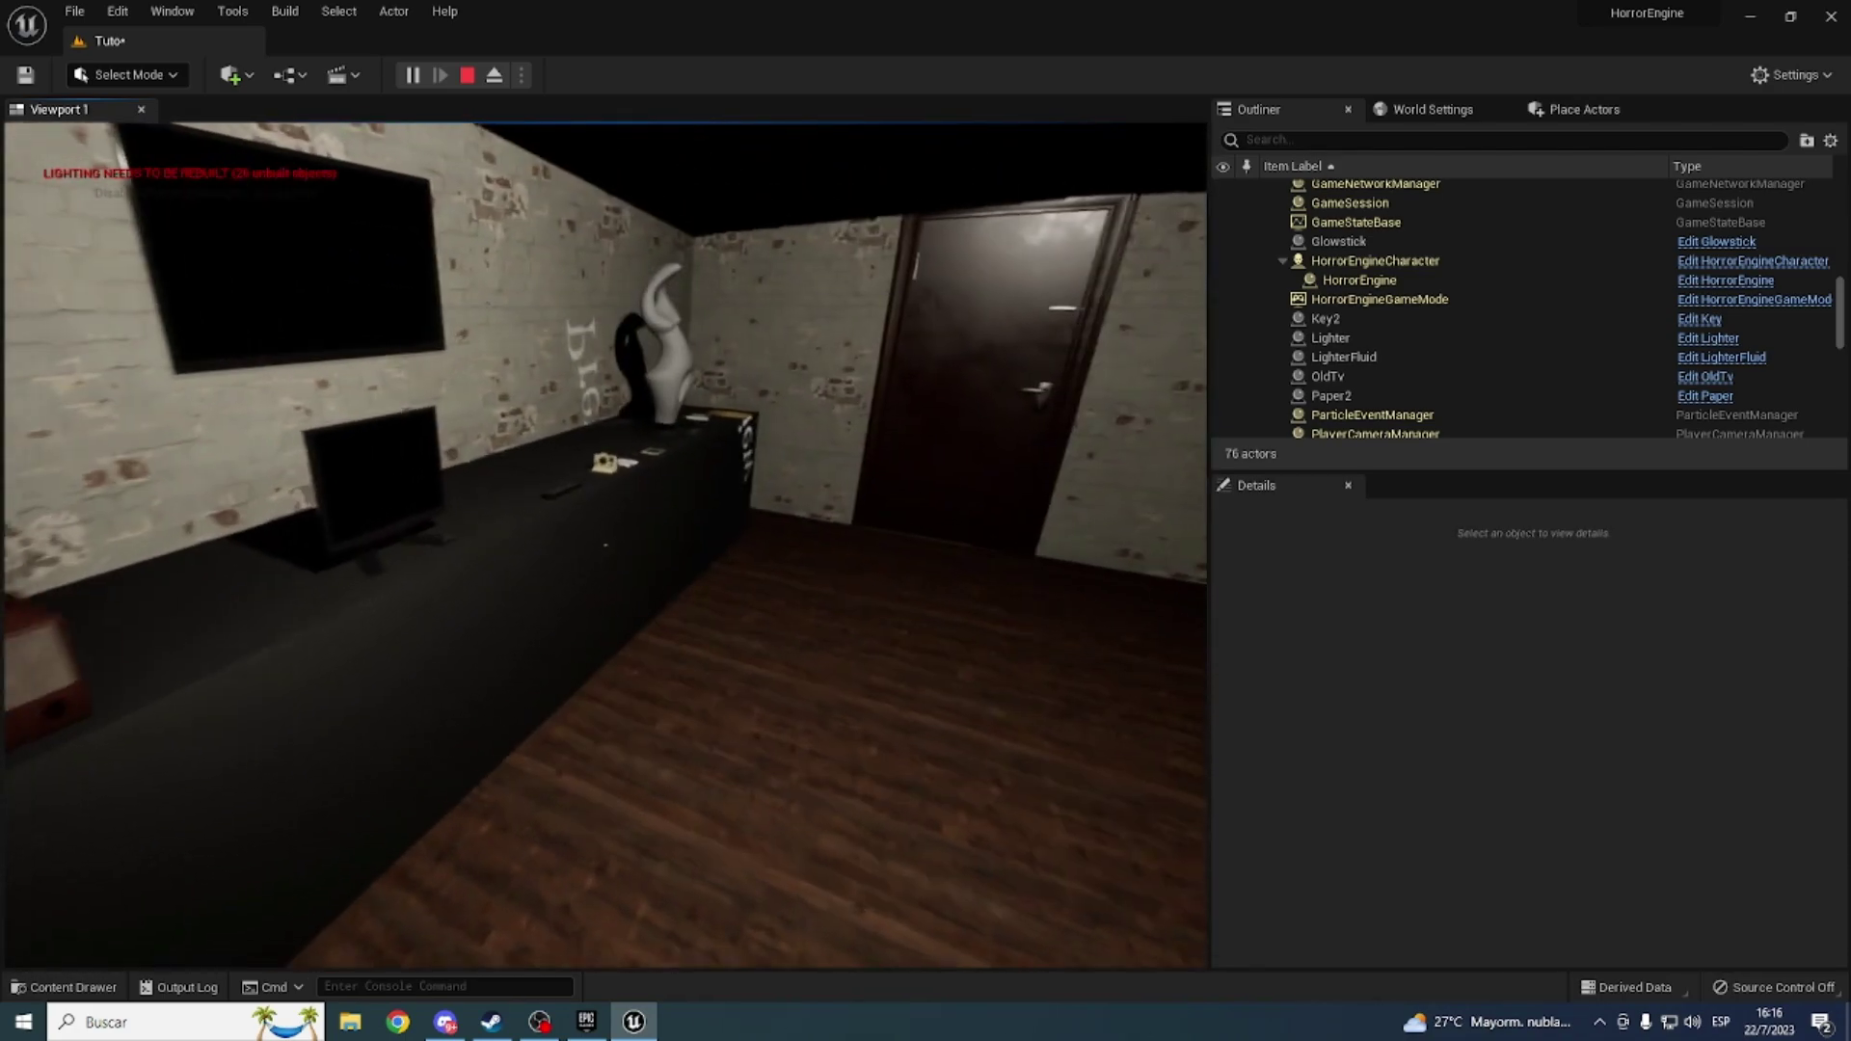
{"action": "key", "text": "w"}
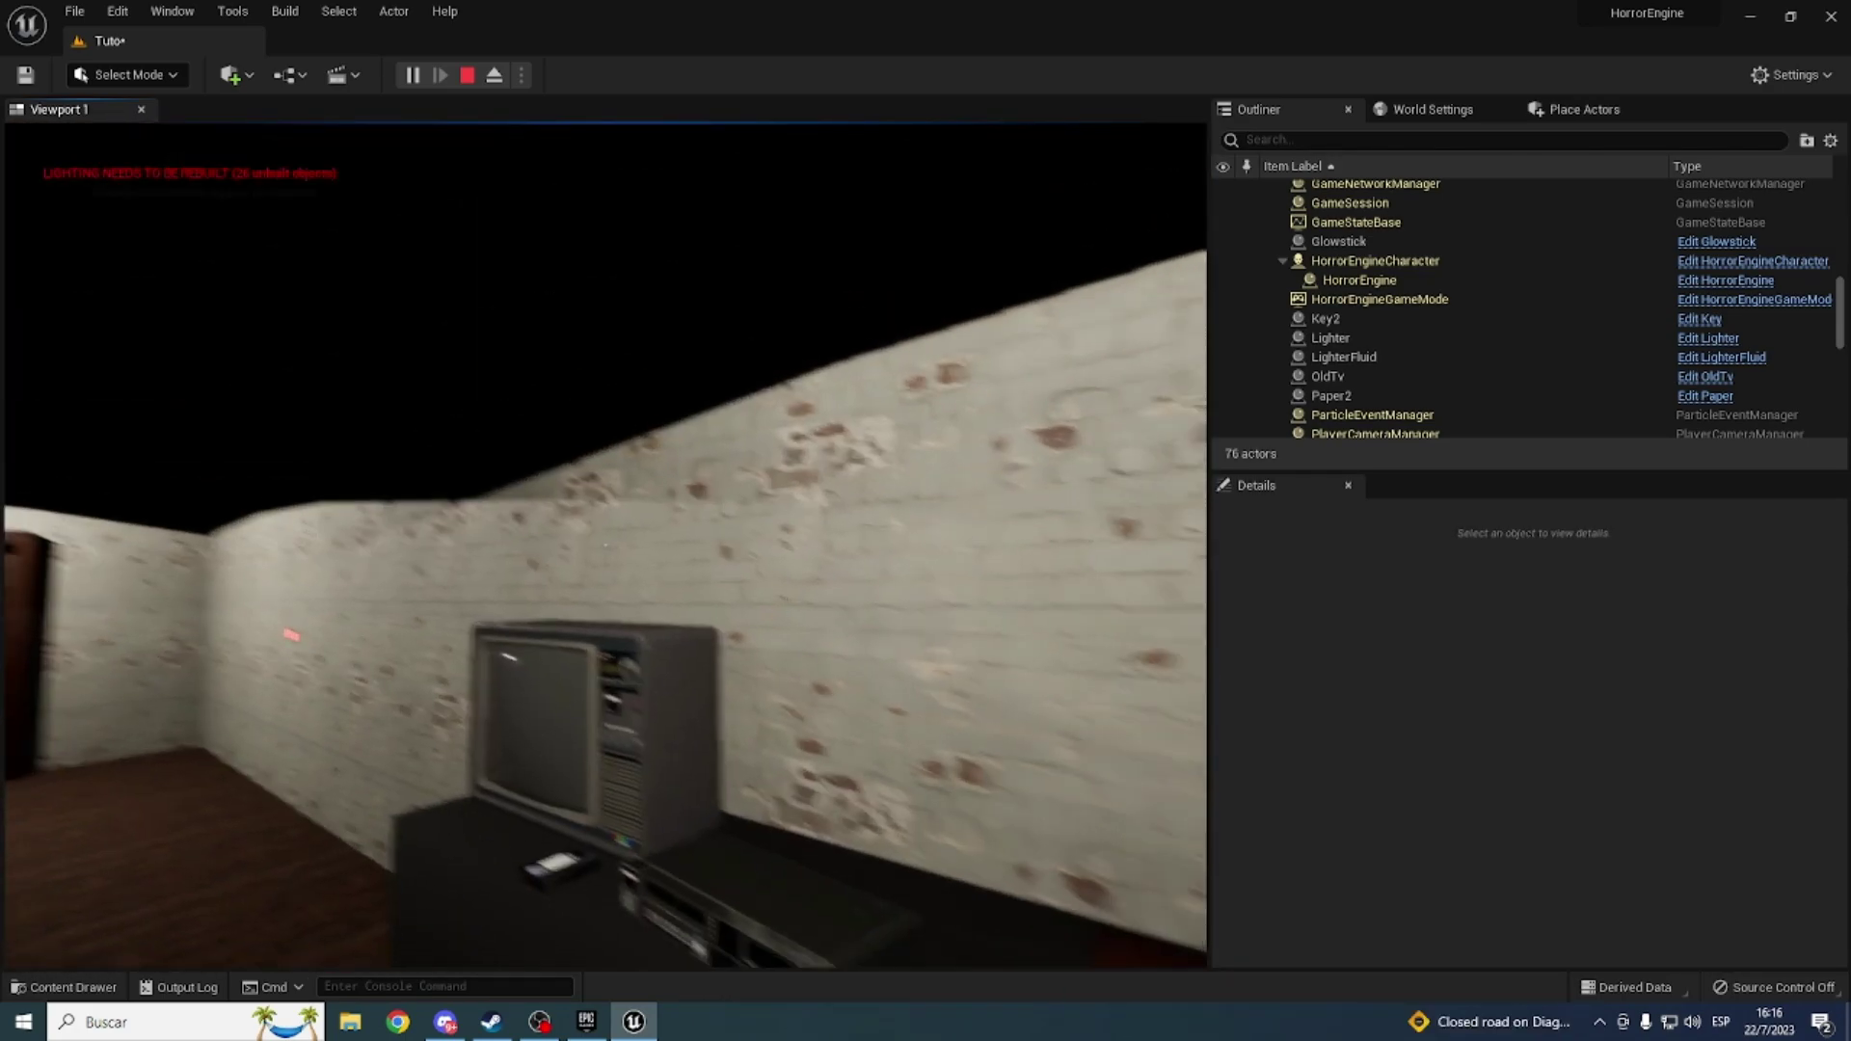
{"action": "key", "text": "w"}
{"action": "key", "text": "w"}
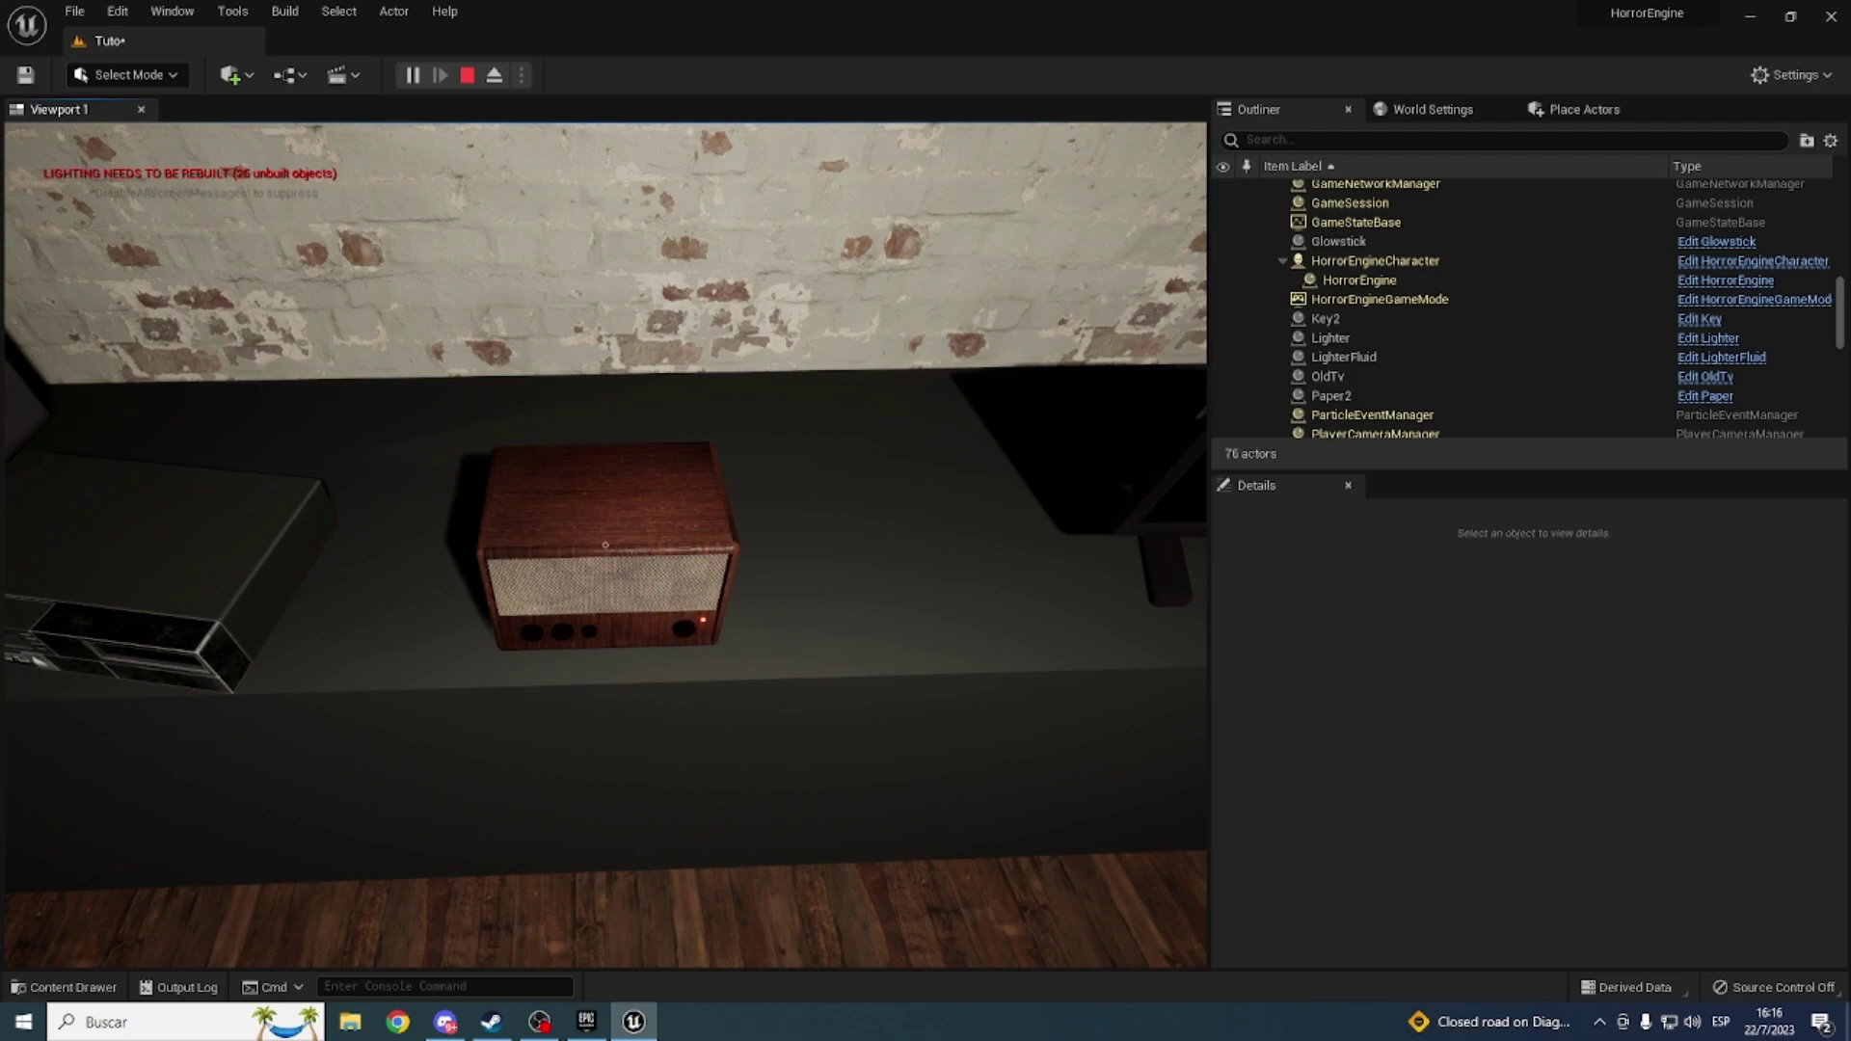
{"action": "key", "text": "Escape"}
{"action": "key", "text": "f"}
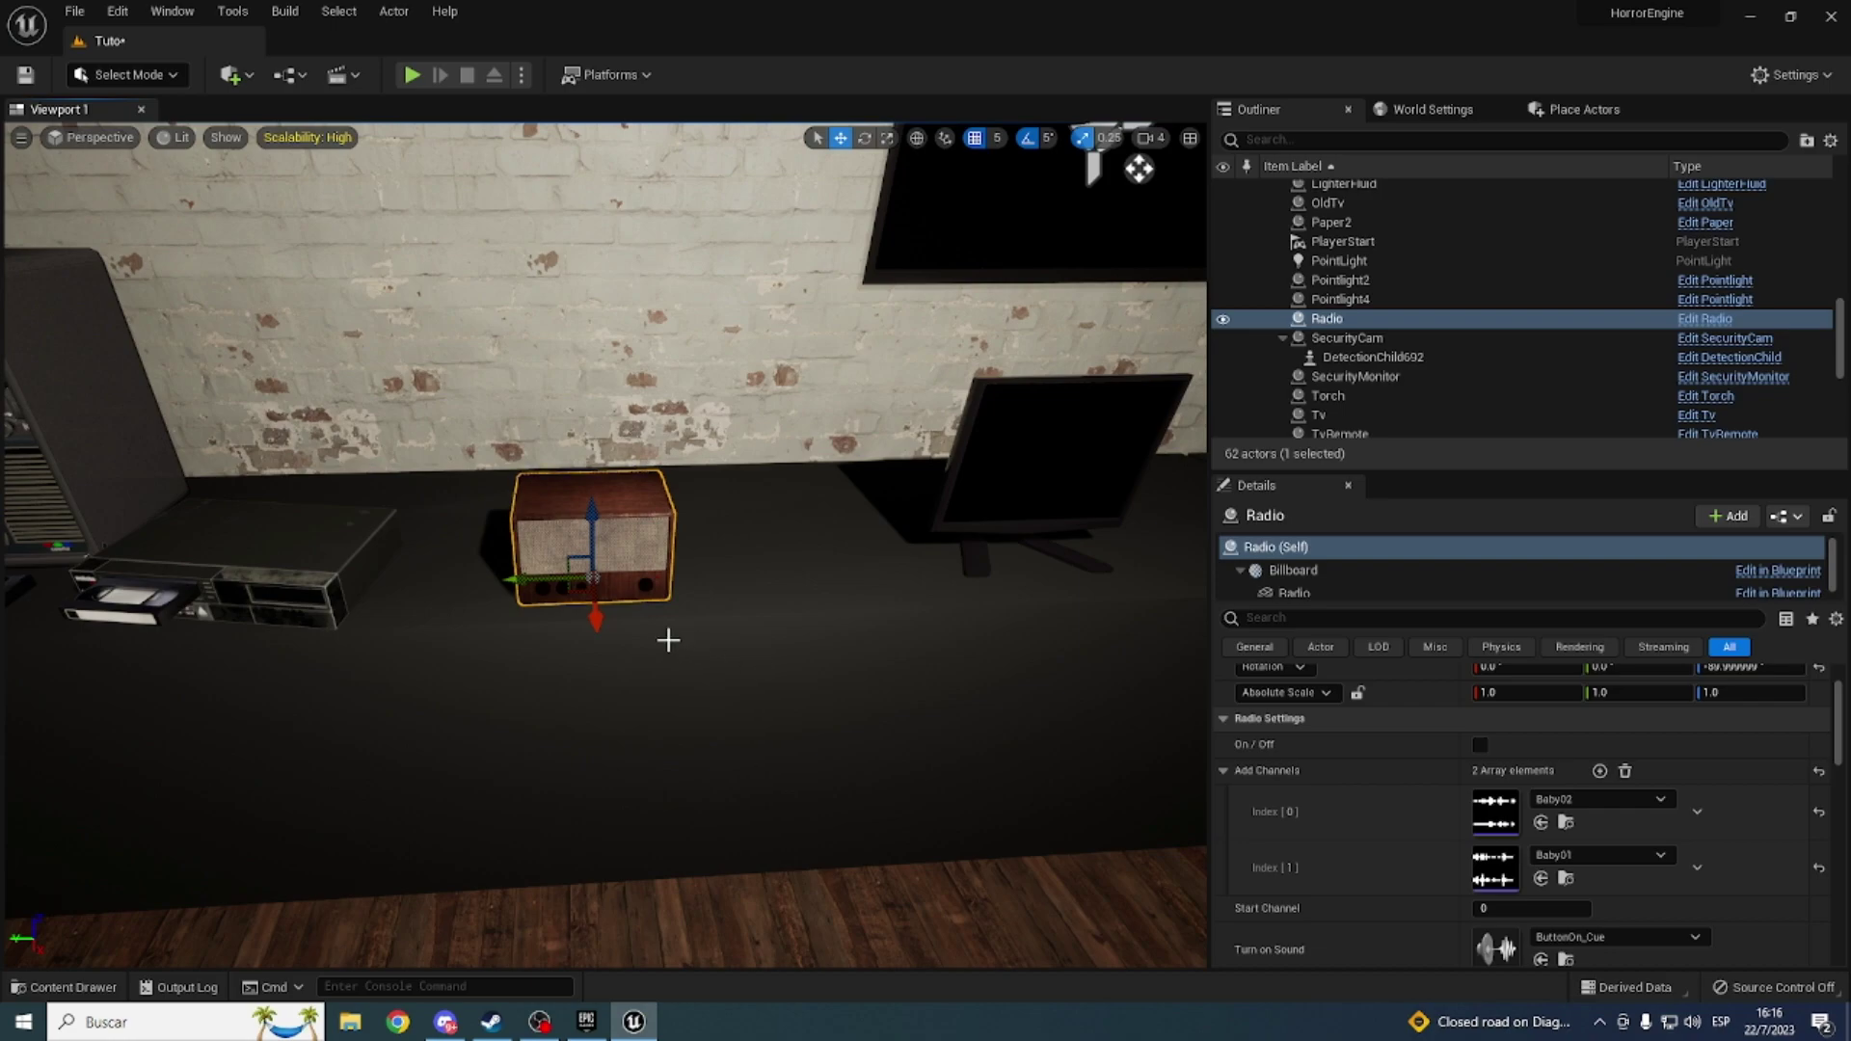
Step: Select the OldTv, flick its On/Off on and off to preview the screen, then select the VhsPlayer
{"action": "right_click_drag", "start_coordinate": [668, 640], "coordinate": [668, 640]}
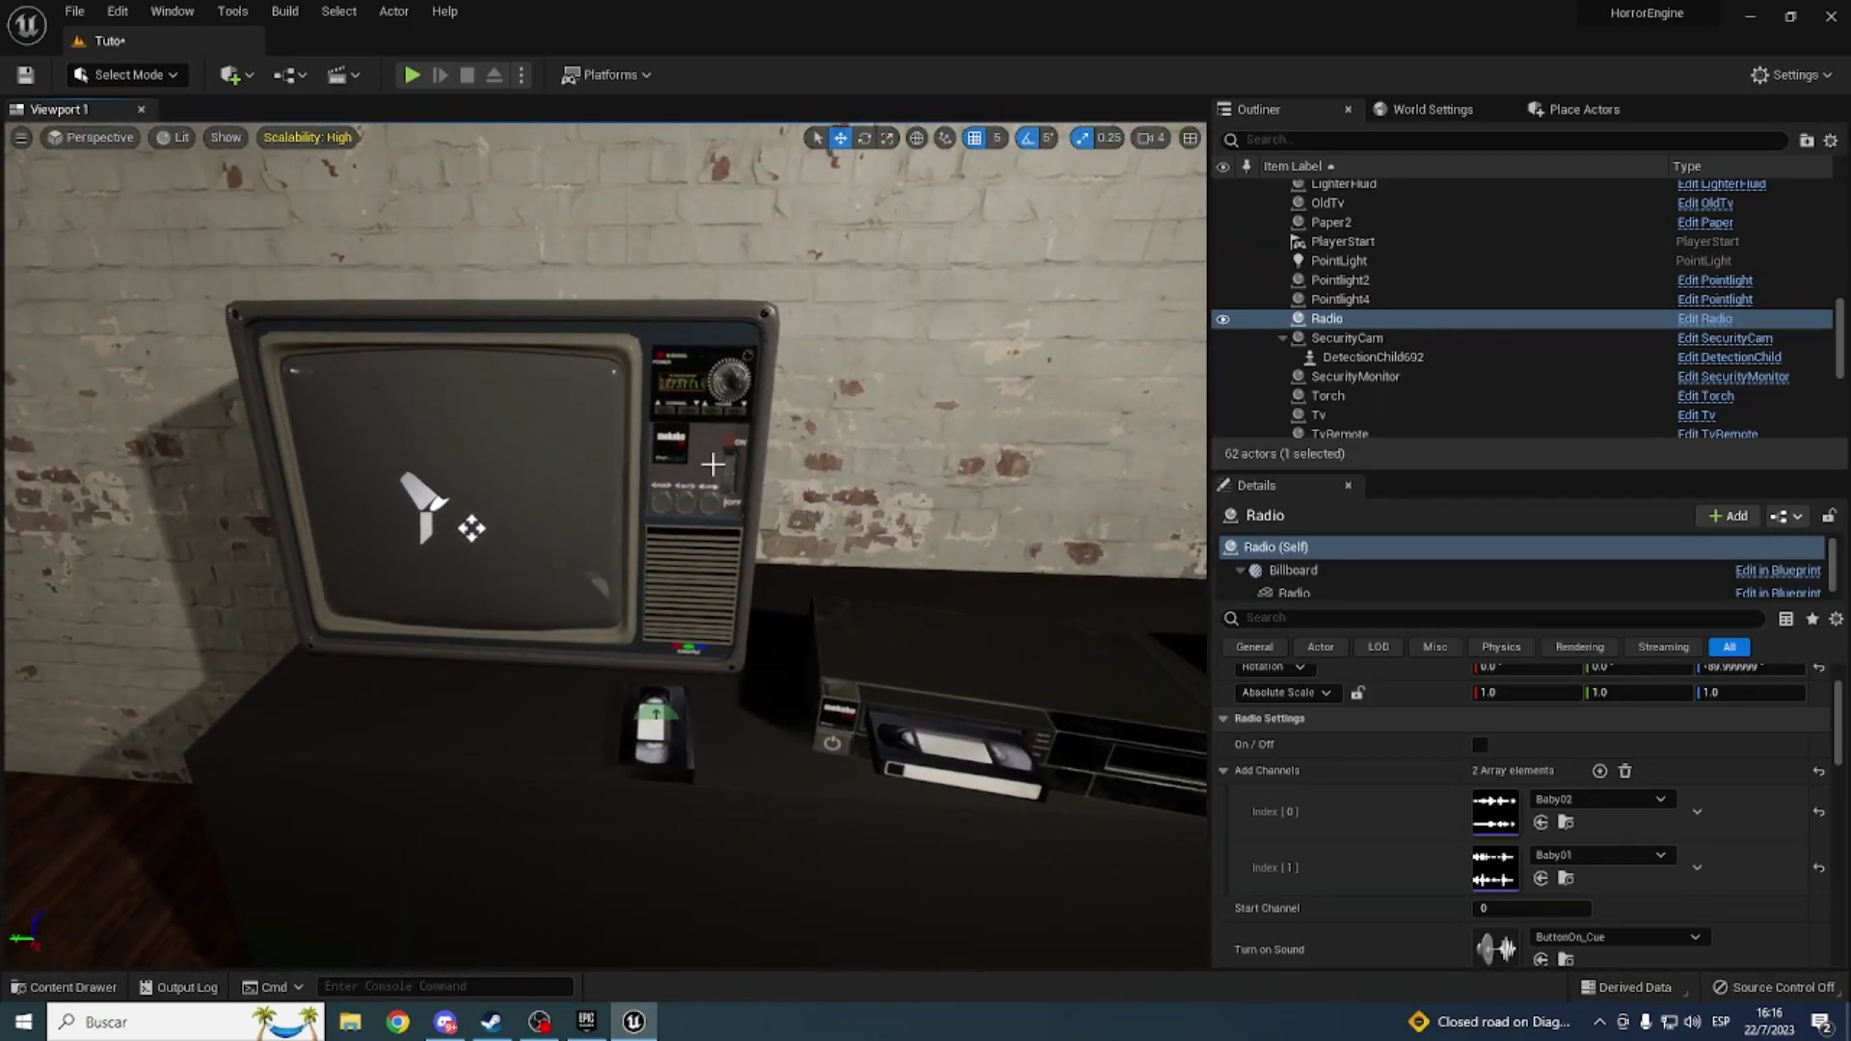
{"action": "left_click", "coordinate": [608, 599]}
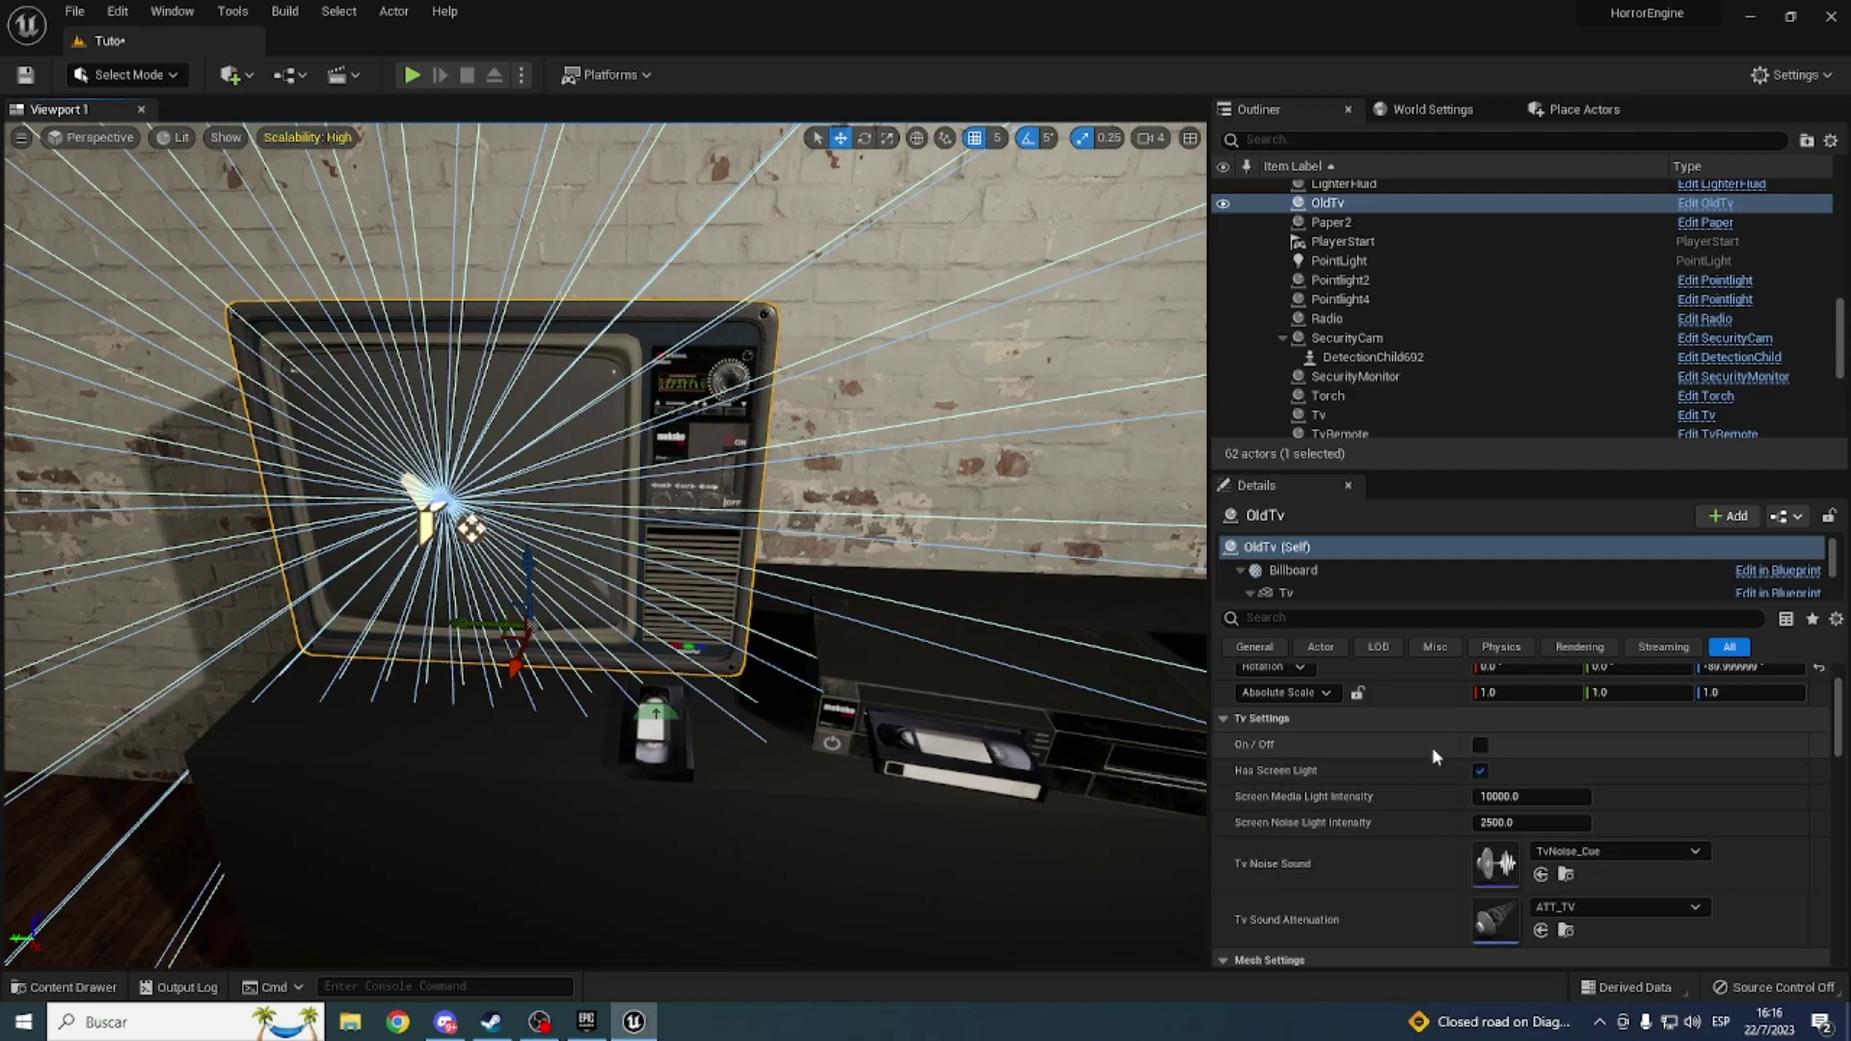
{"action": "left_click", "coordinate": [1480, 745]}
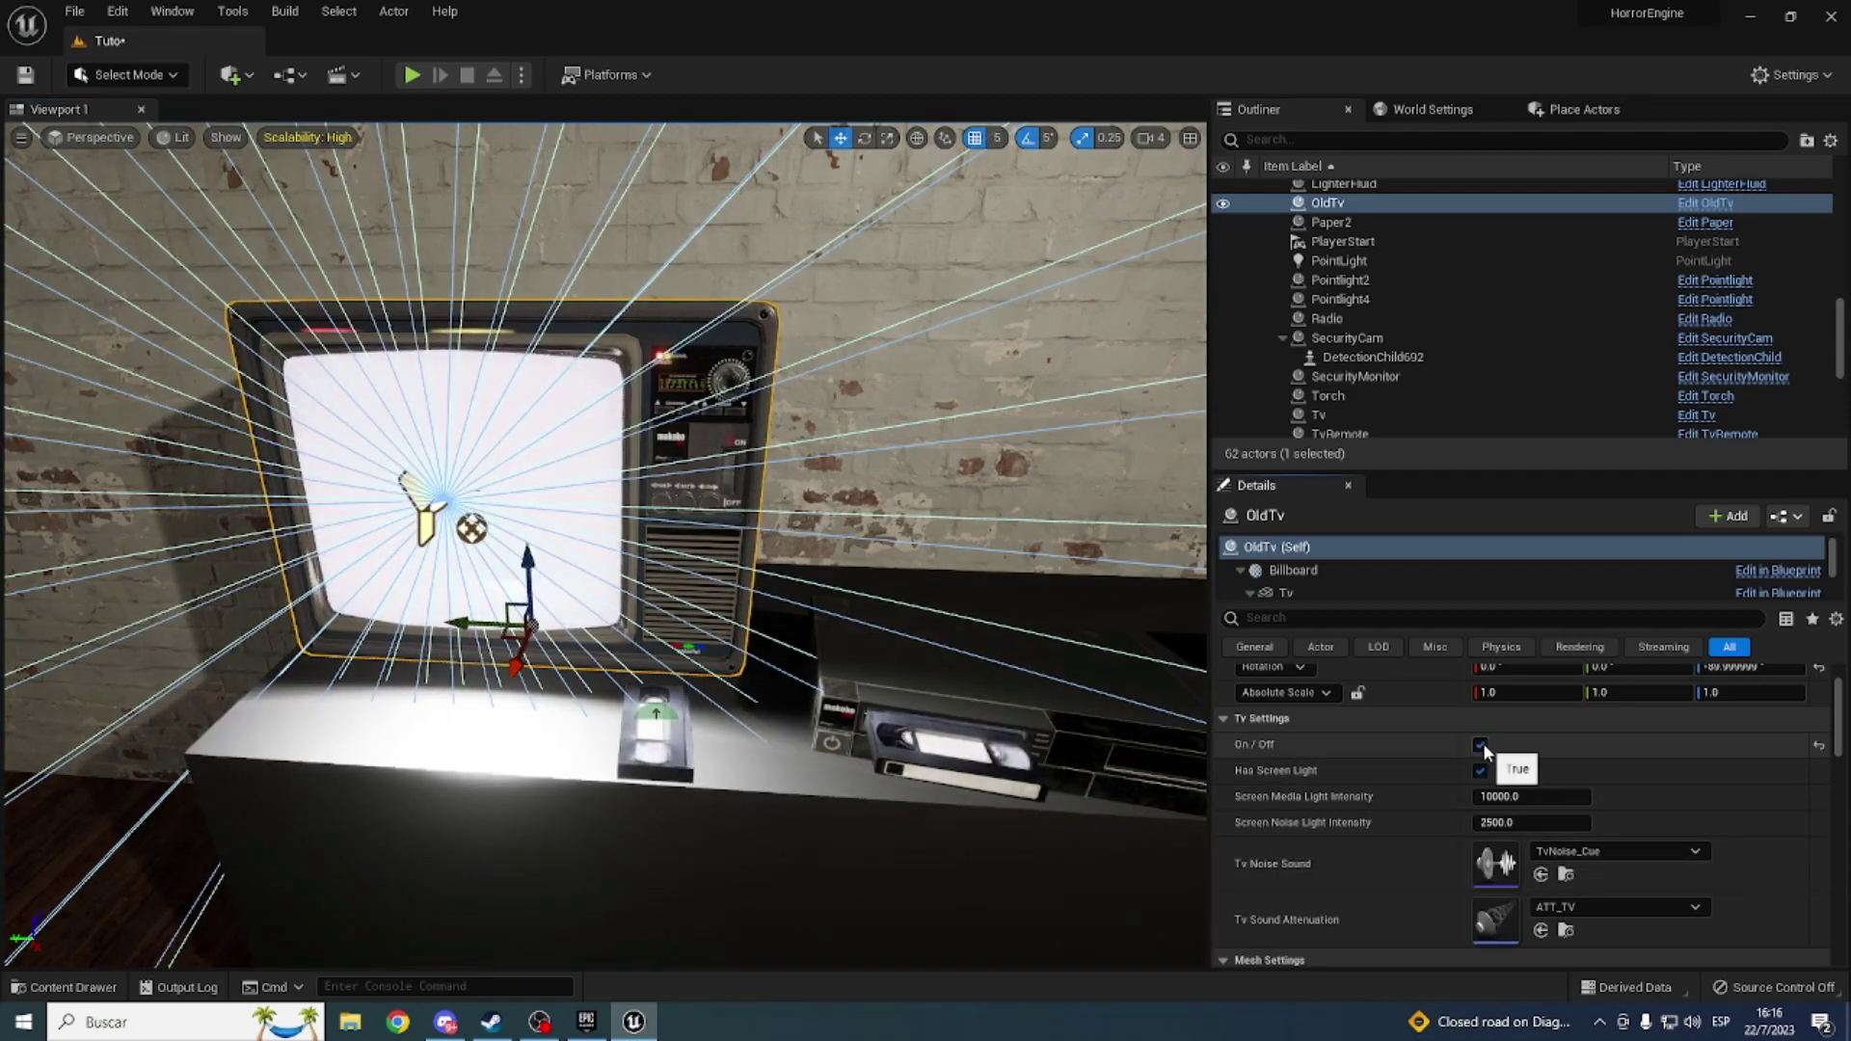
{"action": "left_click", "coordinate": [744, 826]}
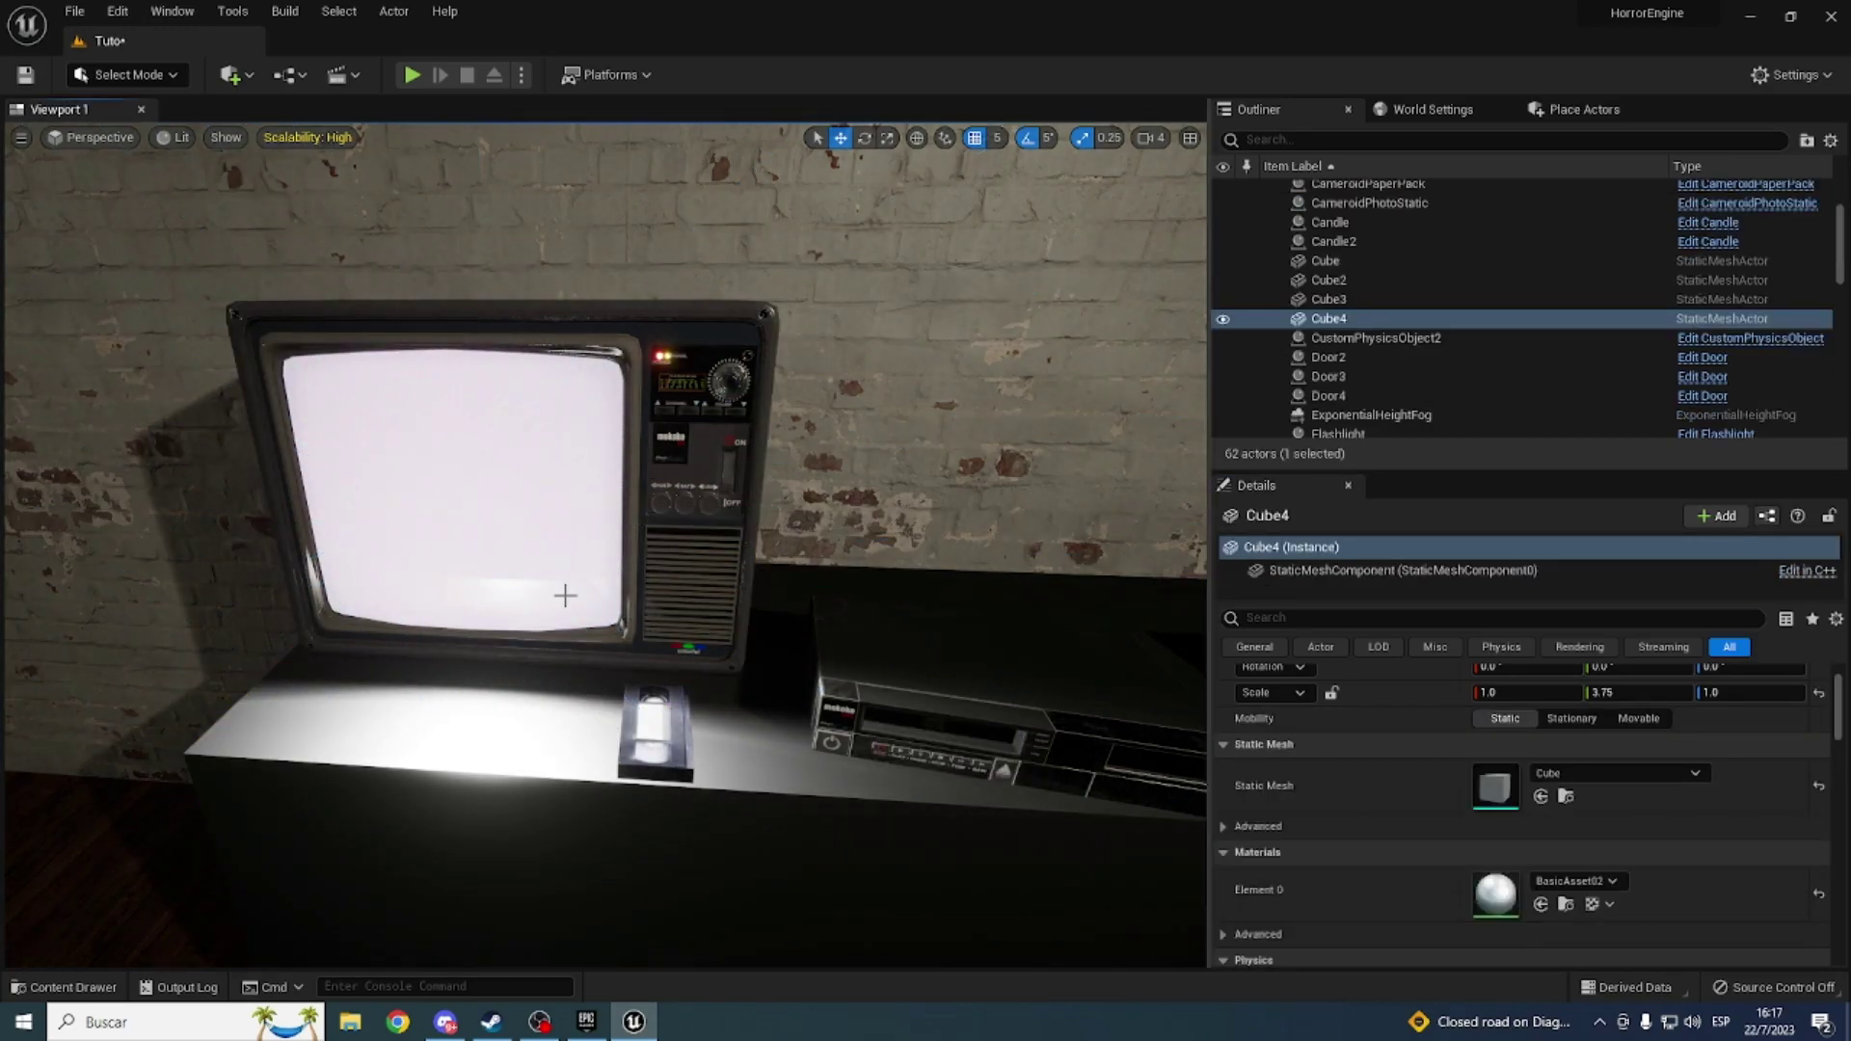
{"action": "left_click", "coordinate": [463, 524]}
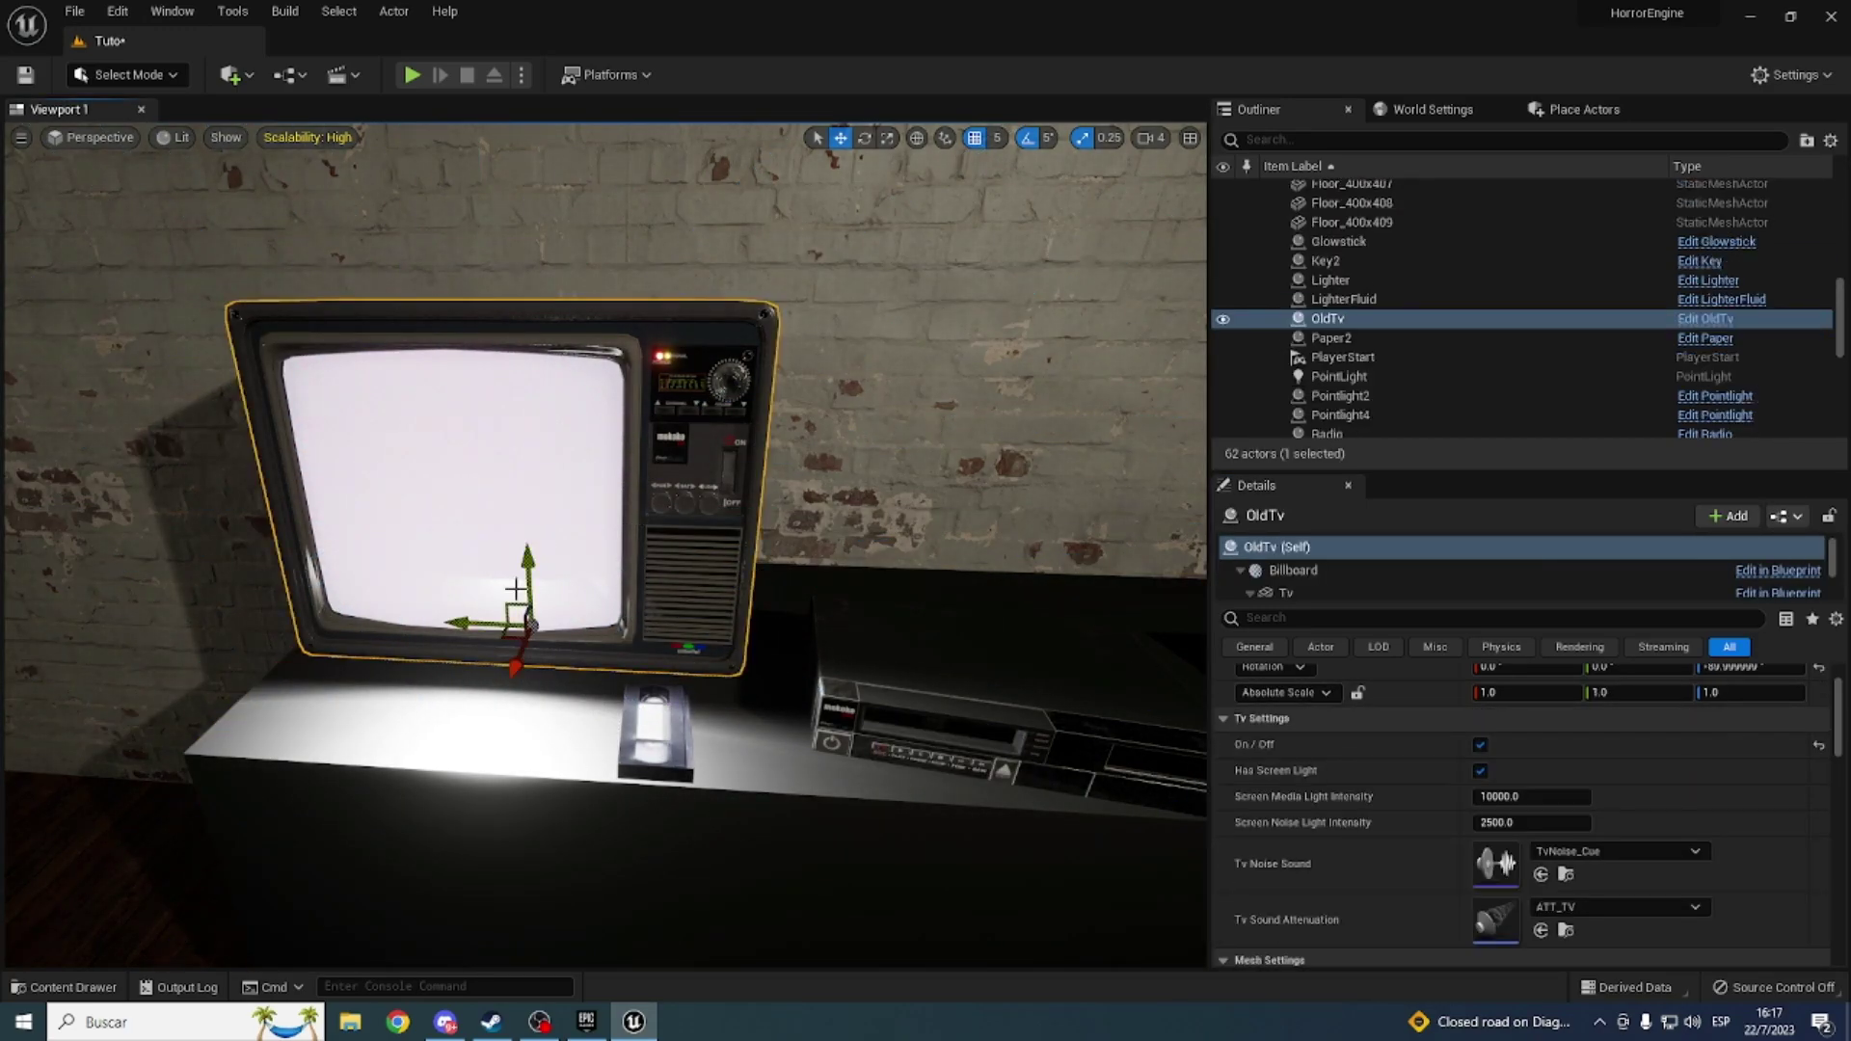
{"action": "left_click", "coordinate": [1479, 747]}
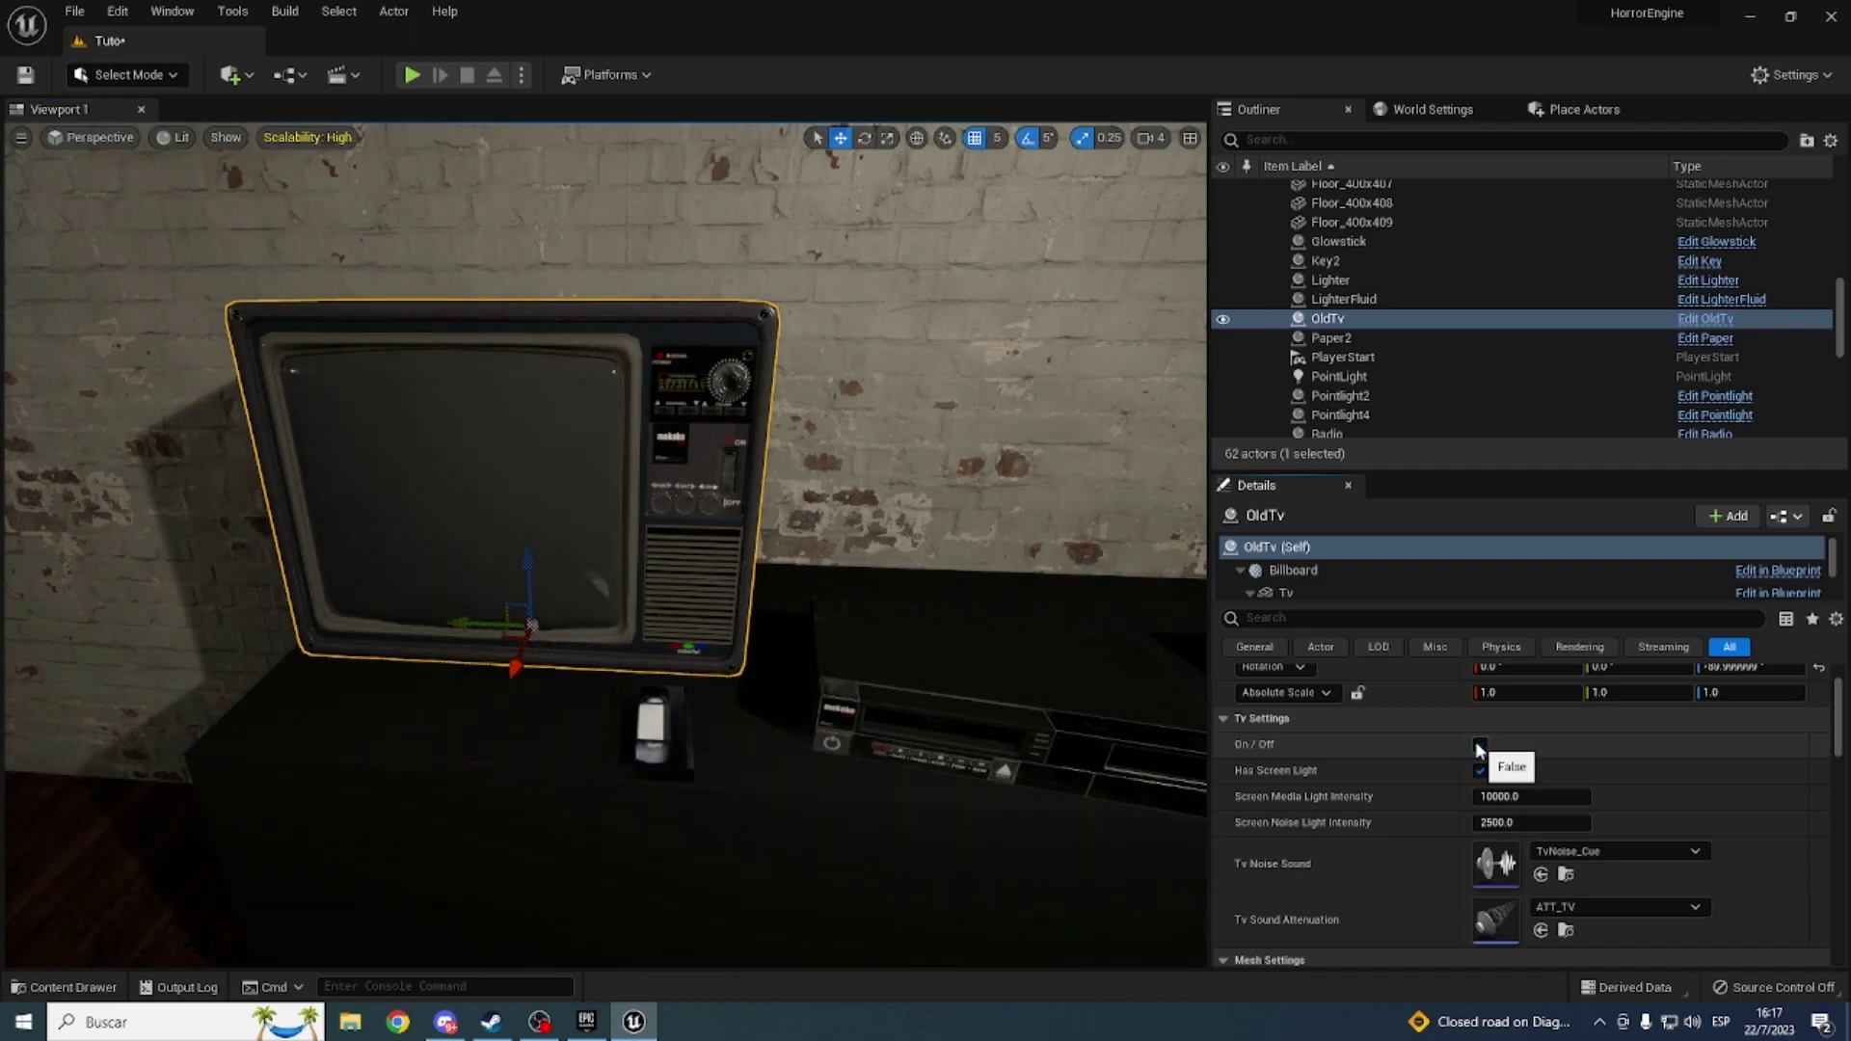
{"action": "left_click", "coordinate": [1478, 747]}
{"action": "left_click", "coordinate": [1479, 747]}
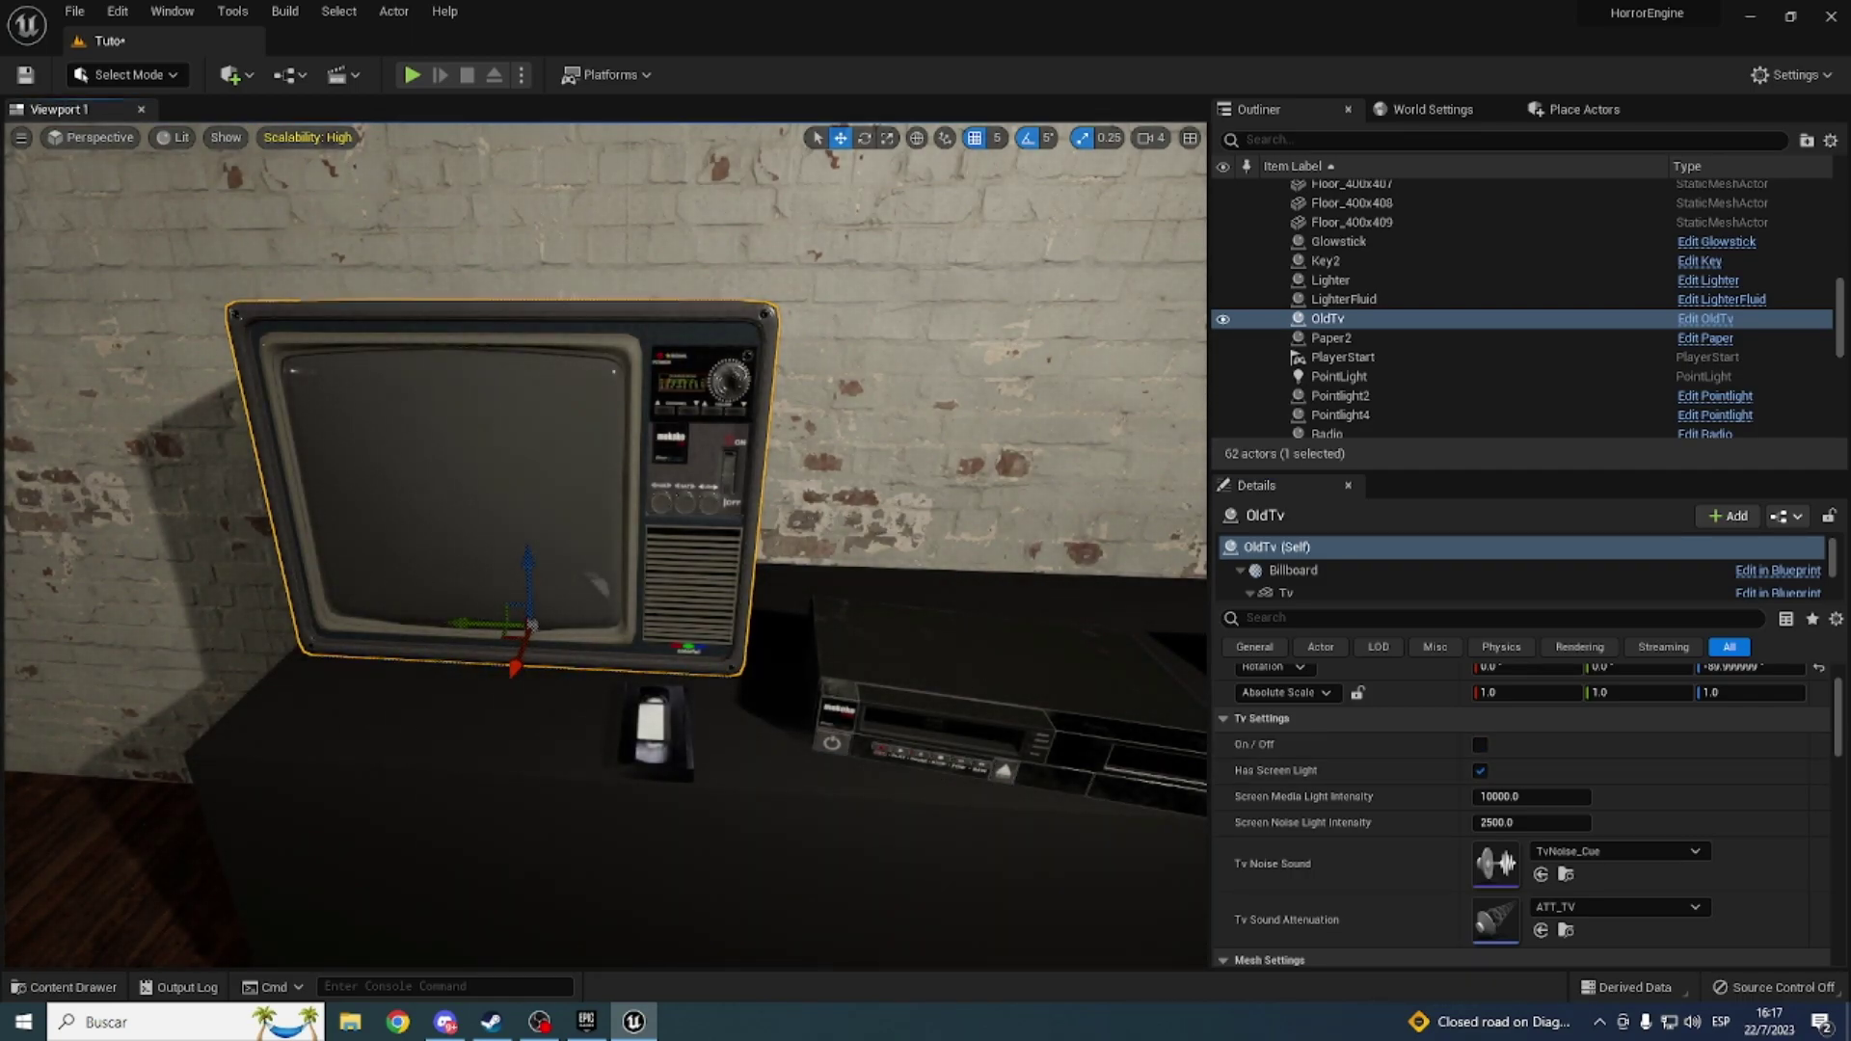
{"action": "left_click", "coordinate": [967, 674]}
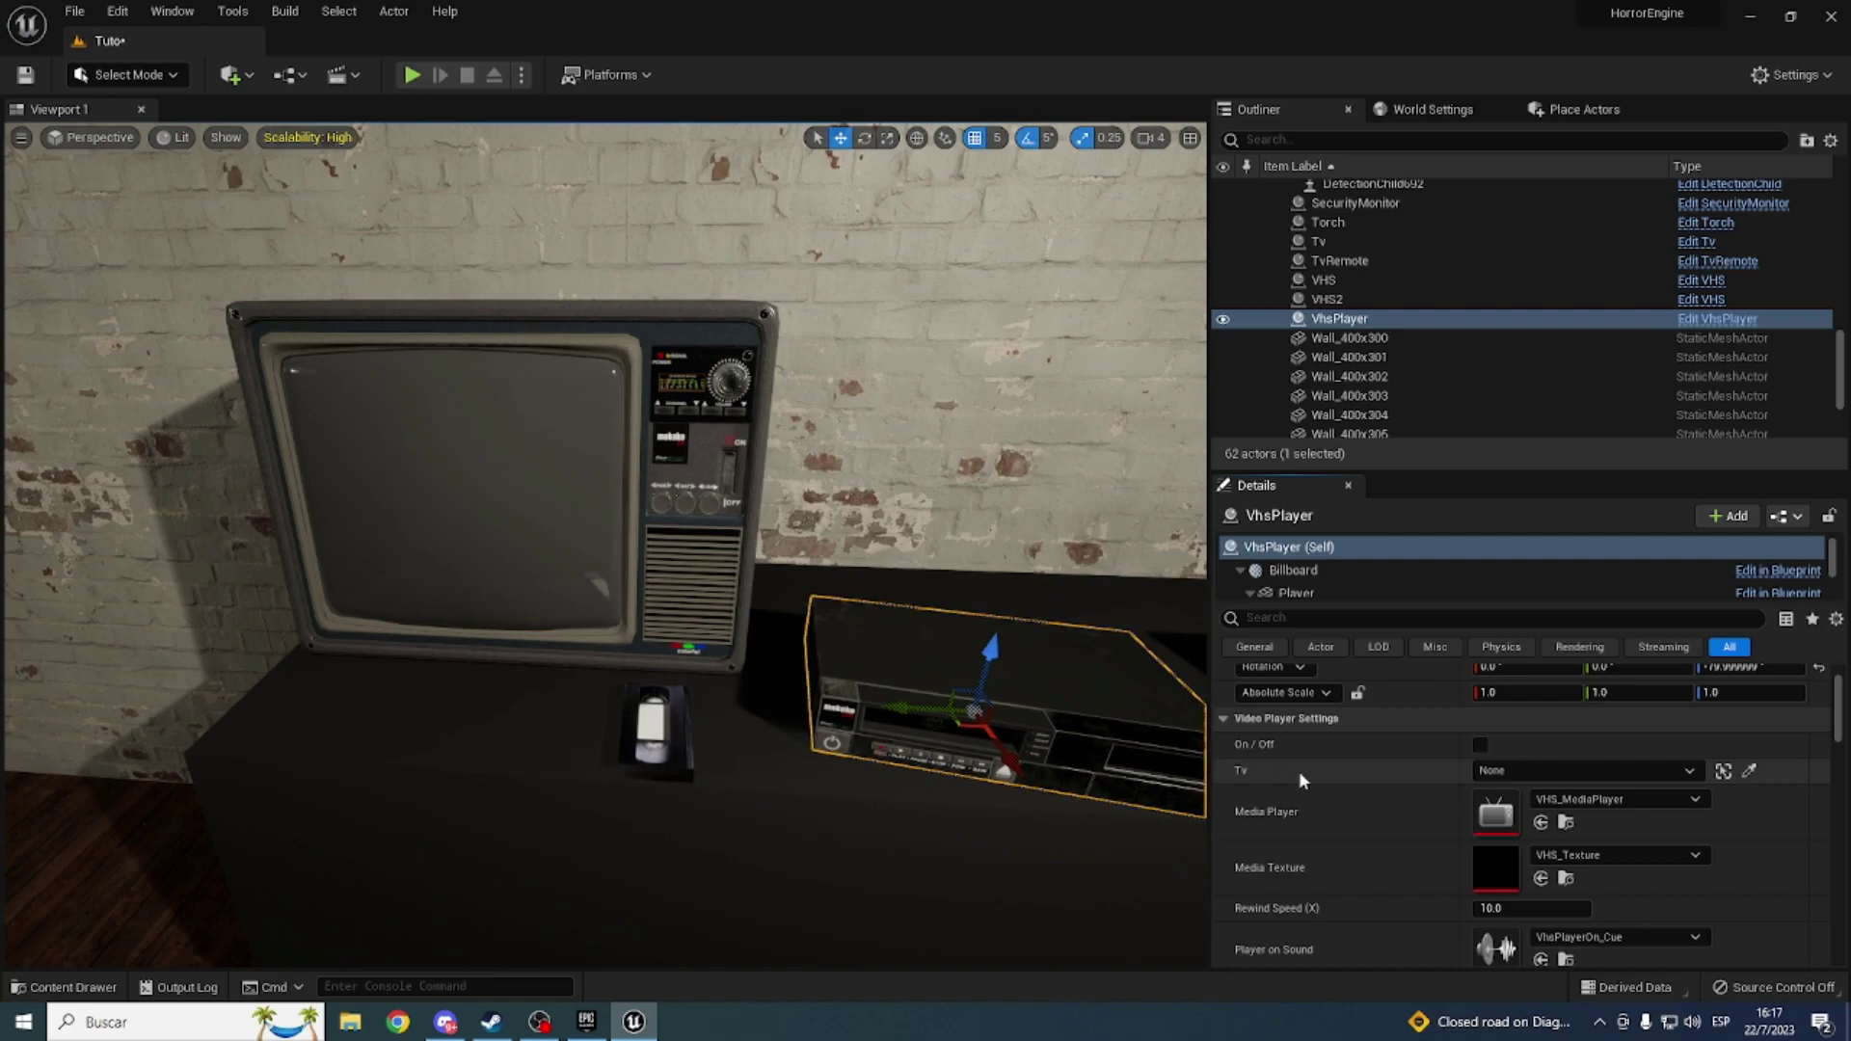
Step: Link the VhsPlayer's Tv field to the OldTv using the Pick Actor eyedropper
{"action": "left_click", "coordinate": [1752, 774]}
{"action": "right_click_drag", "start_coordinate": [617, 531], "coordinate": [526, 335]}
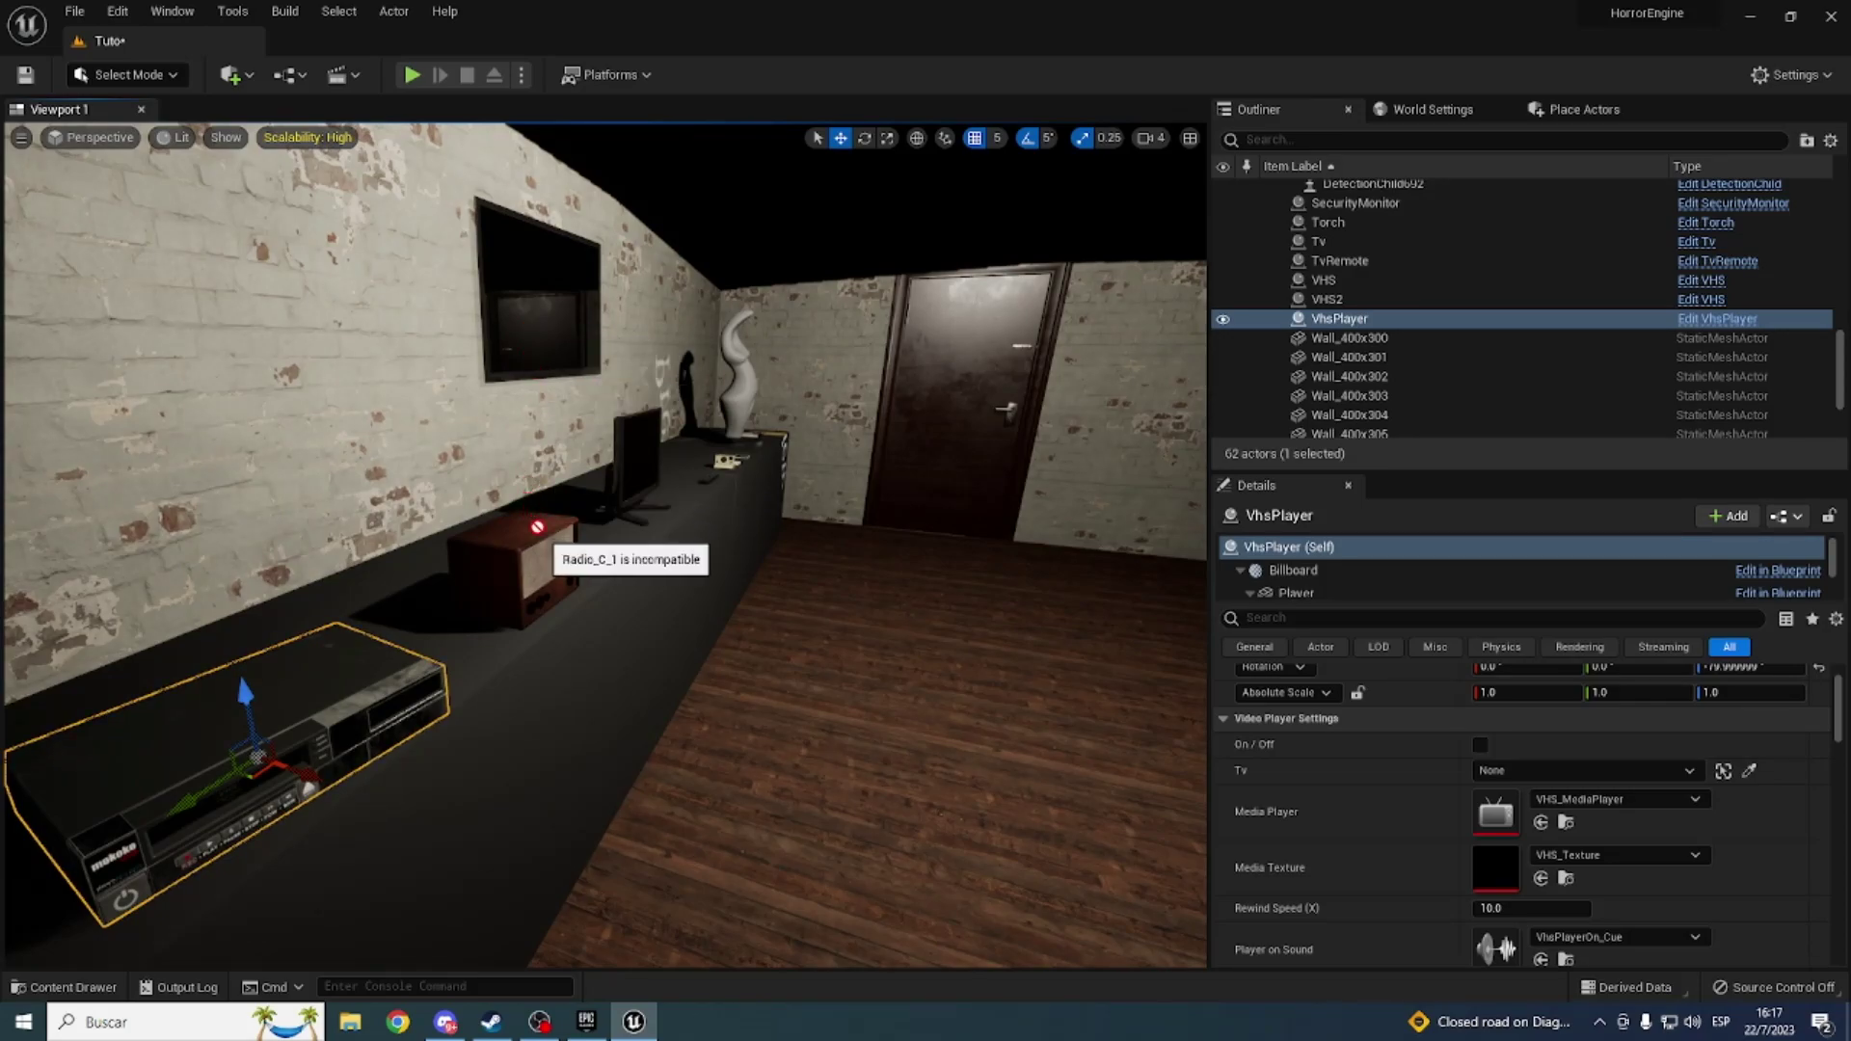
{"action": "mouse_move", "coordinate": [632, 453]}
{"action": "right_mouse_down"}
{"action": "mouse_move", "coordinate": [559, 482]}
{"action": "mouse_move", "coordinate": [525, 455]}
{"action": "right_mouse_up"}
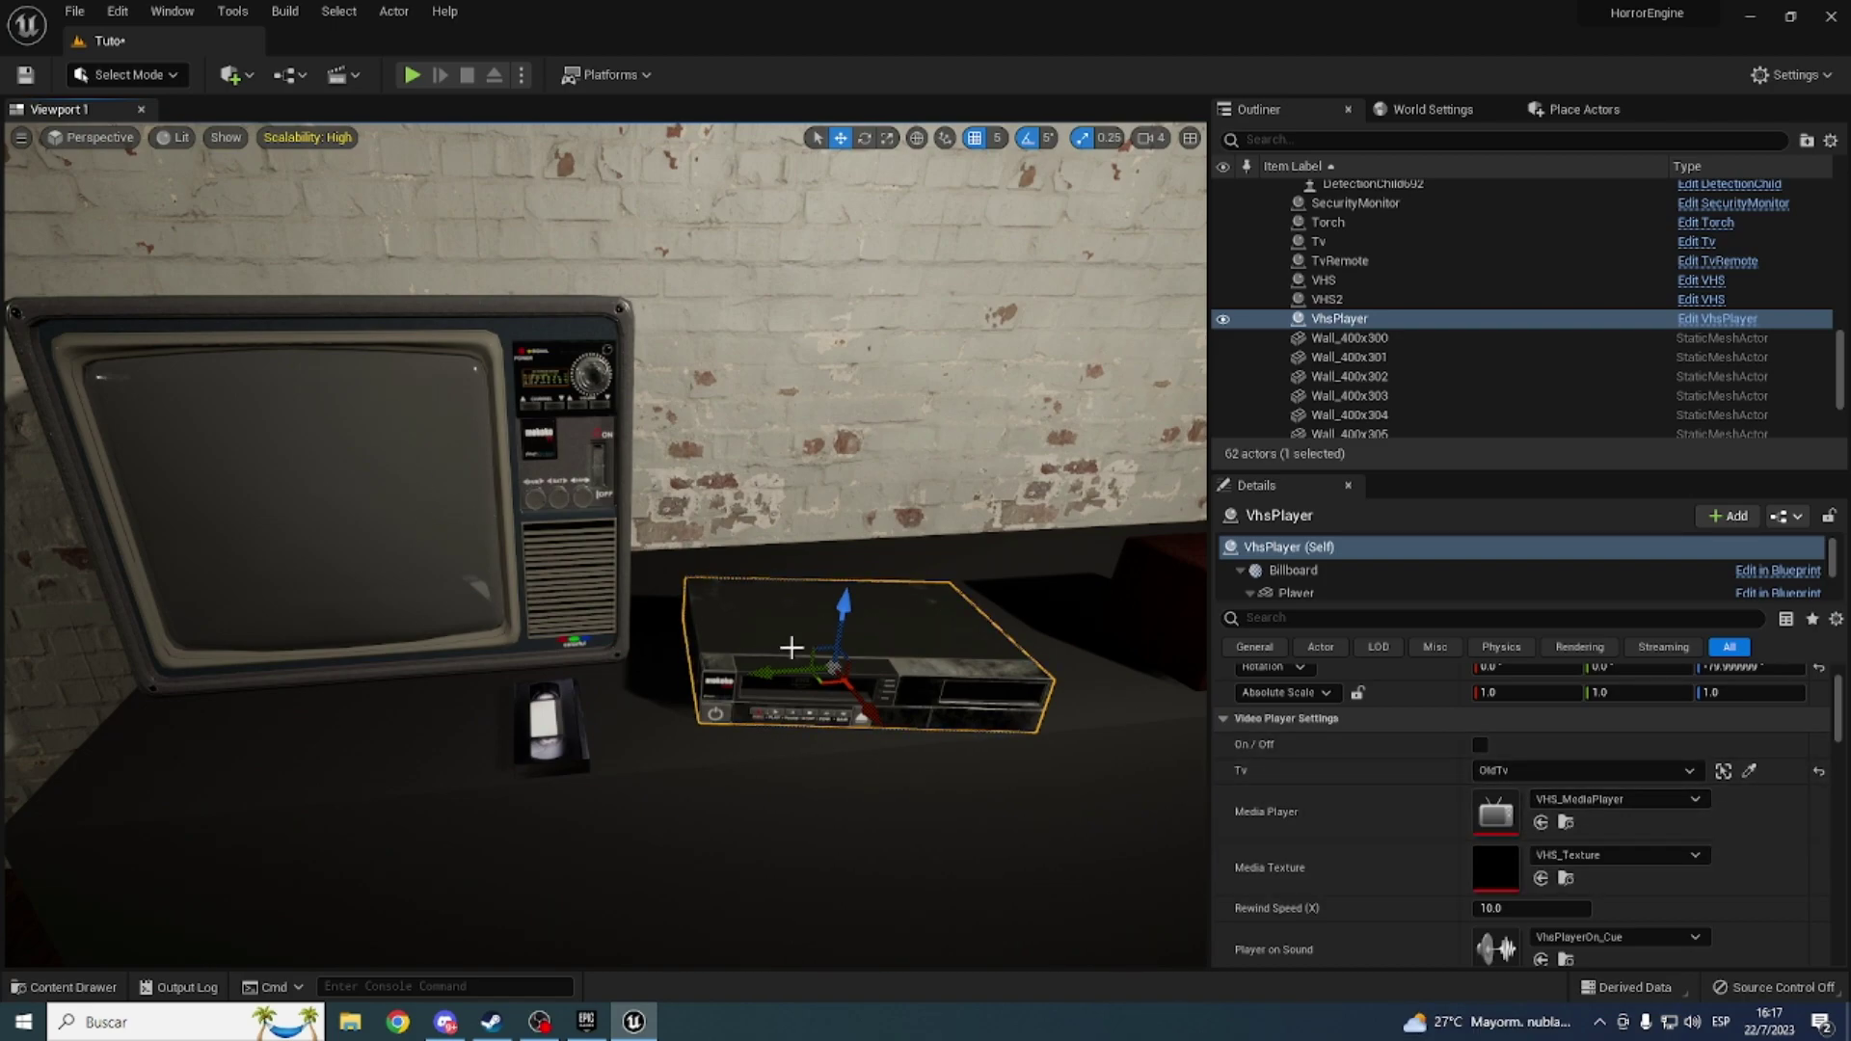
{"action": "left_click", "coordinate": [560, 734]}
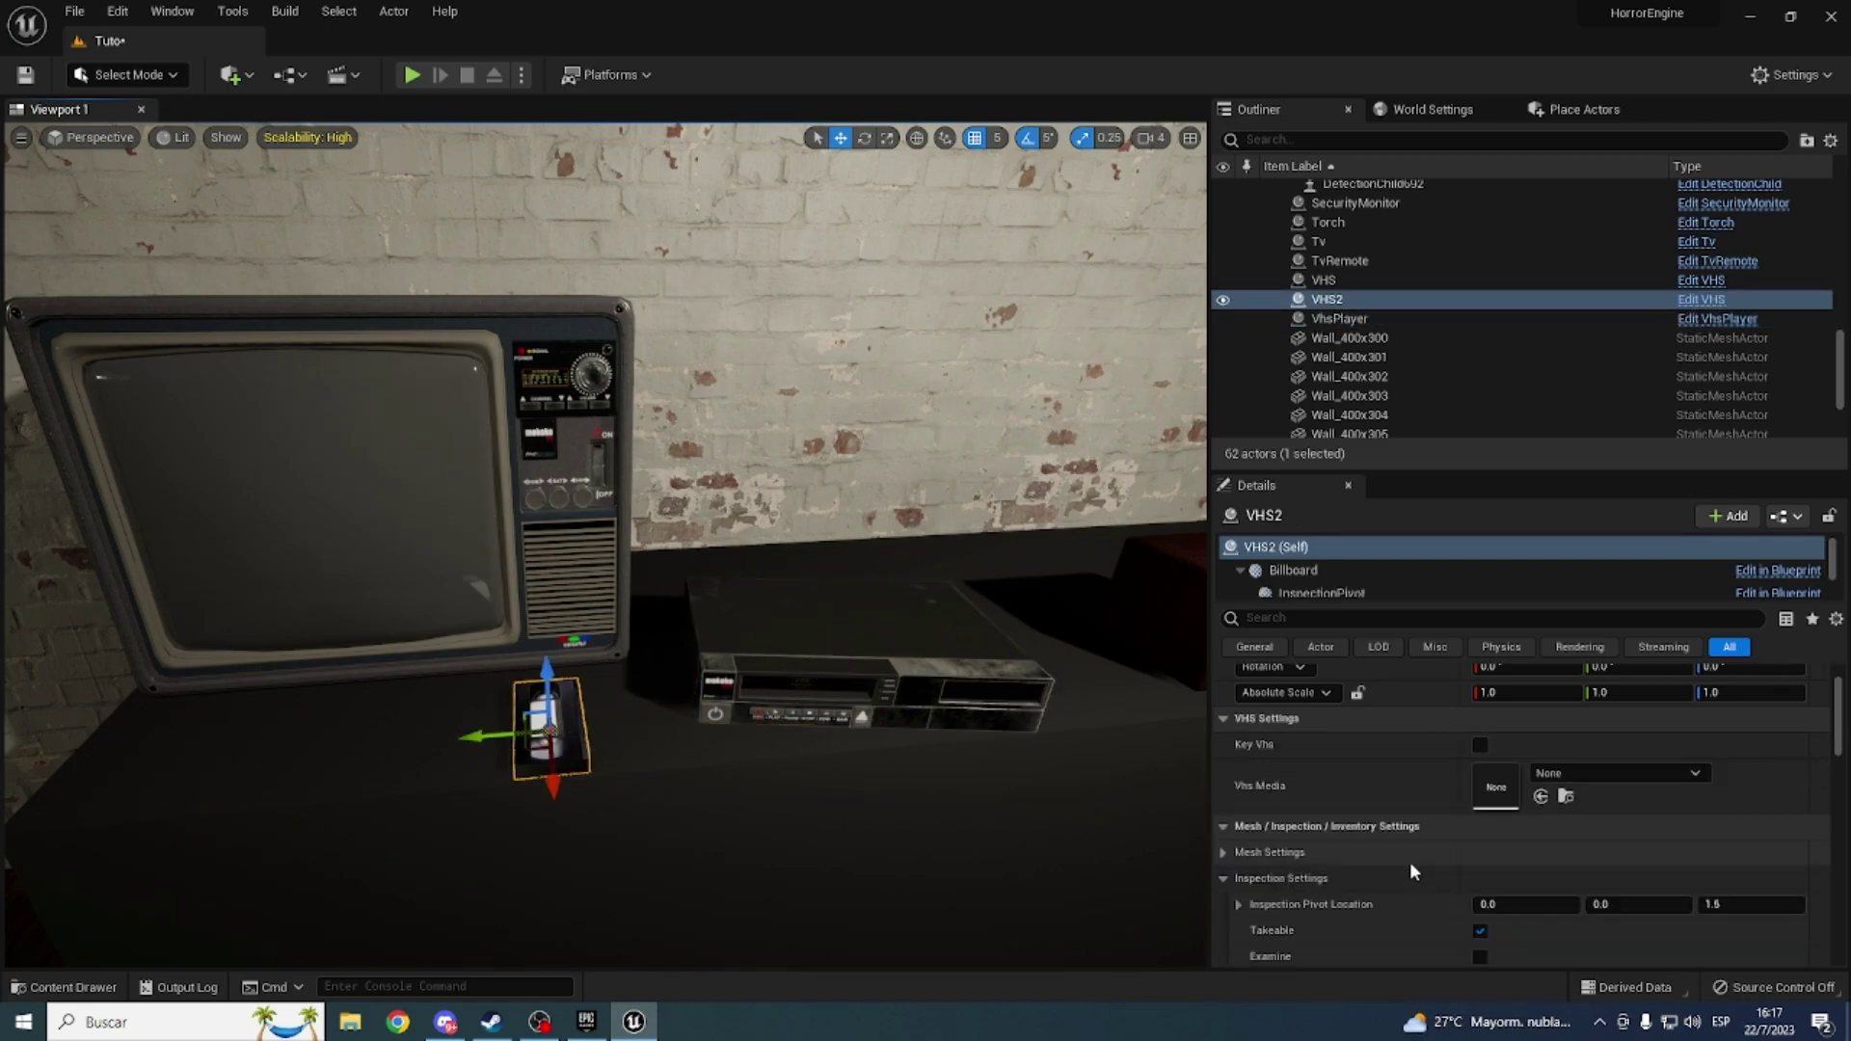
{"action": "scroll", "coordinate": [1513, 843], "scroll_direction": "up", "scroll_amount": 1}
{"action": "scroll", "coordinate": [1513, 843], "scroll_direction": "down", "scroll_amount": 1}
{"action": "scroll", "coordinate": [1509, 848], "scroll_direction": "up", "scroll_amount": 1}
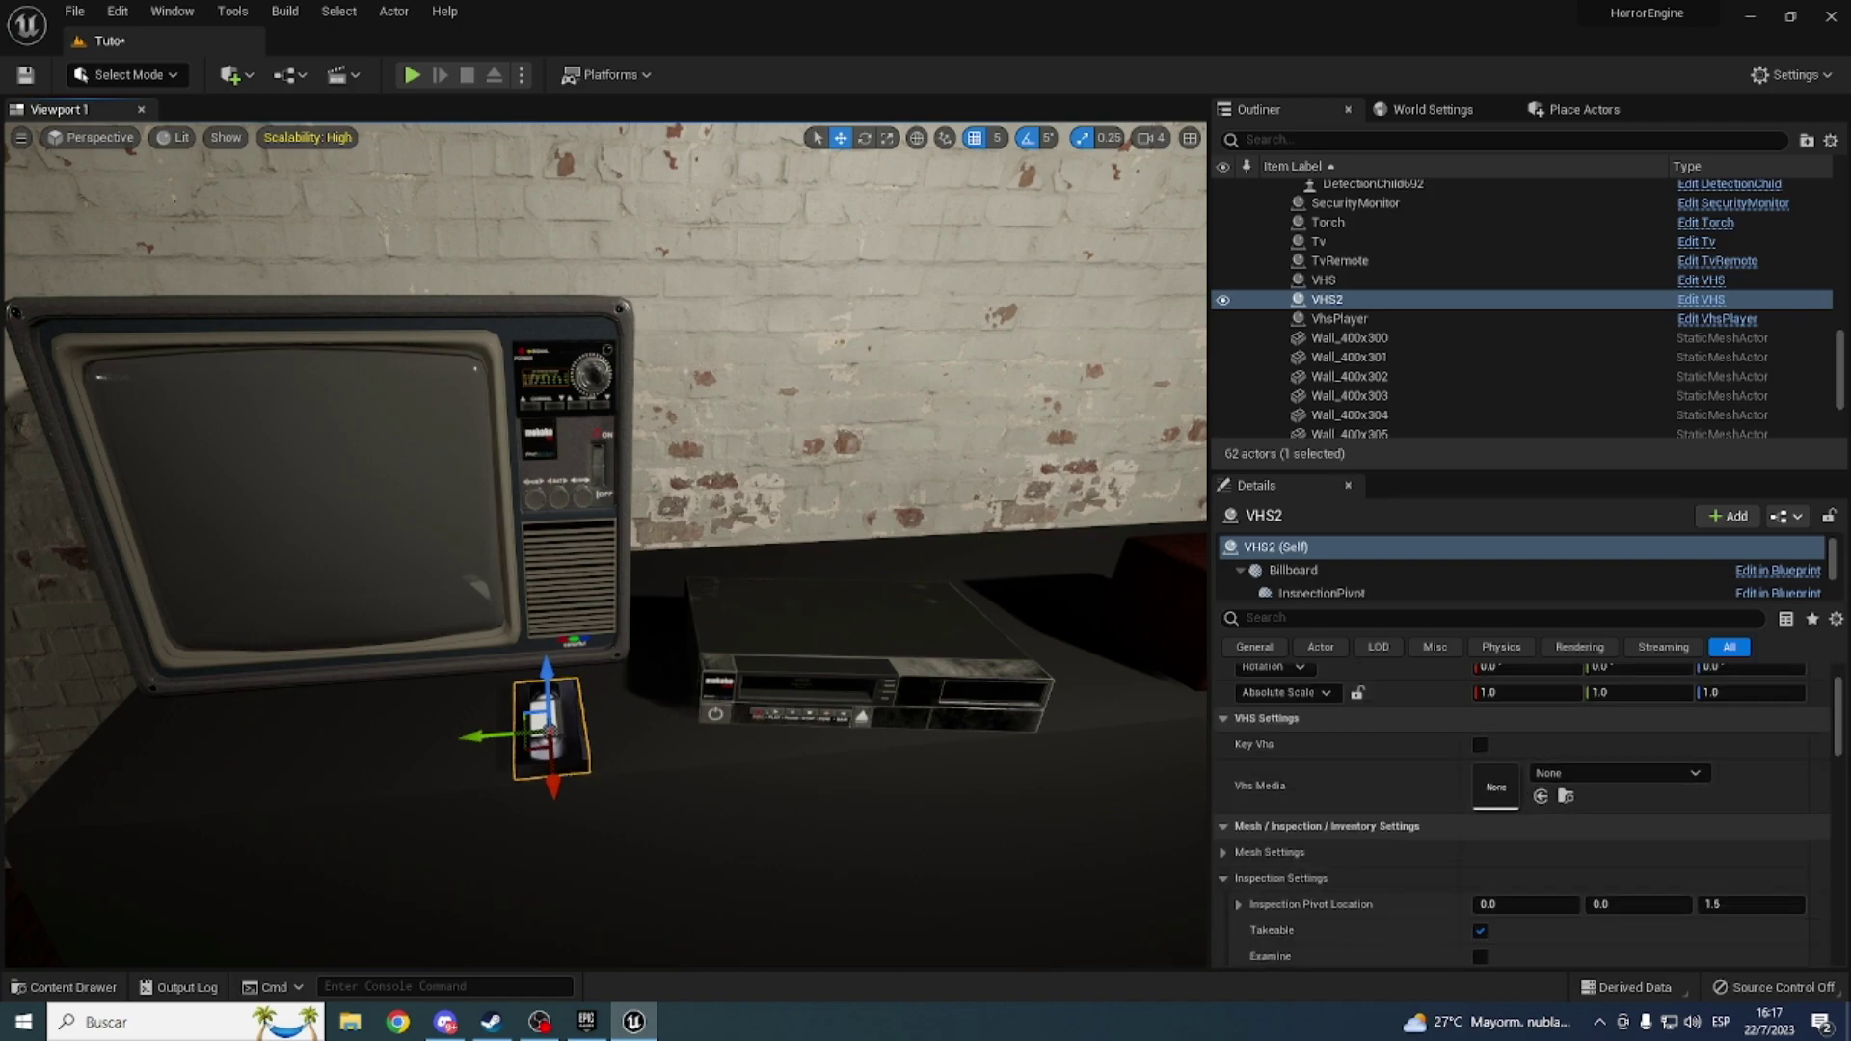
{"action": "left_click", "coordinate": [831, 643]}
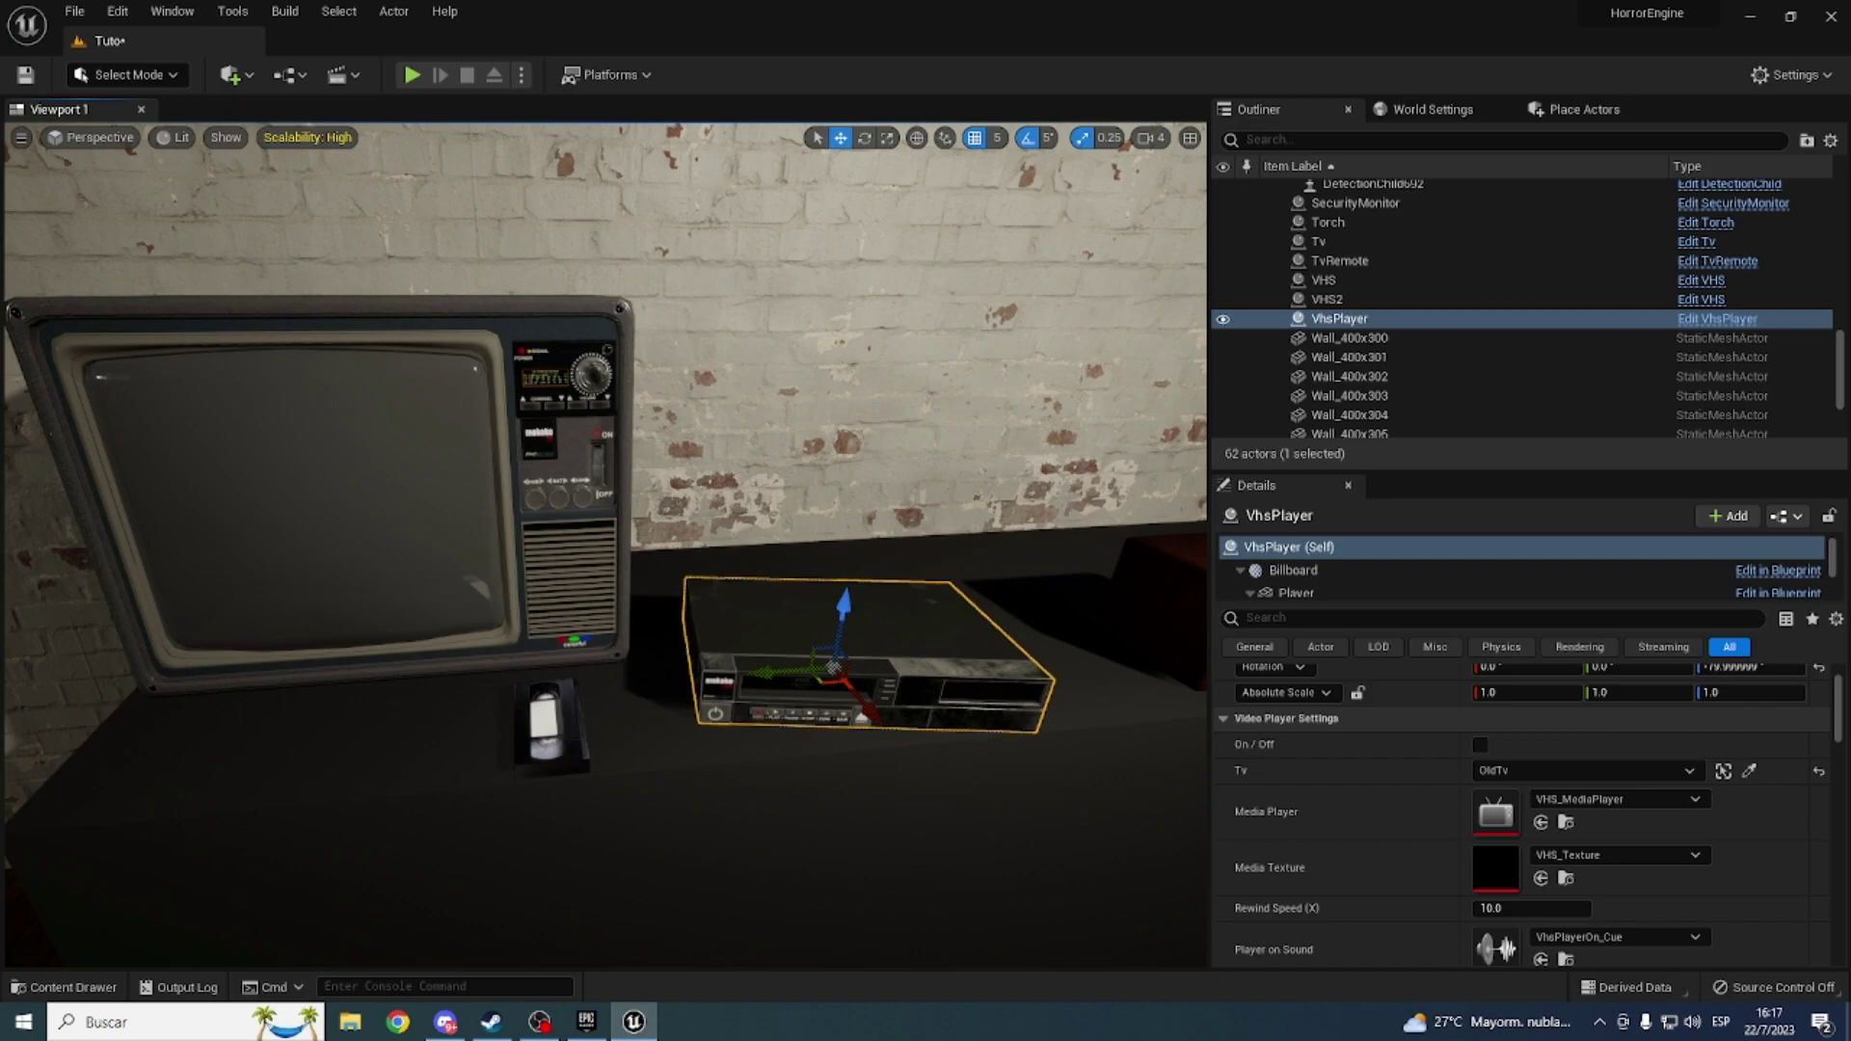
Step: Assign TRAILER_OFICIAL_THE_MASION from Content/Movies as the VHS2 tape's Vhs Media
{"action": "left_click", "coordinate": [573, 771]}
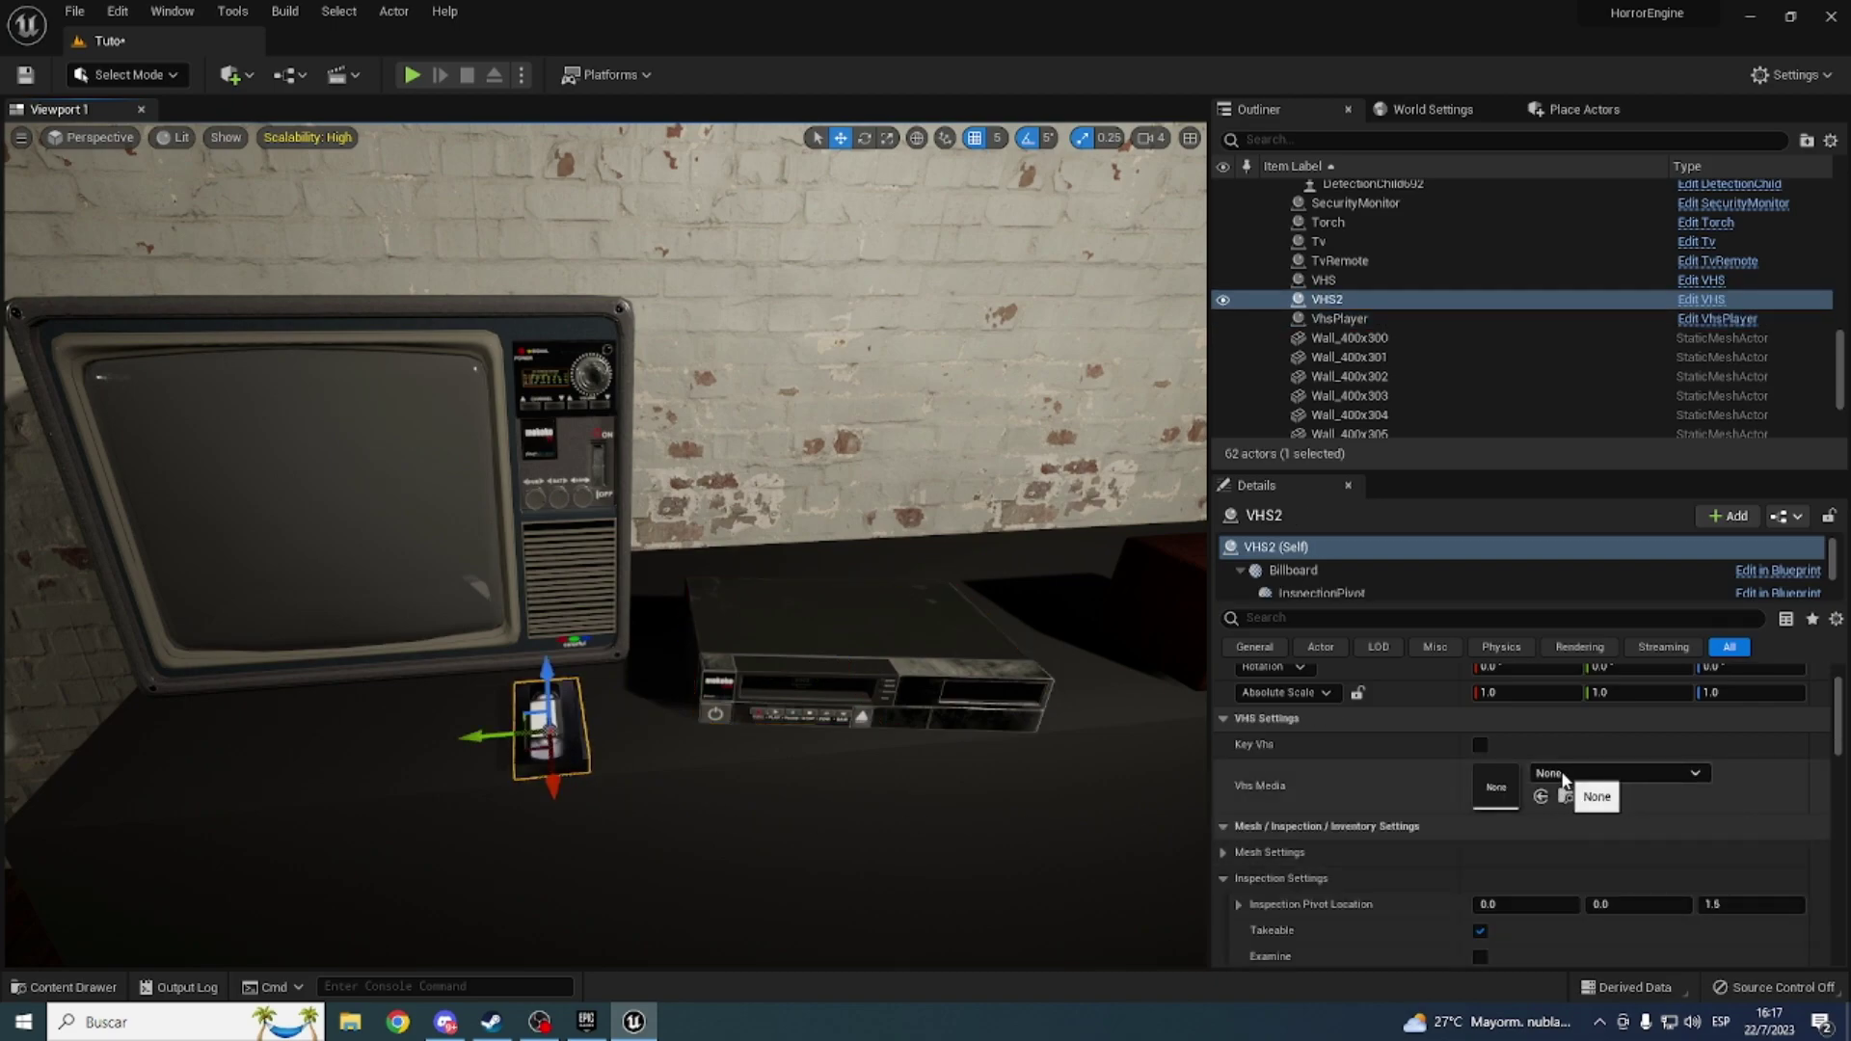
{"action": "key", "text": "ctrl+space"}
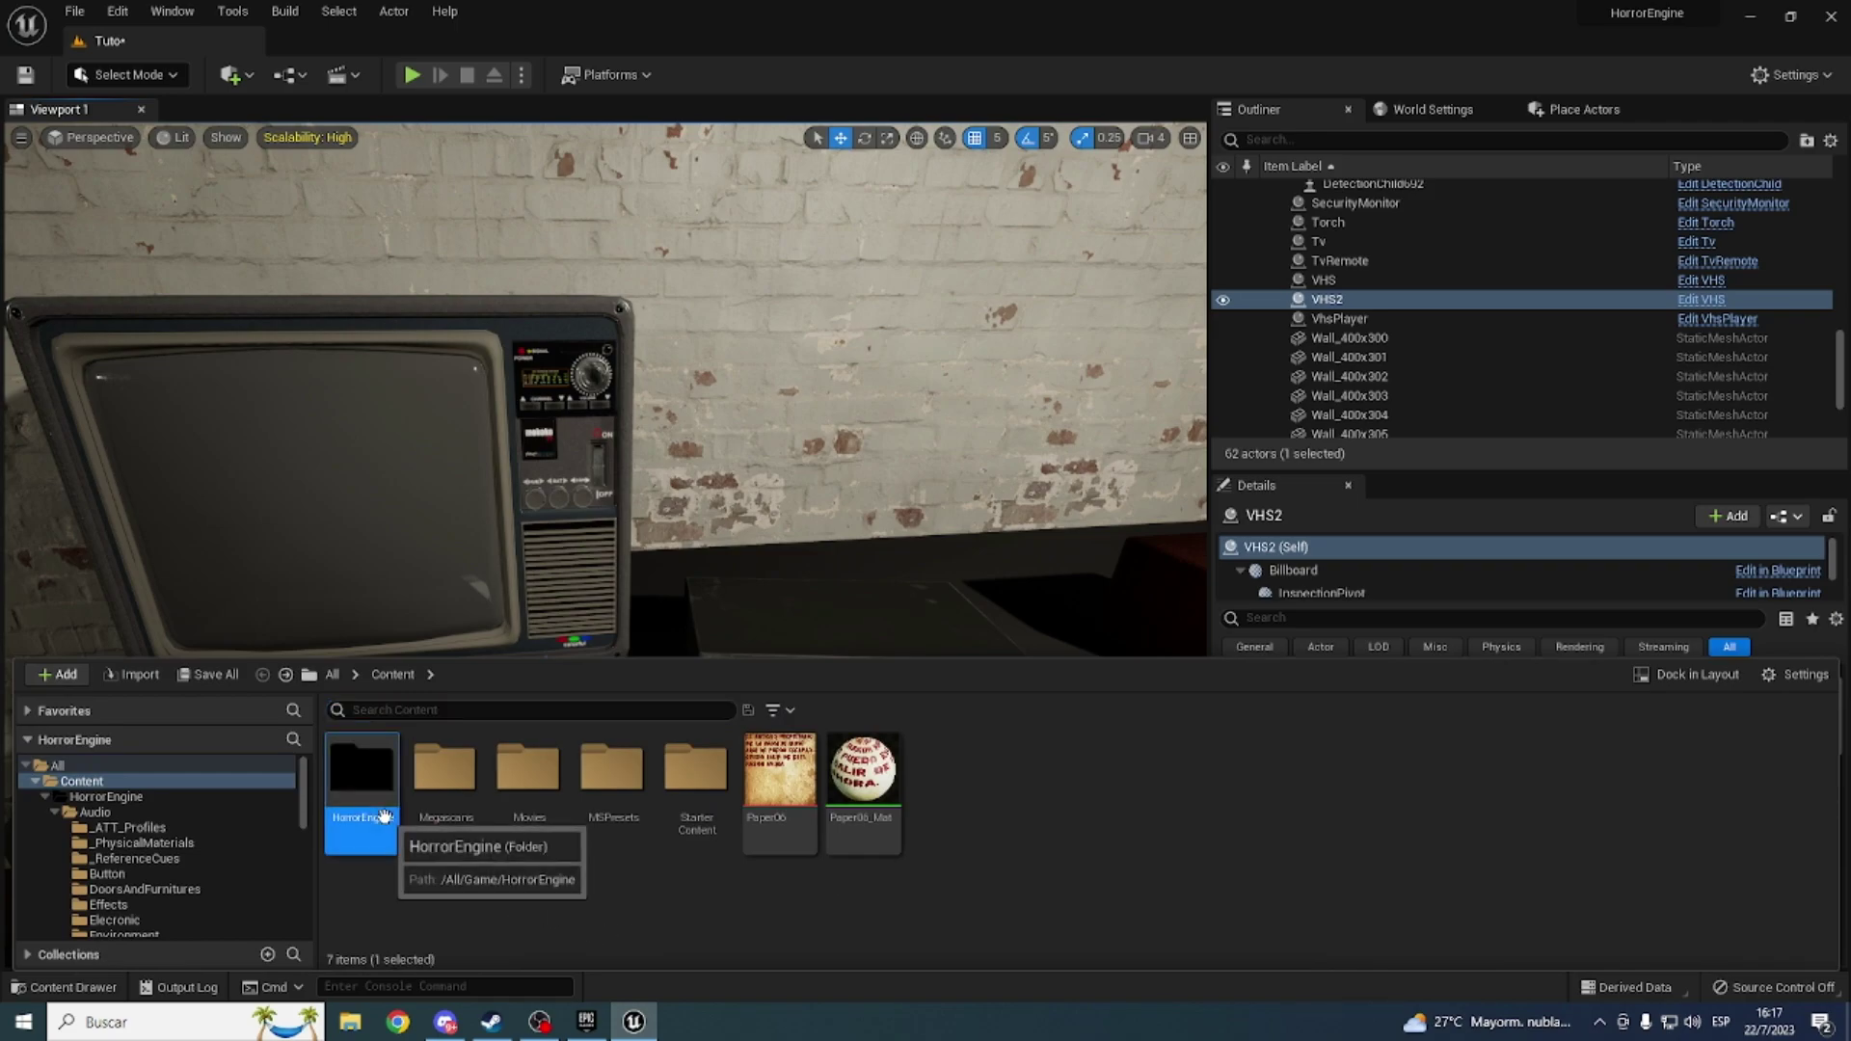
{"action": "double_click", "coordinate": [529, 791]}
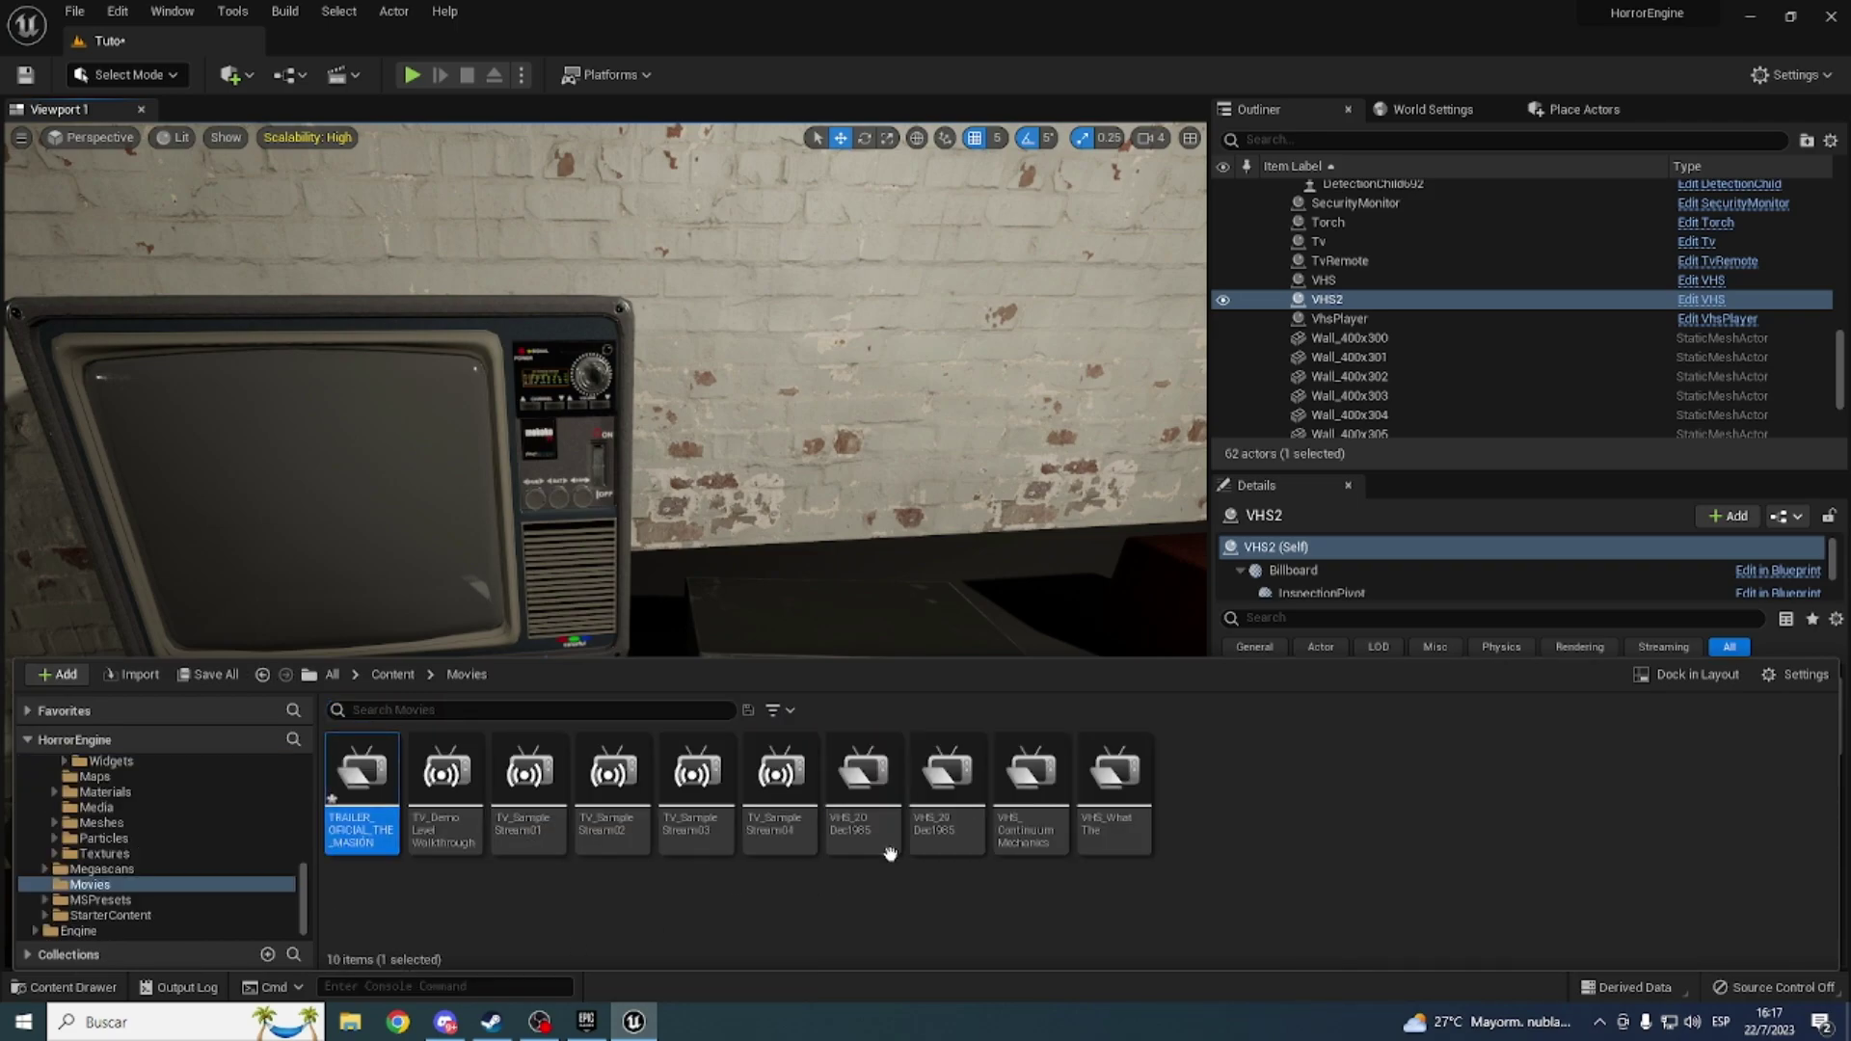
{"action": "left_click", "coordinate": [1541, 797]}
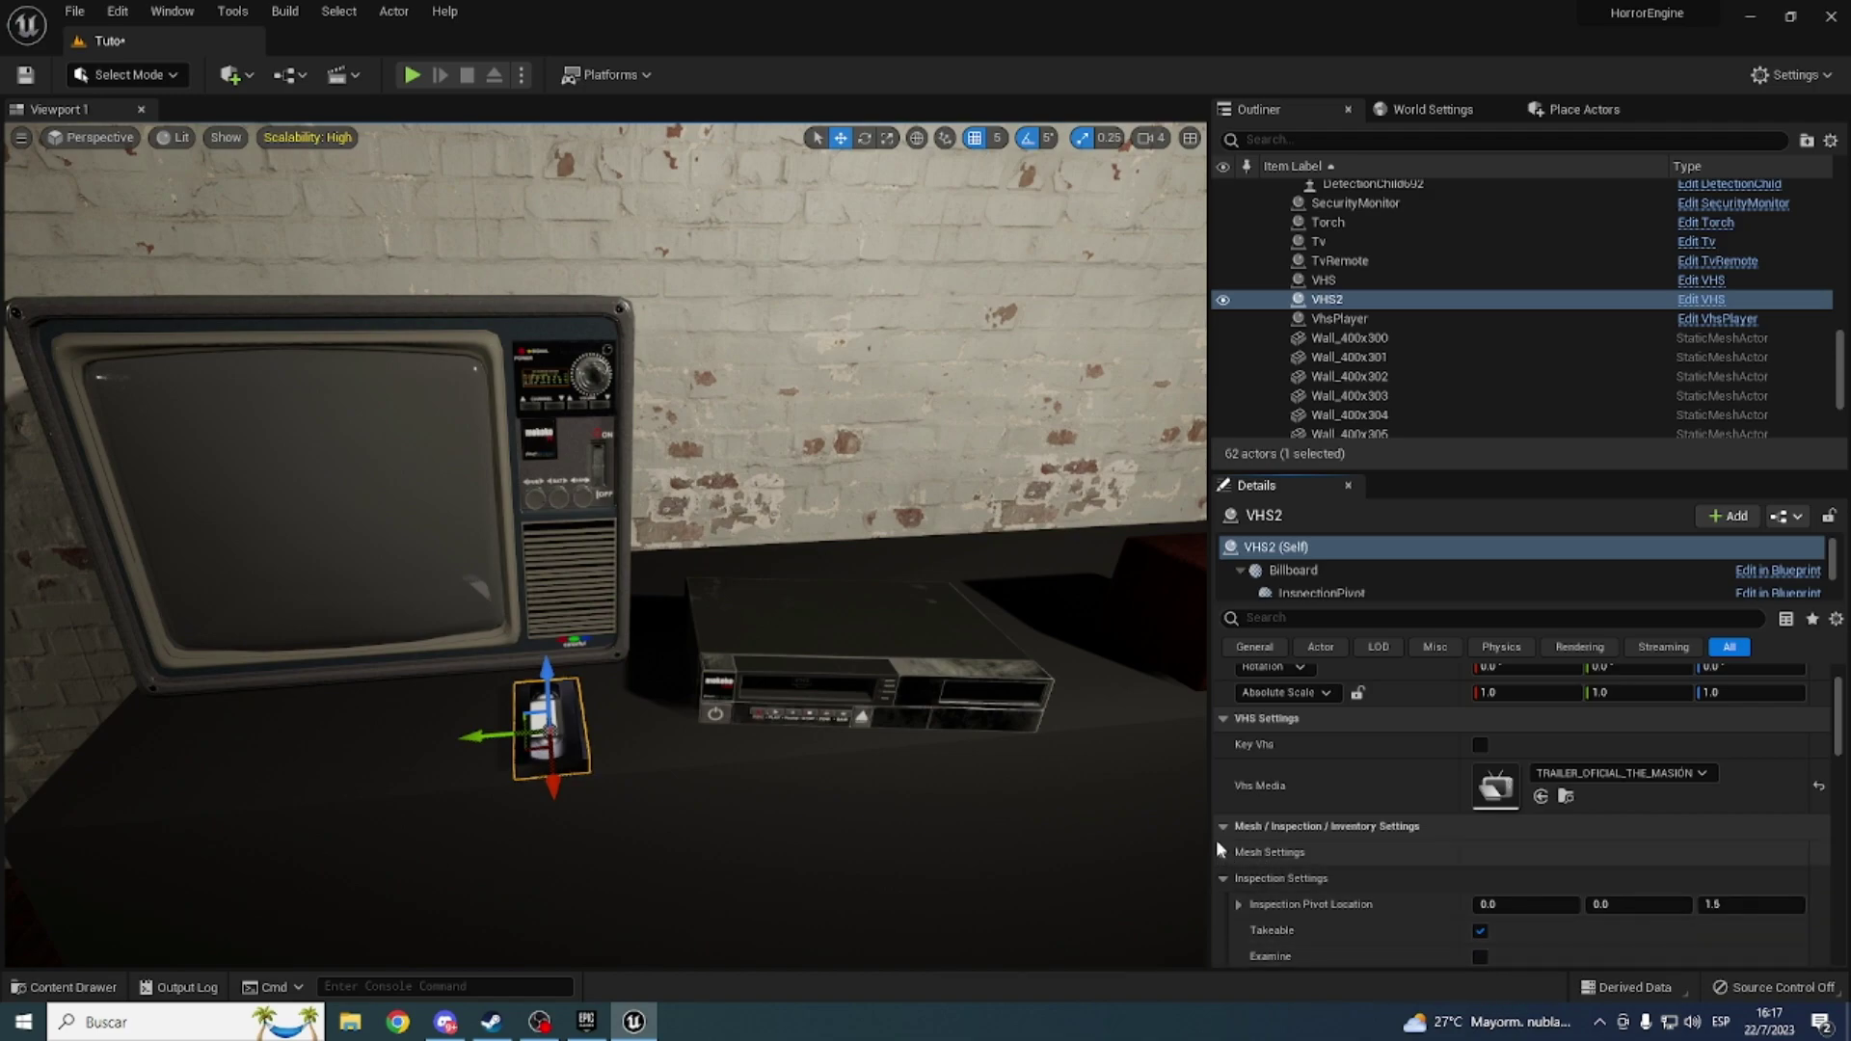
{"action": "scroll", "coordinate": [1255, 872], "scroll_direction": "down", "scroll_amount": 2}
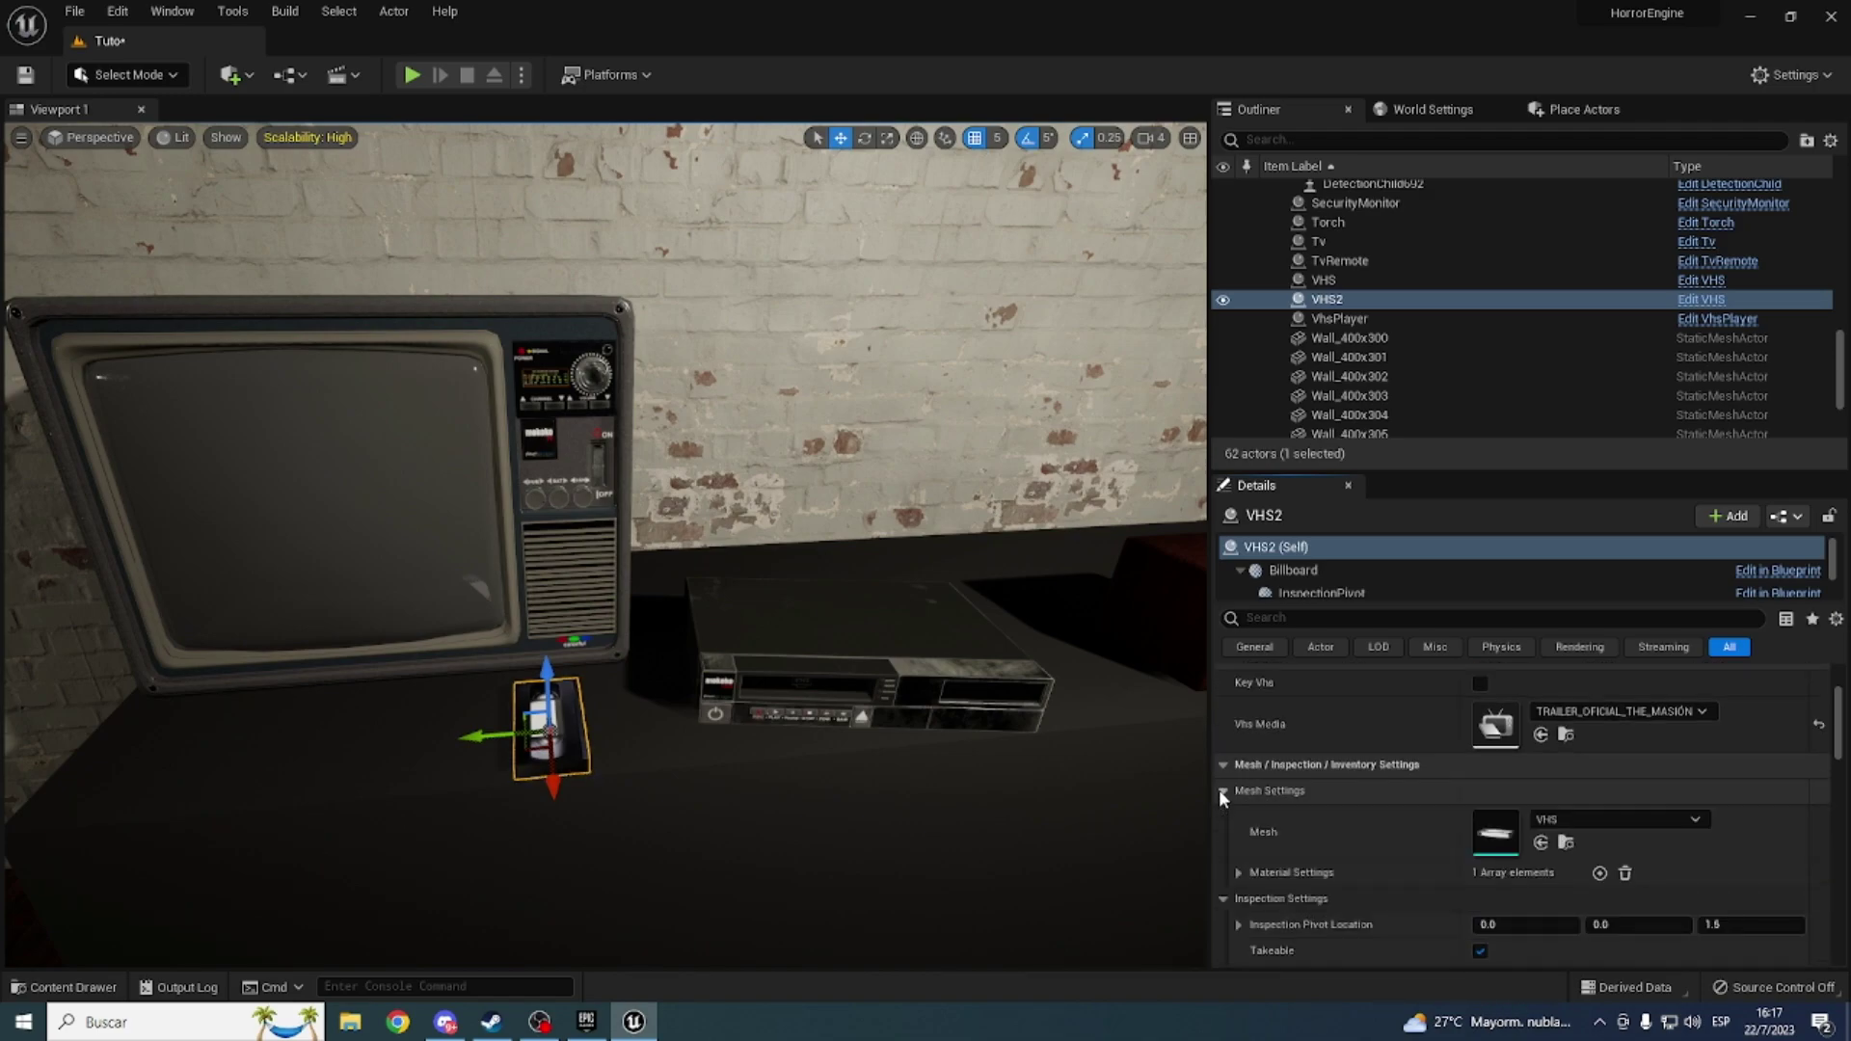
Step: Reselect the OldTv and VhsPlayer to confirm the TV link
{"action": "left_click", "coordinate": [528, 544]}
{"action": "left_click", "coordinate": [876, 653]}
{"action": "scroll", "coordinate": [942, 735], "scroll_direction": "up", "scroll_amount": 3}
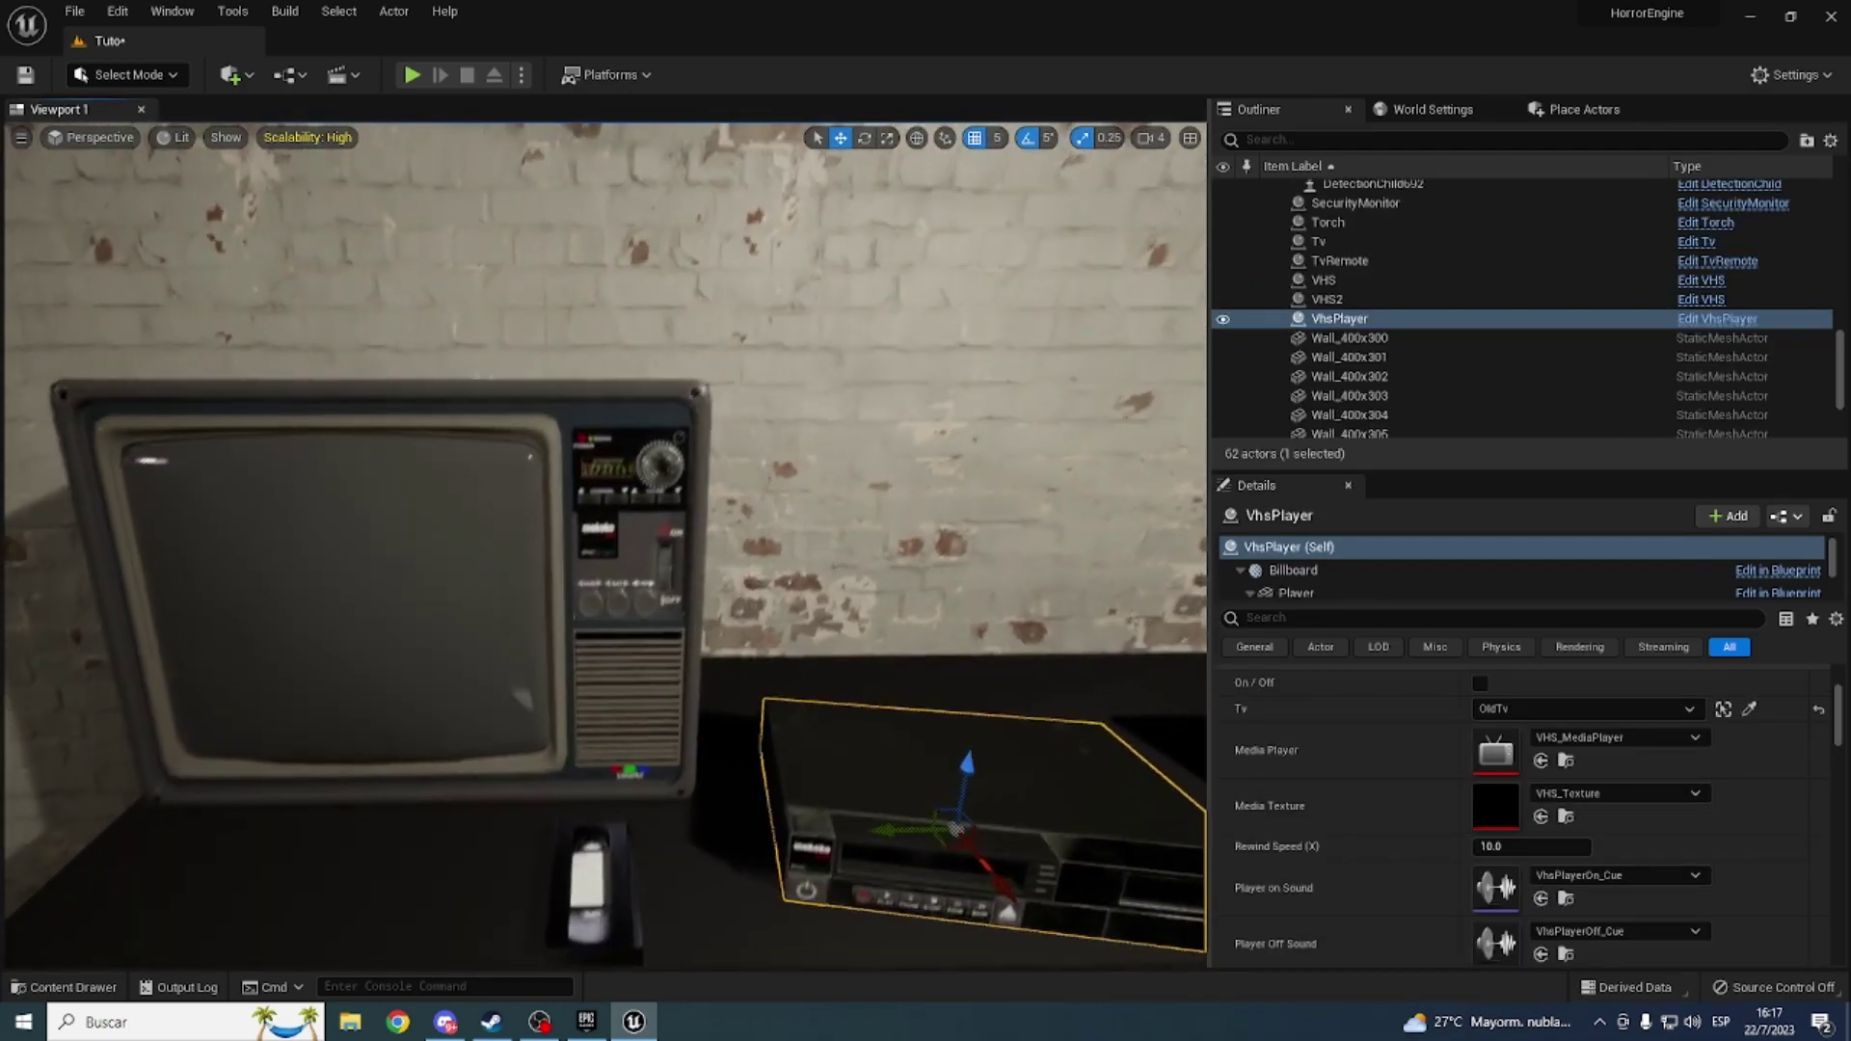
{"action": "scroll", "coordinate": [954, 828], "scroll_direction": "down", "scroll_amount": 3}
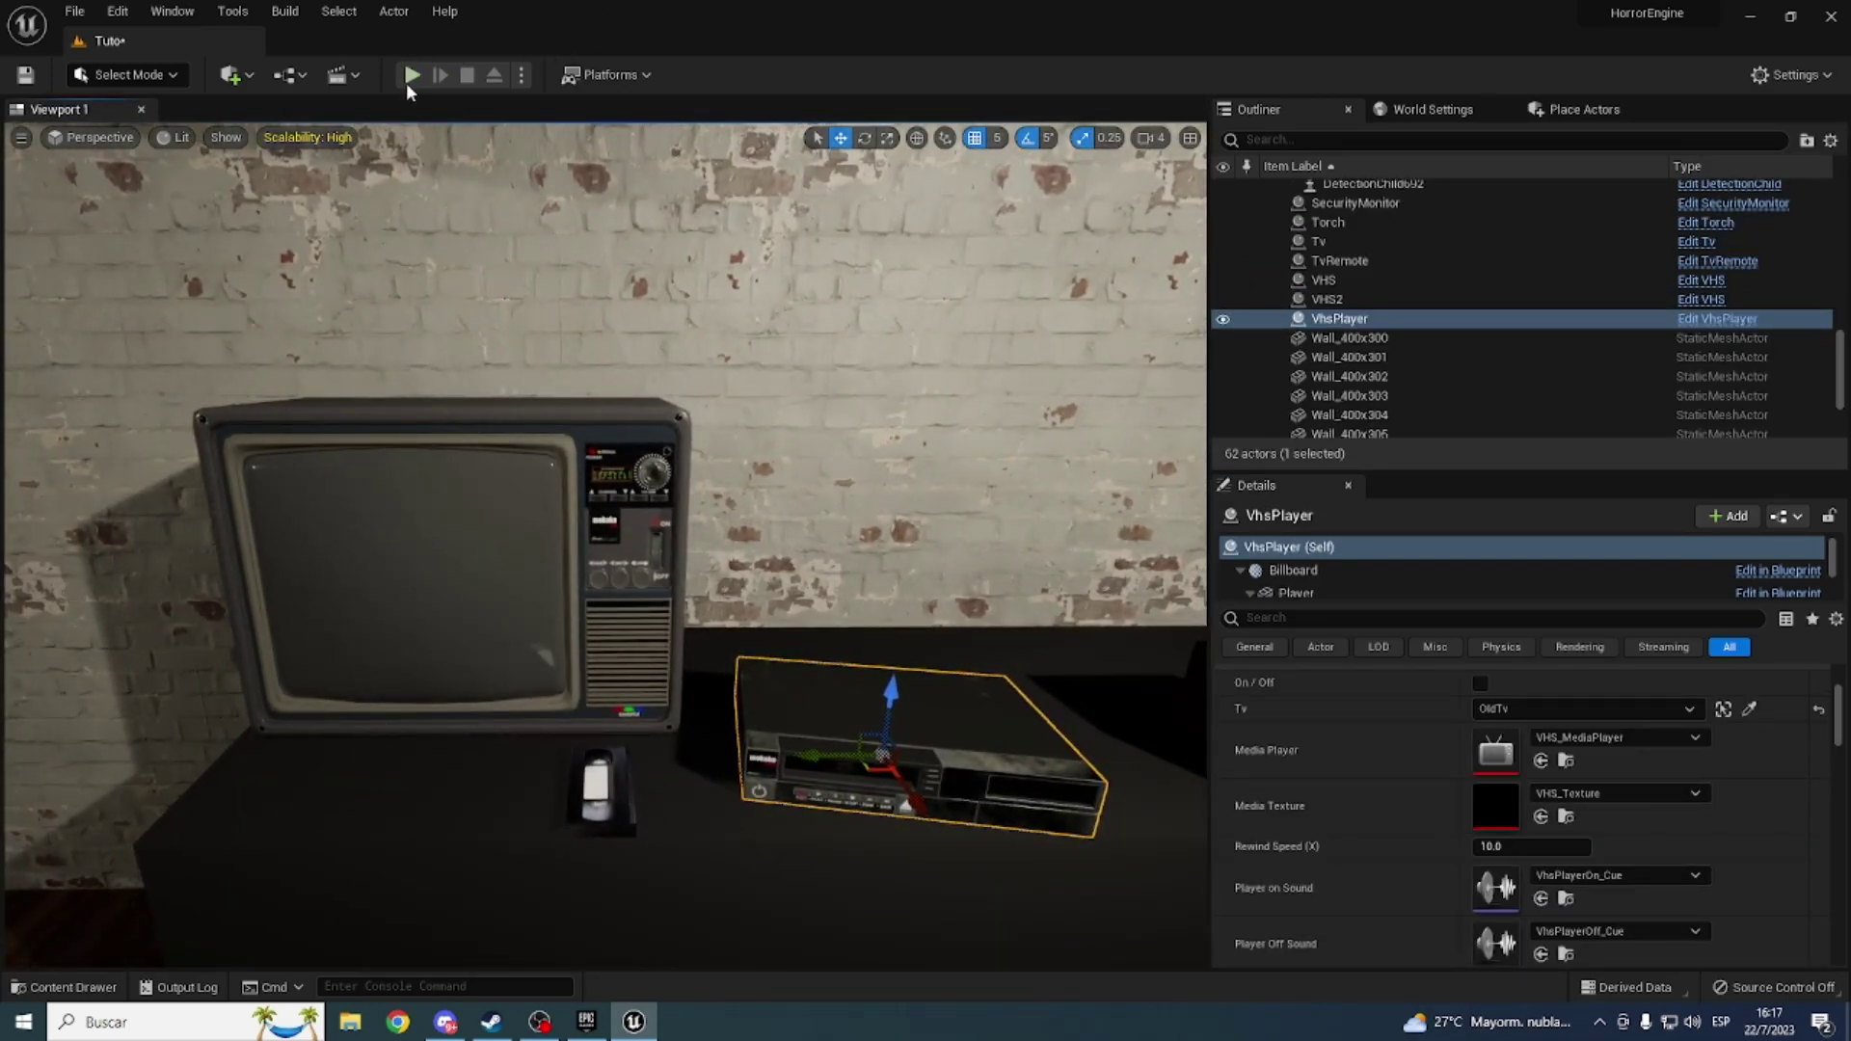
Step: Play-test inserting the VHS tape into the player and walking to the TV, then briefly replay
{"action": "left_click", "coordinate": [410, 81]}
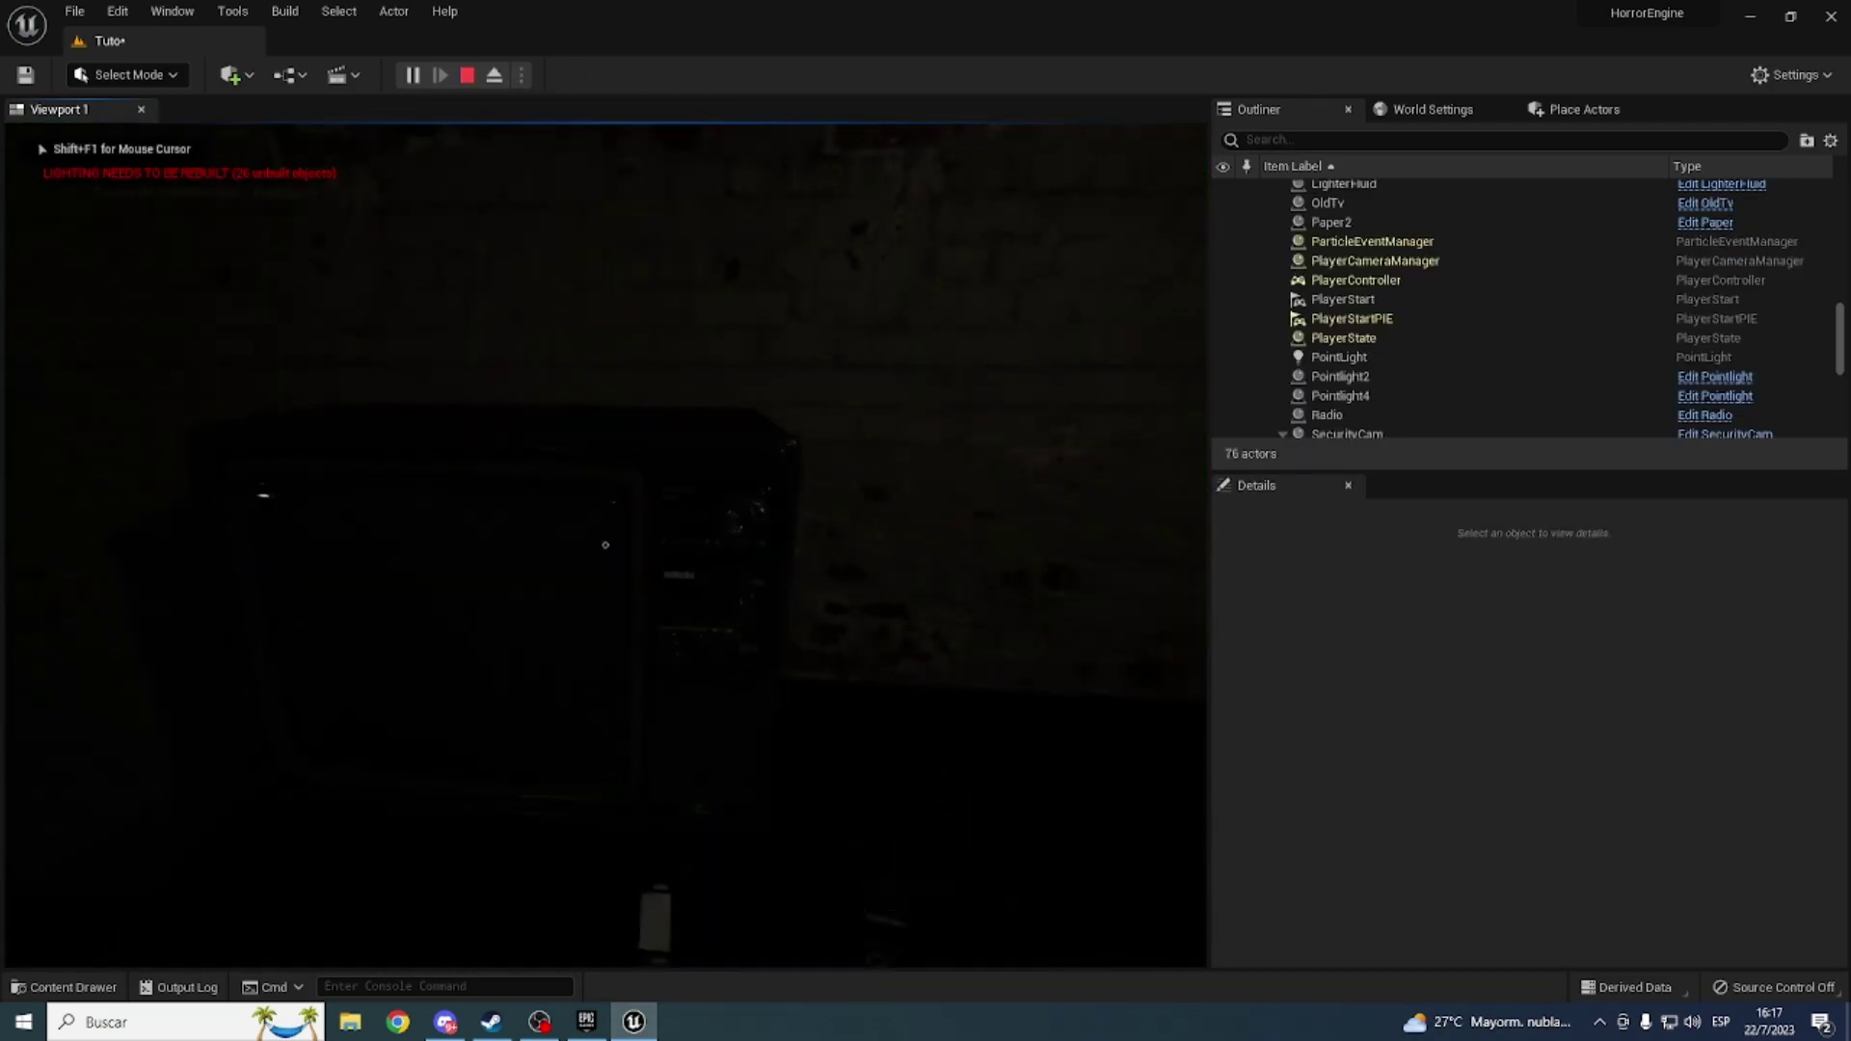
{"action": "key", "text": "f"}
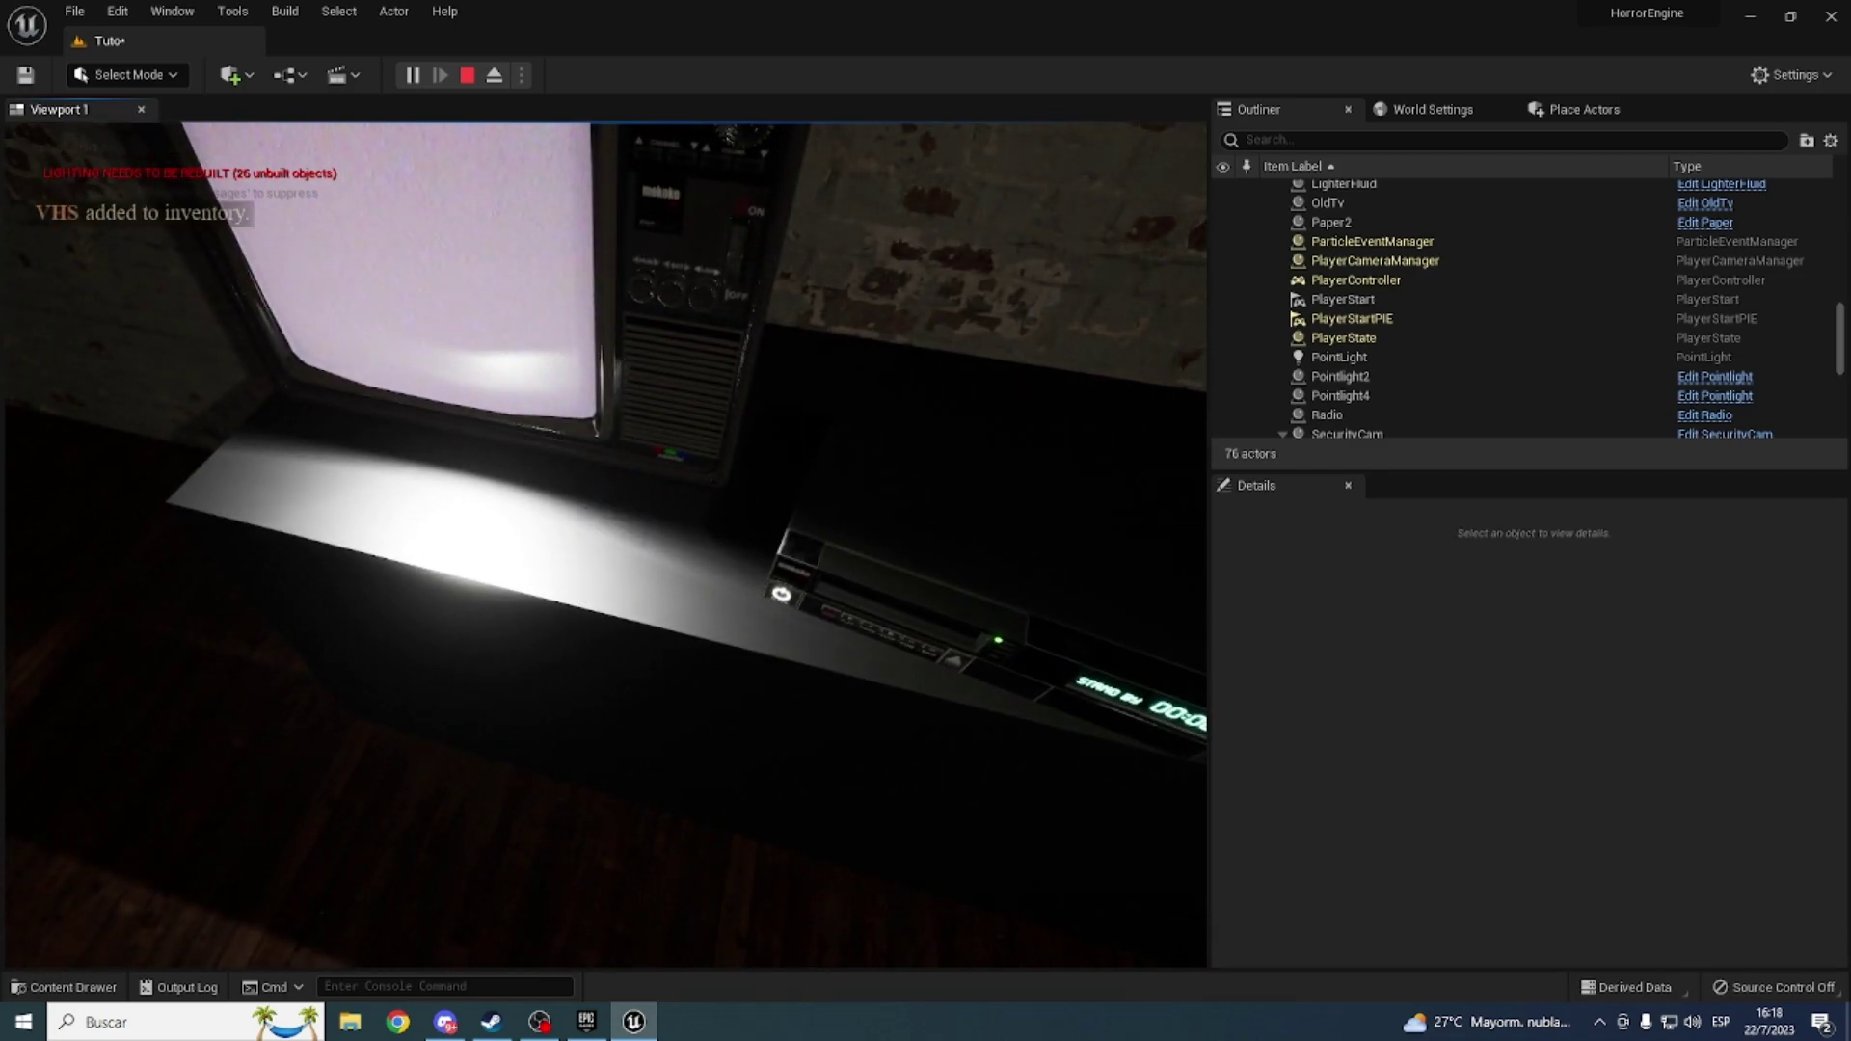
{"action": "key", "text": "Tab"}
{"action": "scroll", "coordinate": [605, 545], "scroll_direction": "down", "scroll_amount": 1}
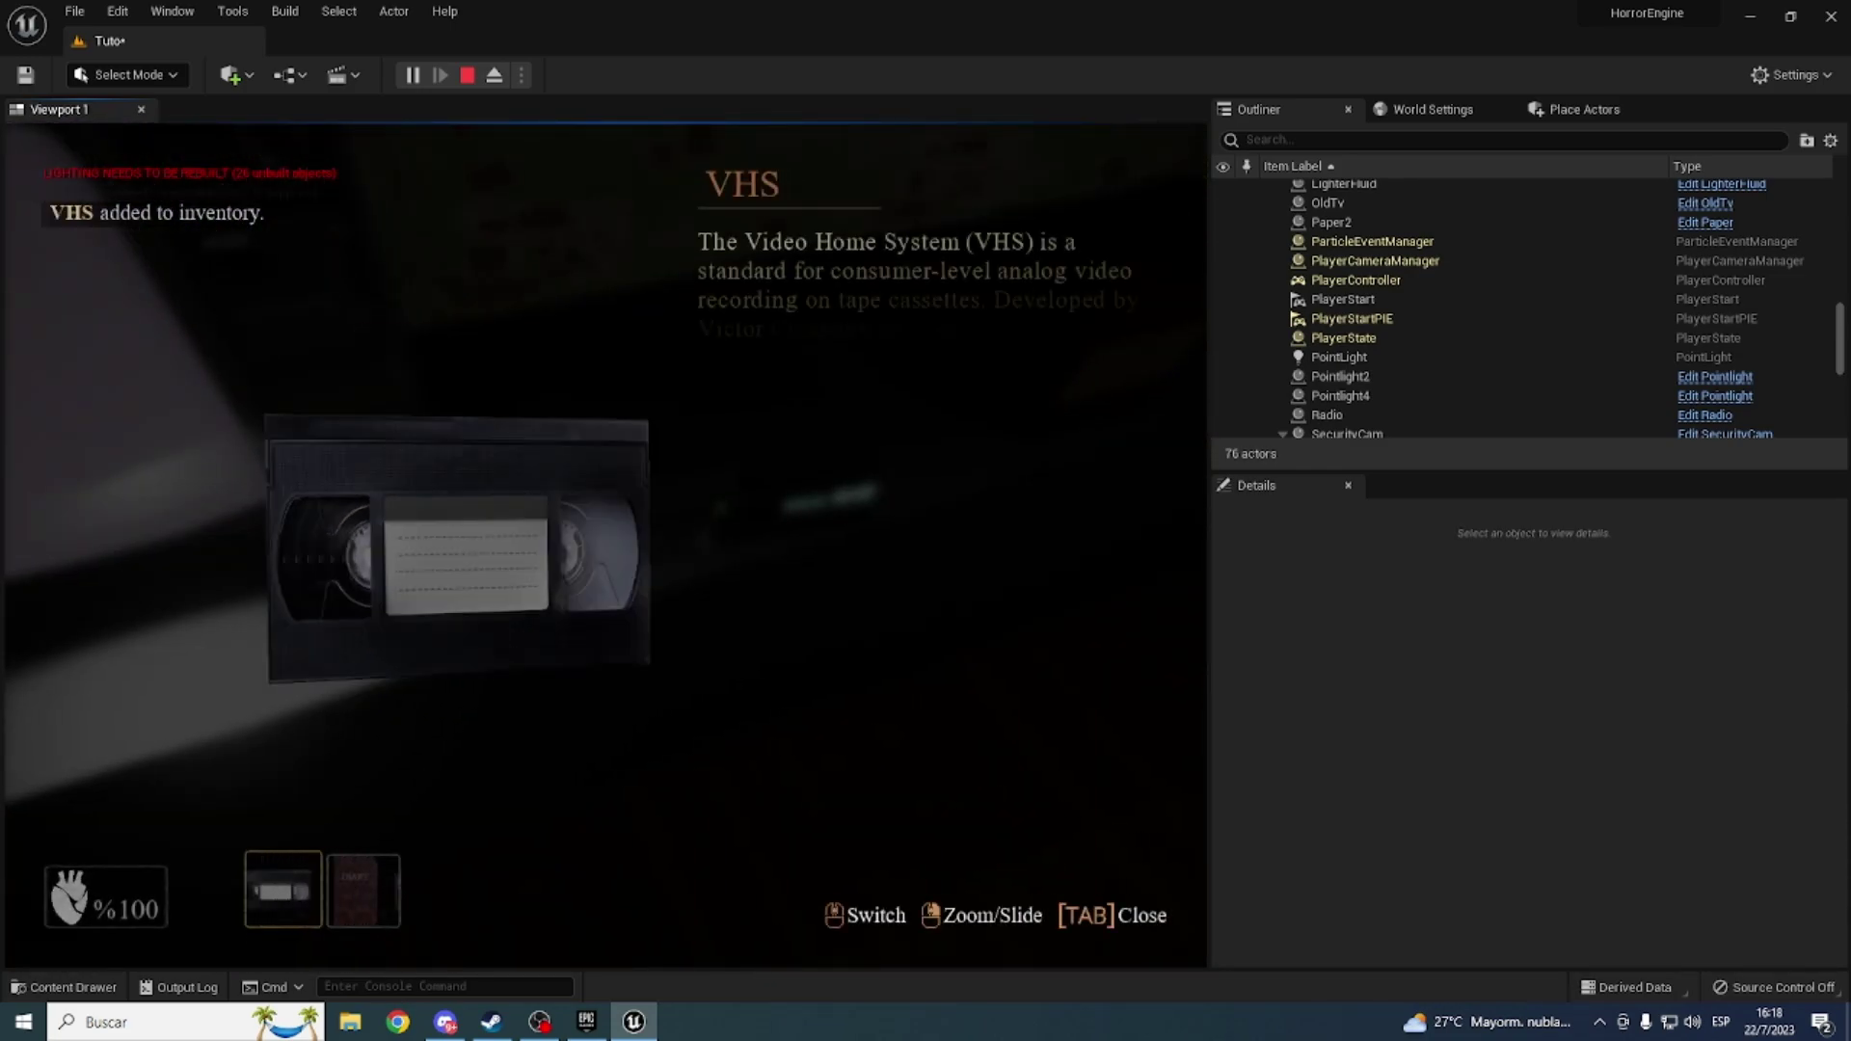
{"action": "key", "text": "Tab"}
{"action": "key", "text": "Tab"}
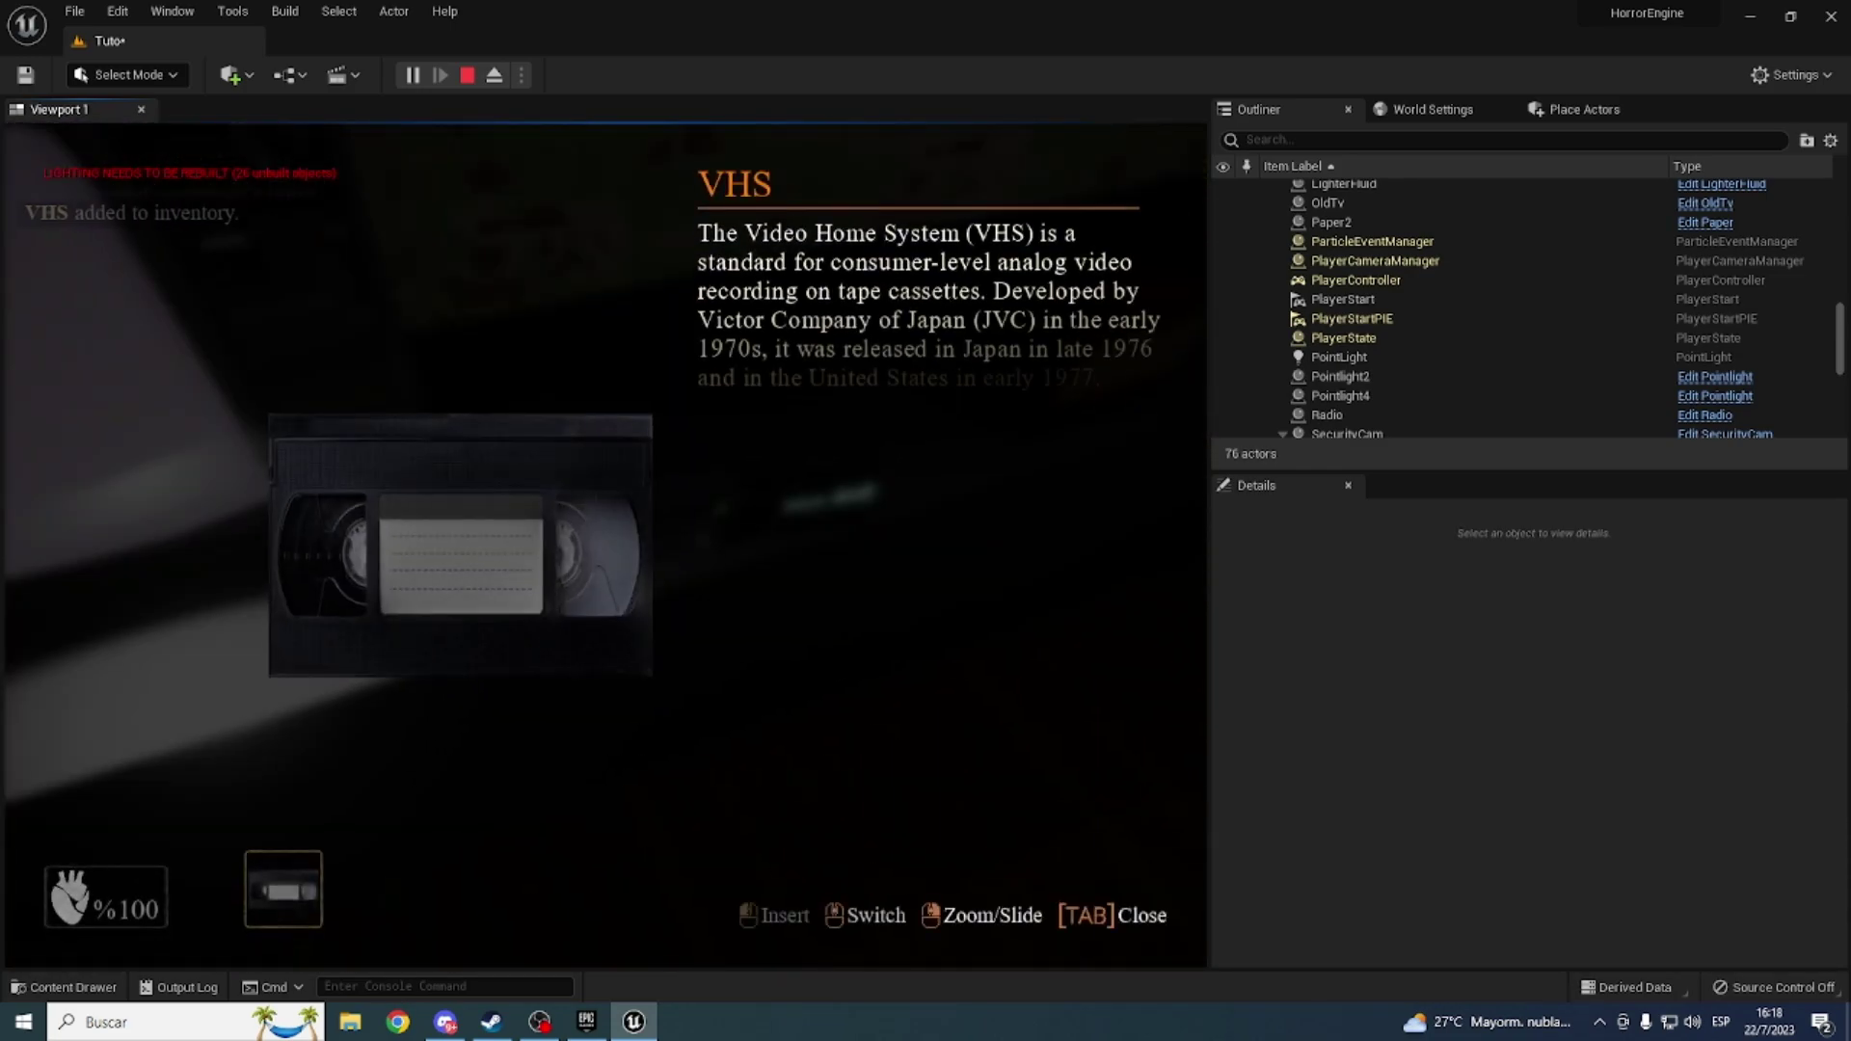
{"action": "left_click", "coordinate": [605, 545]}
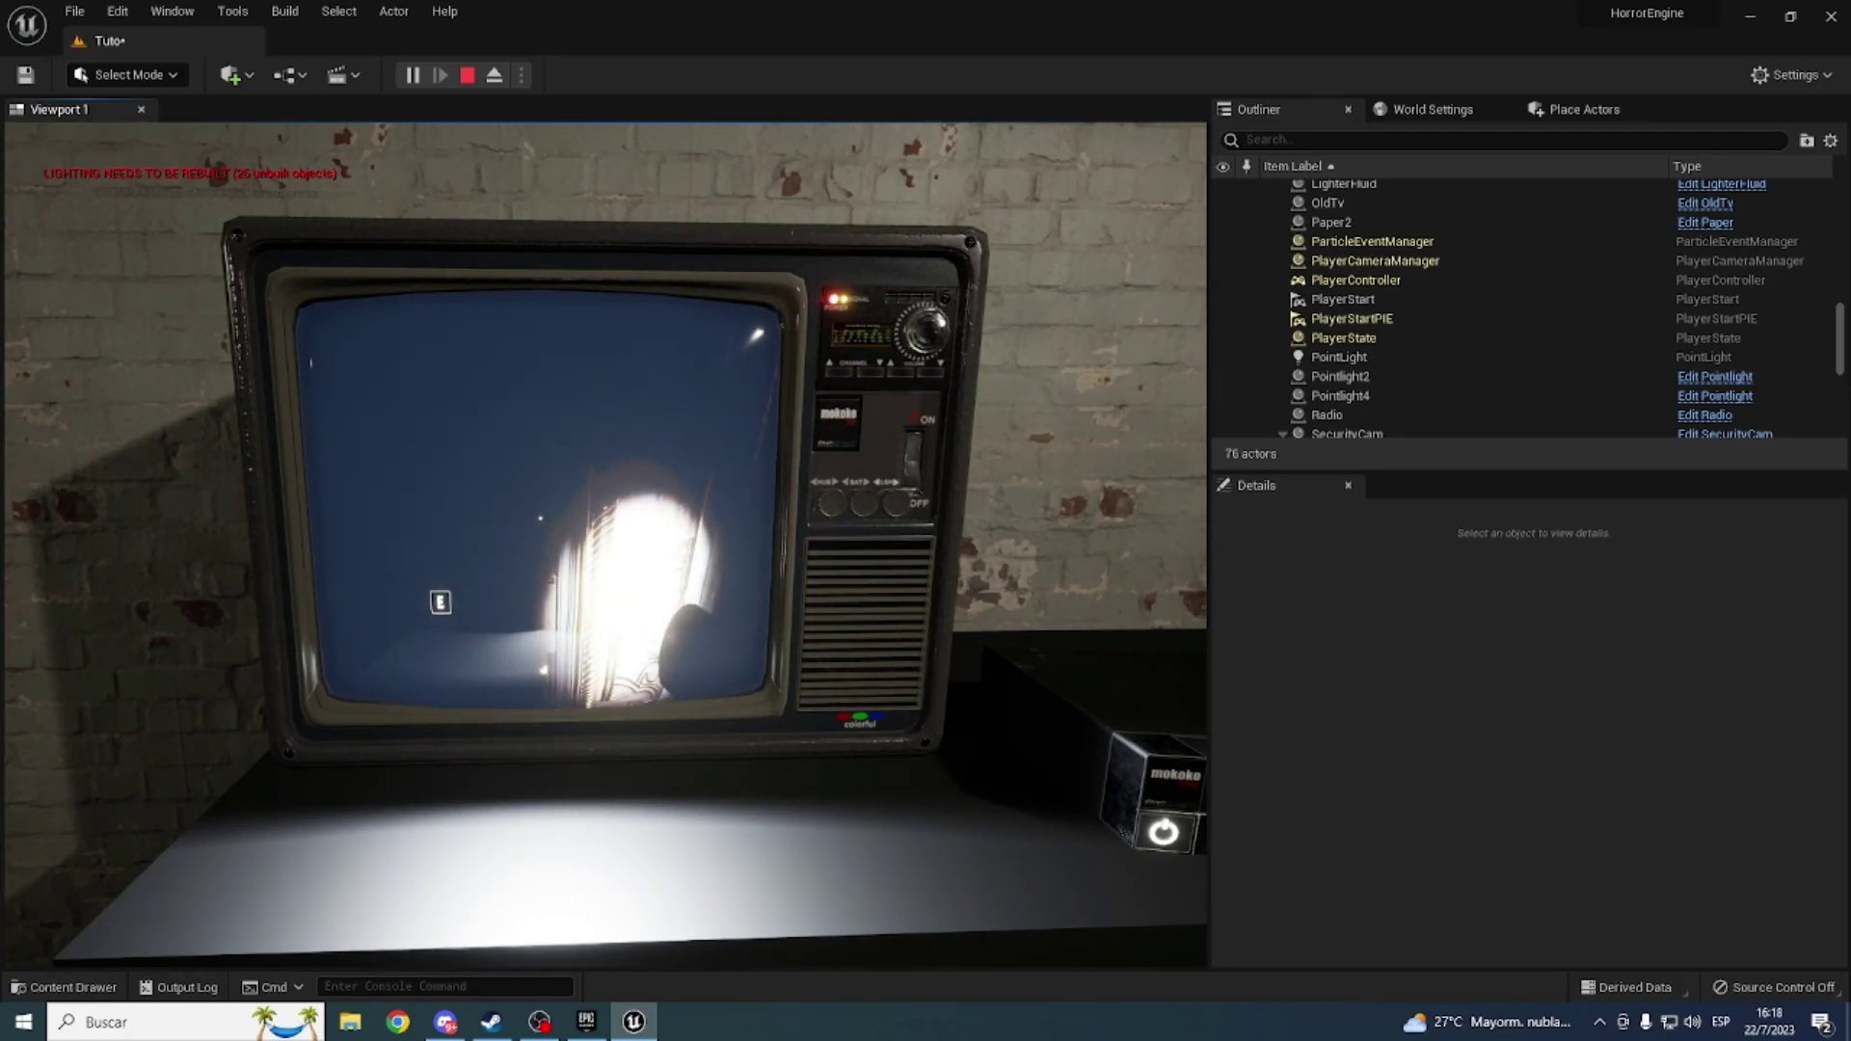
{"action": "key", "text": "w"}
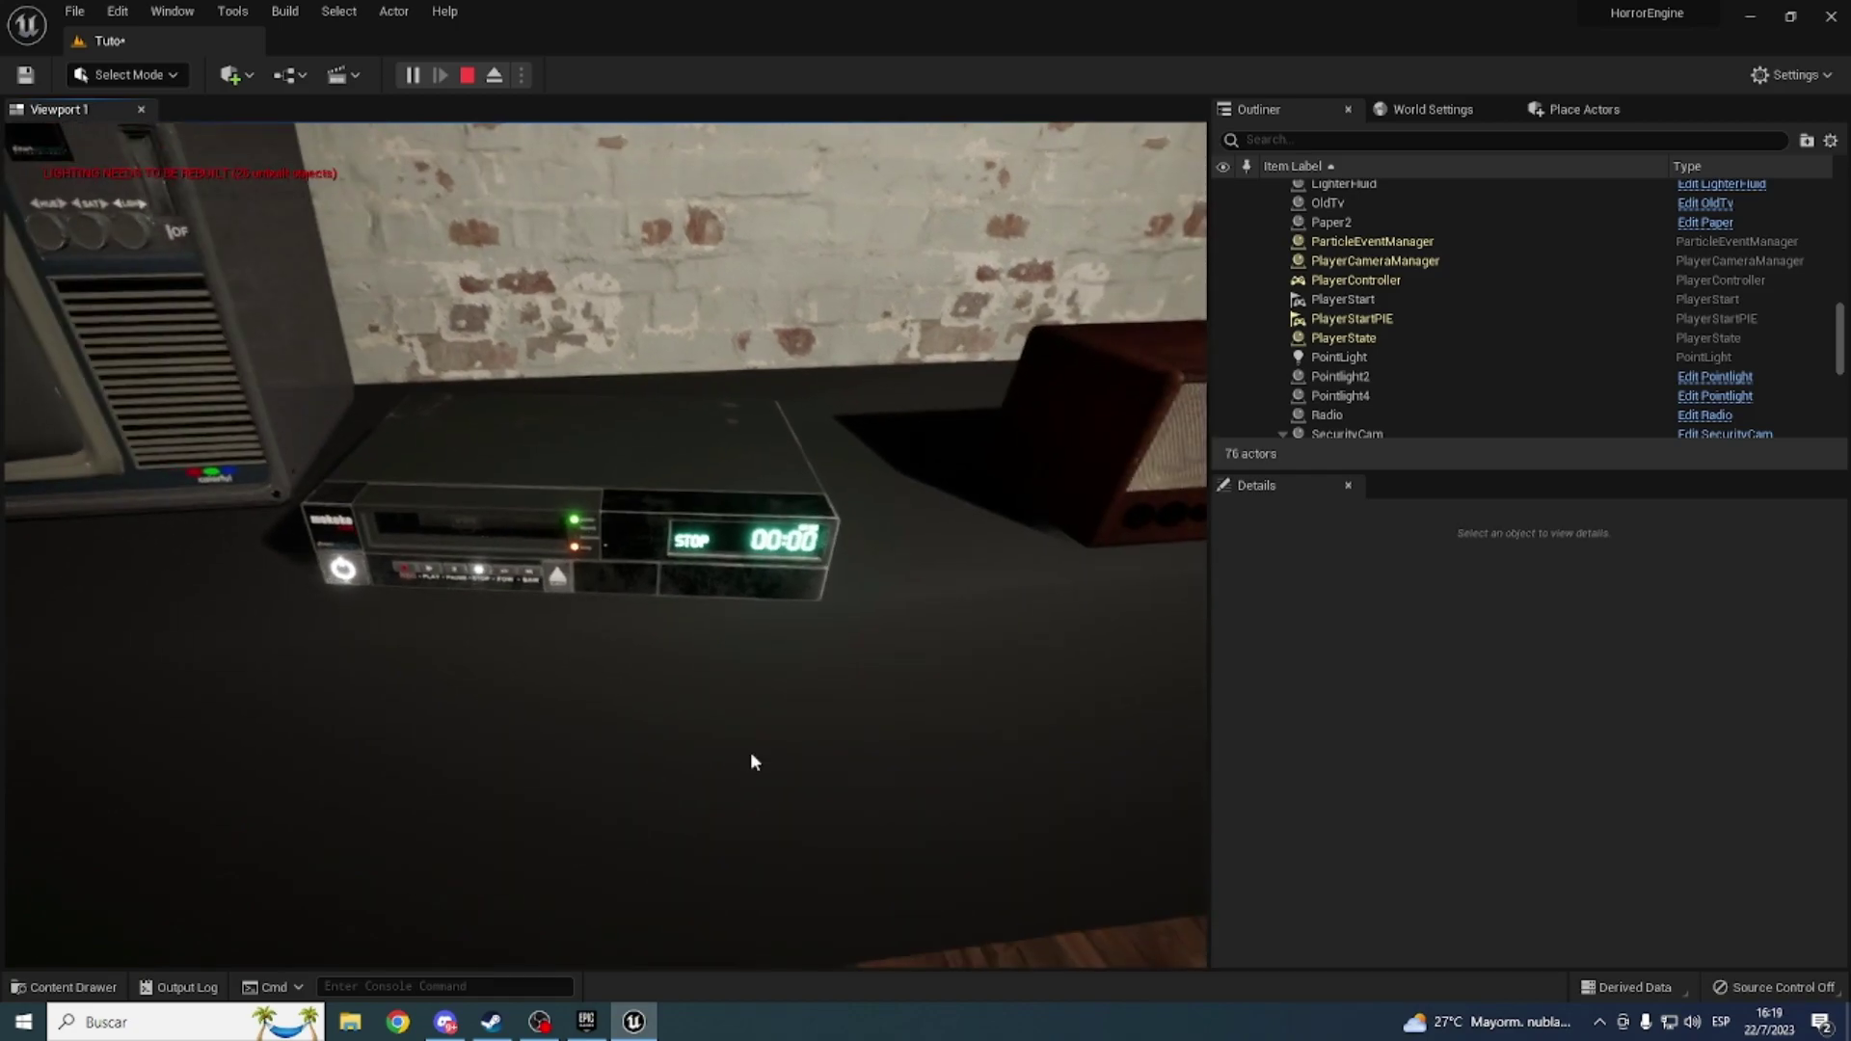
{"action": "key", "text": "Escape"}
{"action": "left_click", "coordinate": [423, 74]}
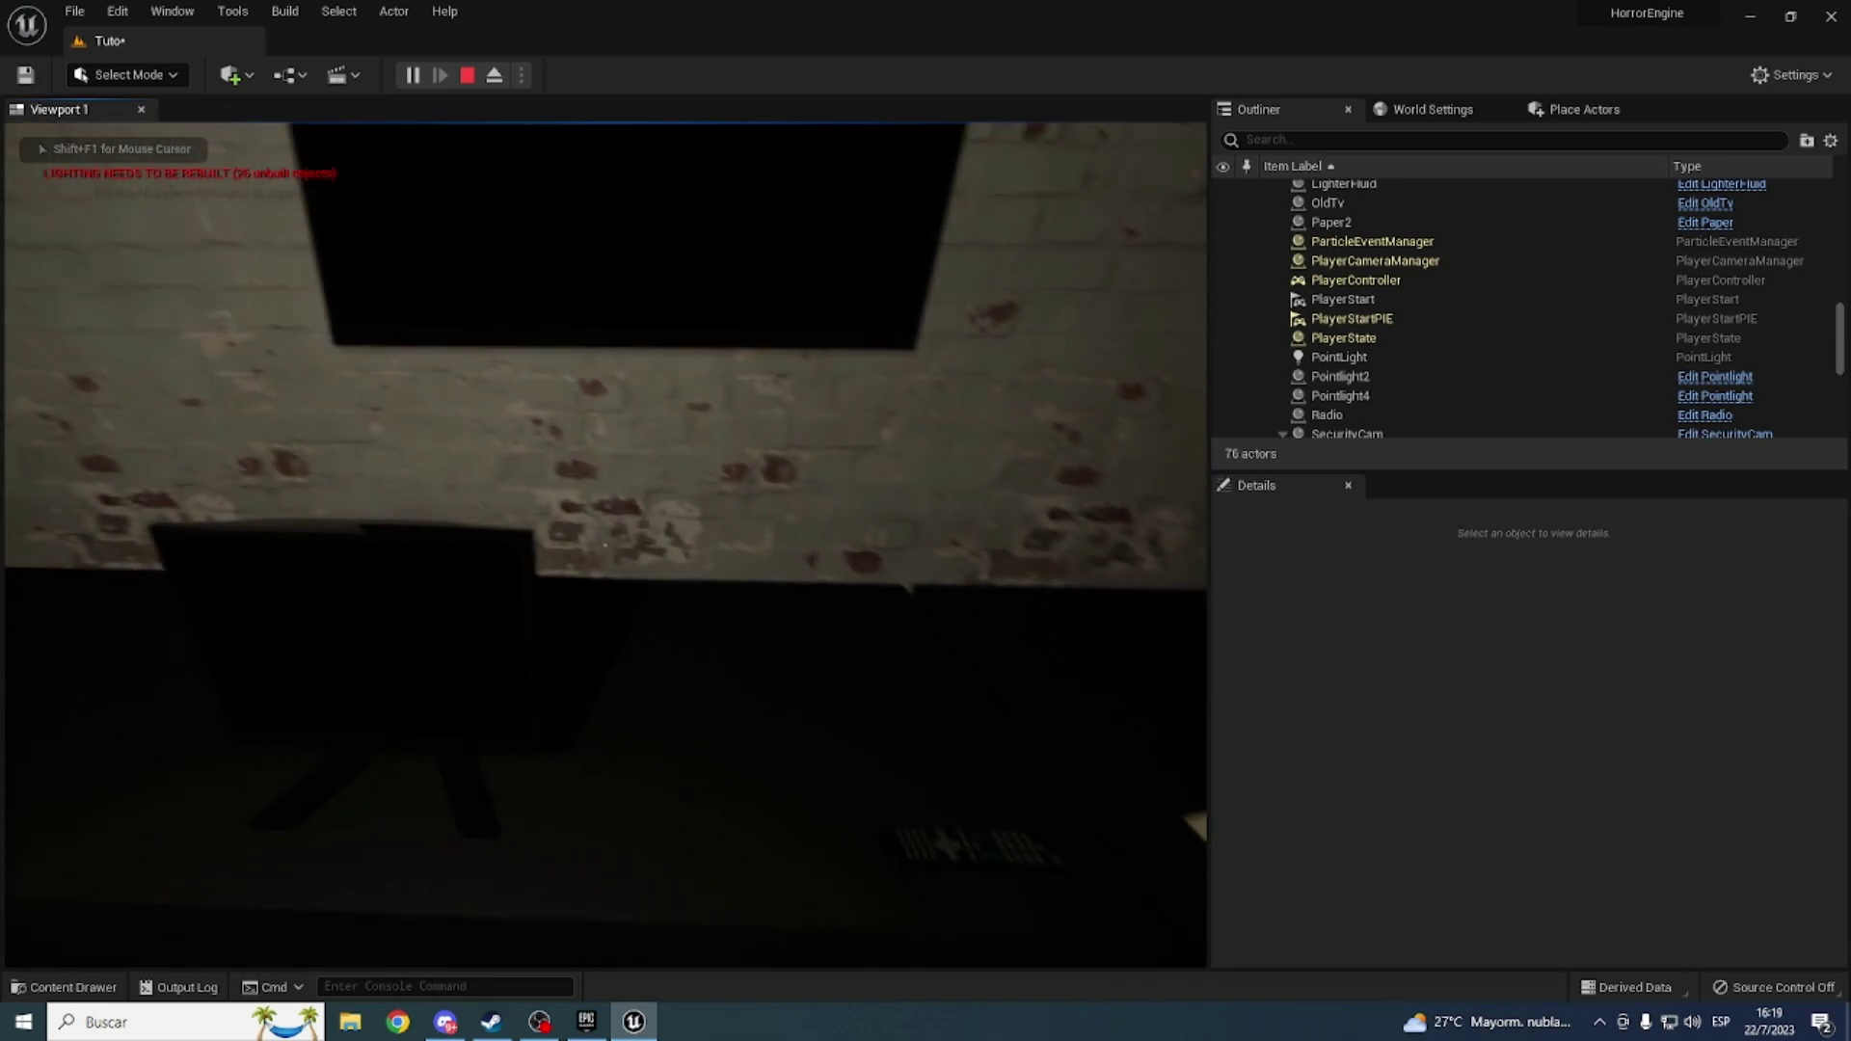
{"action": "key", "text": "Escape"}
Step: Locate the wall-mounted SecurityCam in the room, then reselect the desk SecurityMonitor
{"action": "left_click", "coordinate": [486, 826]}
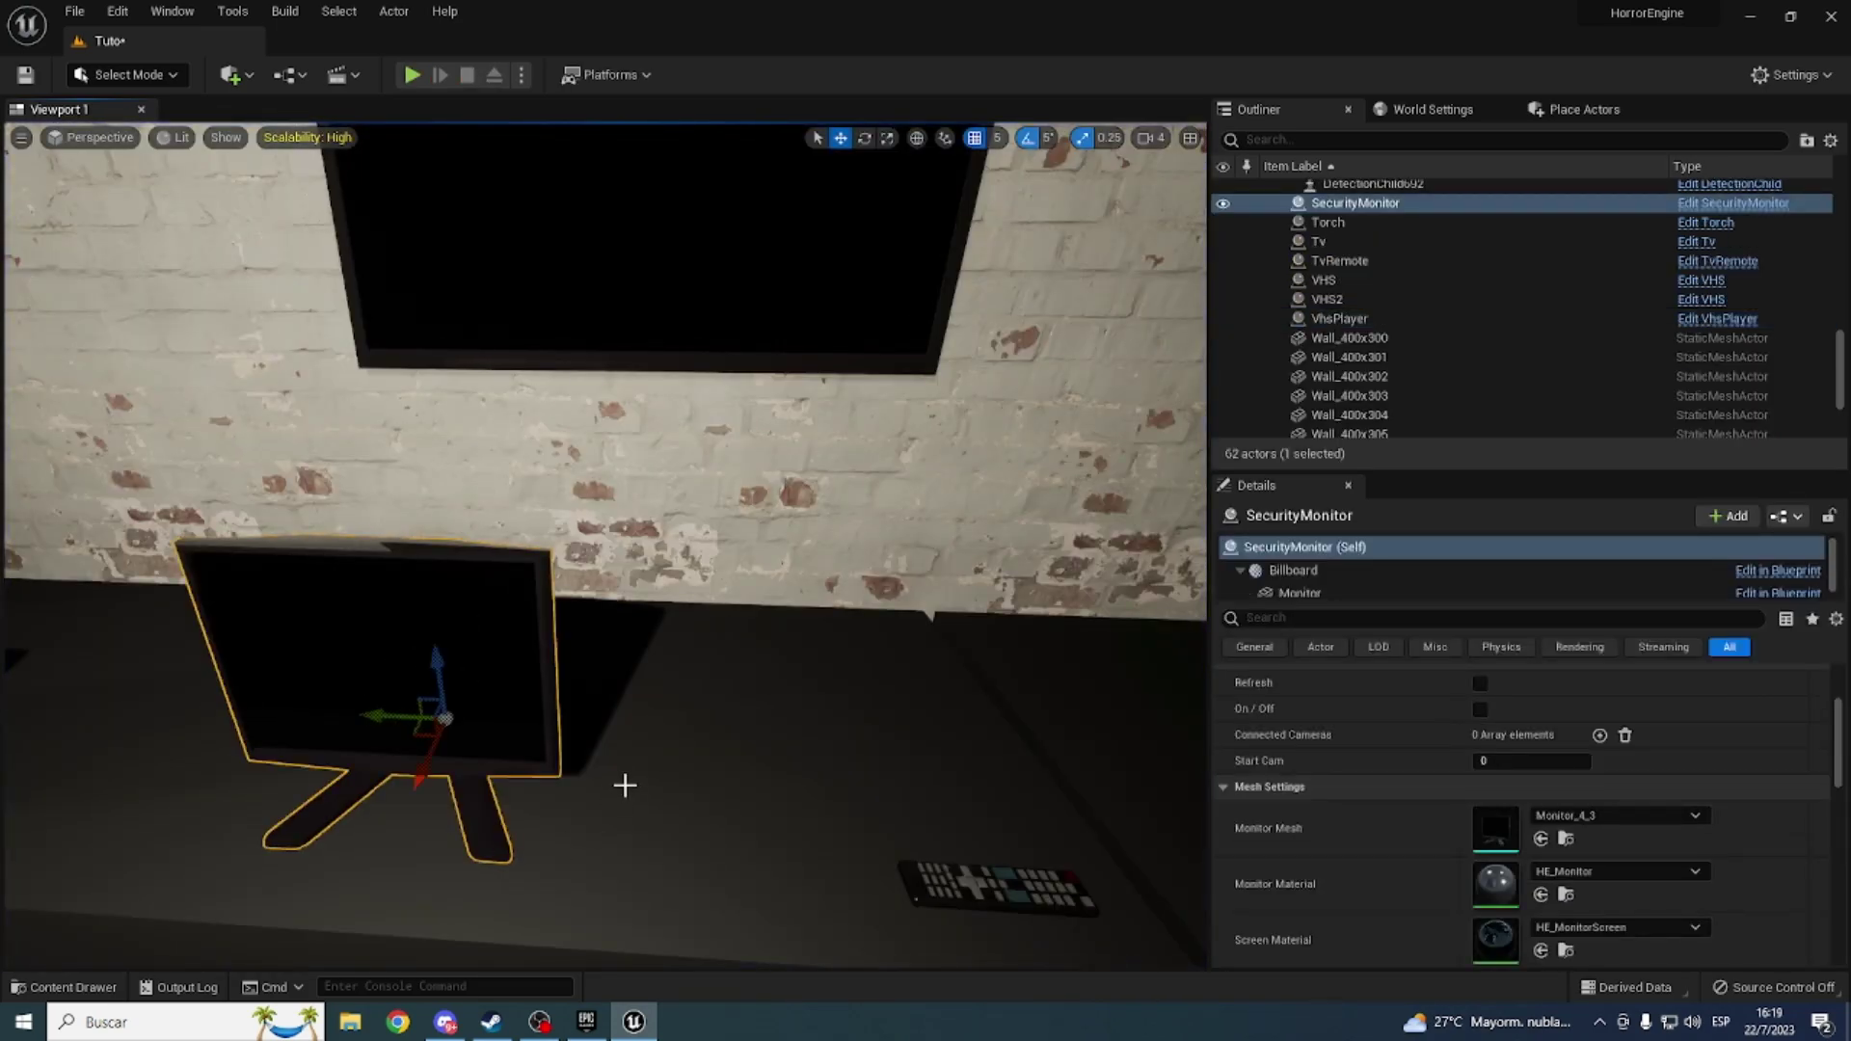
{"action": "right_click_drag", "start_coordinate": [624, 785], "coordinate": [578, 732]}
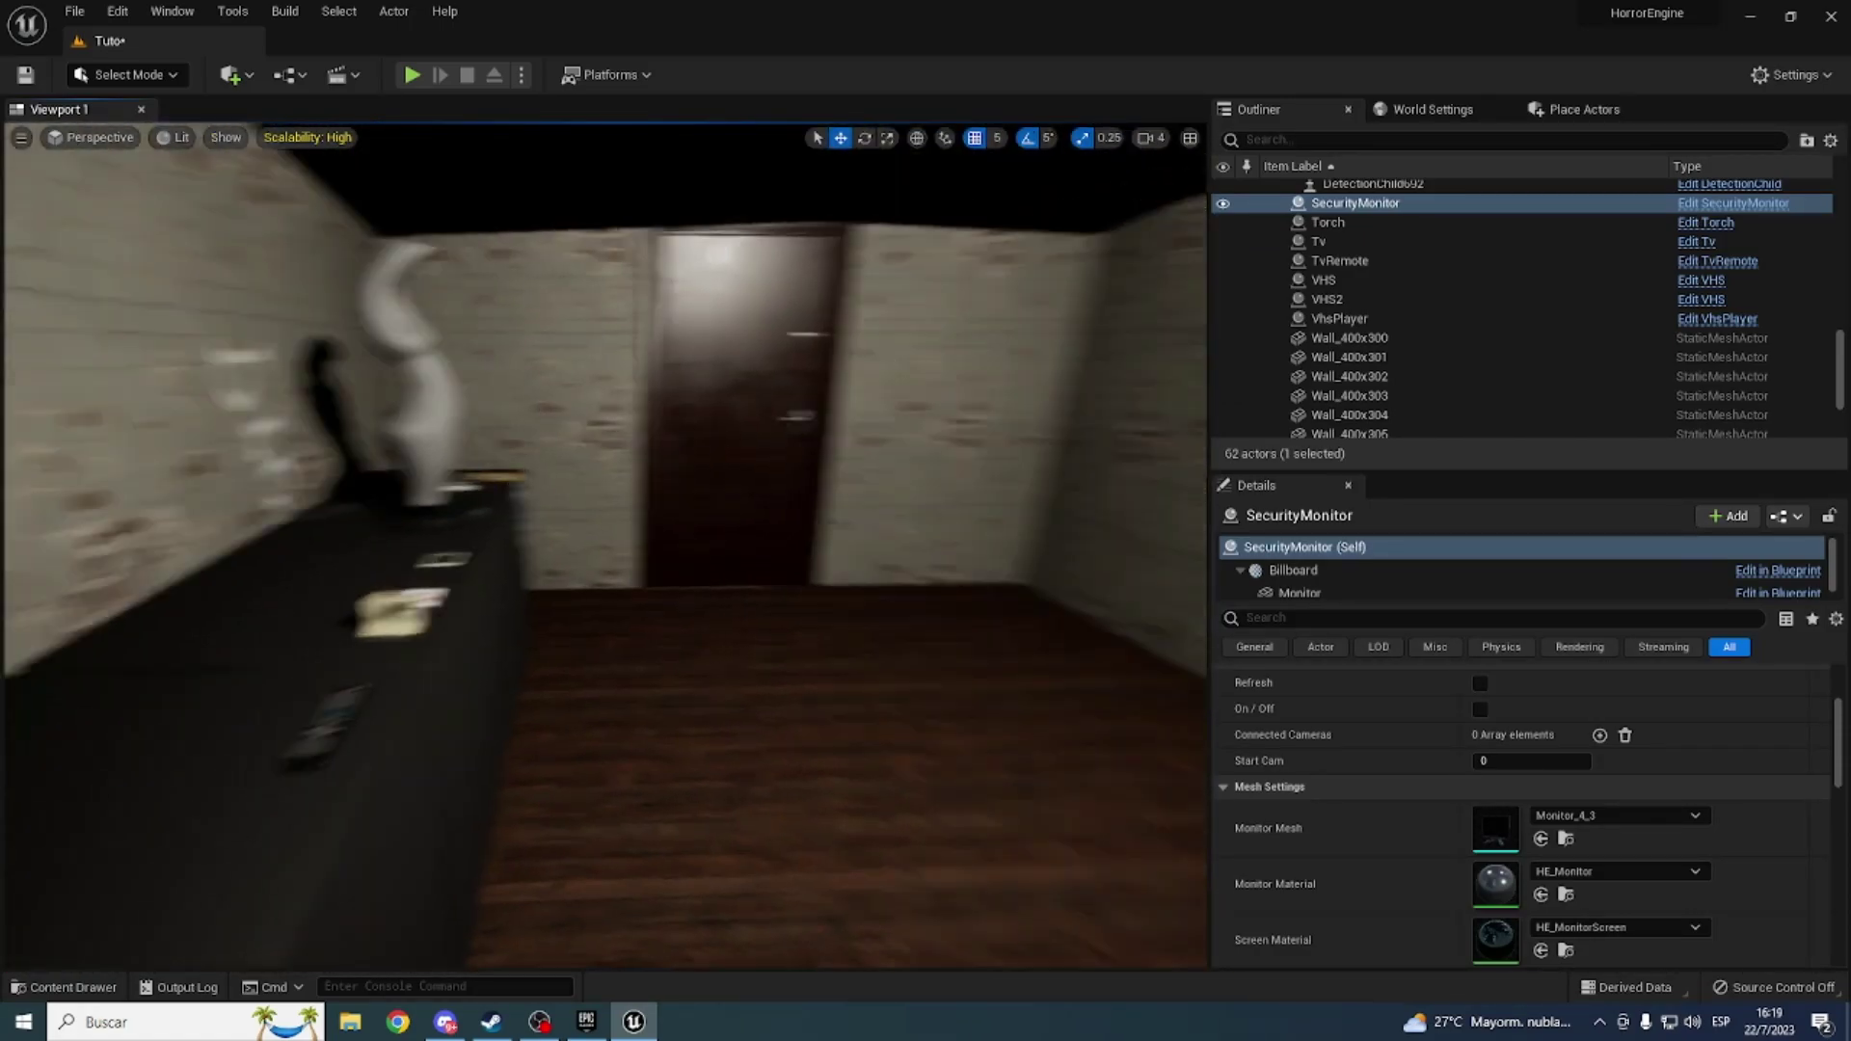
{"action": "right_click_drag", "start_coordinate": [578, 733], "coordinate": [588, 694]}
{"action": "scroll", "coordinate": [1577, 900], "scroll_direction": "up", "scroll_amount": 2}
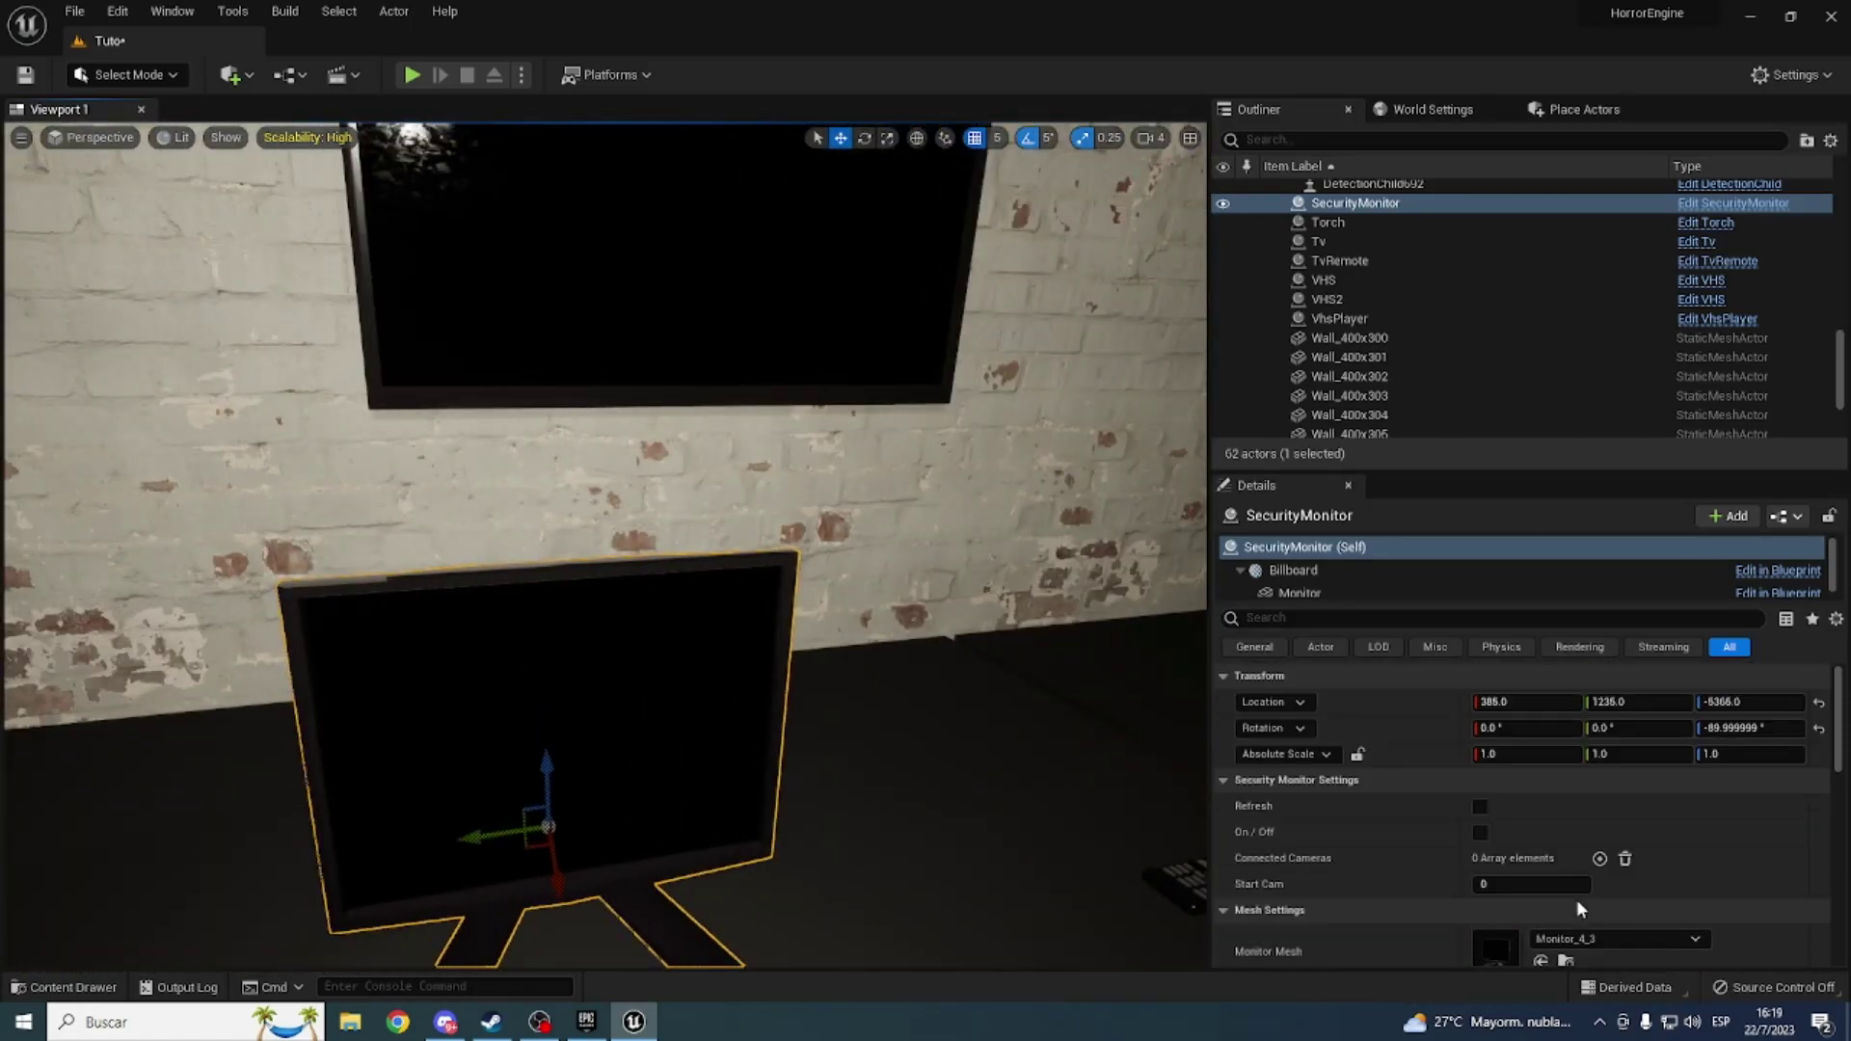
{"action": "mouse_move", "coordinate": [885, 728]}
{"action": "right_mouse_down"}
{"action": "mouse_move", "coordinate": [878, 582]}
{"action": "mouse_move", "coordinate": [832, 510]}
{"action": "right_mouse_up"}
{"action": "left_click", "coordinate": [770, 485]}
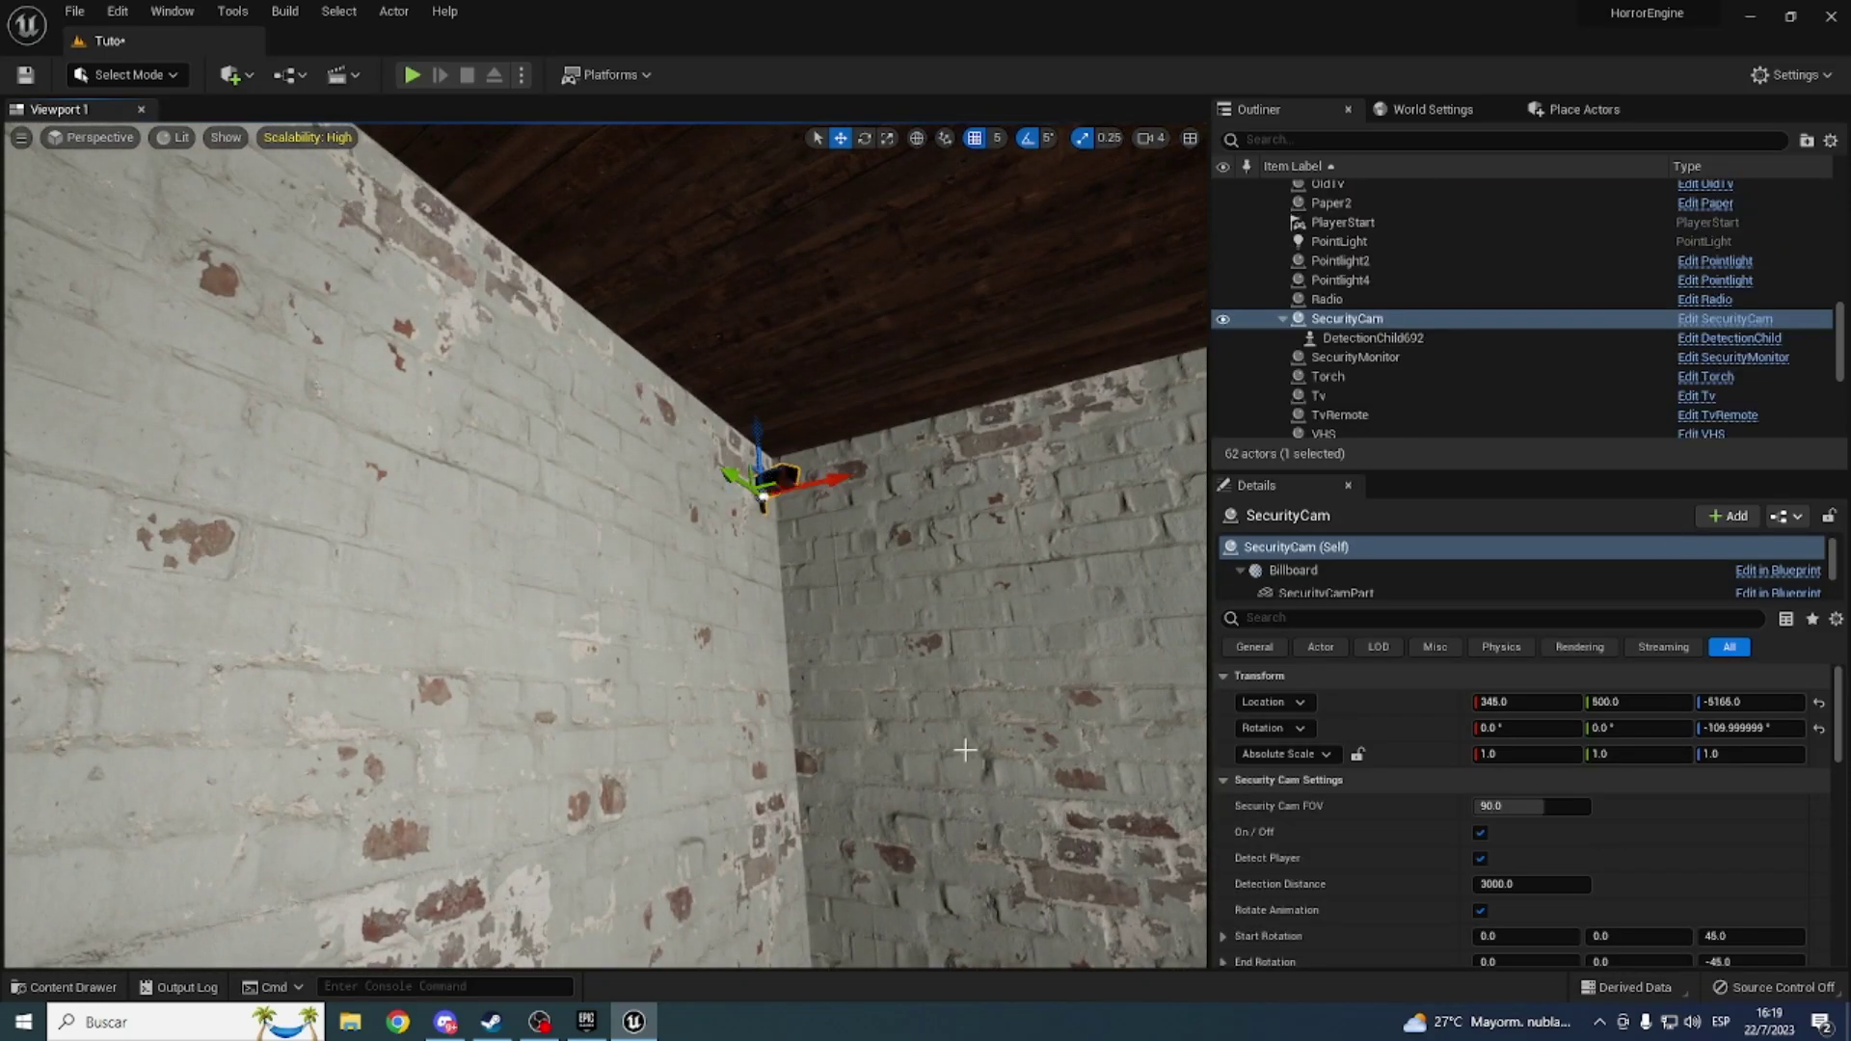
{"action": "scroll", "coordinate": [1421, 899], "scroll_direction": "down", "scroll_amount": 1}
{"action": "scroll", "coordinate": [1421, 898], "scroll_direction": "down", "scroll_amount": 2}
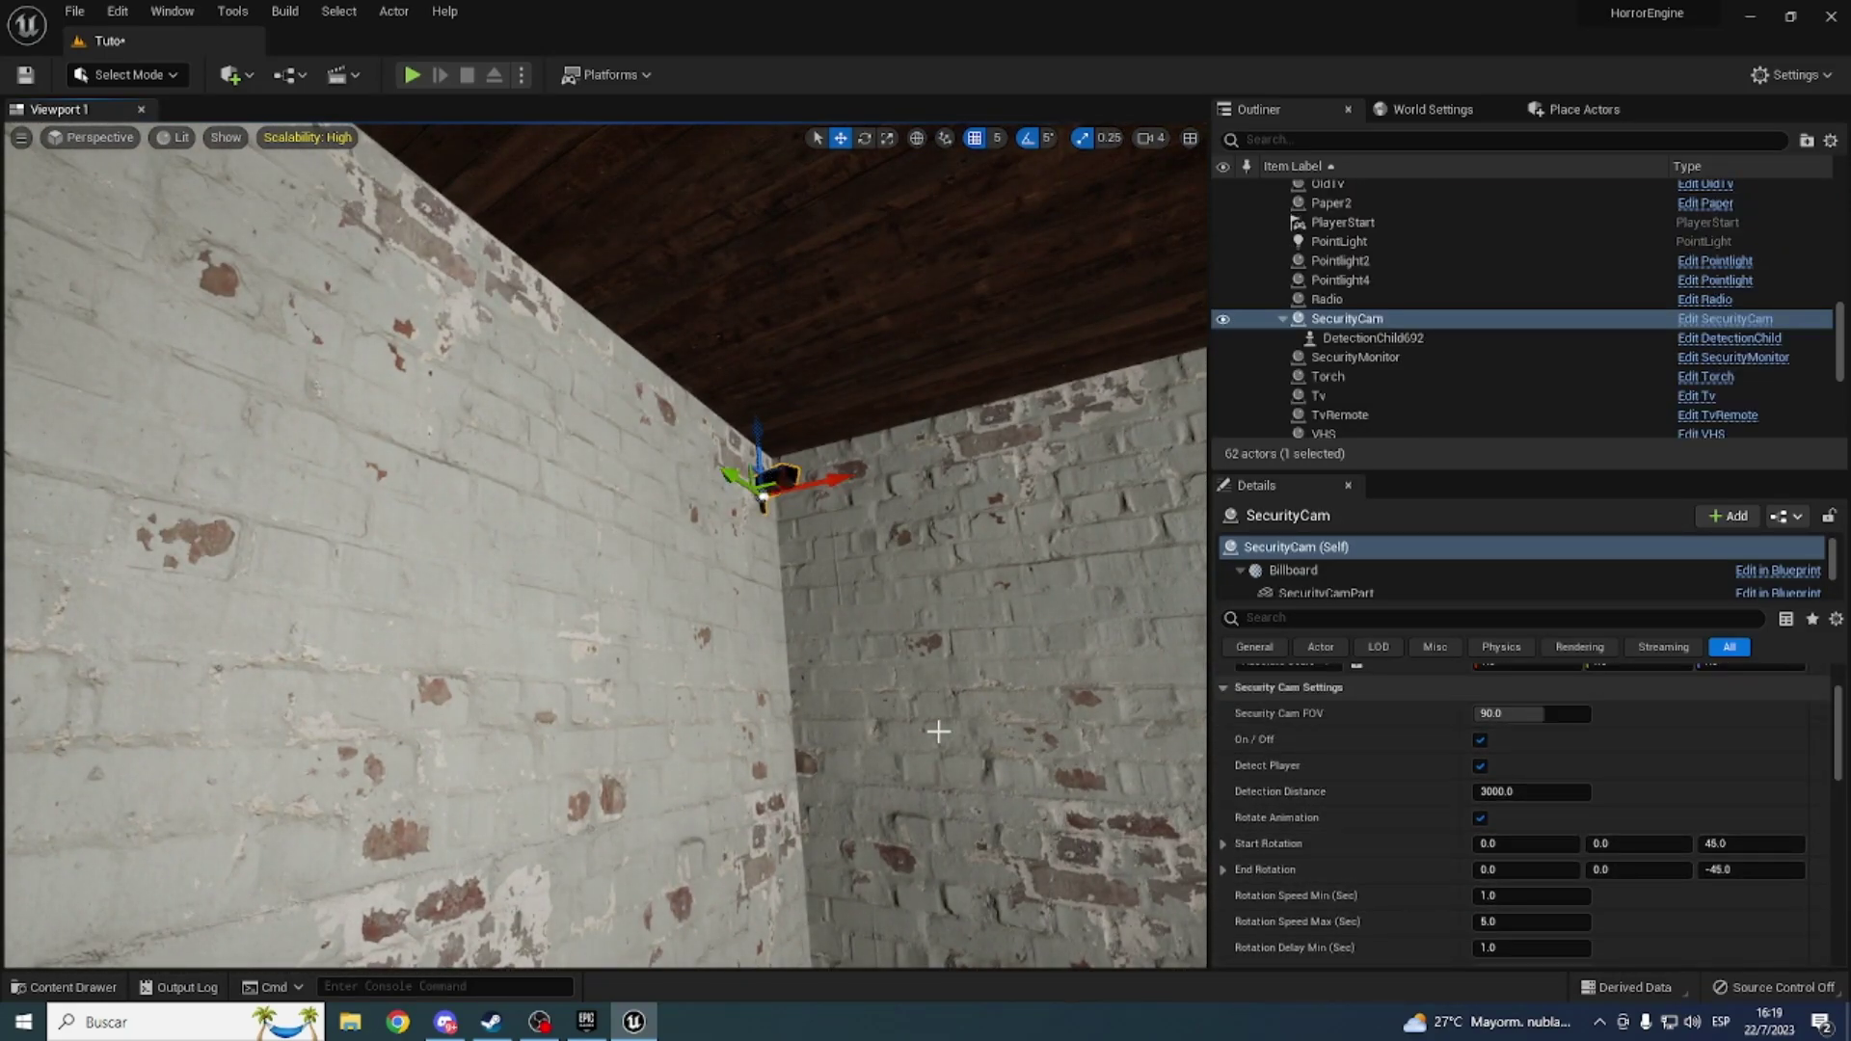
{"action": "right_click_drag", "start_coordinate": [942, 731], "coordinate": [916, 733]}
{"action": "scroll", "coordinate": [1699, 787], "scroll_direction": "up", "scroll_amount": 2}
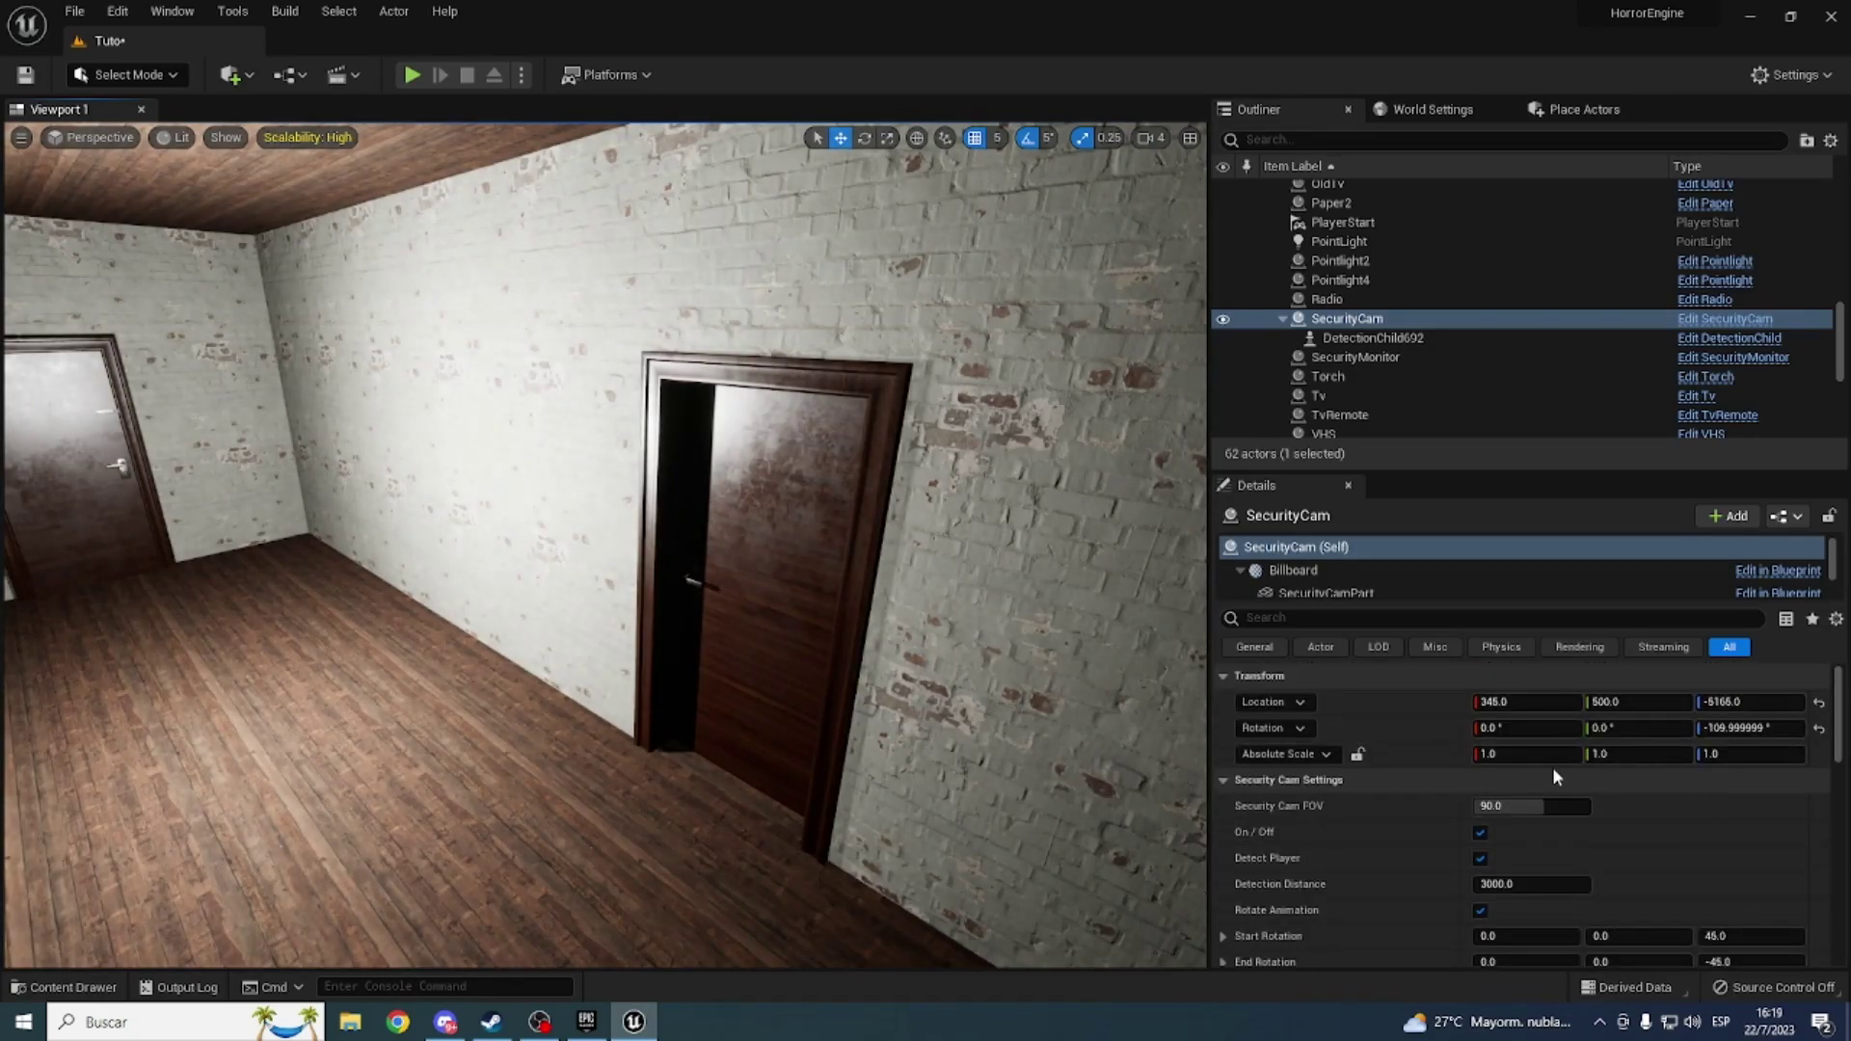
{"action": "mouse_move", "coordinate": [732, 540]}
{"action": "right_mouse_down"}
{"action": "mouse_move", "coordinate": [674, 502]}
{"action": "mouse_move", "coordinate": [657, 669]}
{"action": "right_mouse_up"}
{"action": "left_click", "coordinate": [562, 641]}
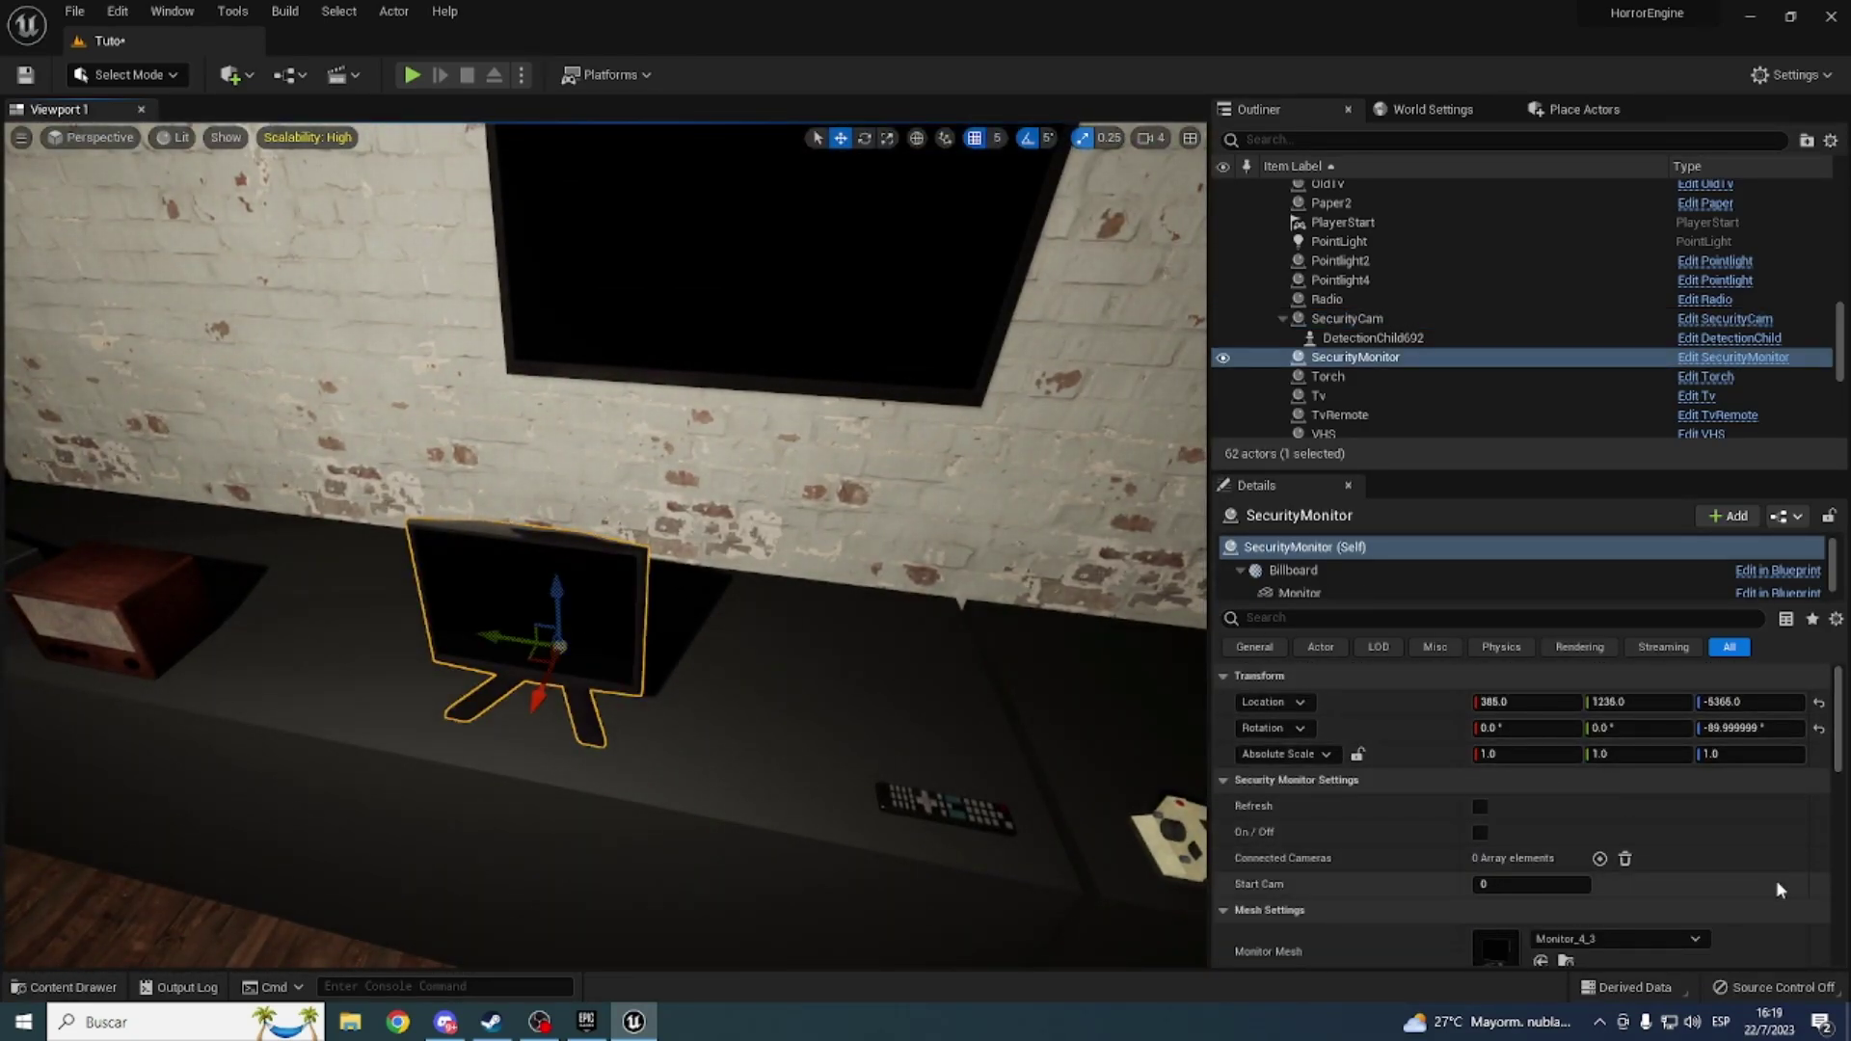
{"action": "right_click_drag", "start_coordinate": [774, 711], "coordinate": [762, 699]}
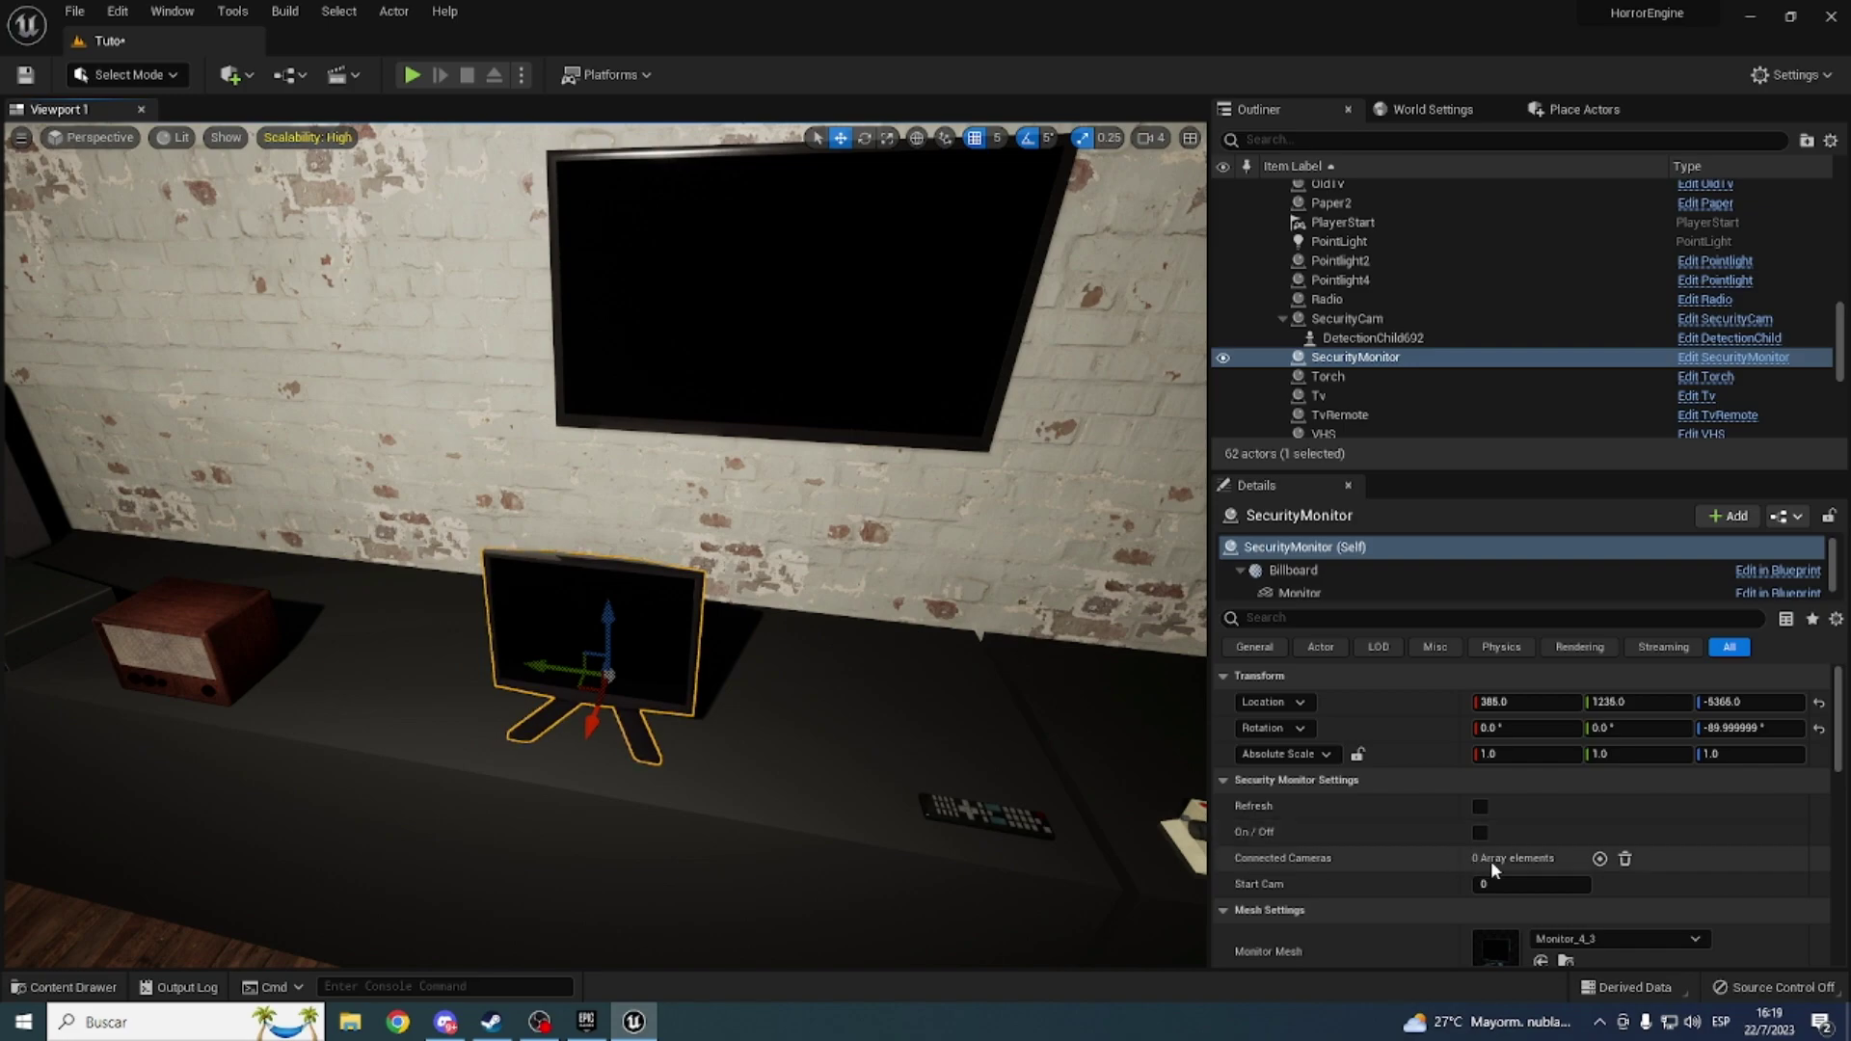
Step: Add a Connected Cameras entry and eyedropper-pick the SecurityCam for Index 0
{"action": "left_click", "coordinate": [1600, 859]}
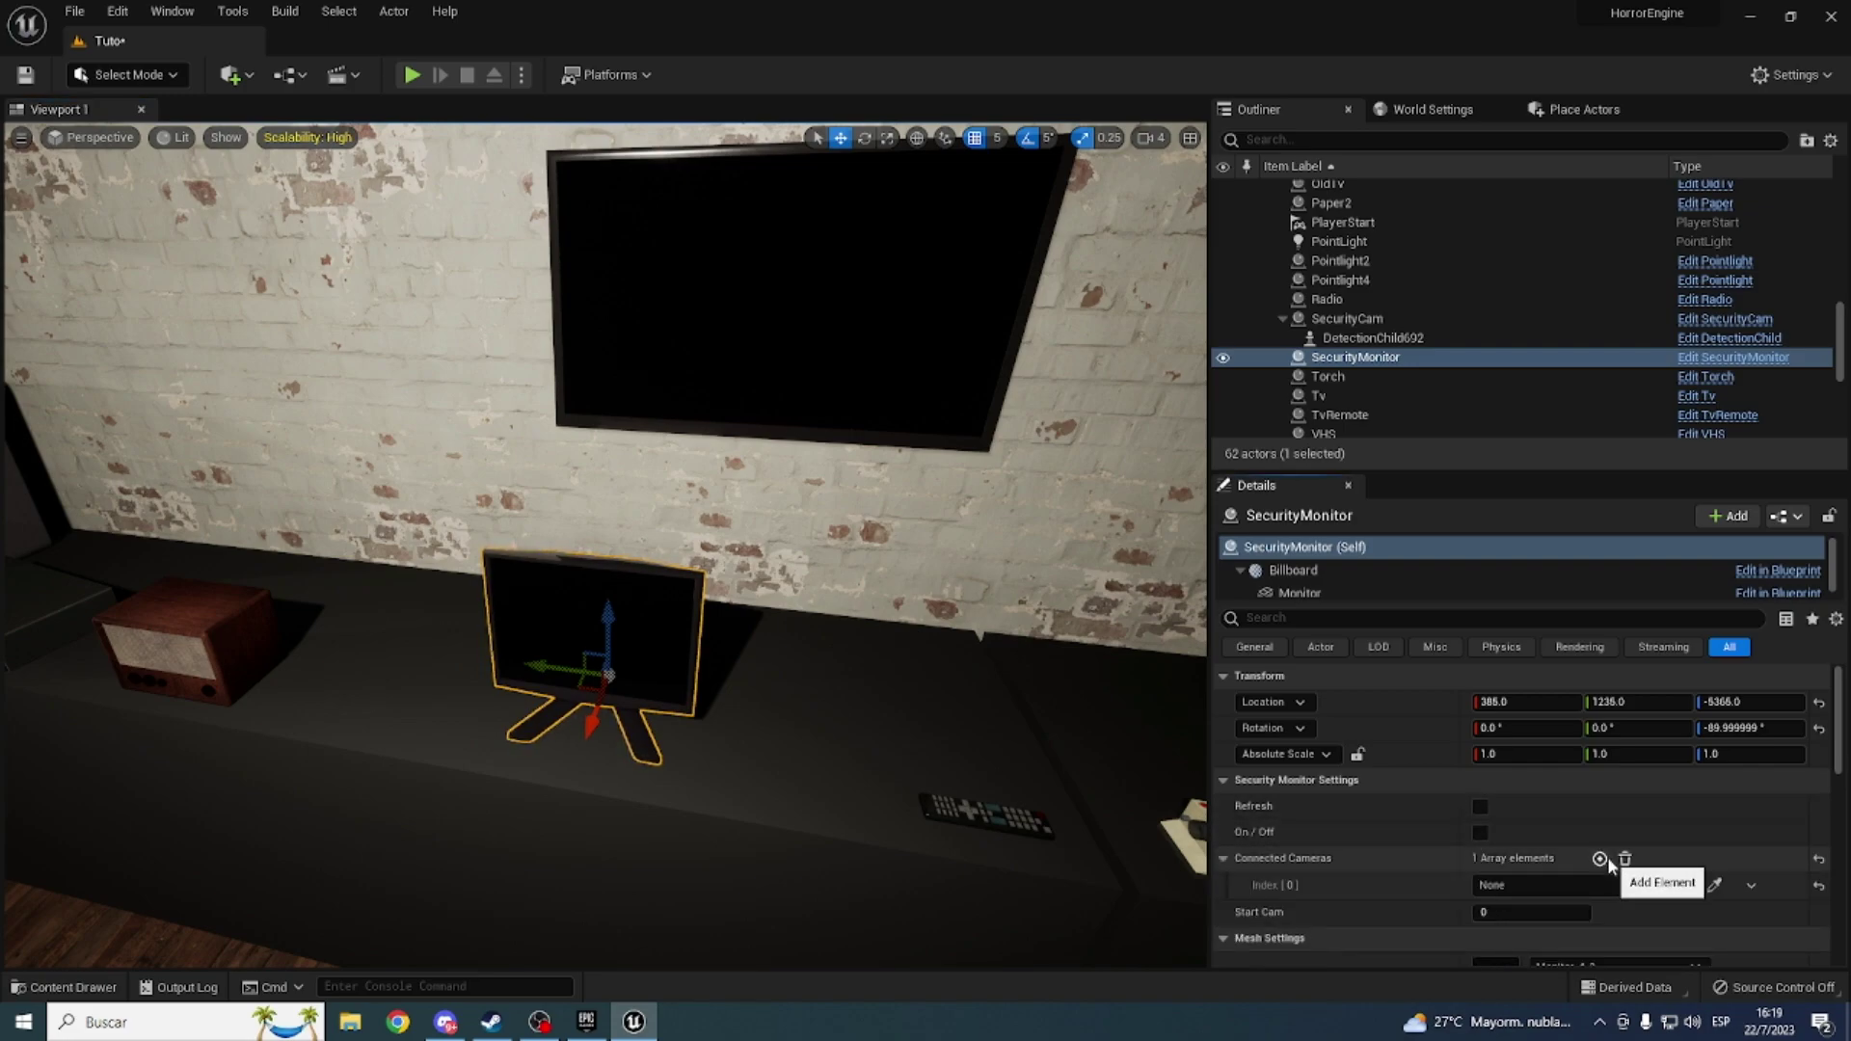
{"action": "left_click", "coordinate": [1714, 885]}
{"action": "right_click_drag", "start_coordinate": [888, 662], "coordinate": [752, 555]}
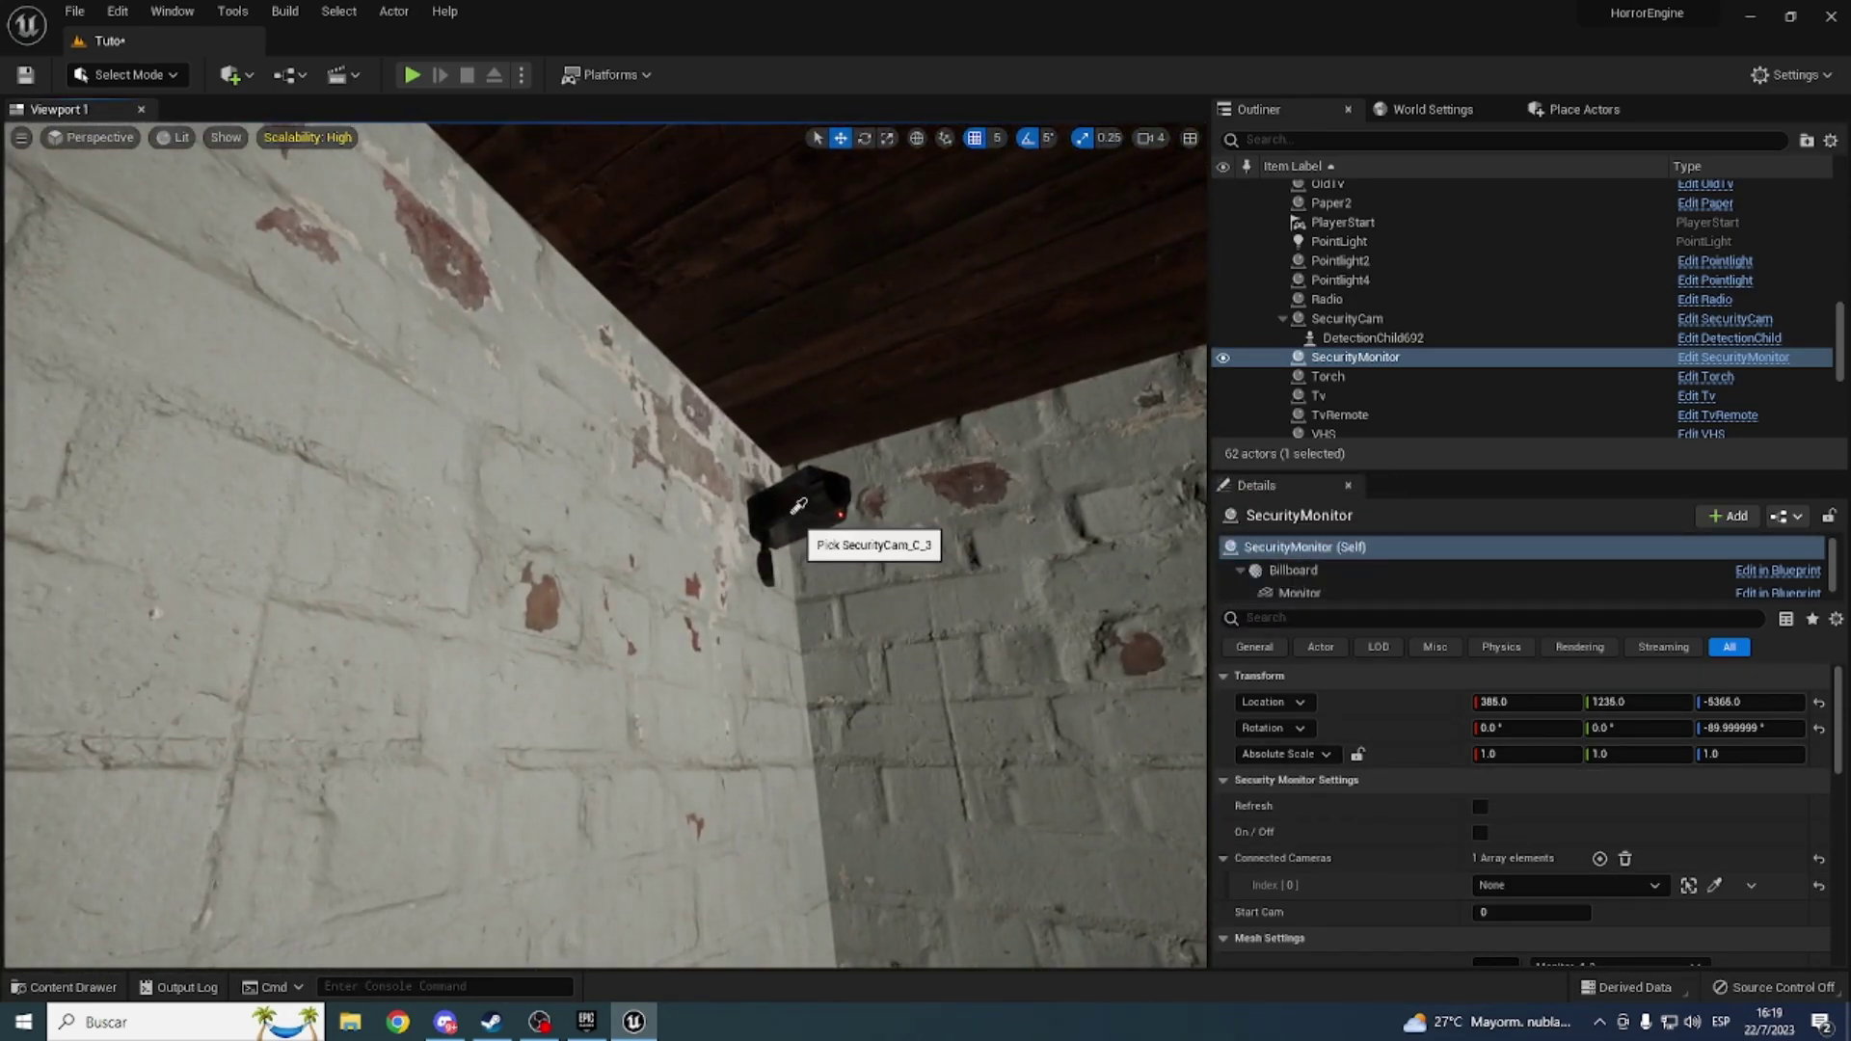
{"action": "right_click_drag", "start_coordinate": [790, 511], "coordinate": [732, 539]}
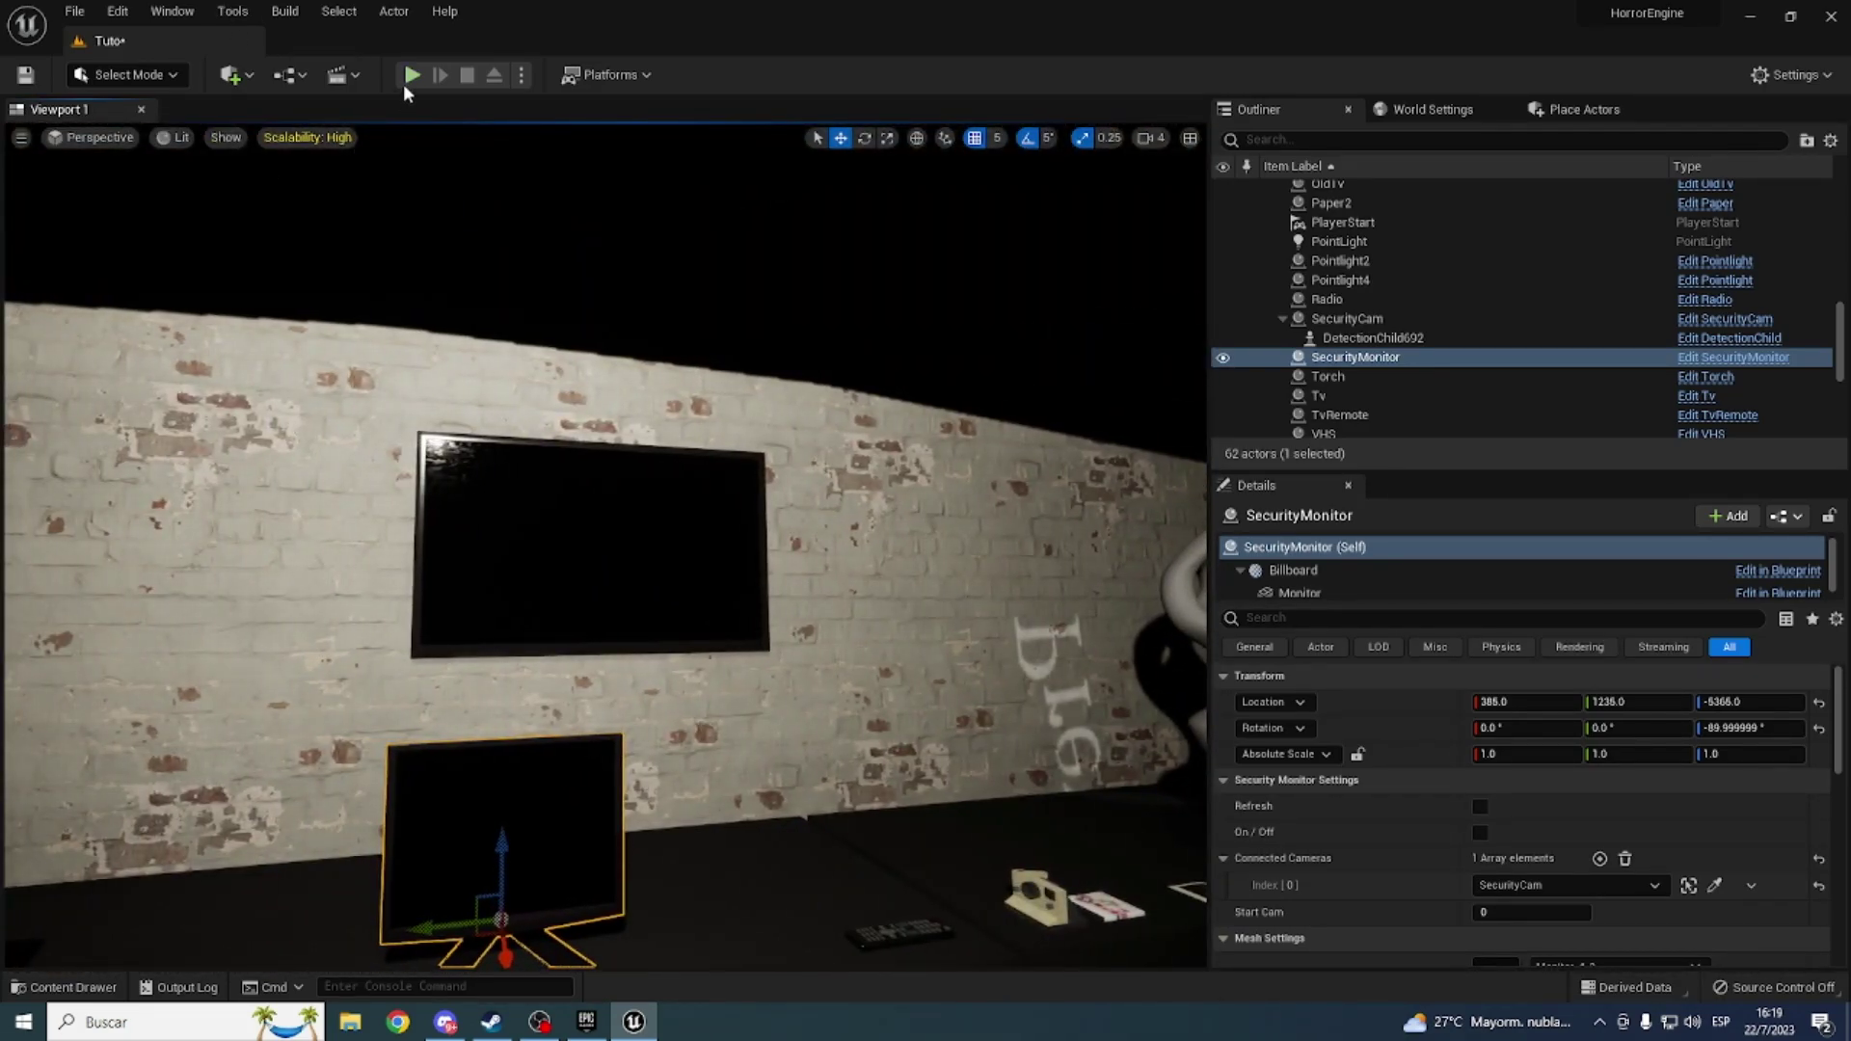
Step: Play-test walking up to the desk monitor to view the security camera feed
{"action": "left_click", "coordinate": [411, 74]}
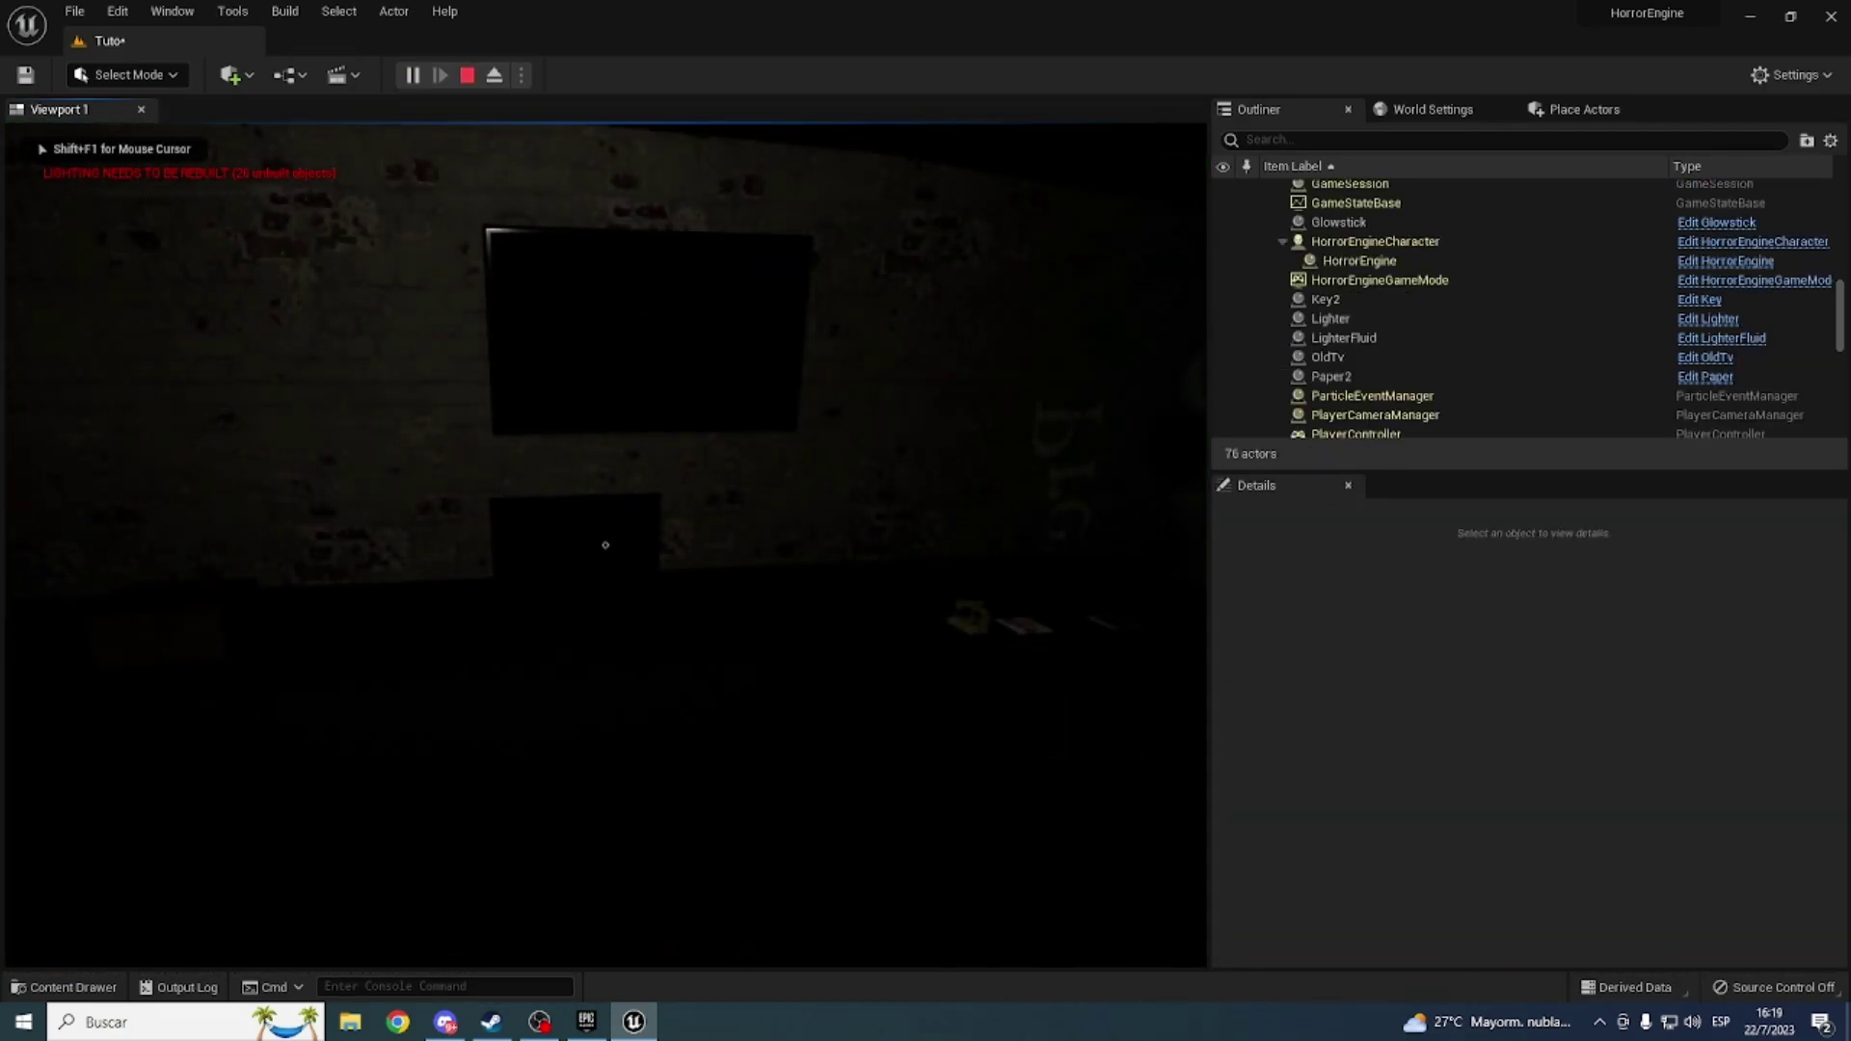
{"action": "key", "text": "w"}
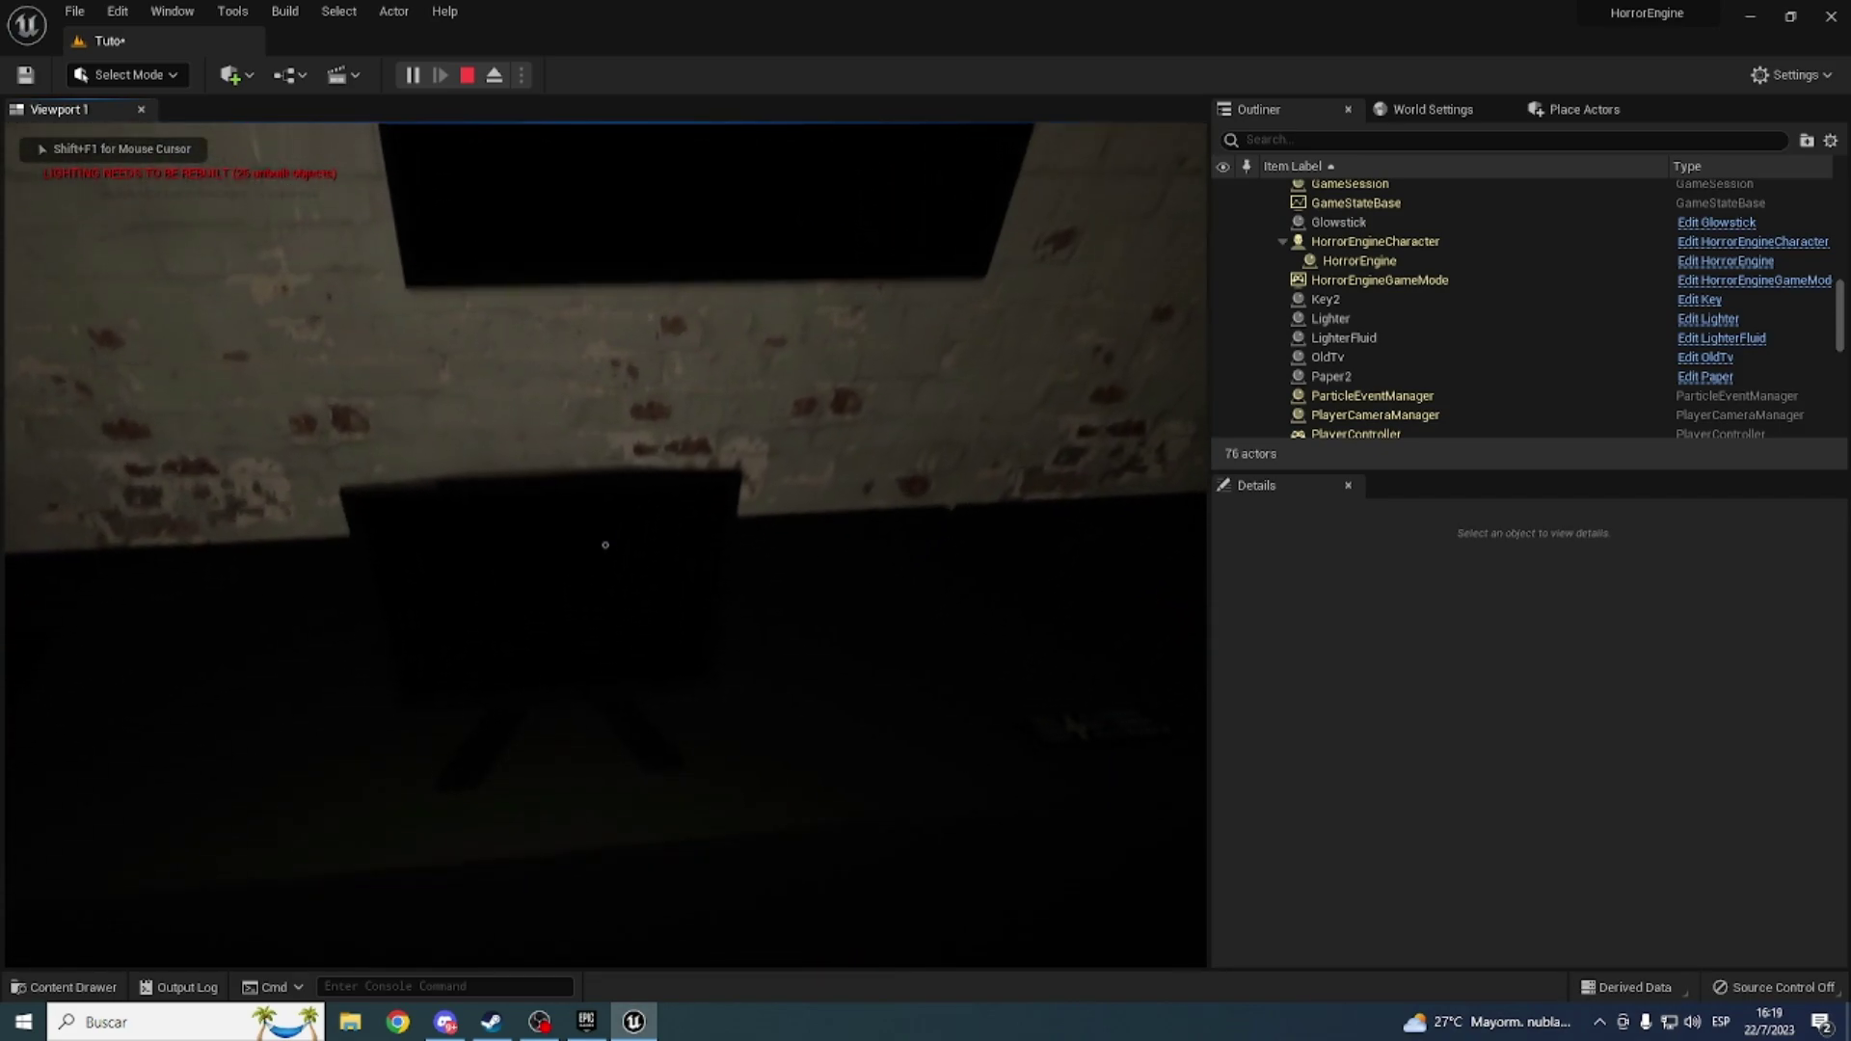
{"action": "key", "text": "w"}
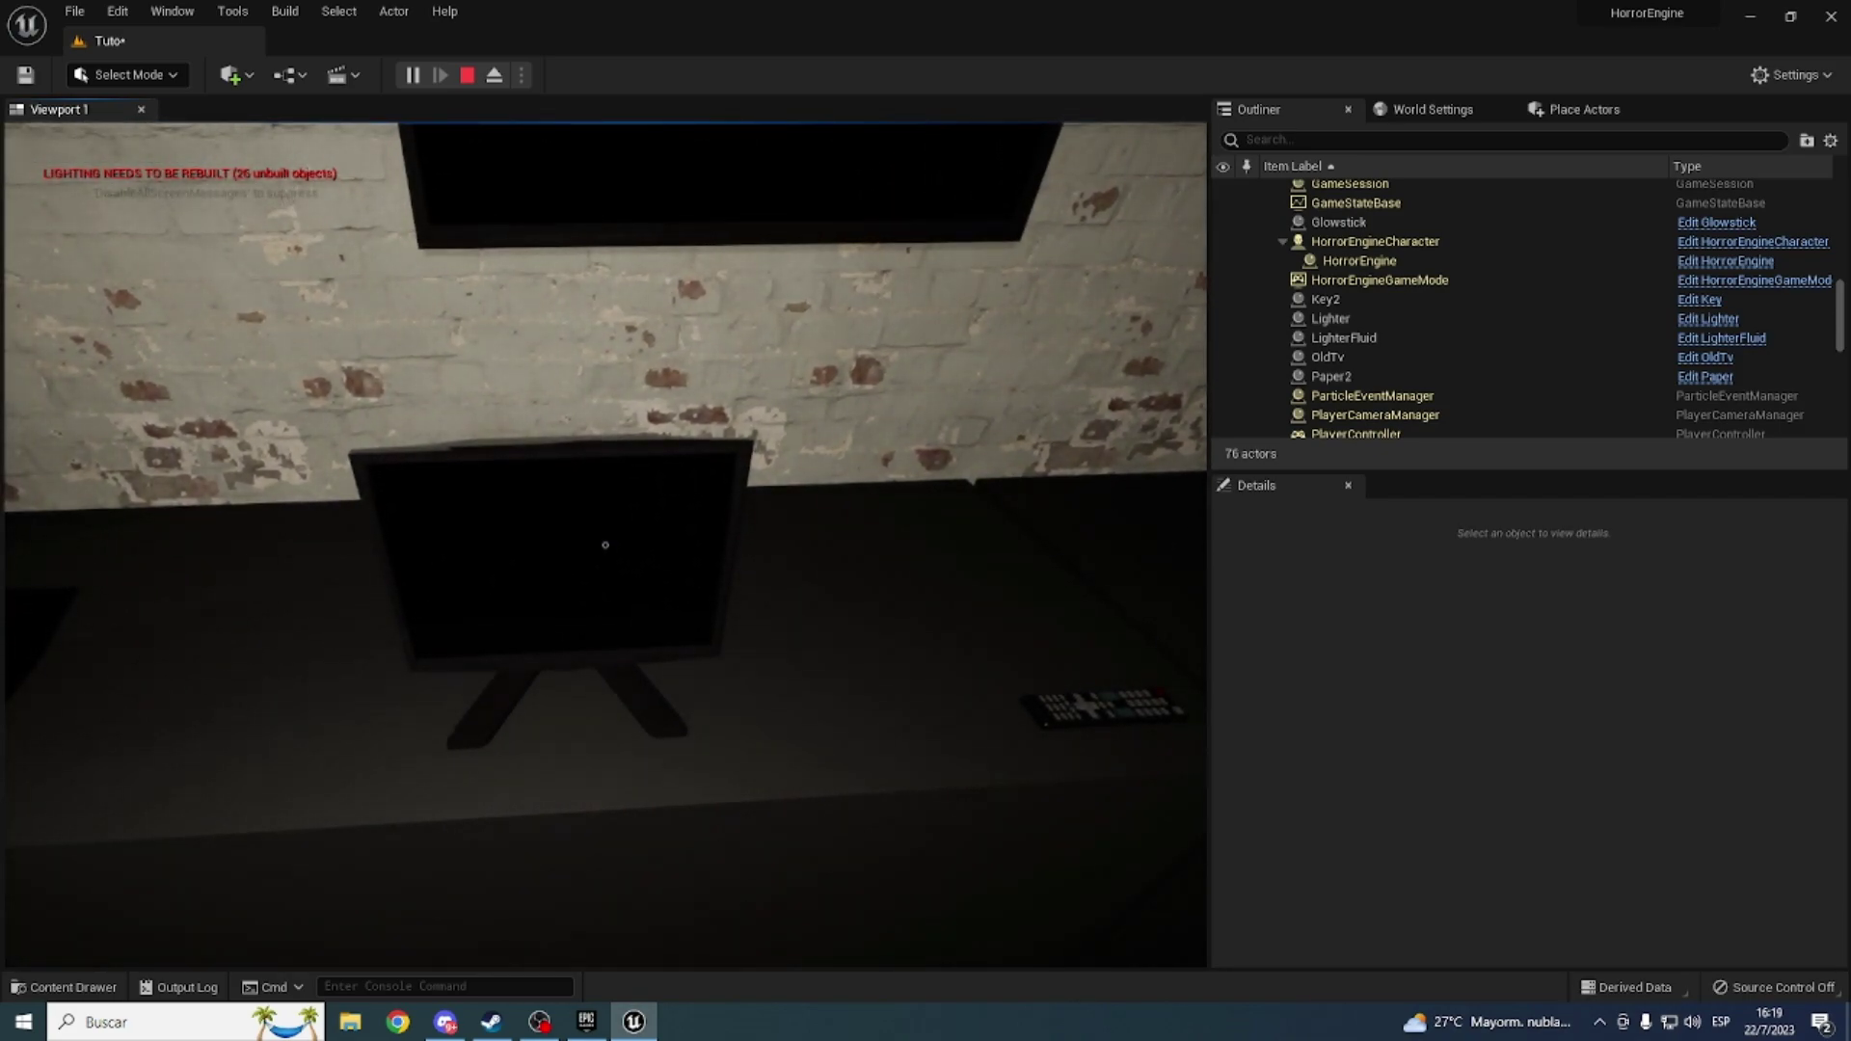
{"action": "key", "text": "w"}
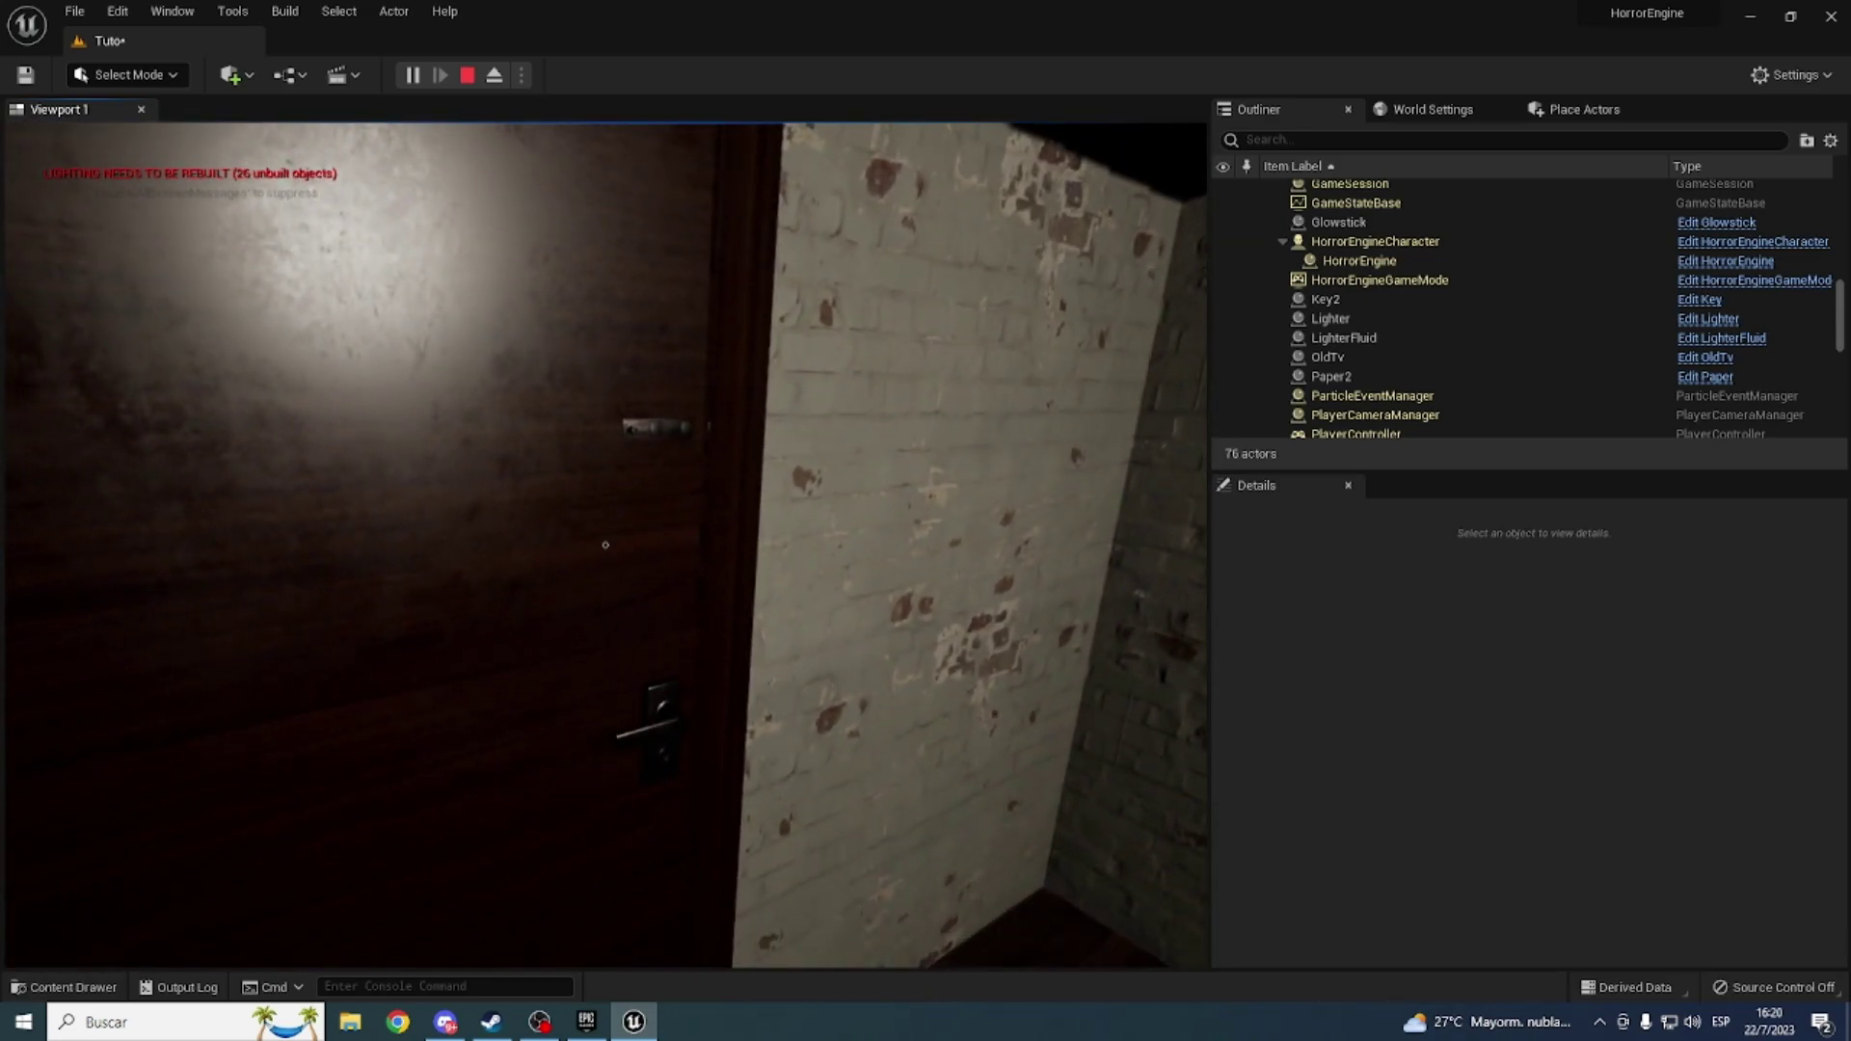
{"action": "key", "text": "Escape"}
{"action": "right_click_drag", "start_coordinate": [781, 839], "coordinate": [781, 839]}
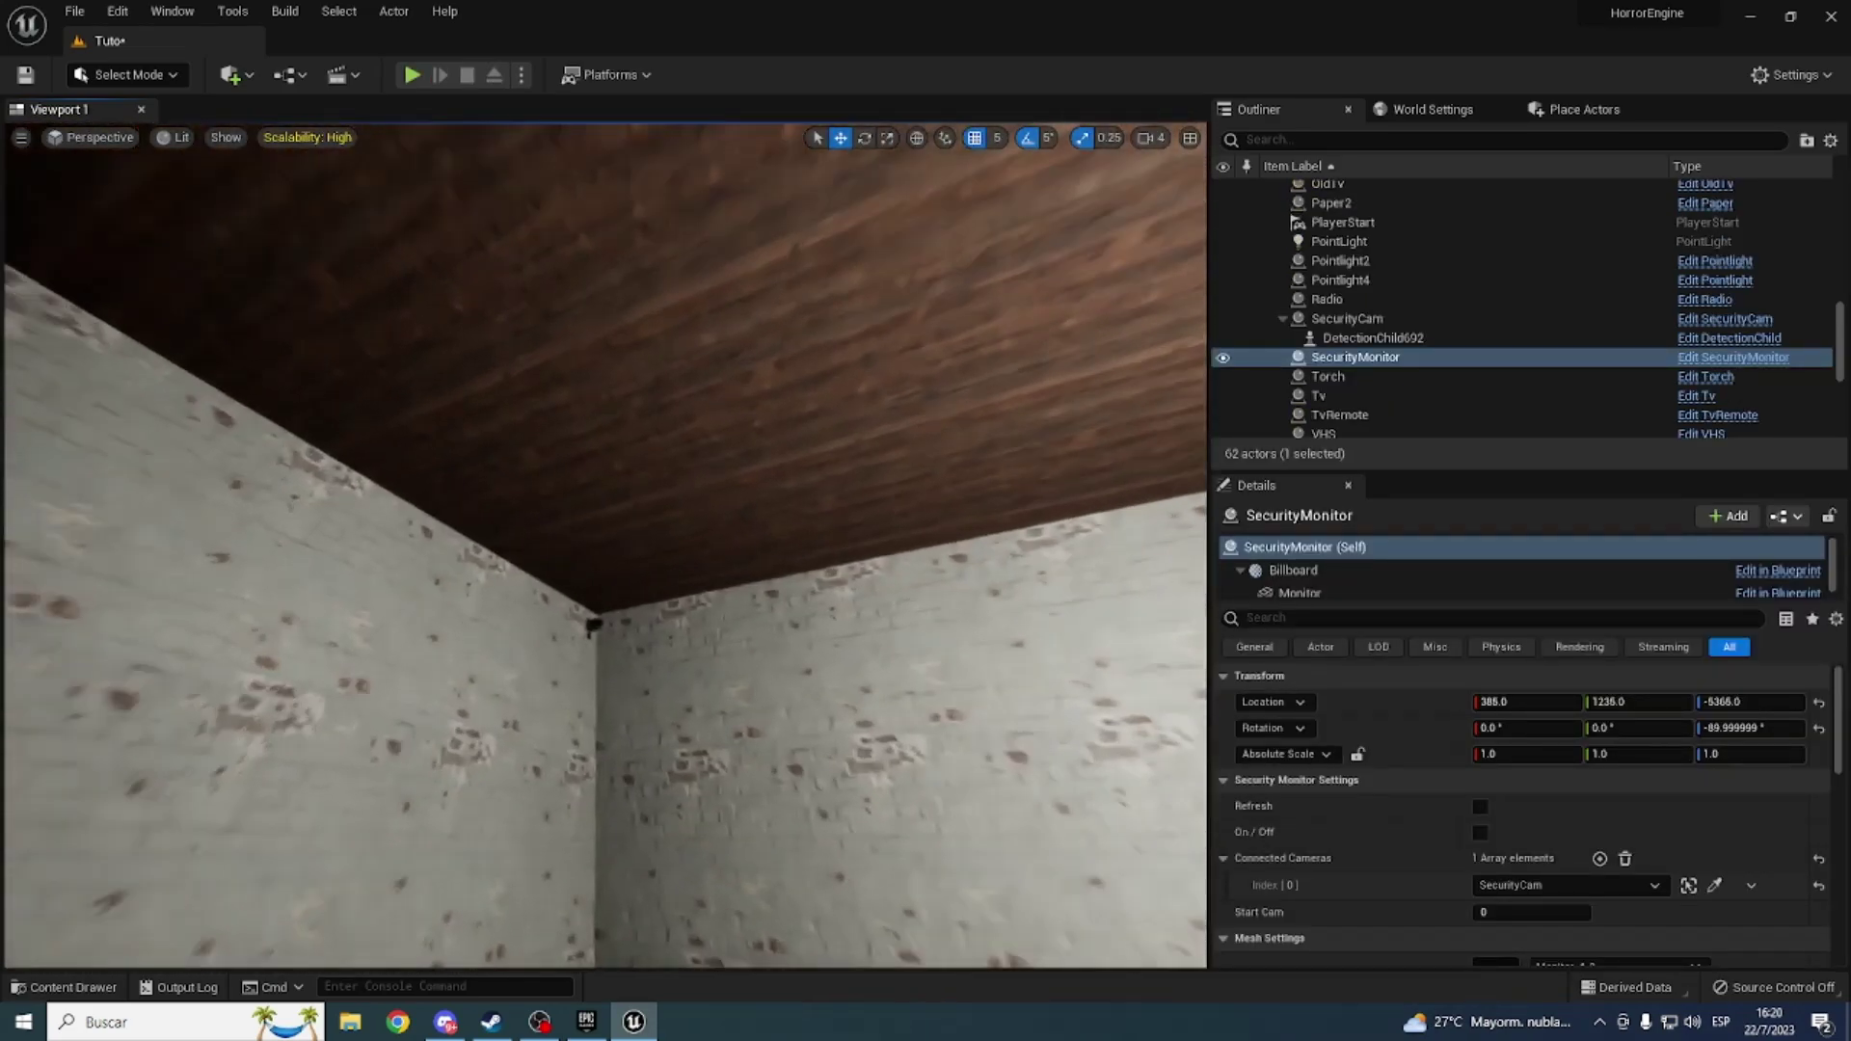
Step: Rotate the SecurityCam around Z toward about -80 degrees
{"action": "right_click_drag", "start_coordinate": [650, 812], "coordinate": [651, 812]}
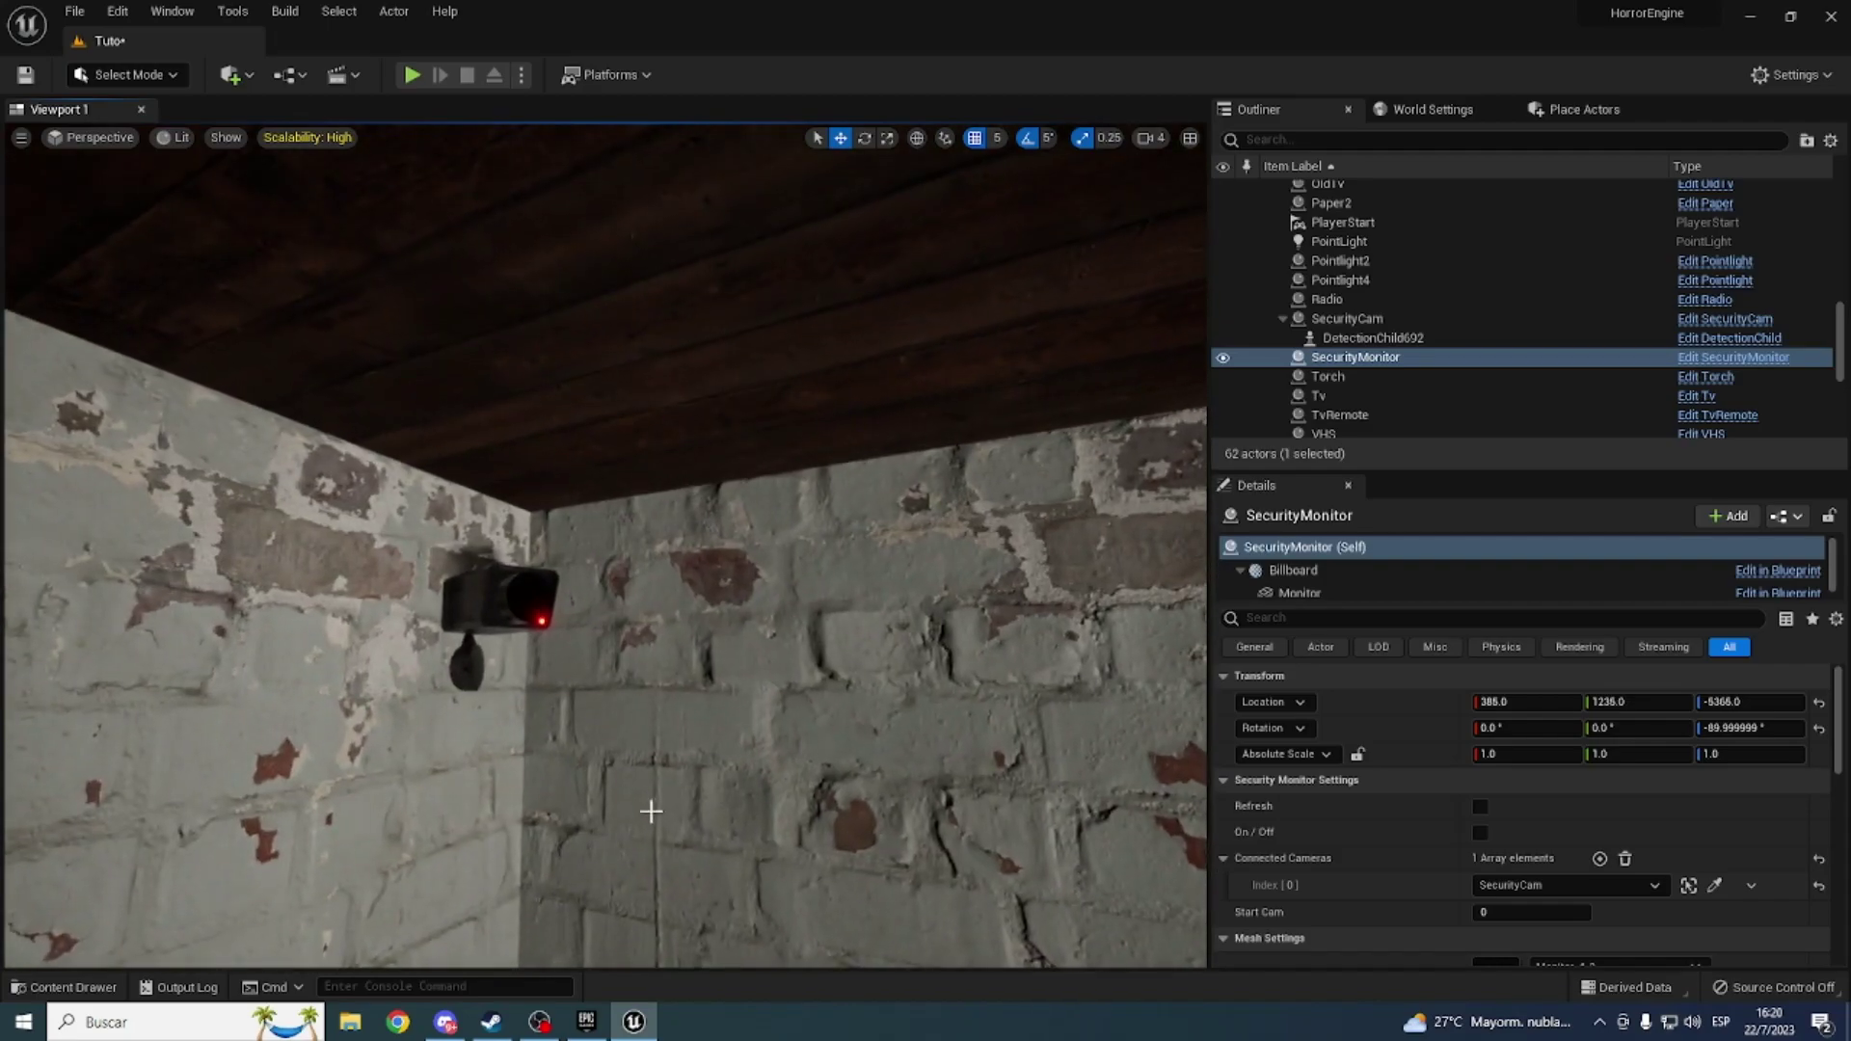
{"action": "left_click", "coordinate": [520, 586]}
{"action": "key", "text": "e"}
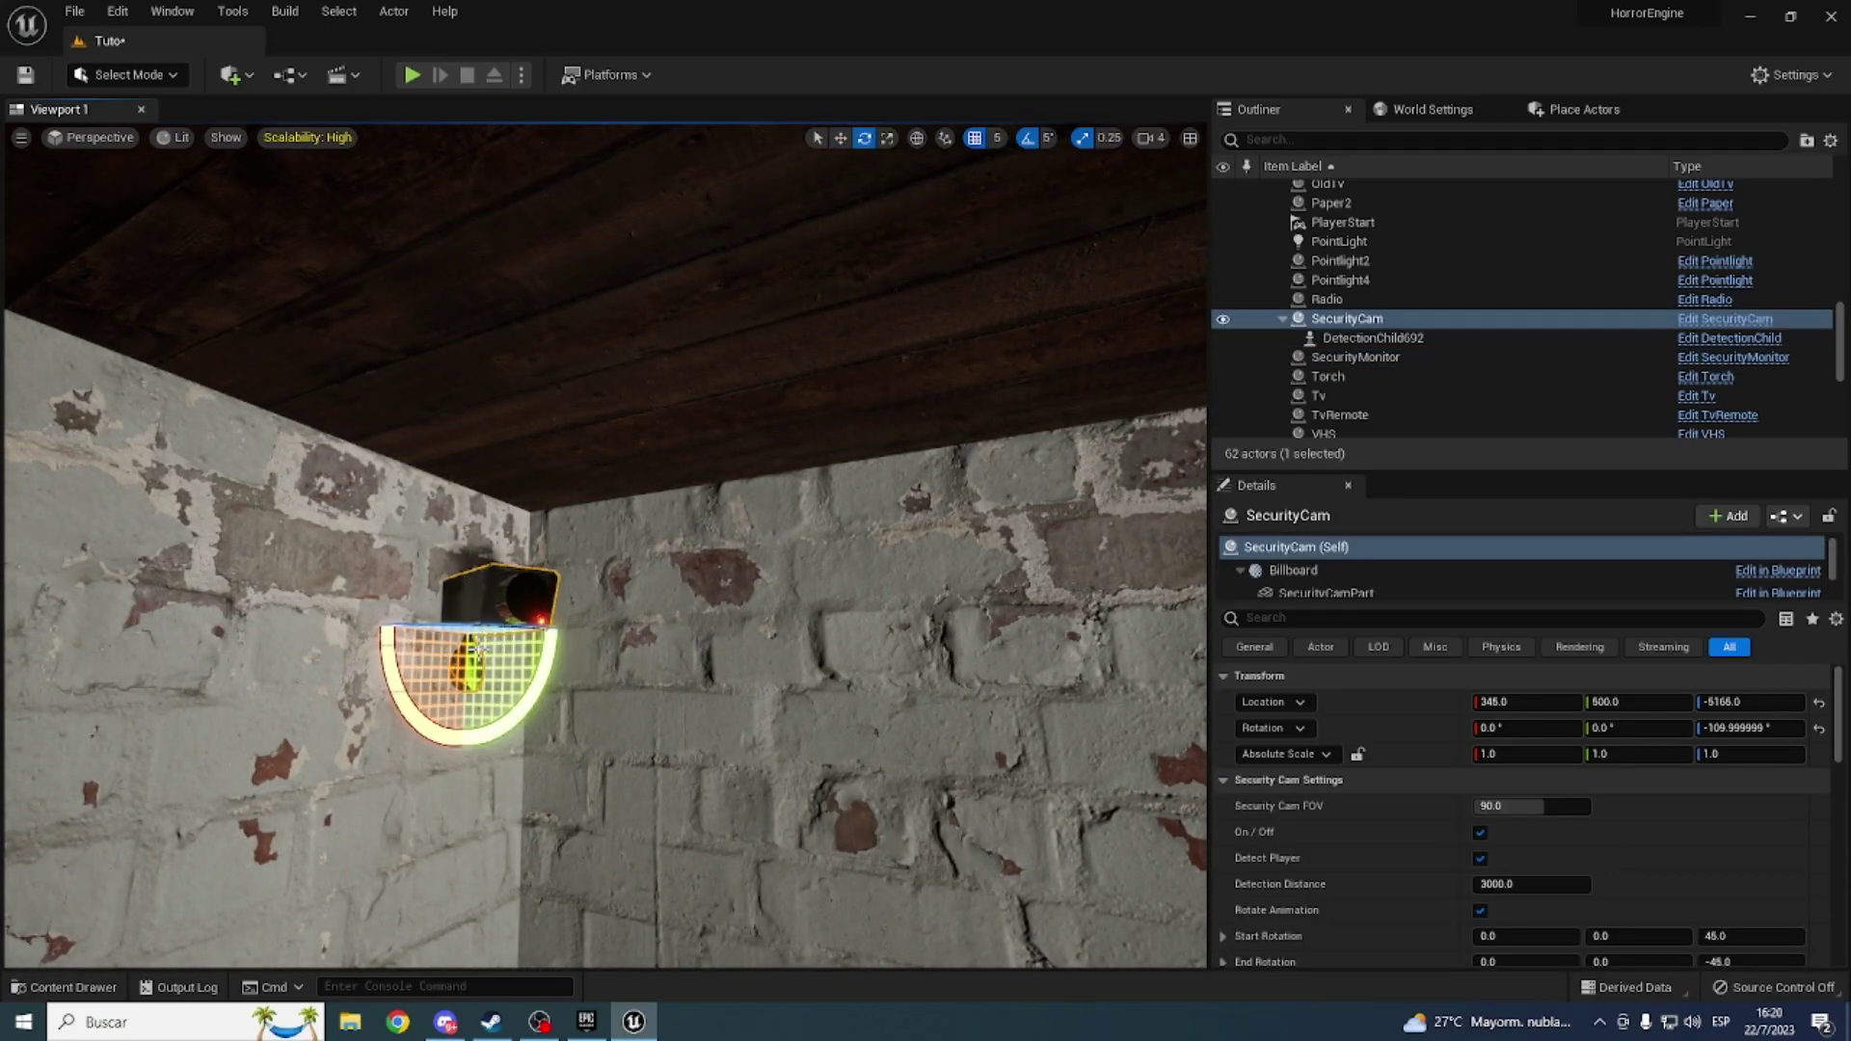
{"action": "left_click_drag", "start_coordinate": [480, 624], "coordinate": [566, 633]}
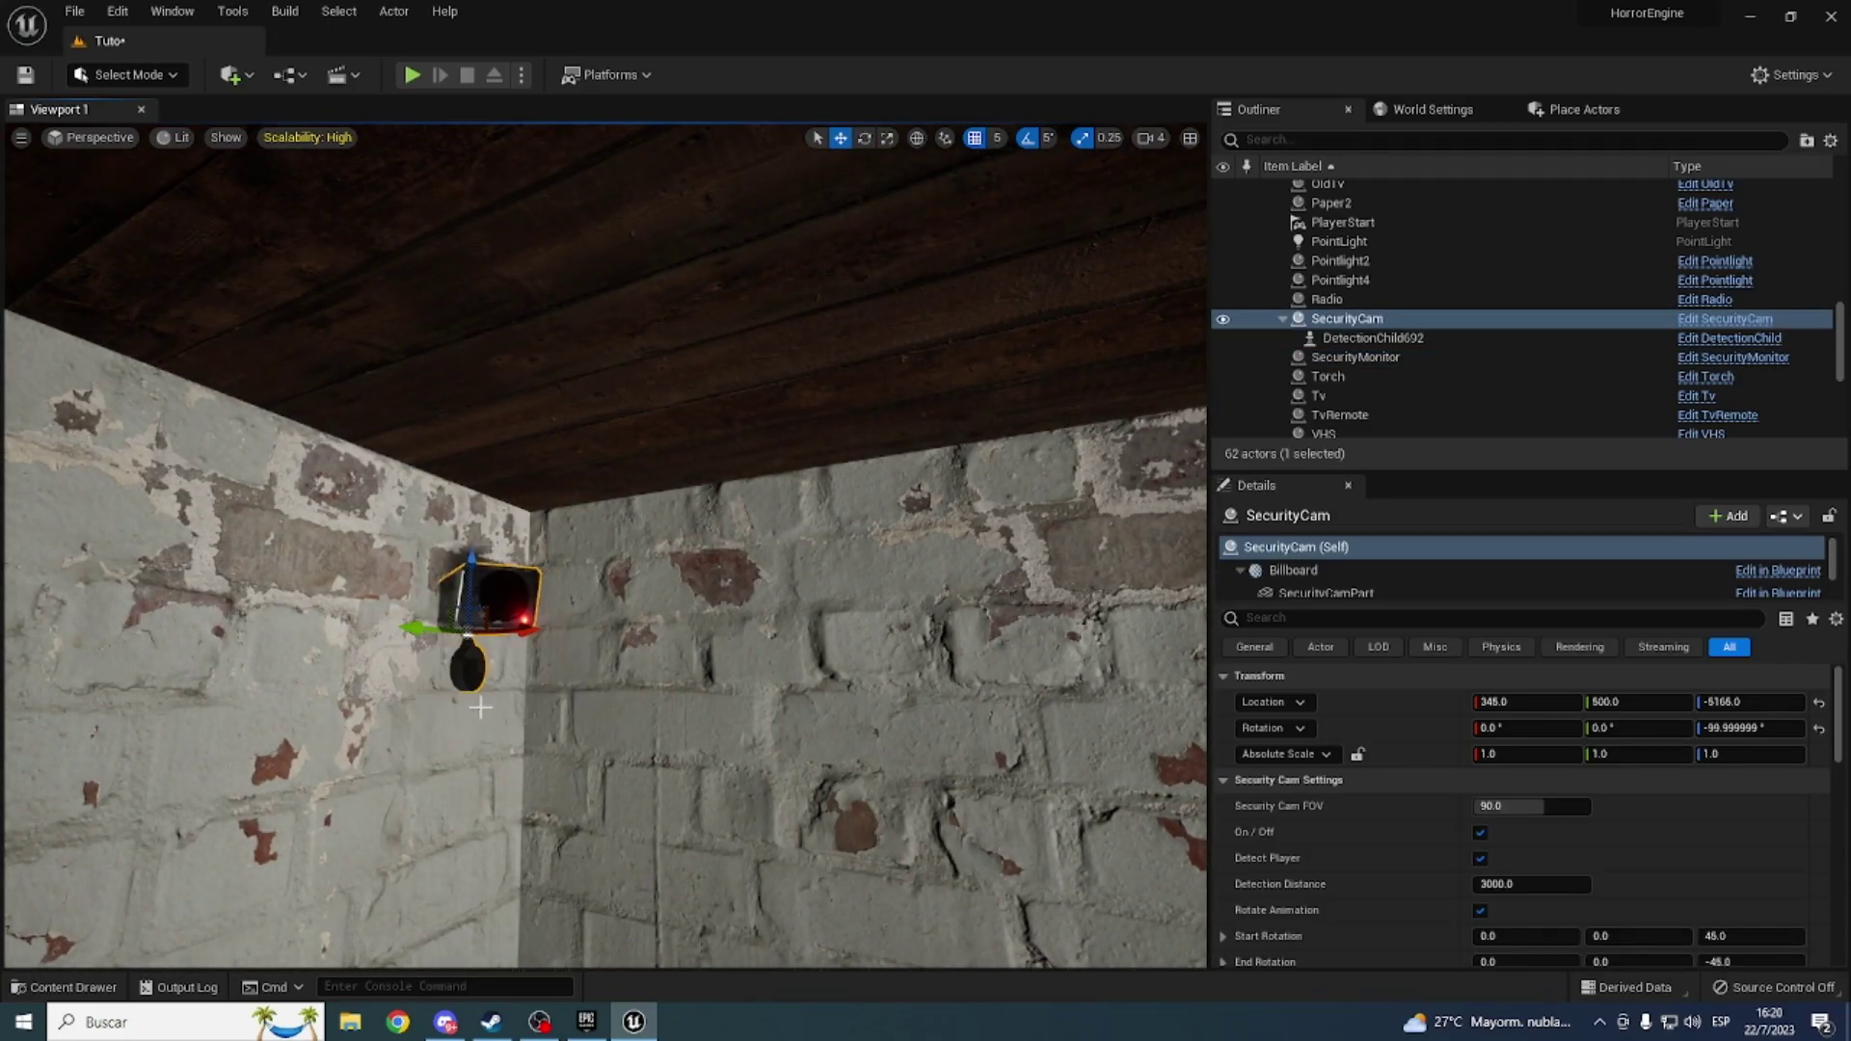
{"action": "right_click_drag", "start_coordinate": [481, 708], "coordinate": [292, 97]}
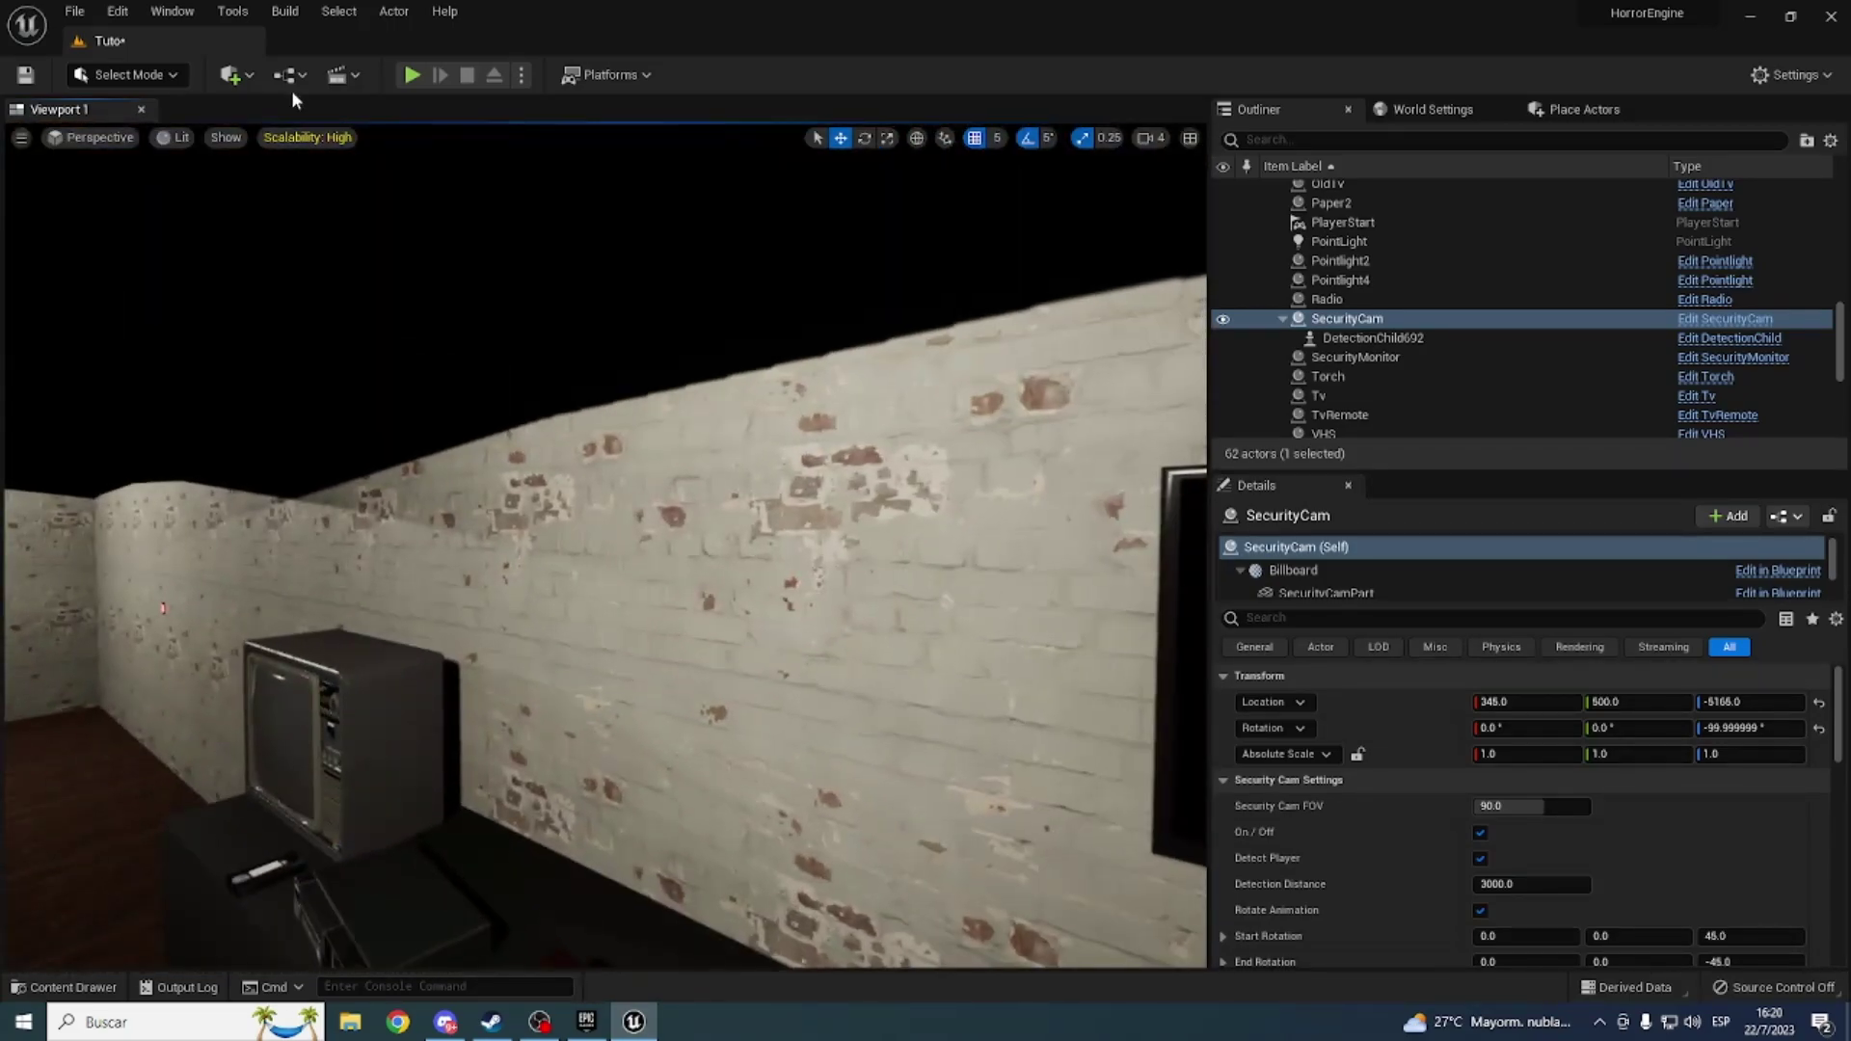
Step: Play-test the camera feed, reframe the SecurityCam, and start another play test
{"action": "left_click", "coordinate": [411, 74]}
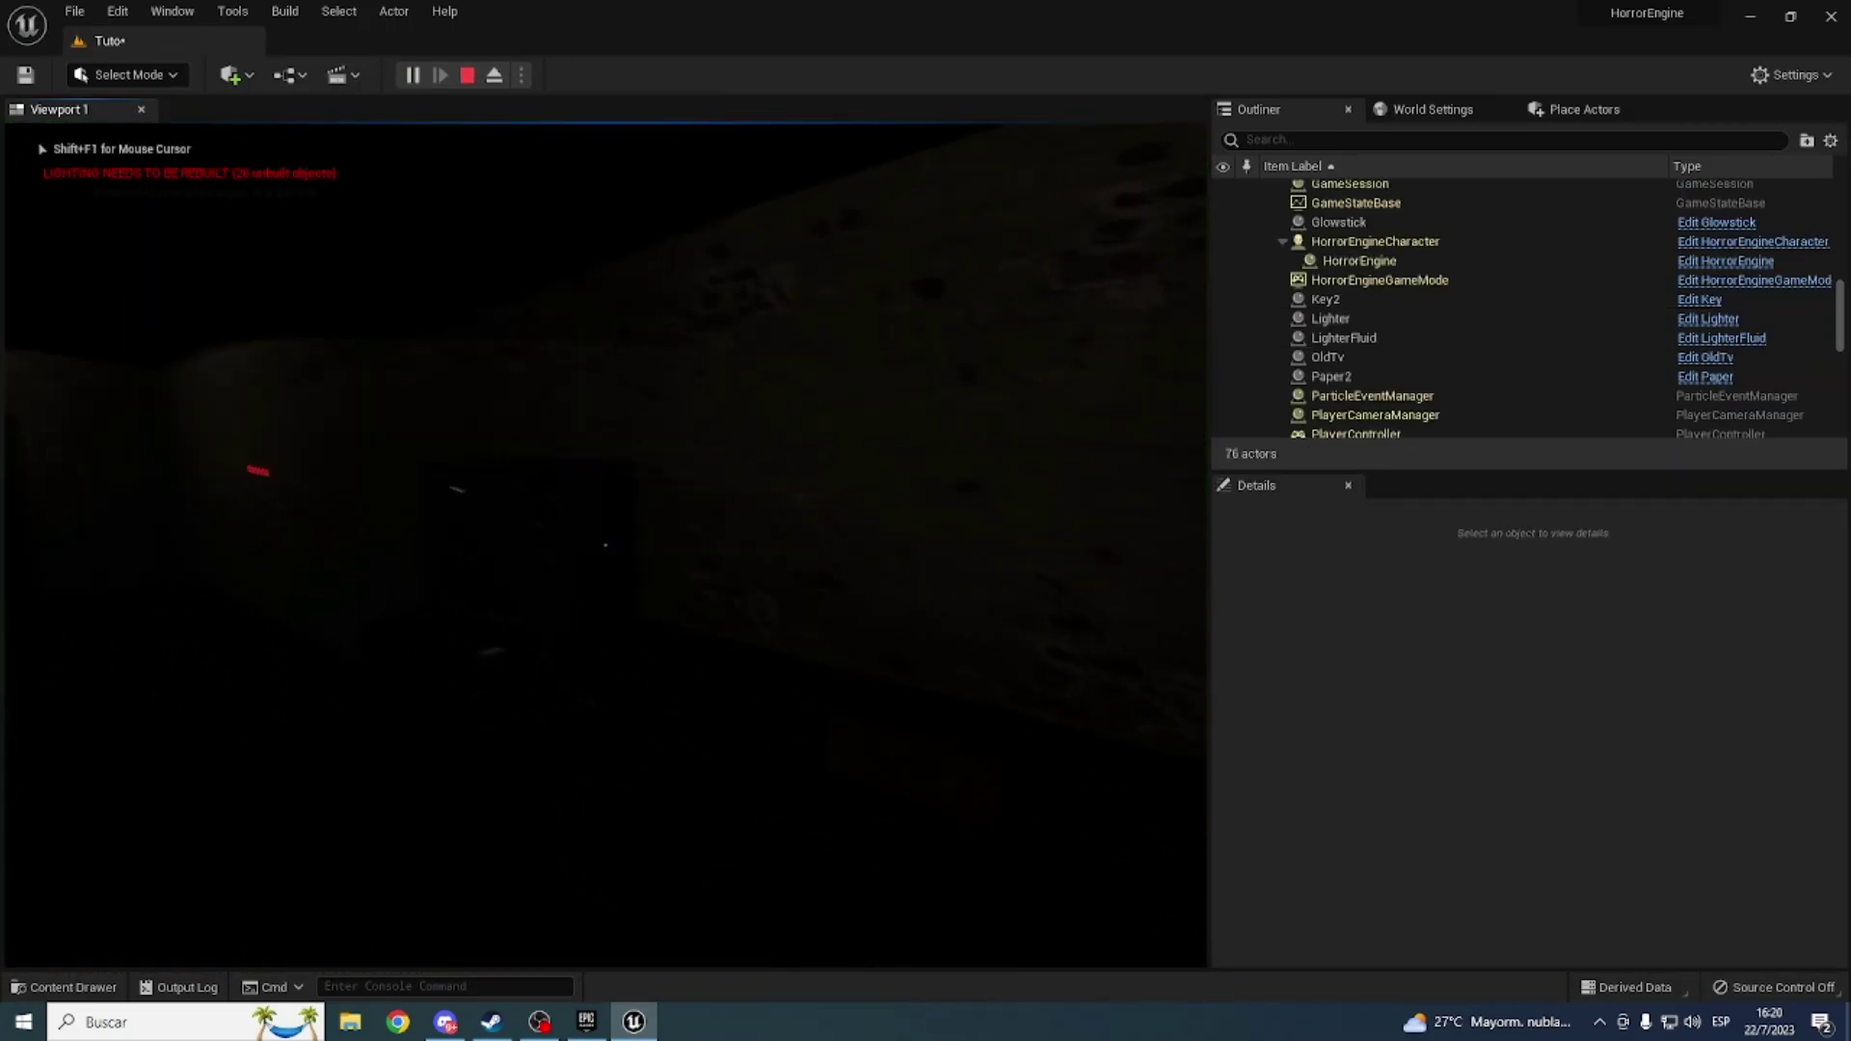
{"action": "key", "text": "f"}
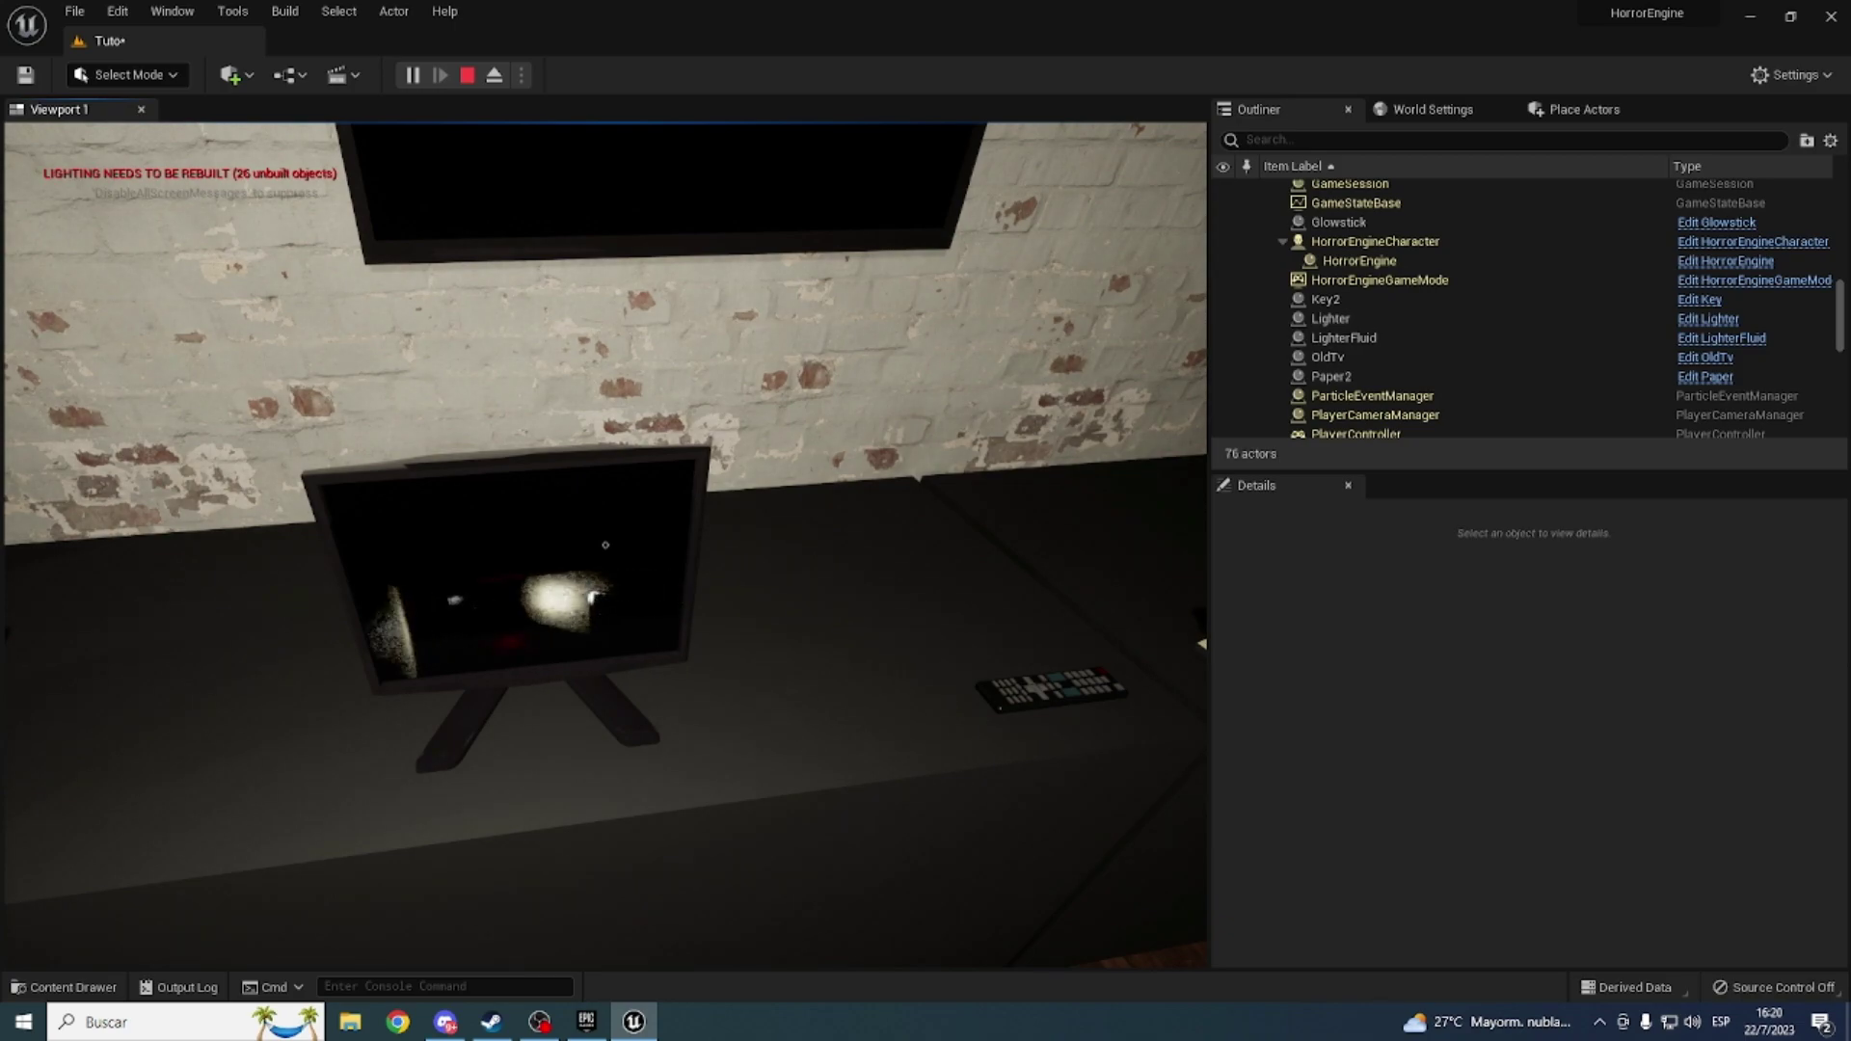
{"action": "key", "text": "Escape"}
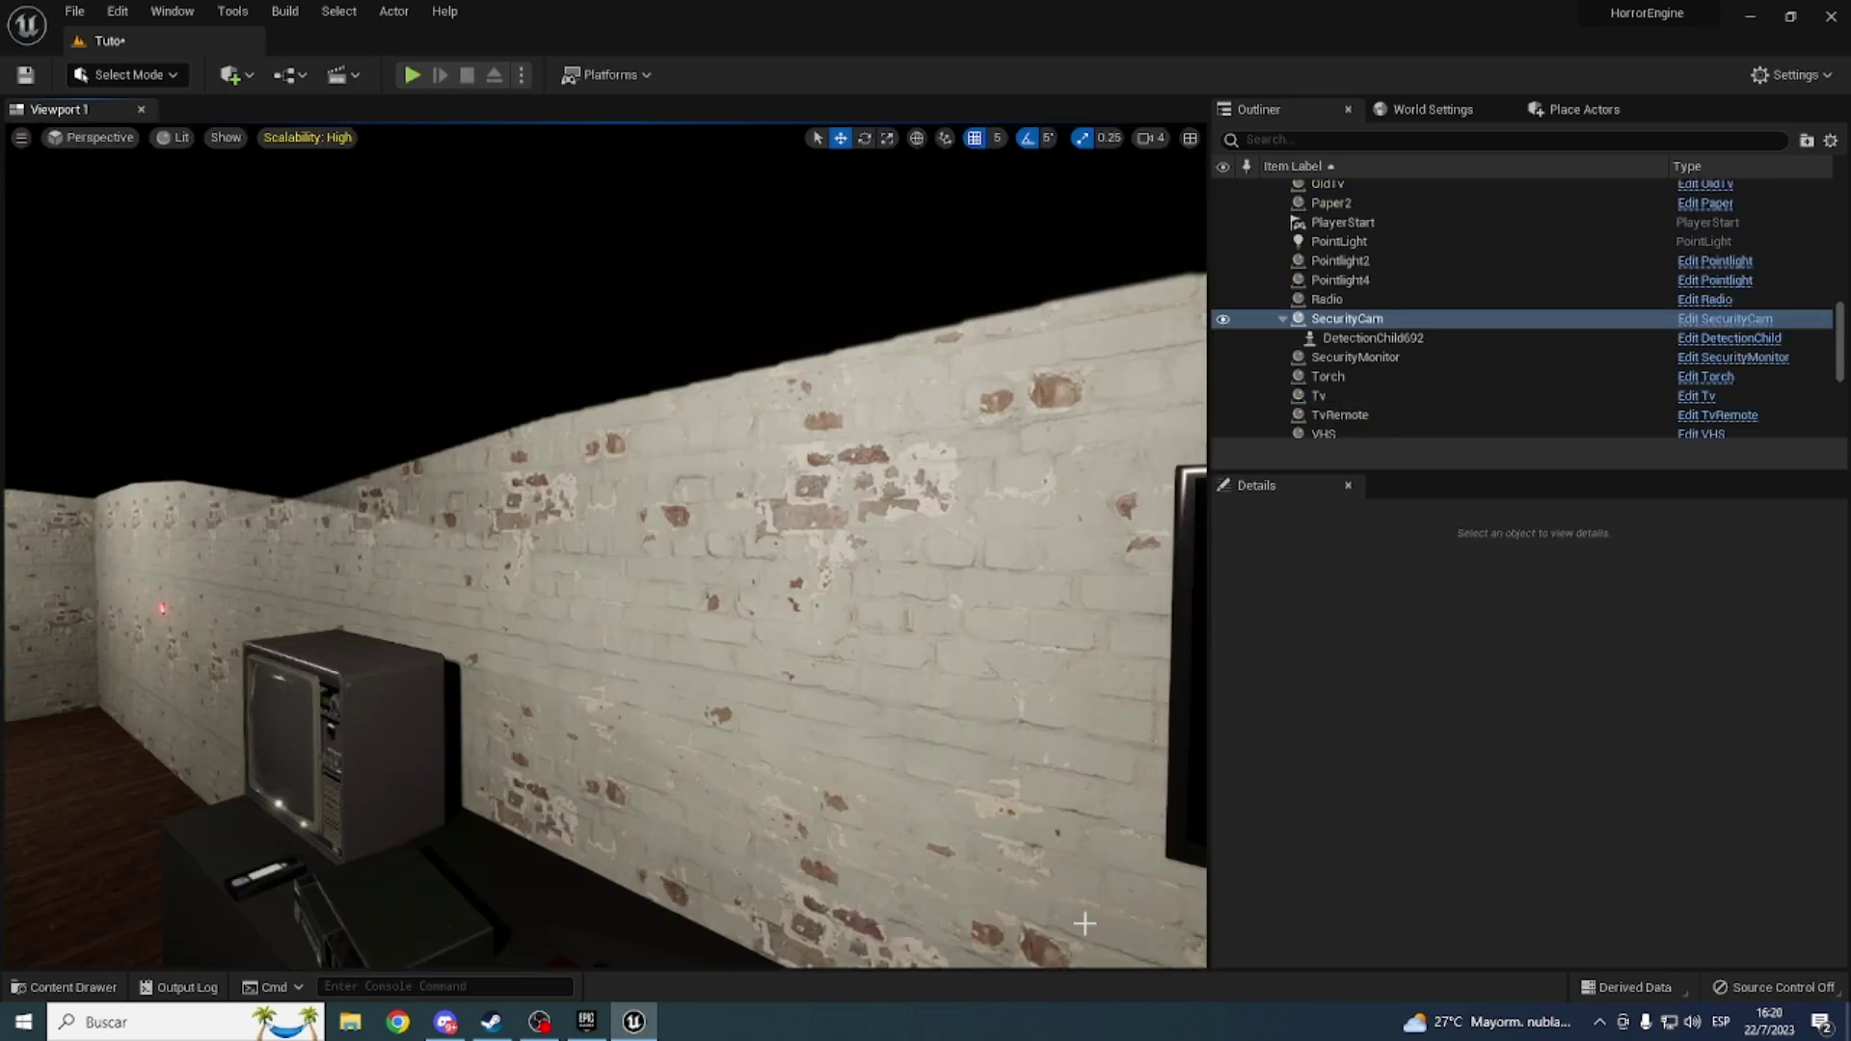
{"action": "key", "text": "f"}
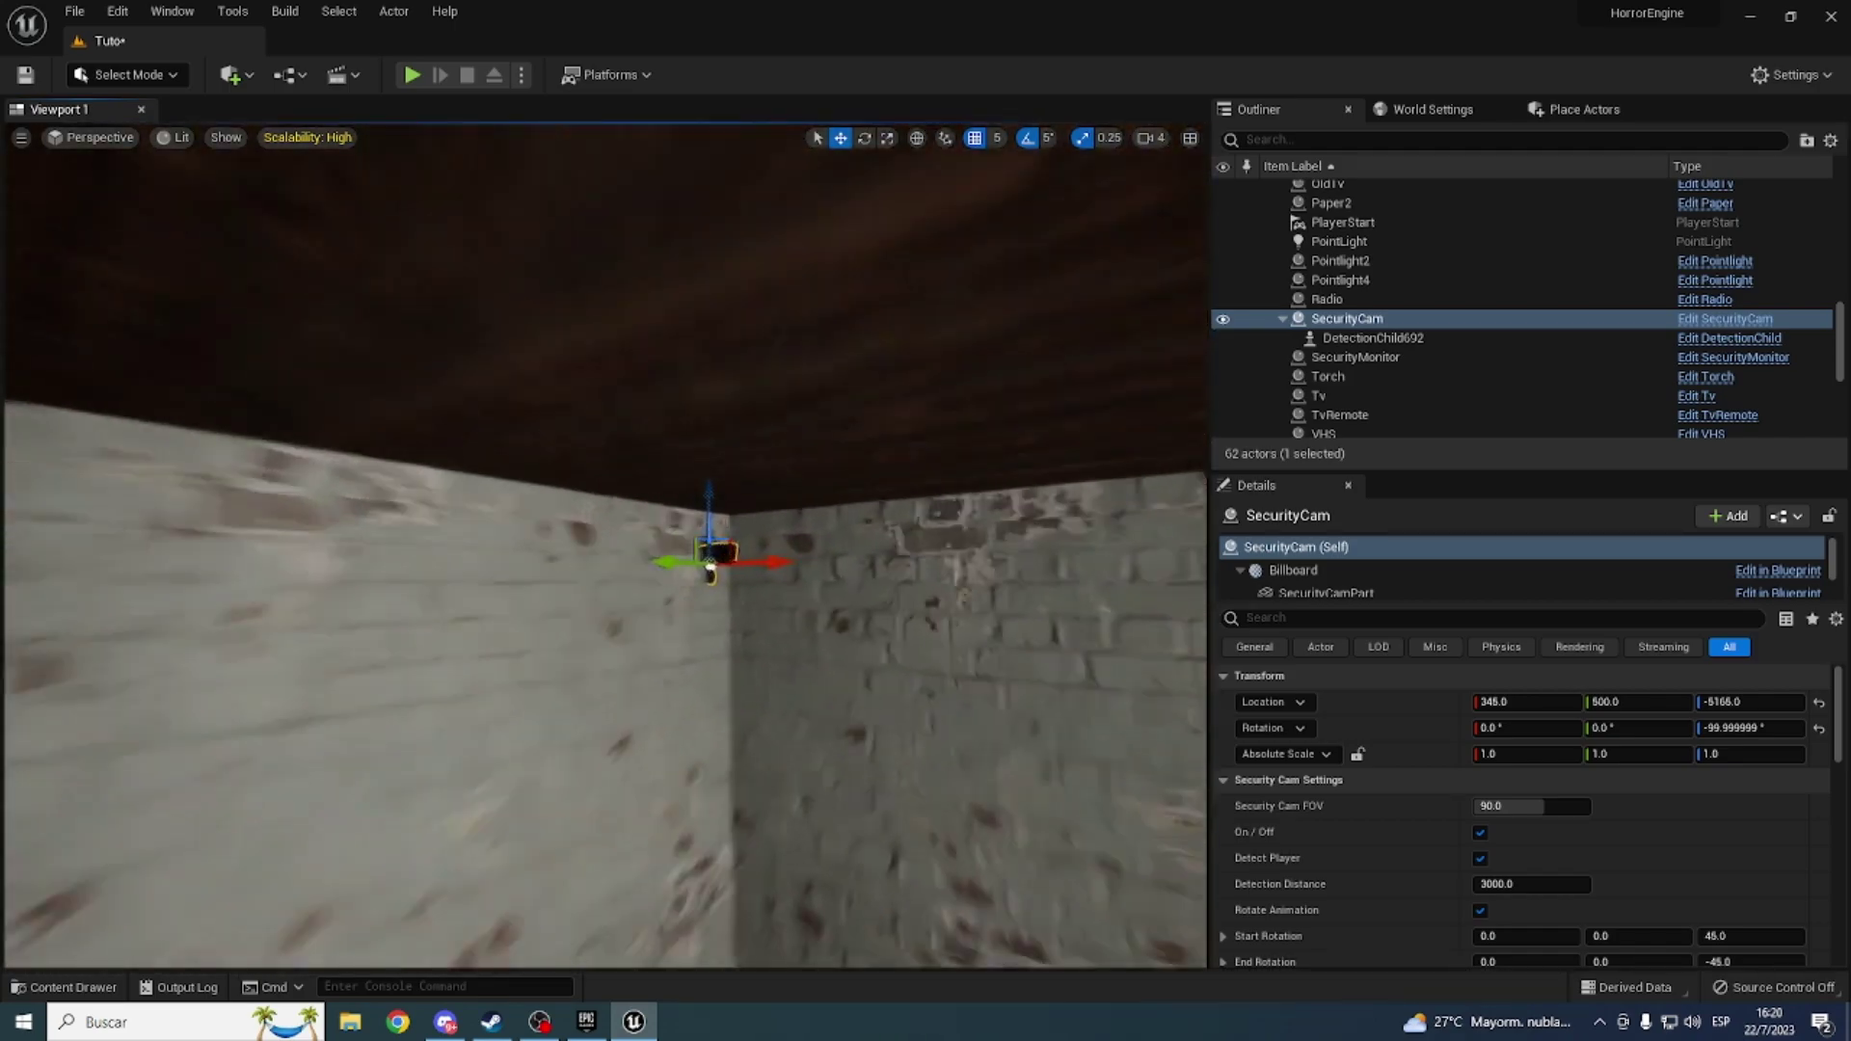
{"action": "mouse_move", "coordinate": [711, 569]}
{"action": "right_mouse_down"}
{"action": "mouse_move", "coordinate": [636, 576]}
{"action": "mouse_move", "coordinate": [533, 941]}
{"action": "right_mouse_up"}
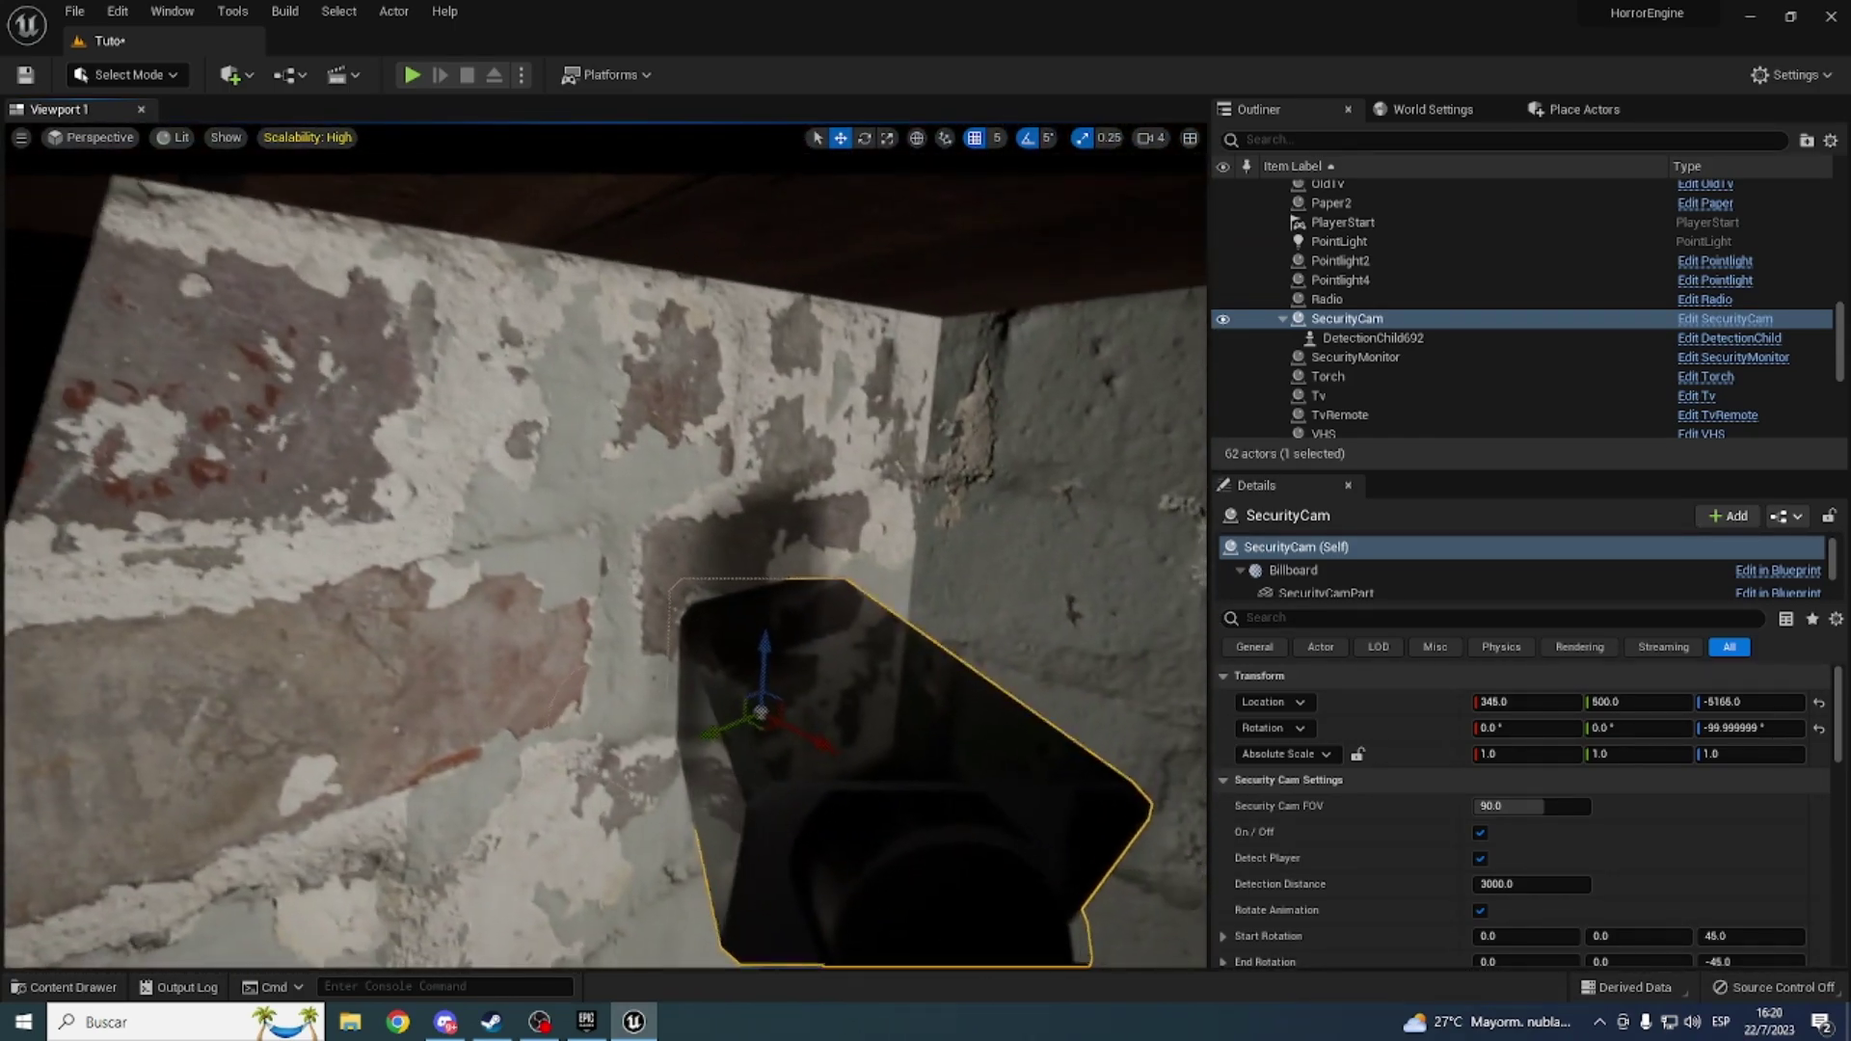
{"action": "key", "text": "e"}
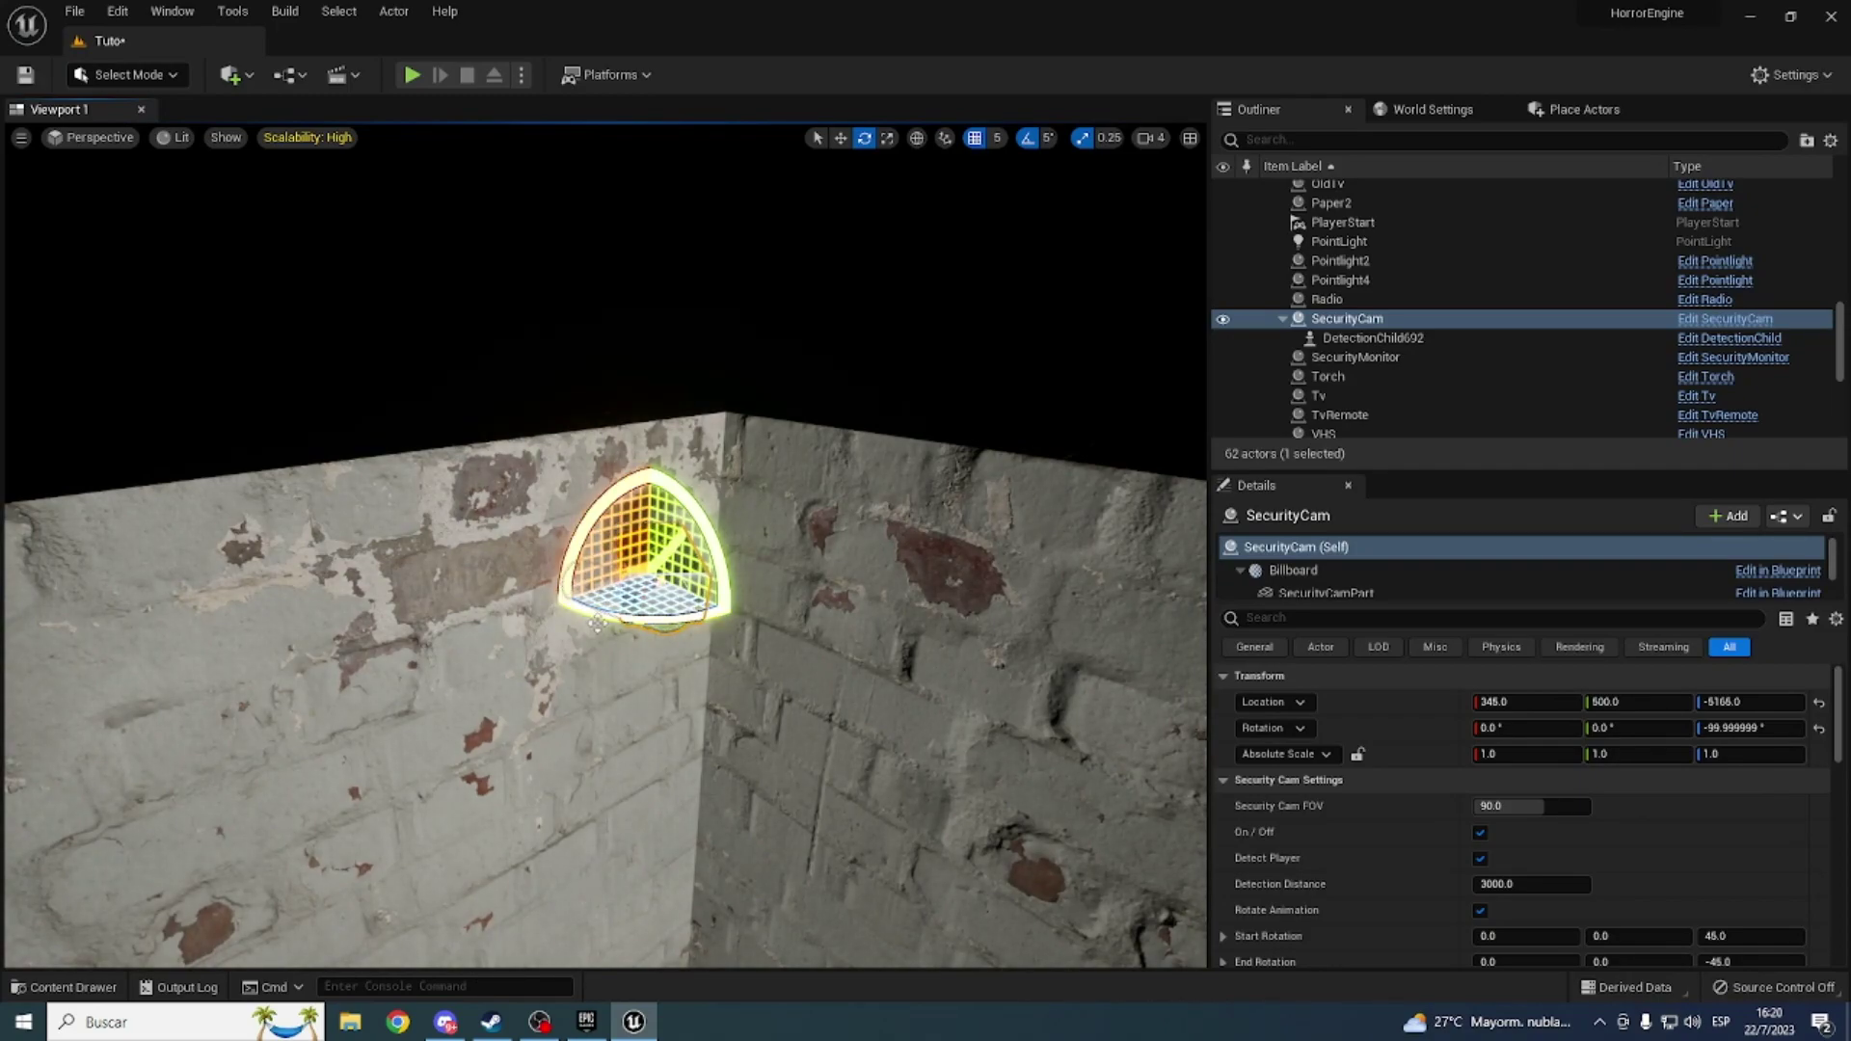
{"action": "right_click_drag", "start_coordinate": [533, 941], "coordinate": [540, 41]}
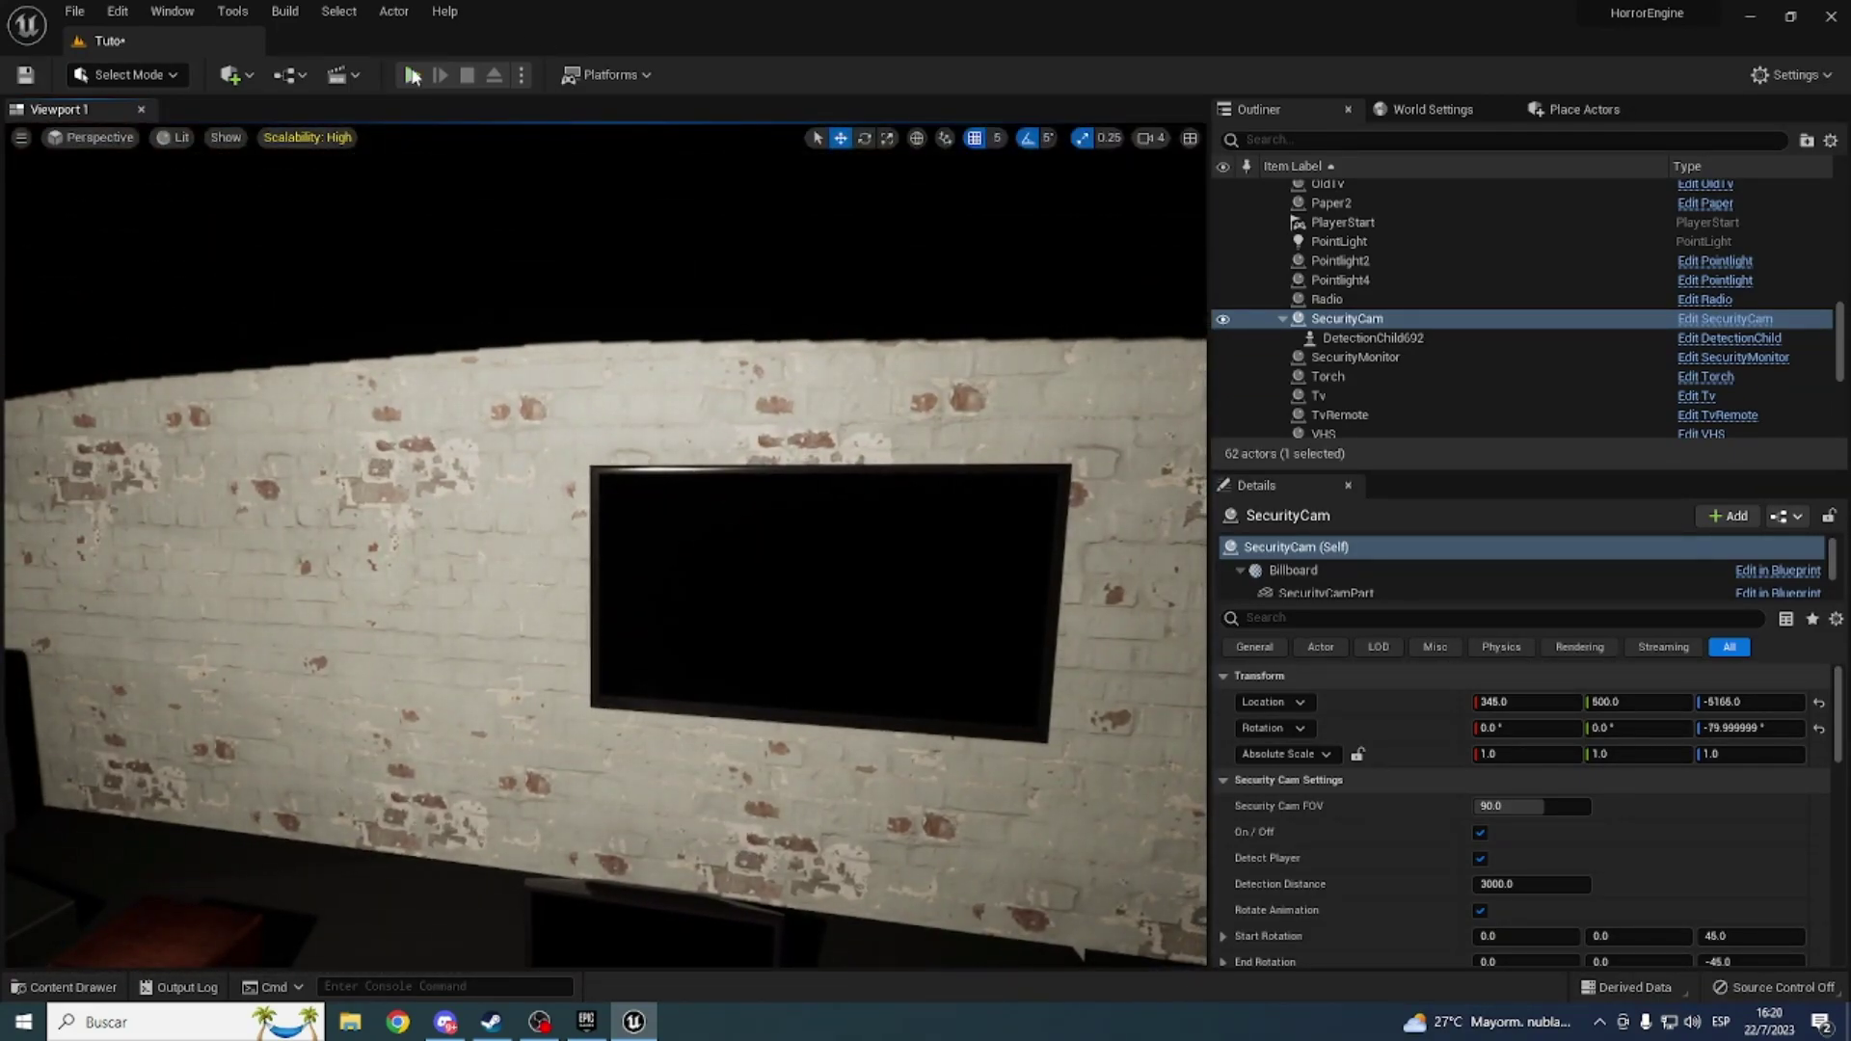
{"action": "left_click", "coordinate": [412, 76]}
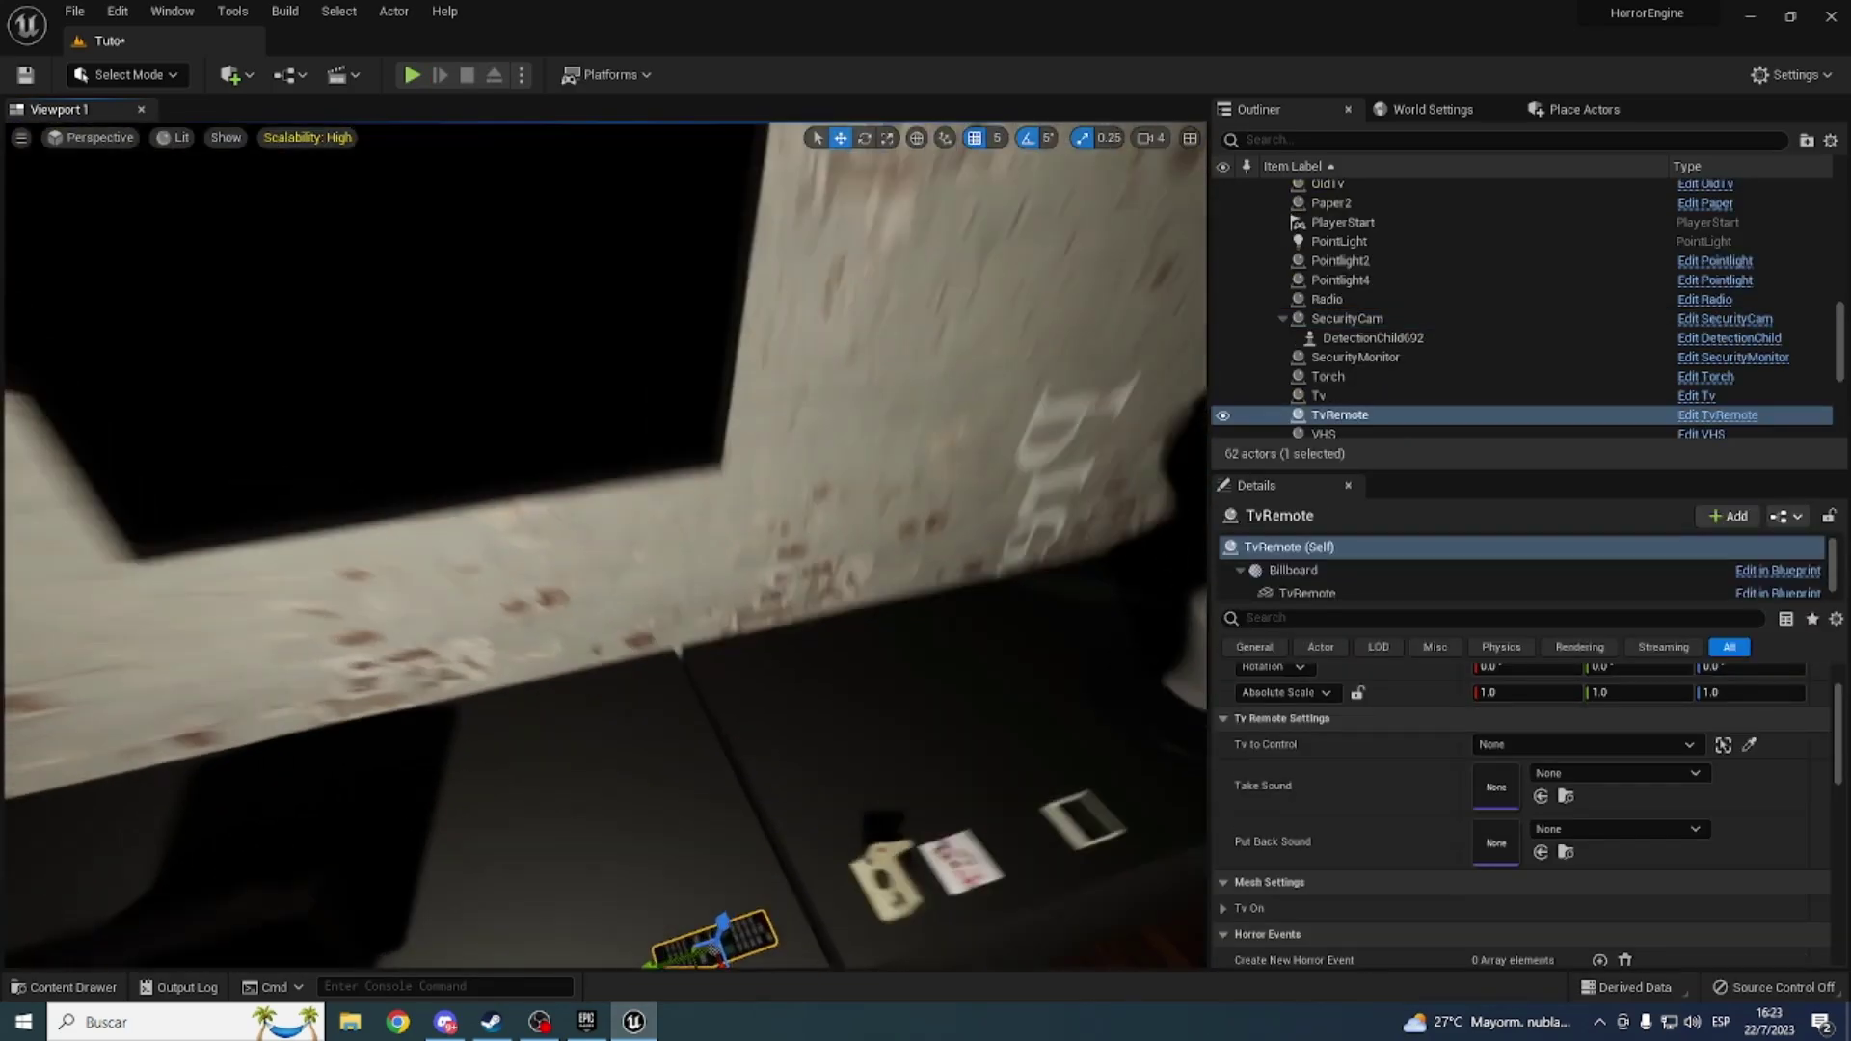
Step: Set the table TvRemote's Tv to Control to the wall Tv with the eyedropper
{"action": "left_click", "coordinate": [558, 562]}
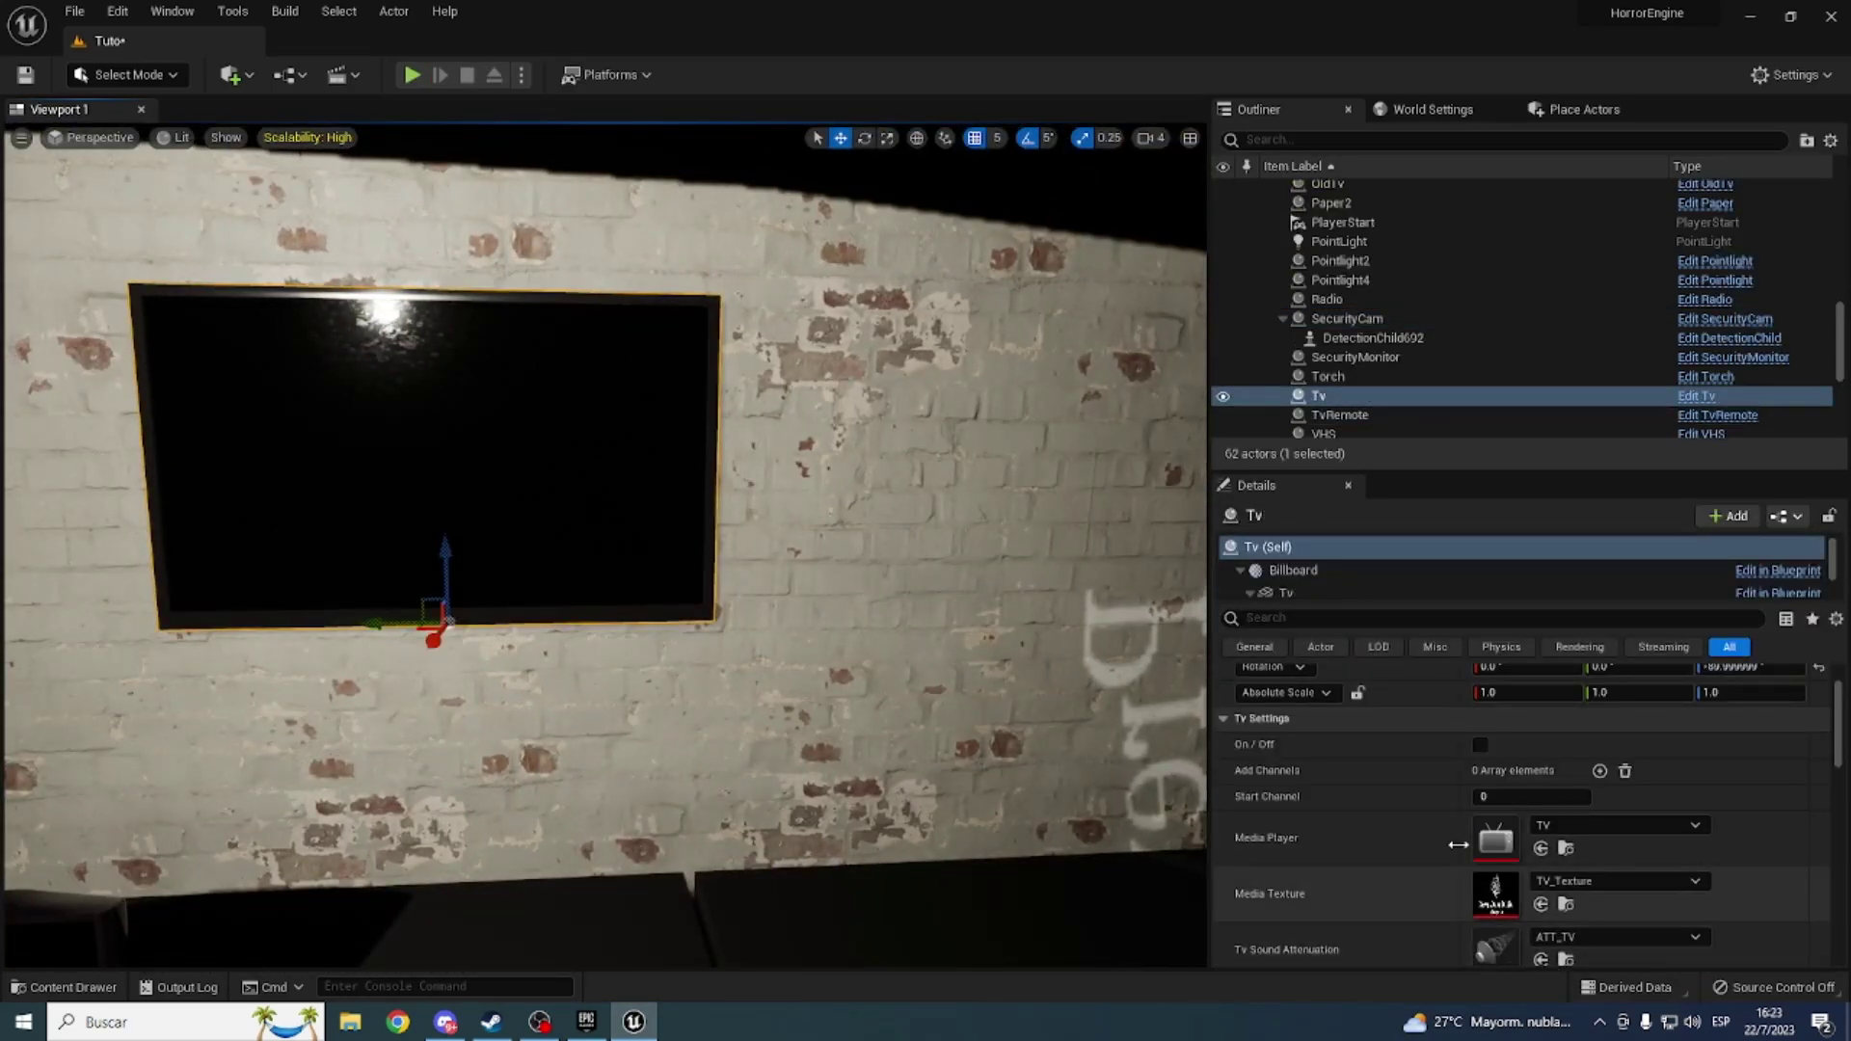
{"action": "right_click_drag", "start_coordinate": [868, 578], "coordinate": [867, 578]}
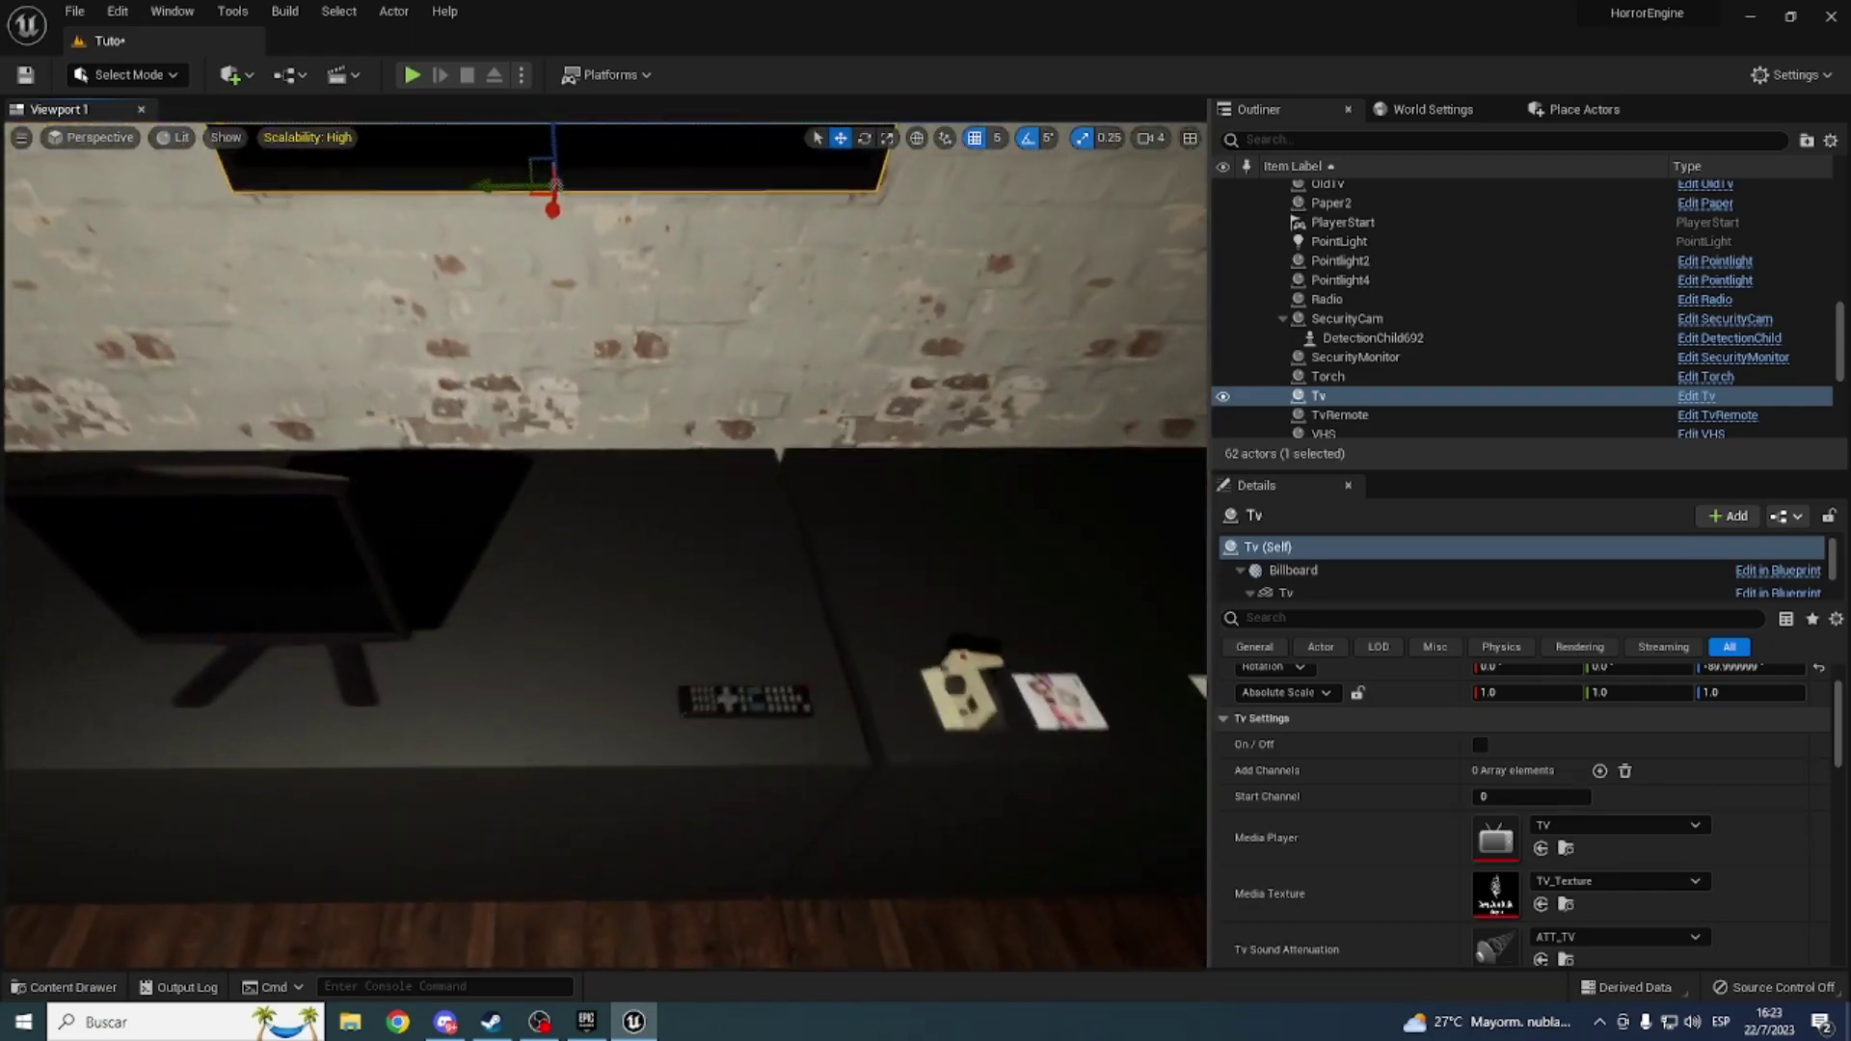
{"action": "right_click_drag", "start_coordinate": [781, 736], "coordinate": [781, 735]}
{"action": "left_click", "coordinate": [773, 732]}
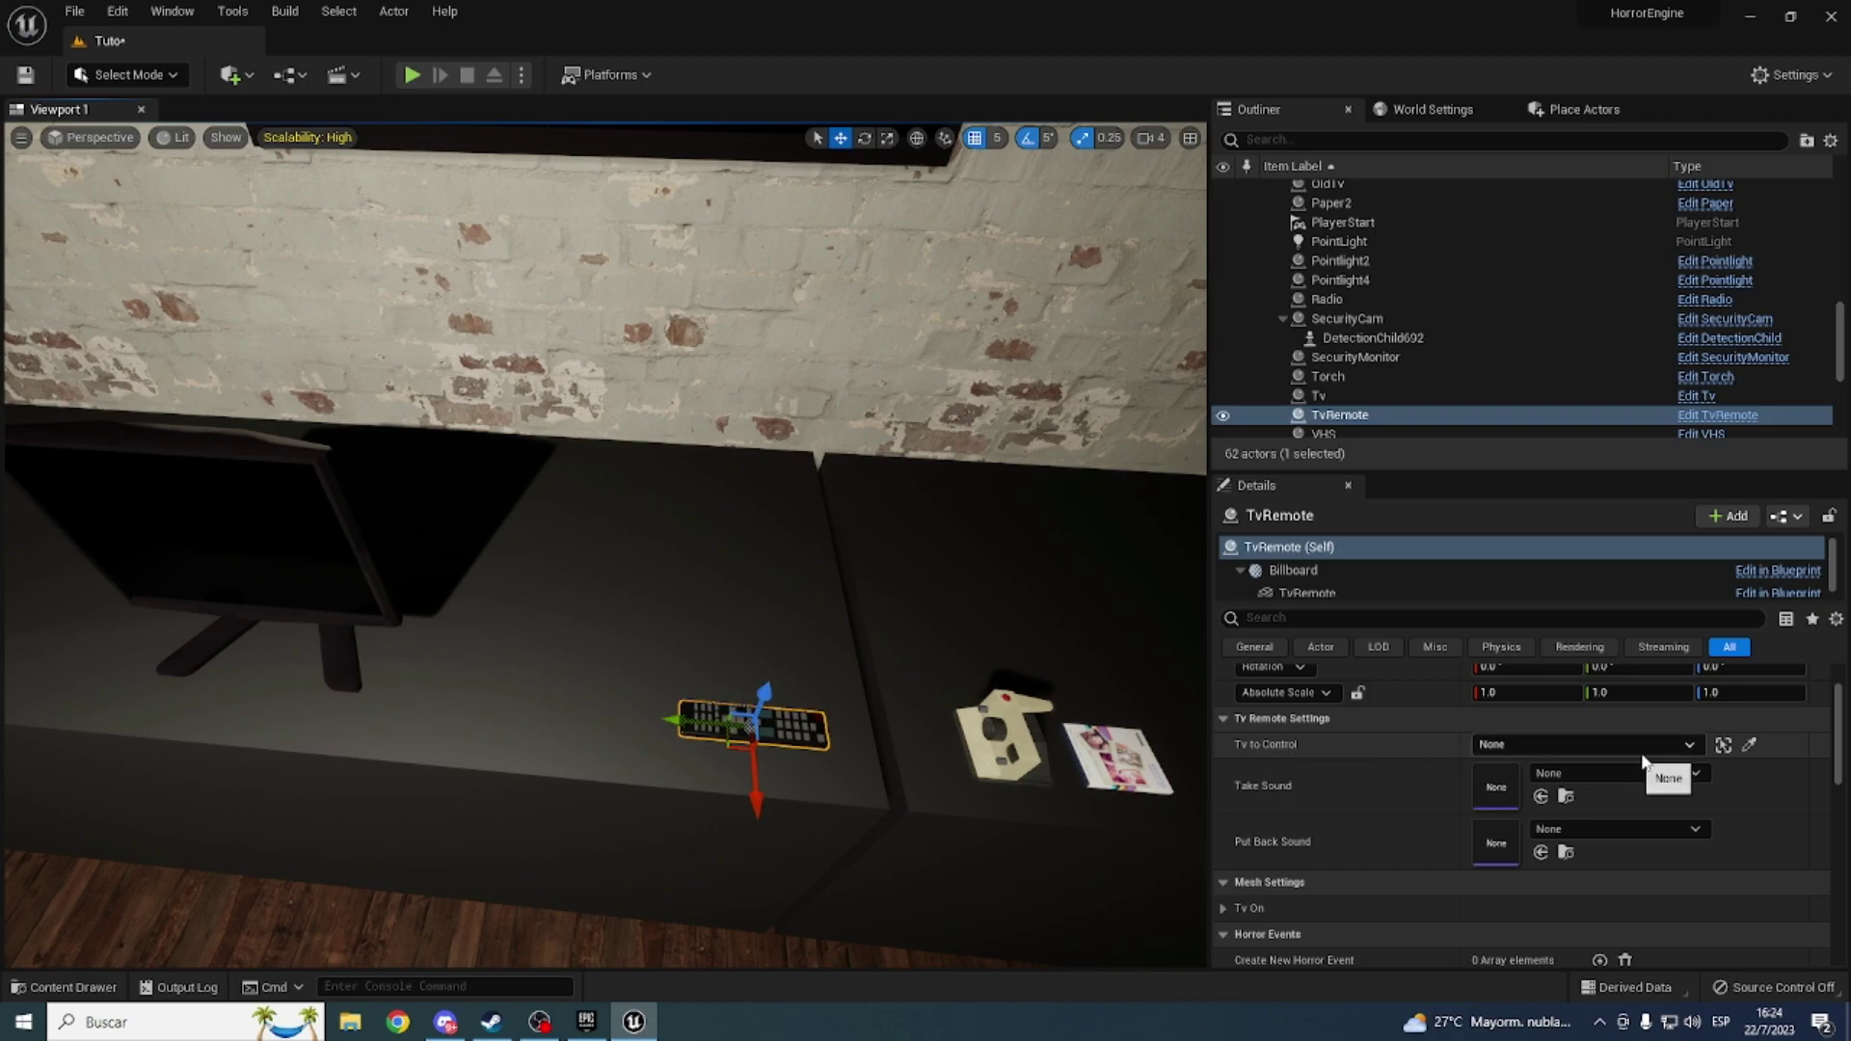
{"action": "left_click", "coordinate": [1749, 745]}
{"action": "mouse_move", "coordinate": [941, 550]}
{"action": "right_mouse_down"}
{"action": "mouse_move", "coordinate": [769, 513]}
{"action": "mouse_move", "coordinate": [740, 806]}
{"action": "right_mouse_up"}
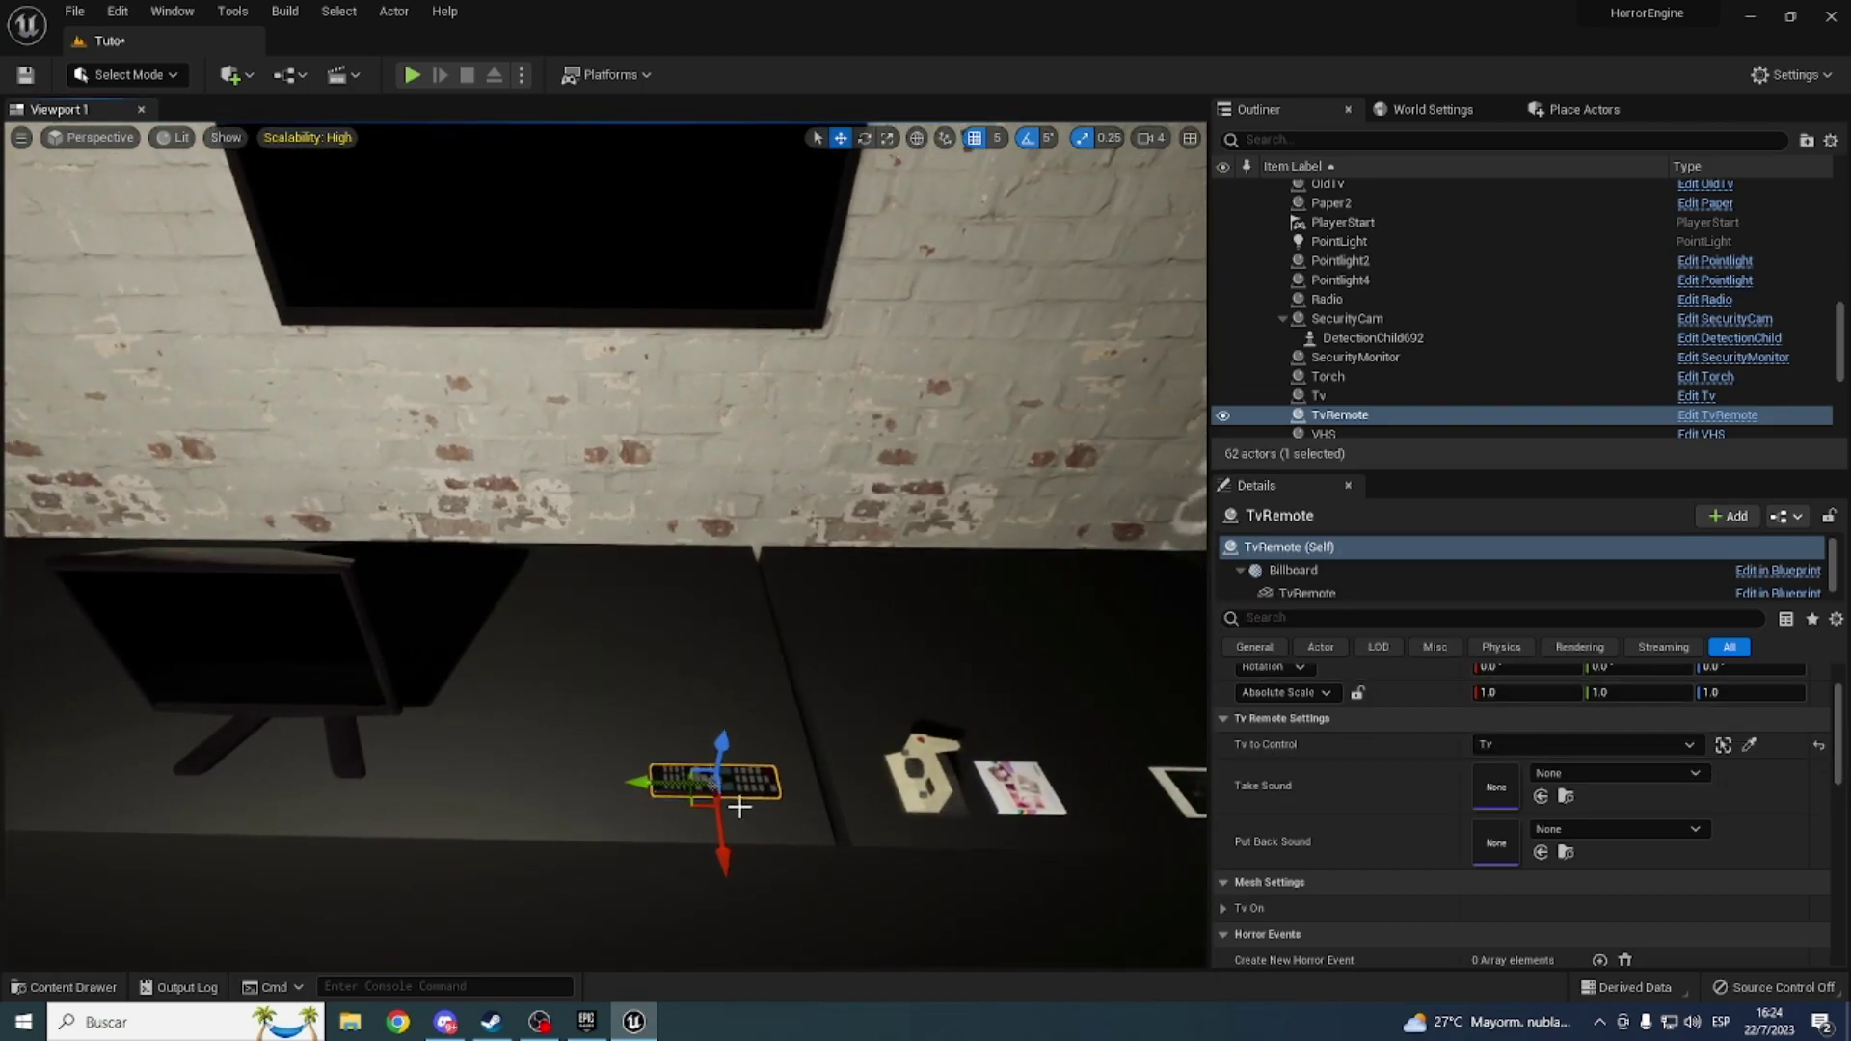
{"action": "right_click_drag", "start_coordinate": [693, 622], "coordinate": [573, 437]}
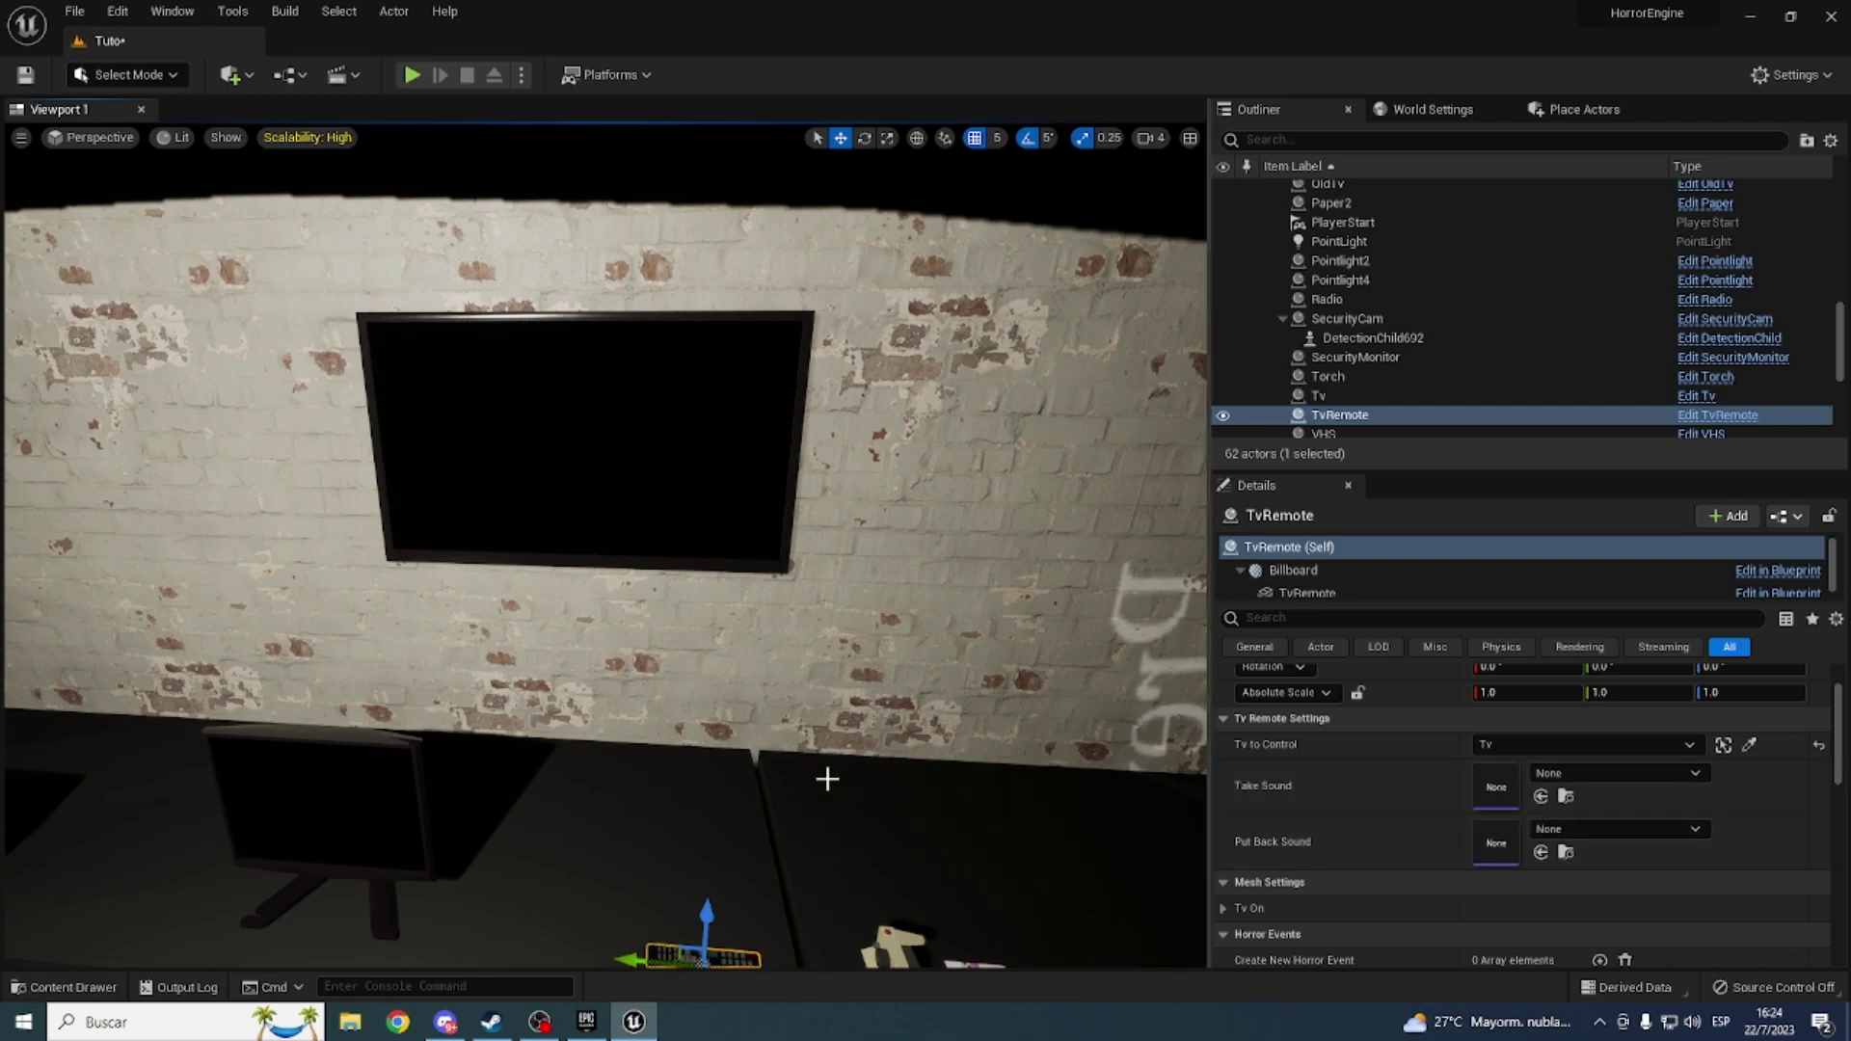
{"action": "right_click_drag", "start_coordinate": [826, 777], "coordinate": [819, 926]}
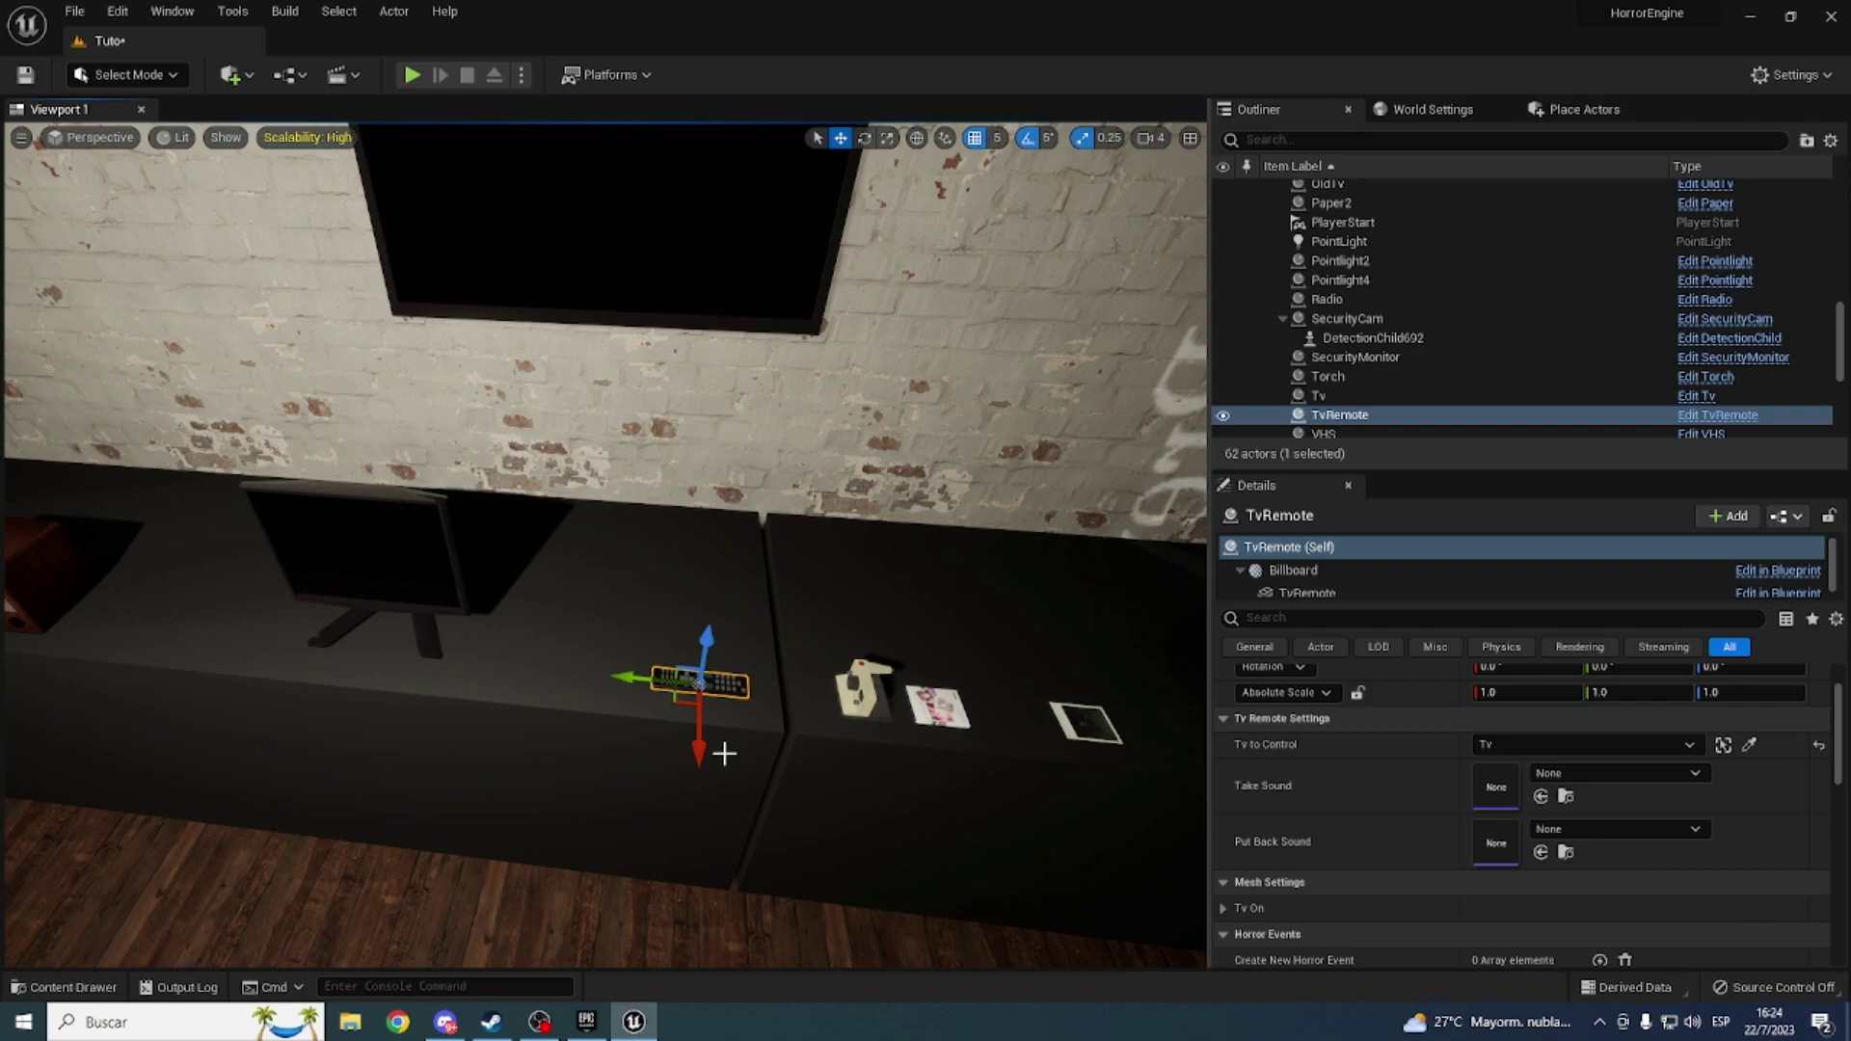
{"action": "mouse_move", "coordinate": [724, 753]}
{"action": "right_mouse_down"}
{"action": "mouse_move", "coordinate": [597, 732]}
{"action": "mouse_move", "coordinate": [661, 549]}
{"action": "right_mouse_up"}
{"action": "left_click", "coordinate": [663, 547]}
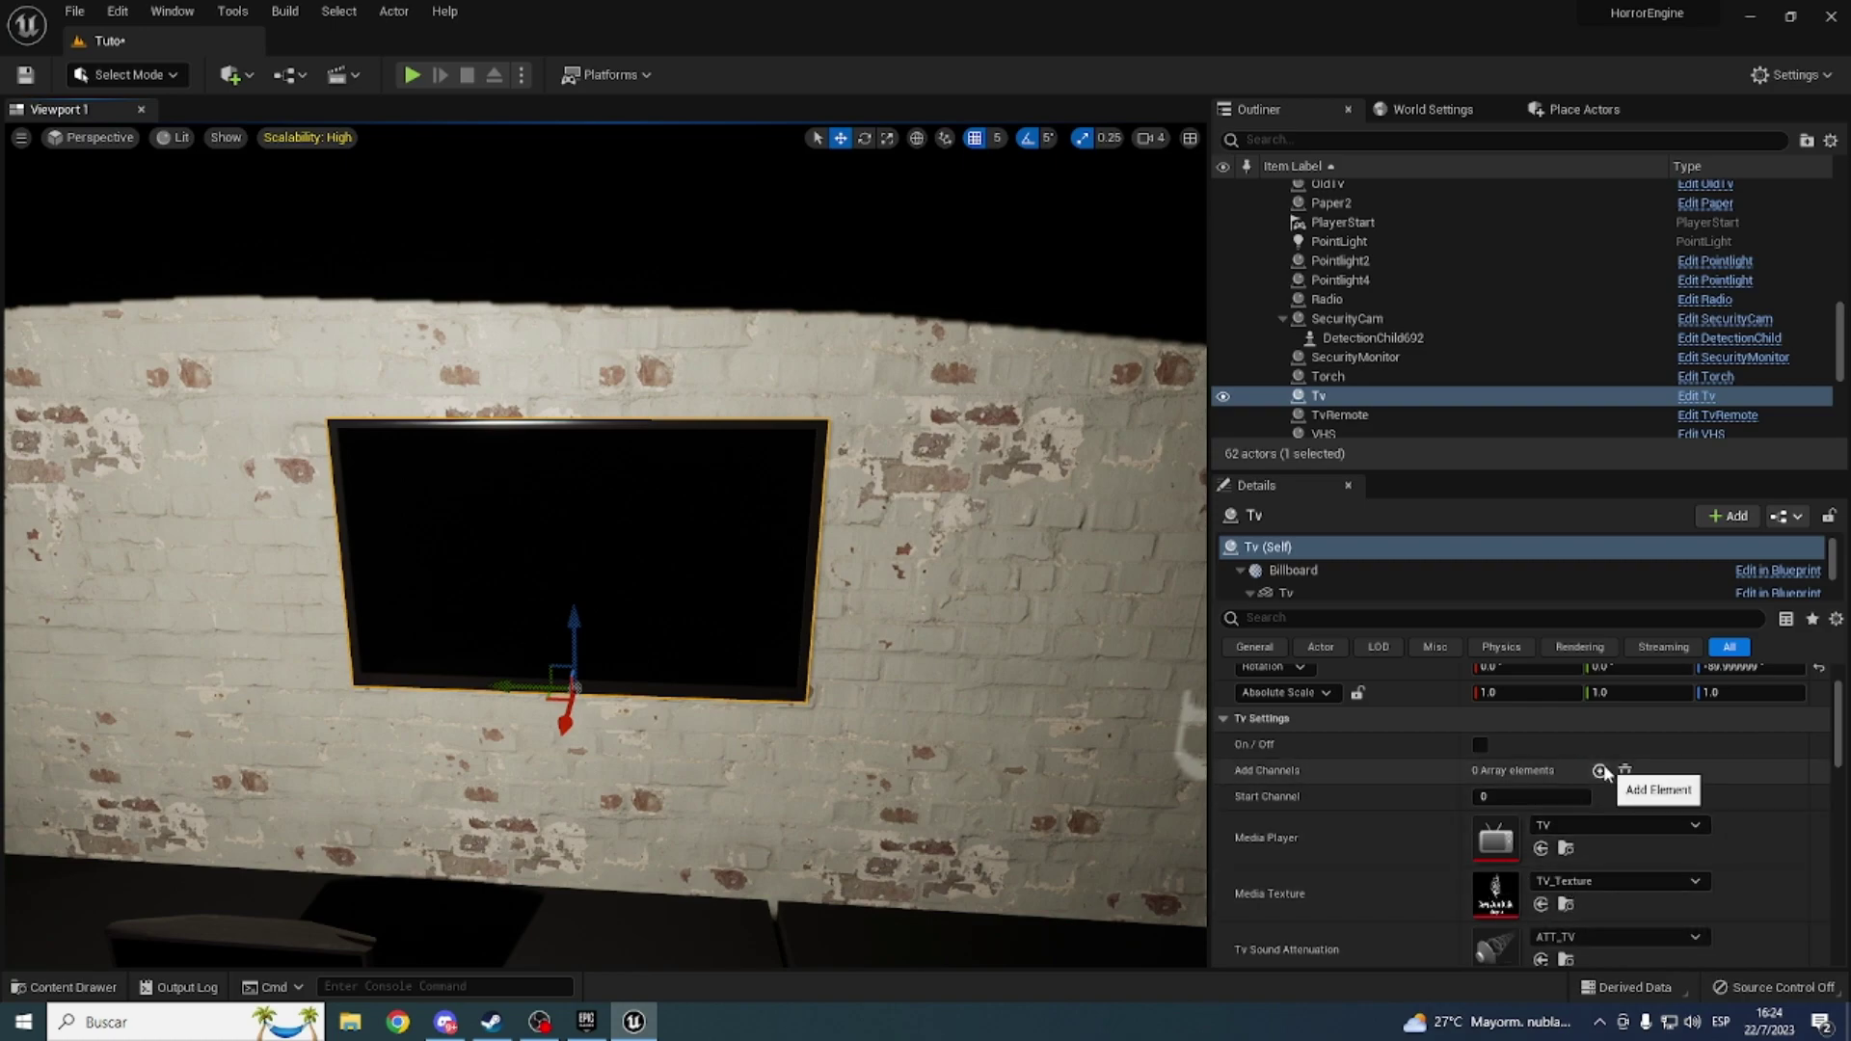
Step: Put TRAILER_OFICIAL_THE_MASIÓN from Content/Movies into channel Index [0] and tick On/Off
{"action": "left_click", "coordinate": [1569, 799]}
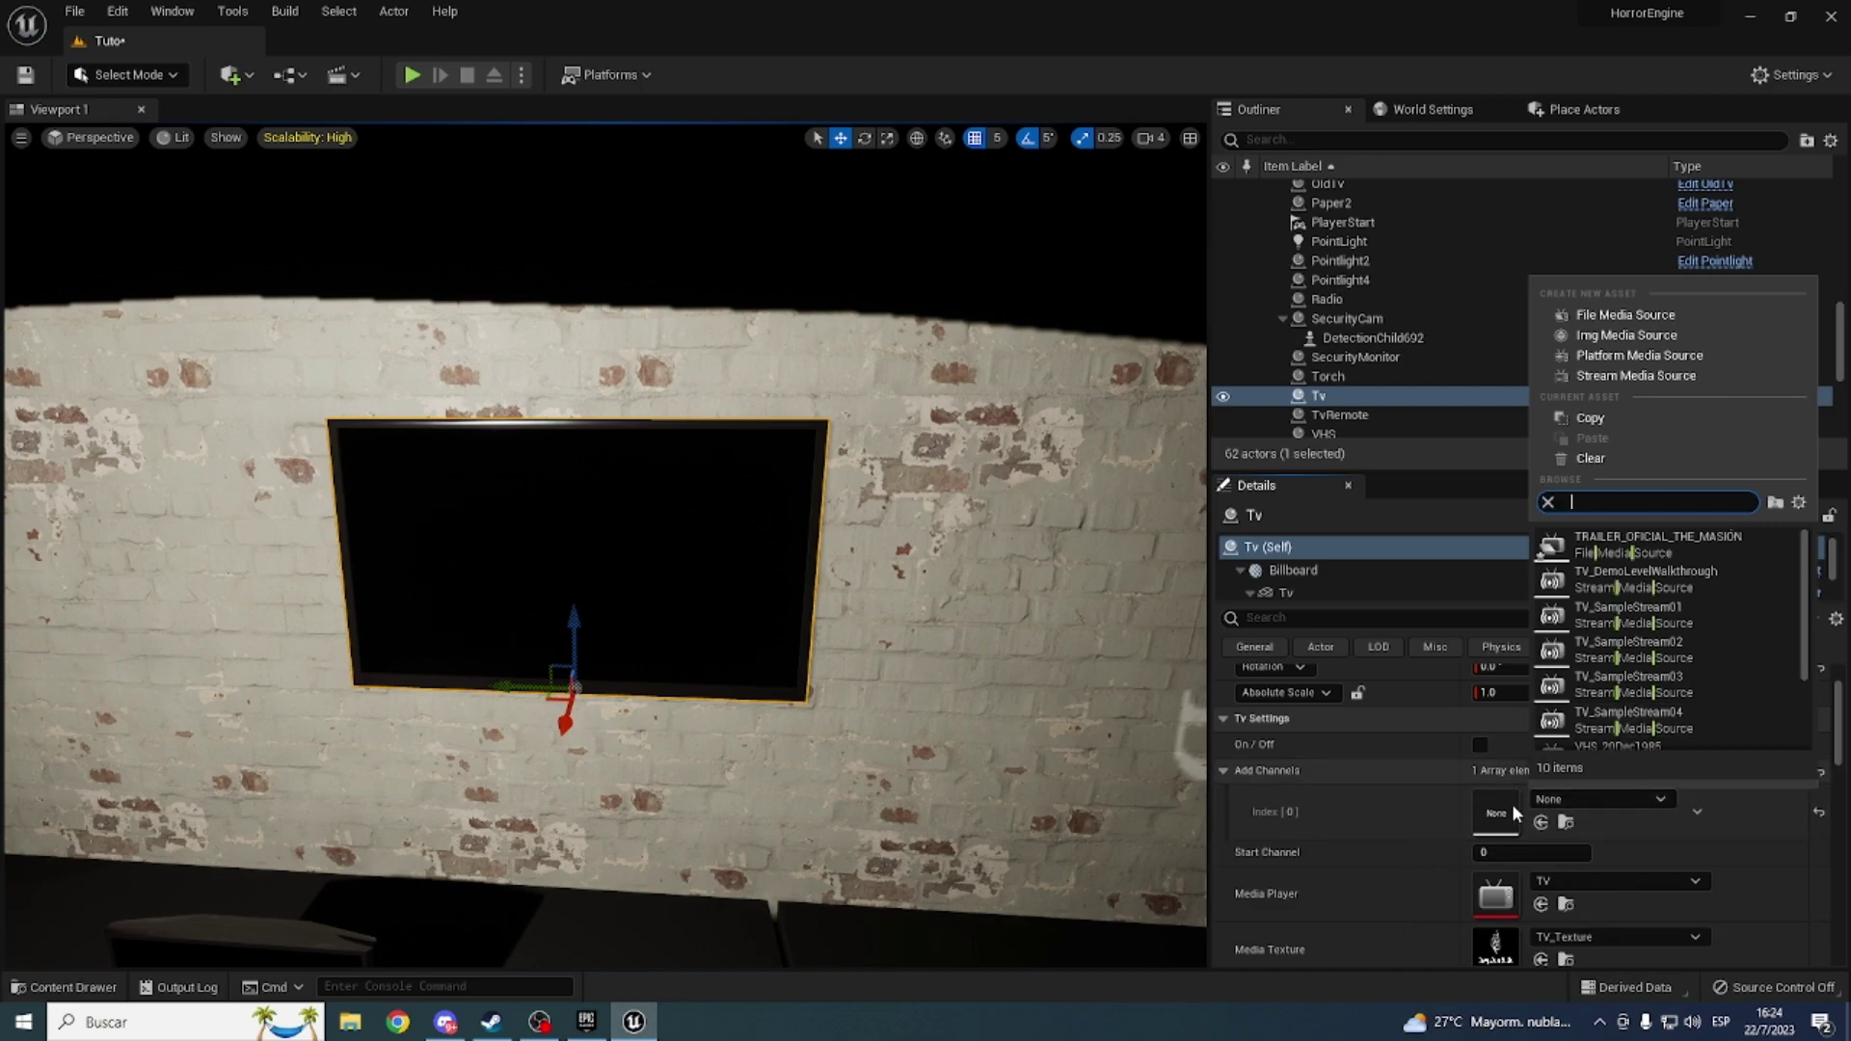
{"action": "left_click", "coordinate": [1566, 823]}
{"action": "left_click", "coordinate": [1566, 822]}
{"action": "key", "text": "alt+Left"}
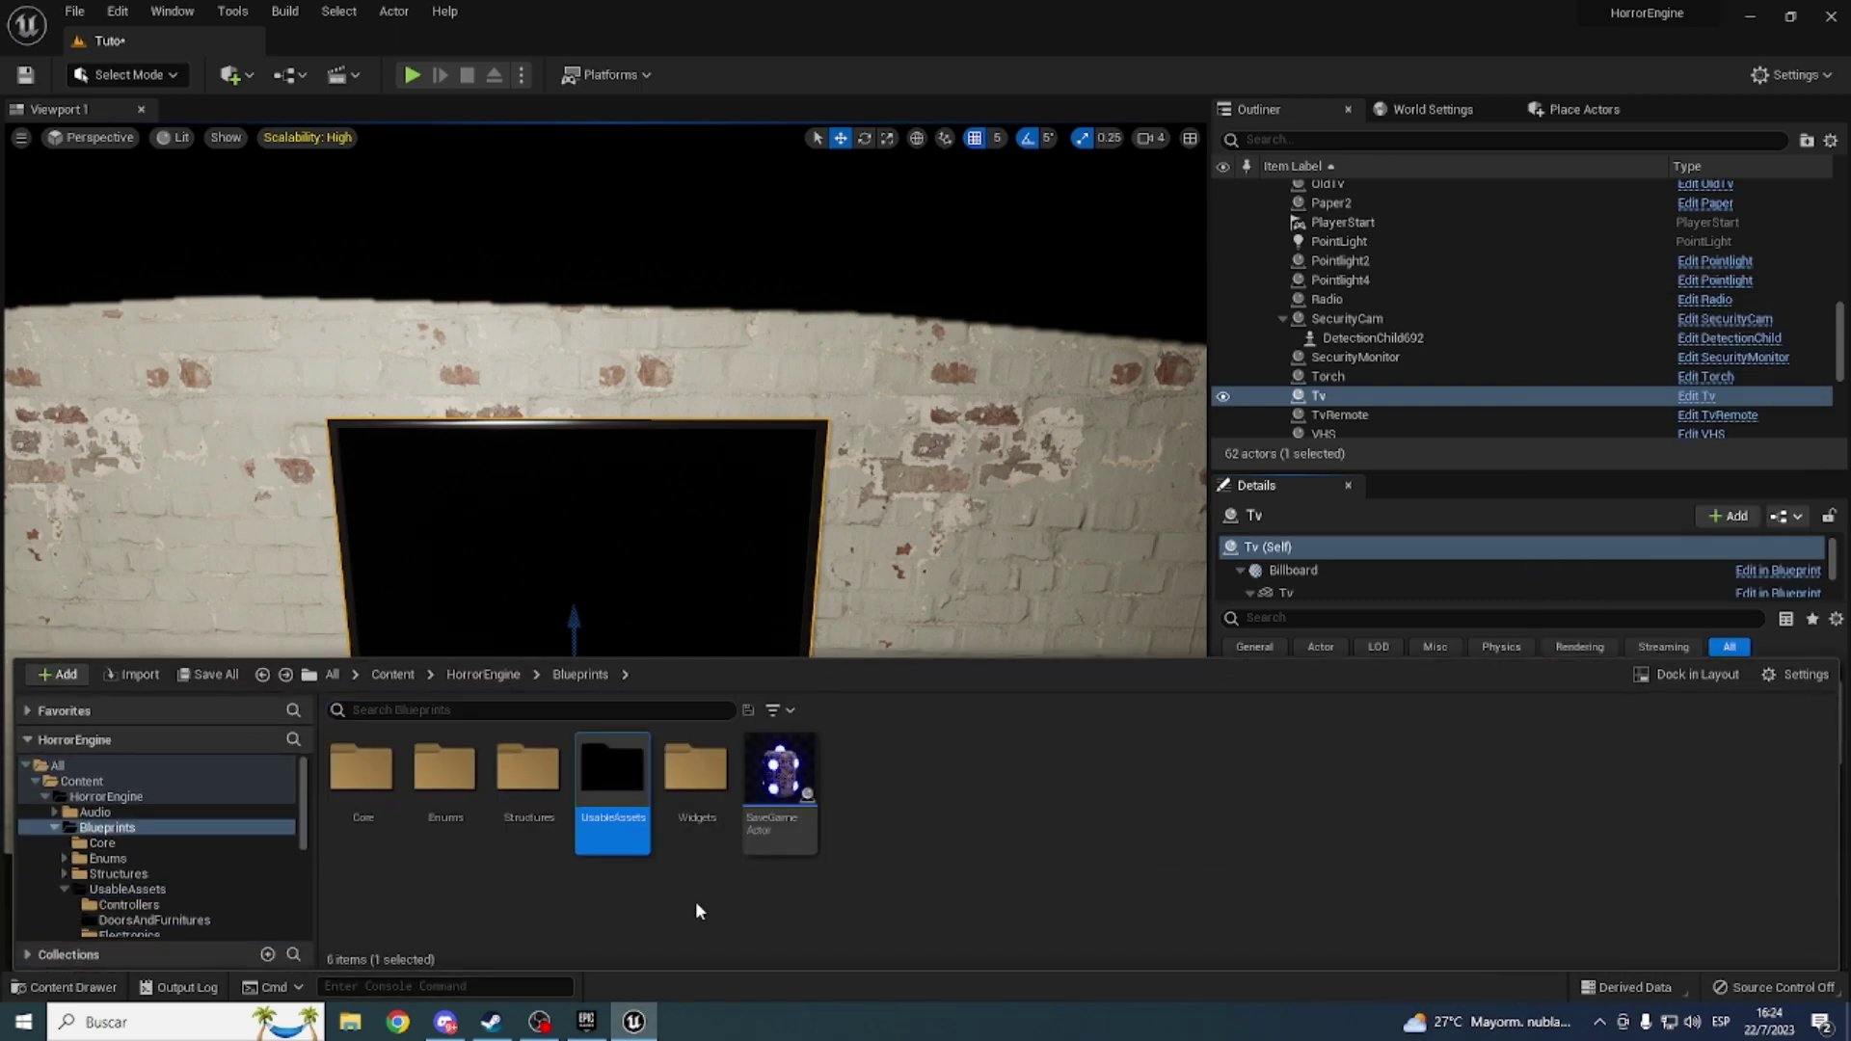
{"action": "key", "text": "alt+Left"}
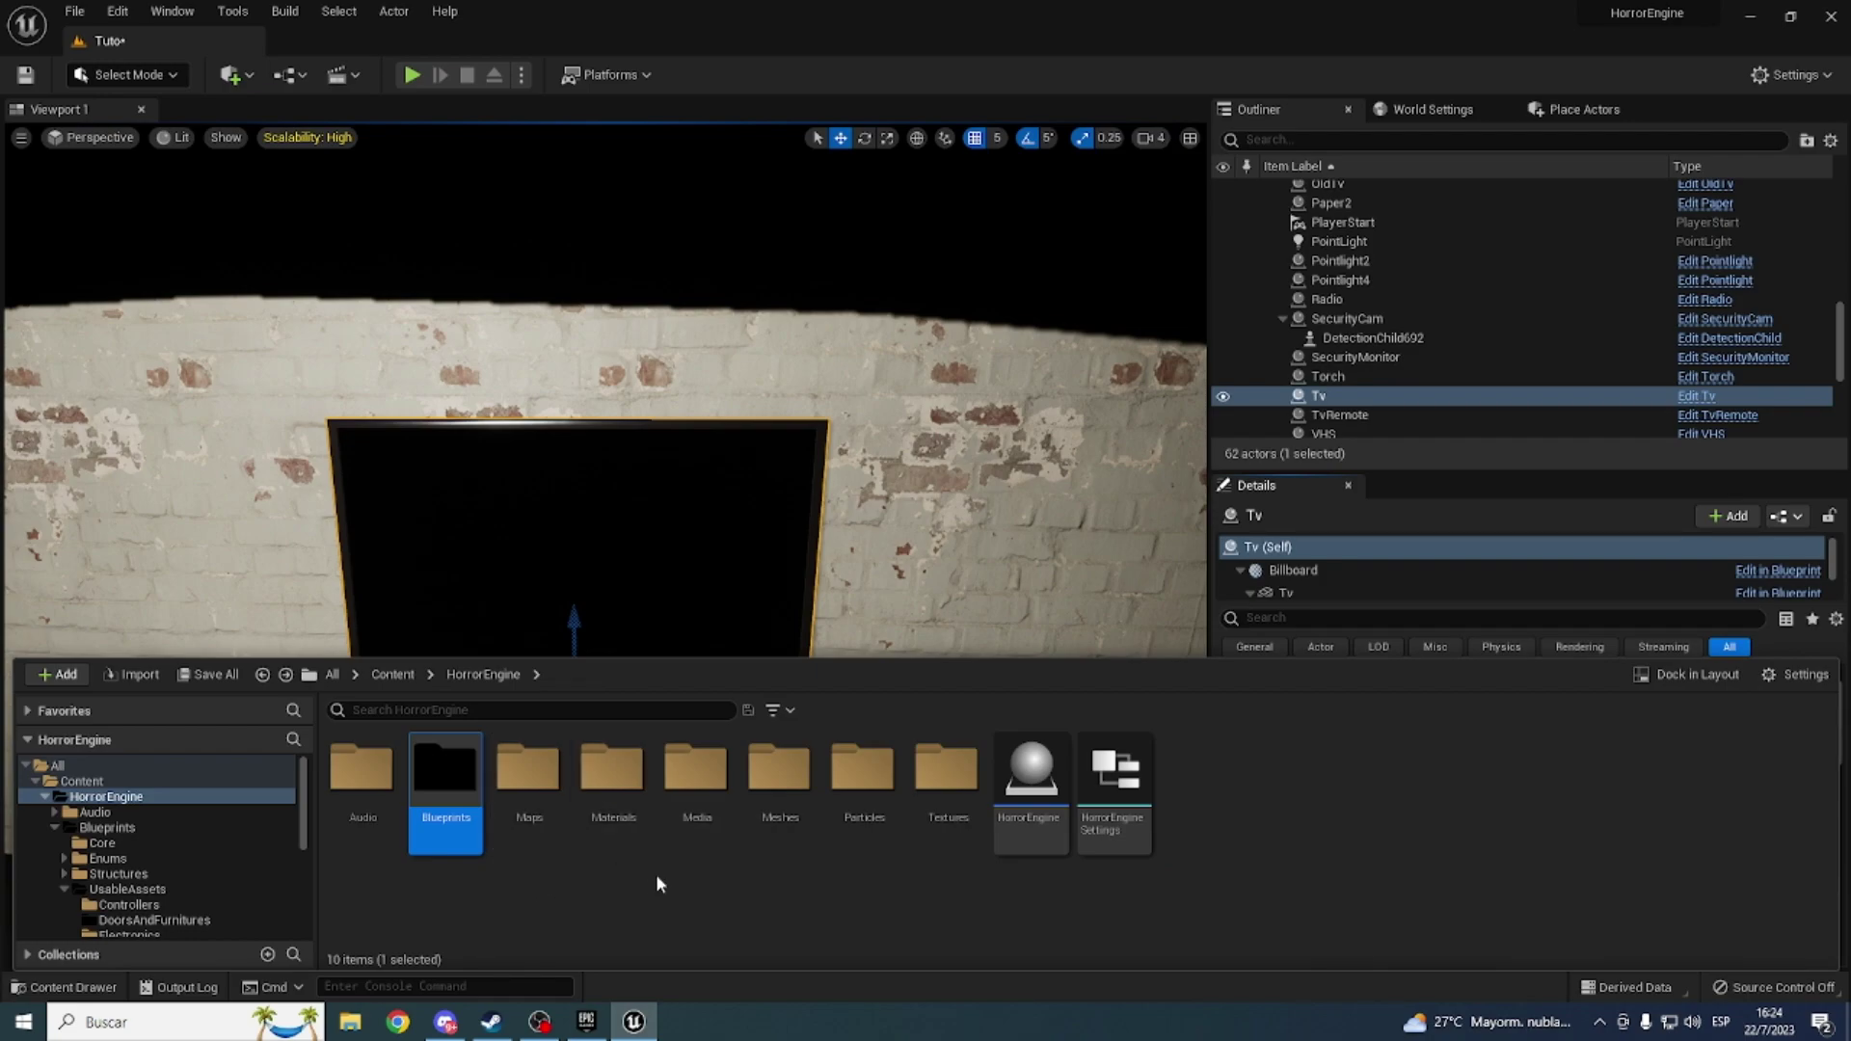
{"action": "key", "text": "alt+Left"}
{"action": "double_click", "coordinate": [519, 831]}
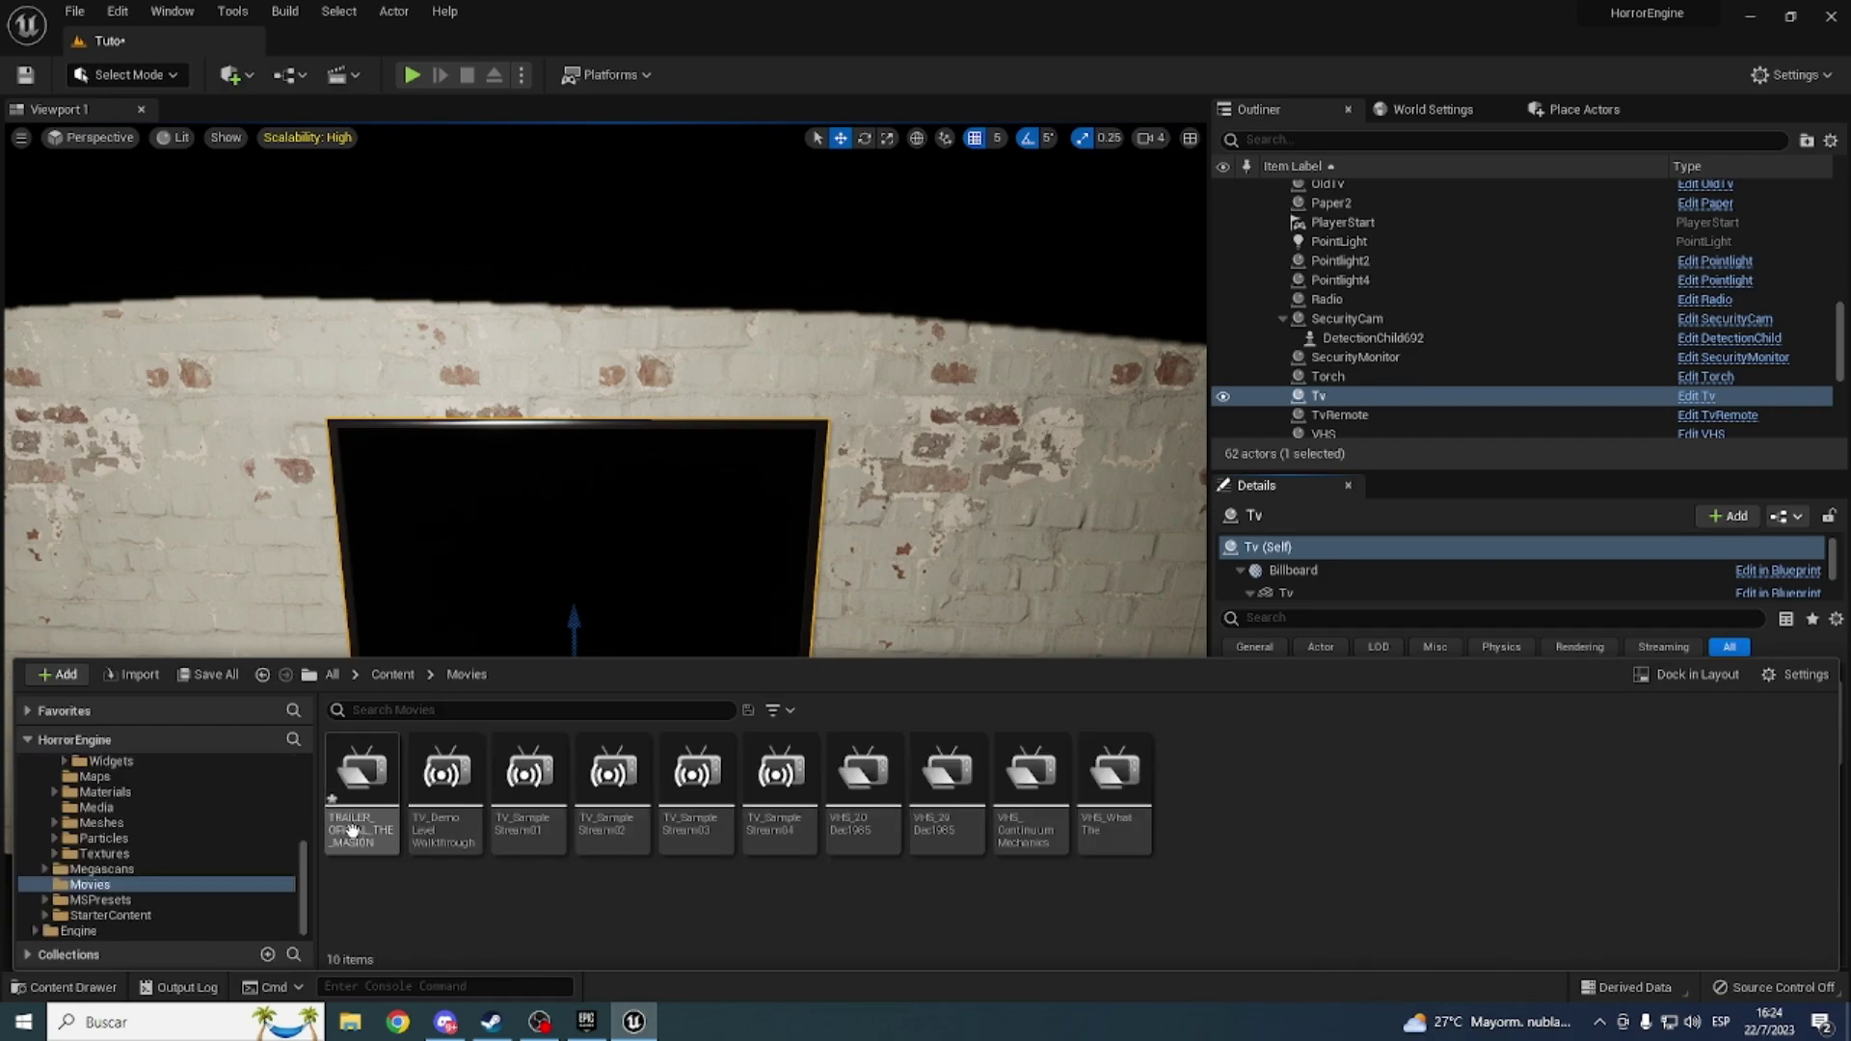
{"action": "left_click_drag", "start_coordinate": [351, 830], "coordinate": [1455, 818]}
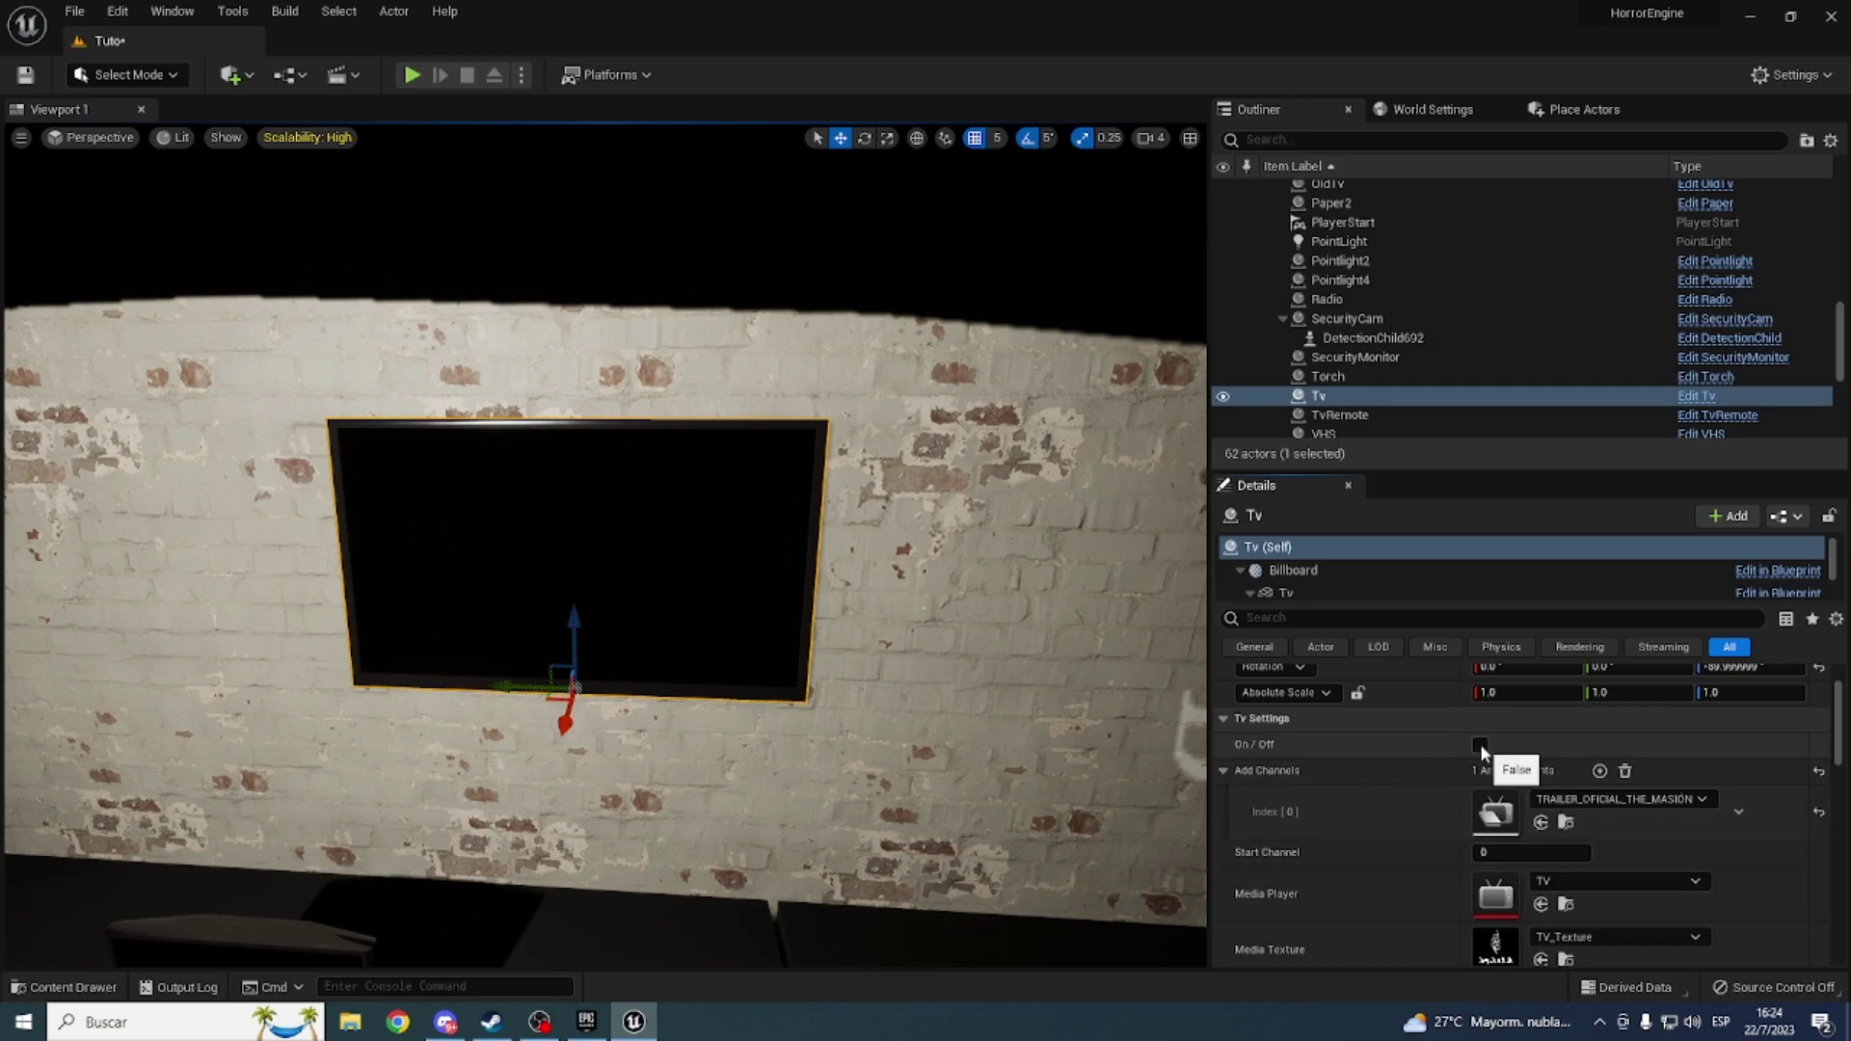
{"action": "left_click", "coordinate": [1480, 745]}
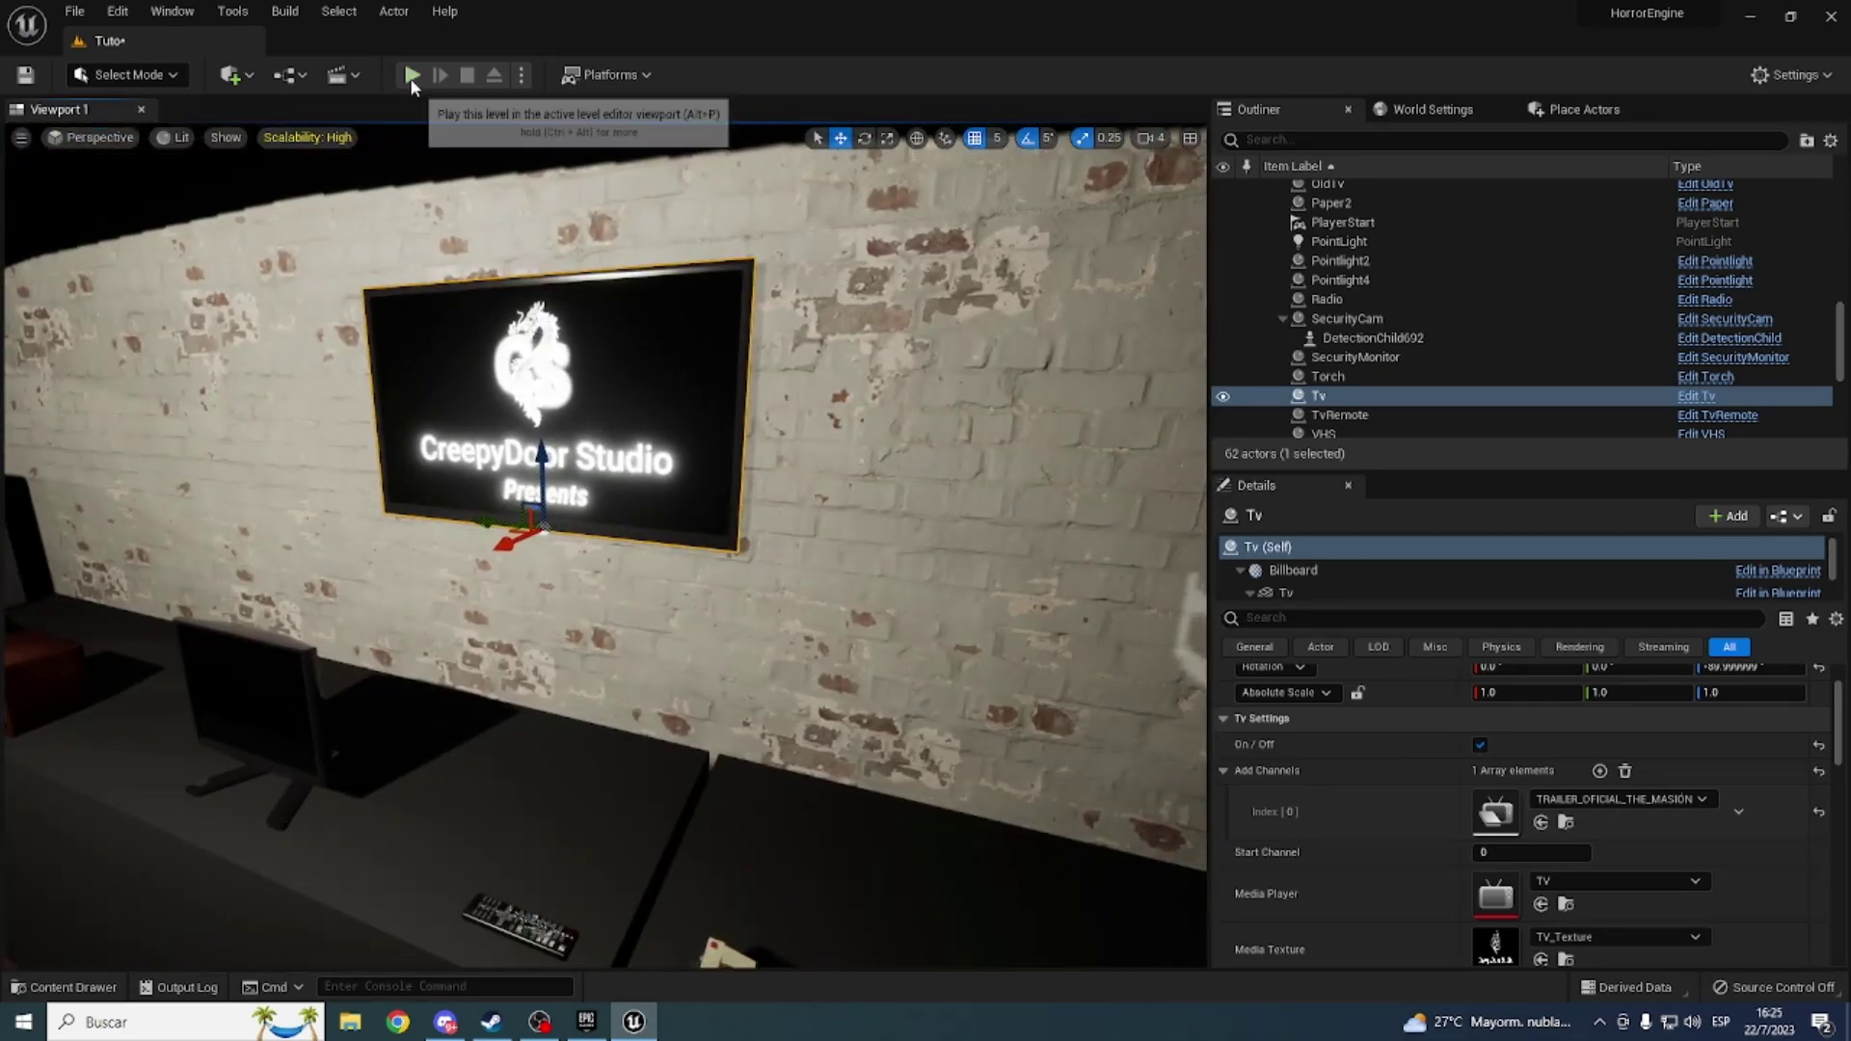
Step: Untick the Tv's On/Off, then play-test walking over and picking up the remote
{"action": "left_click", "coordinate": [411, 77]}
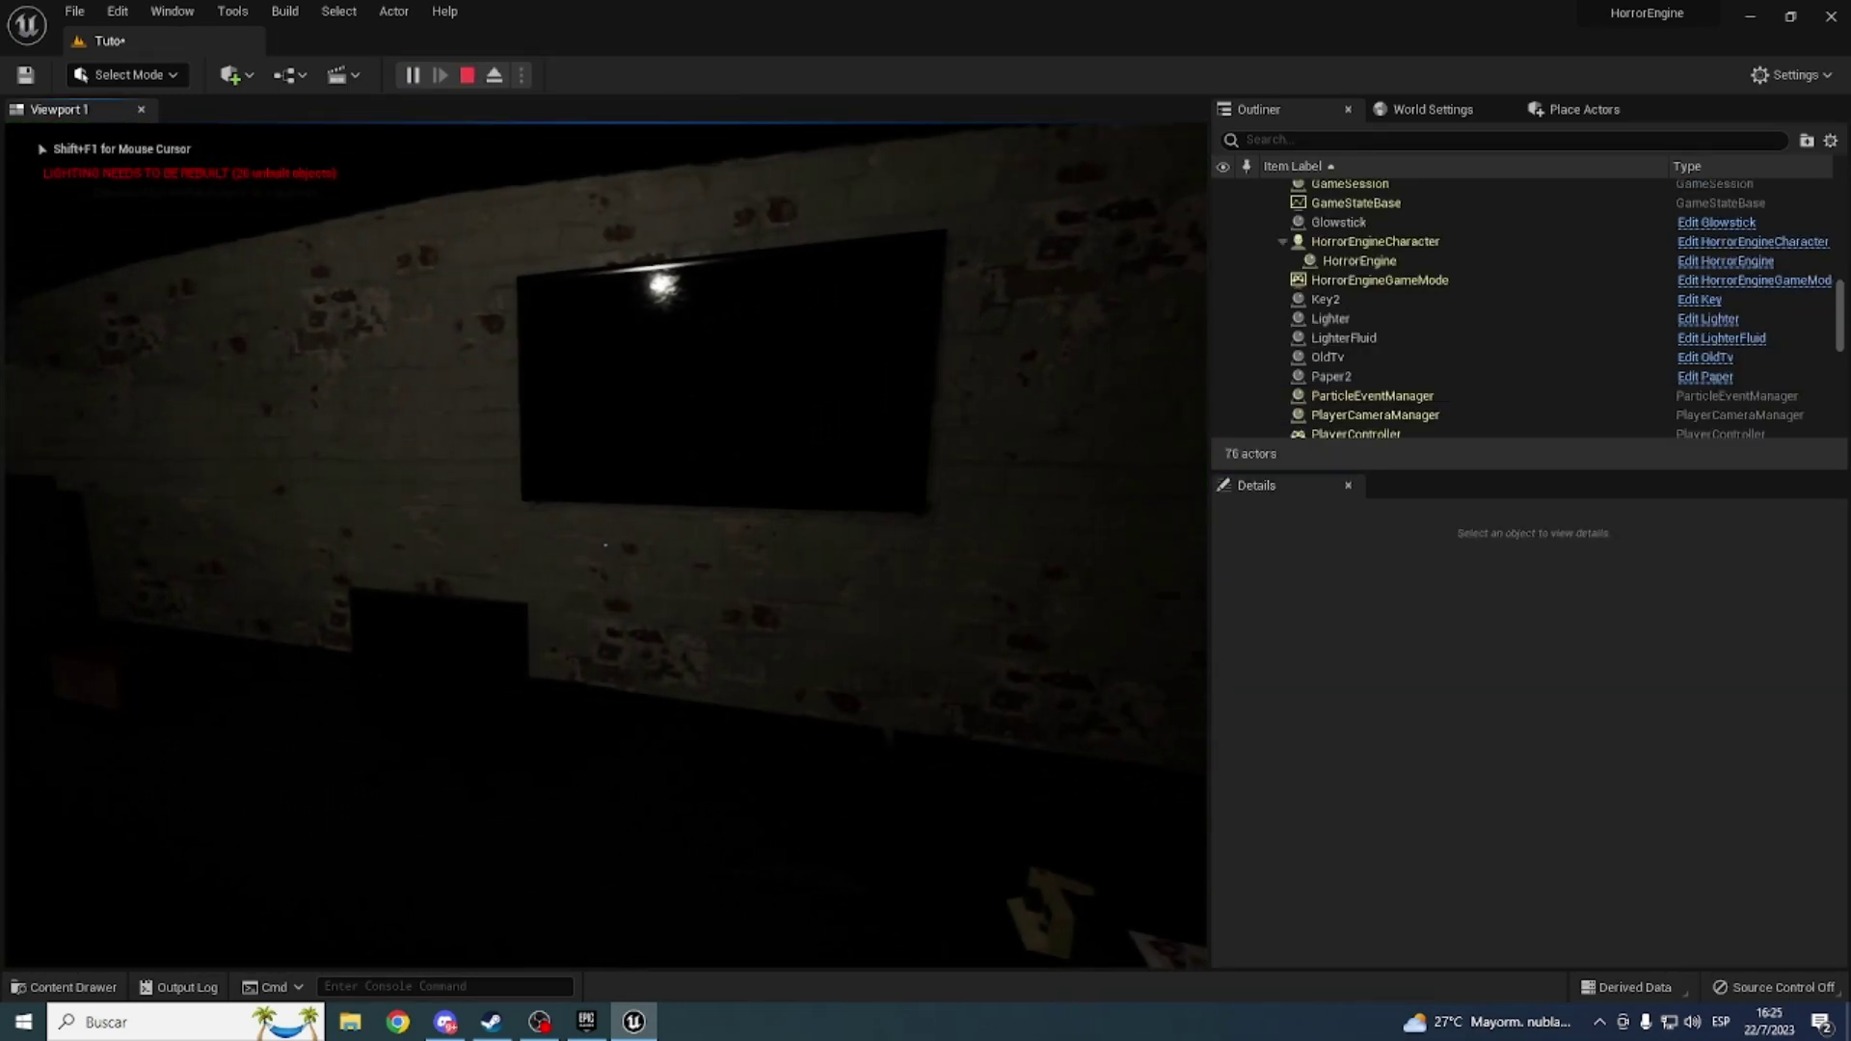
{"action": "key", "text": "Escape"}
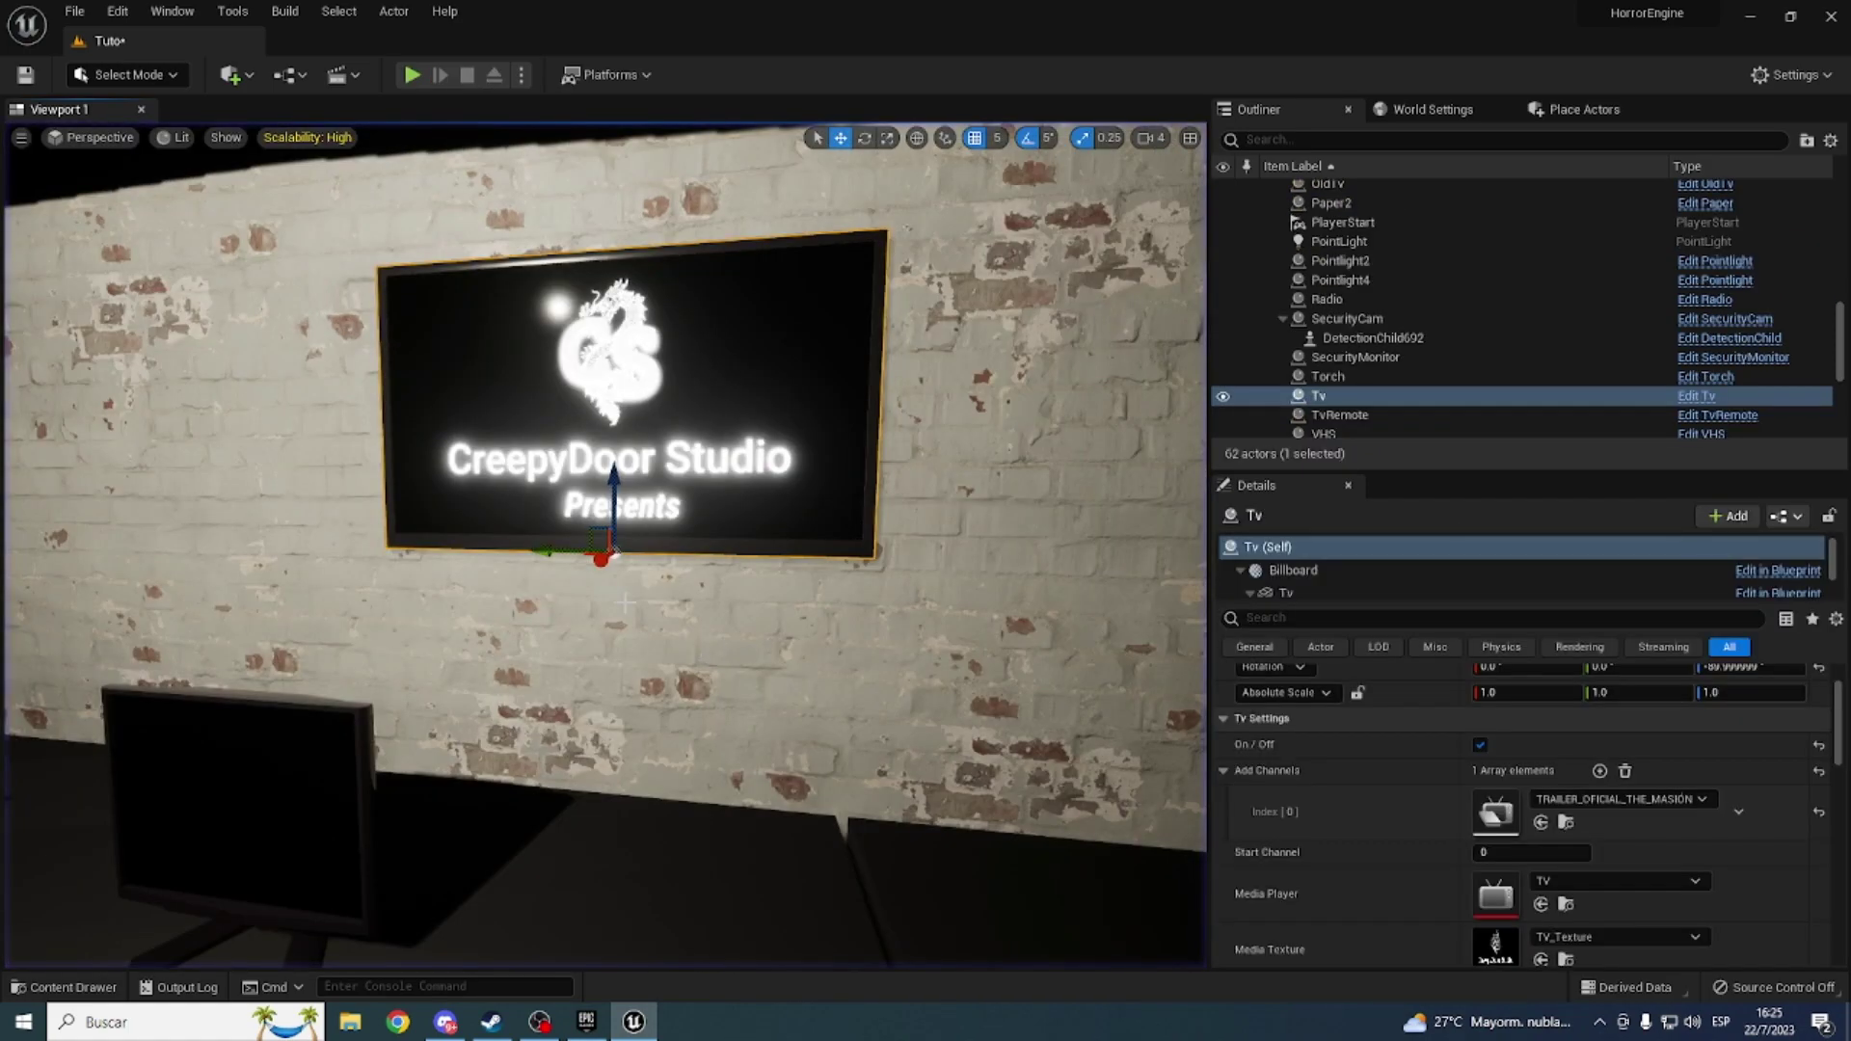
{"action": "left_click", "coordinate": [1481, 746]}
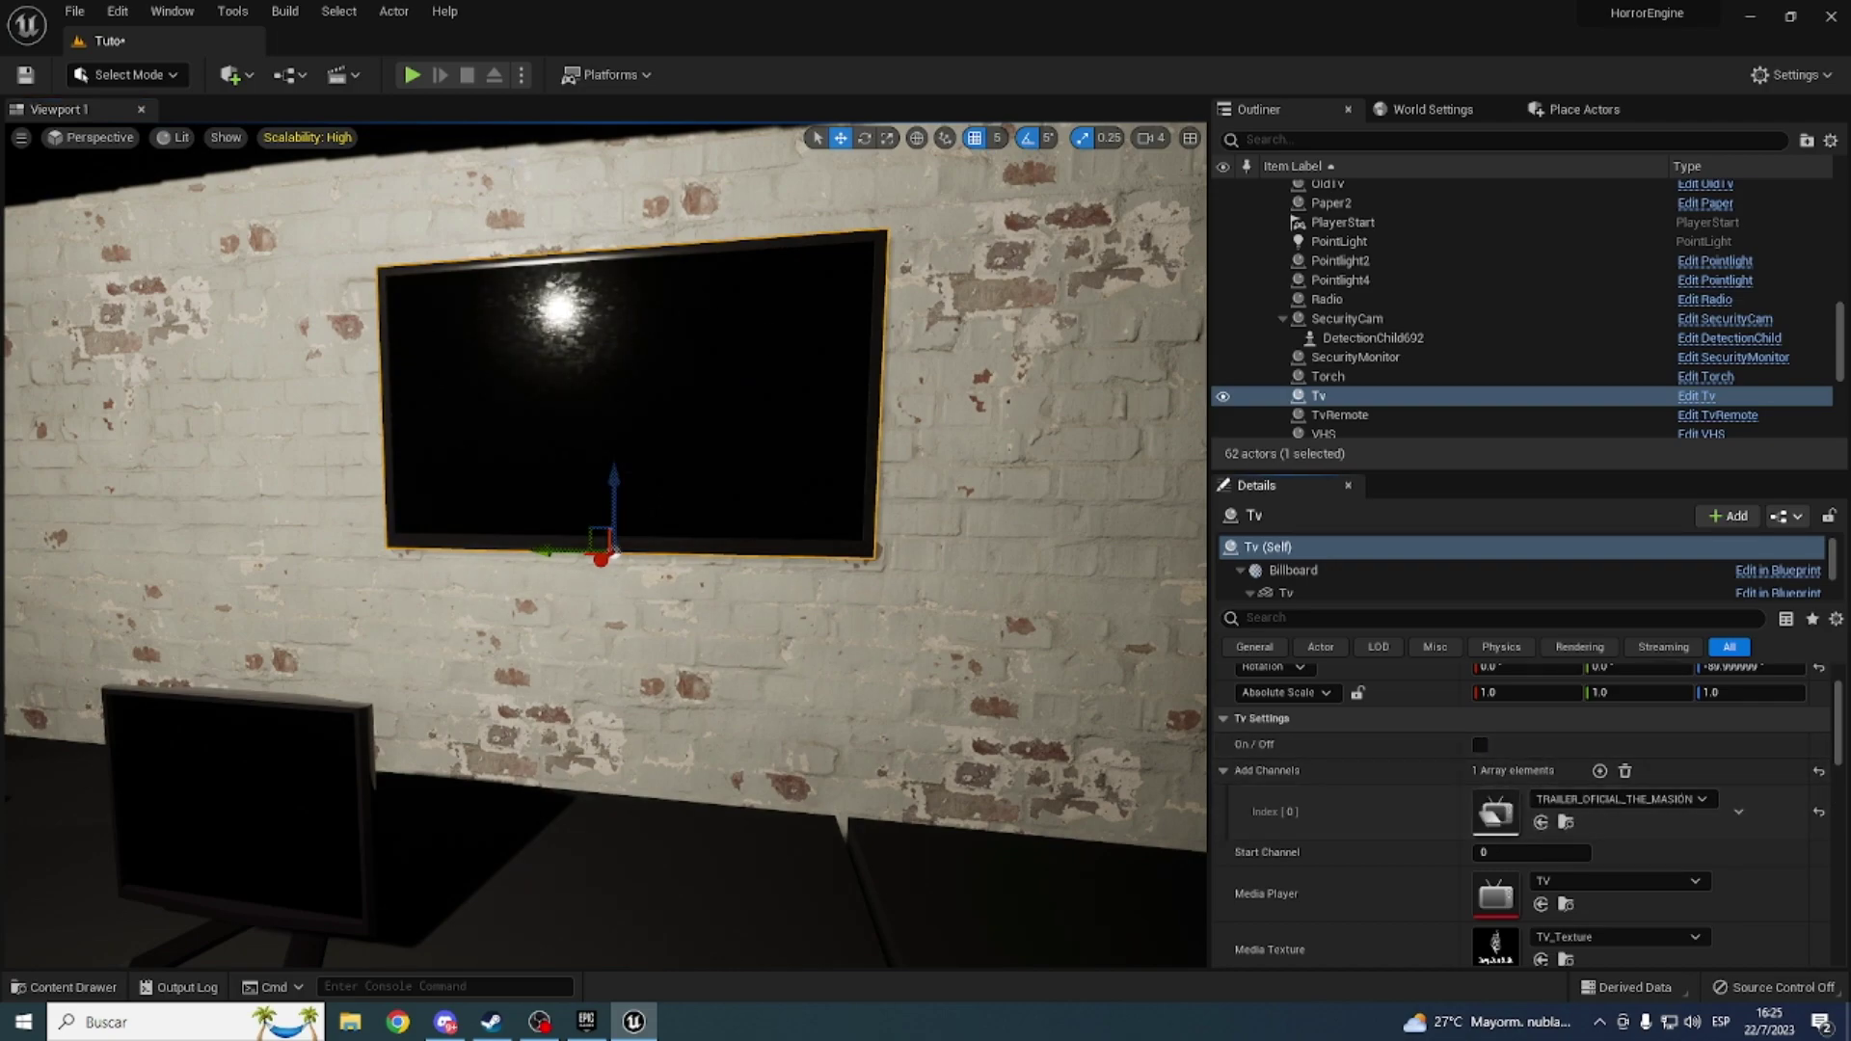
{"action": "left_click", "coordinate": [411, 76]}
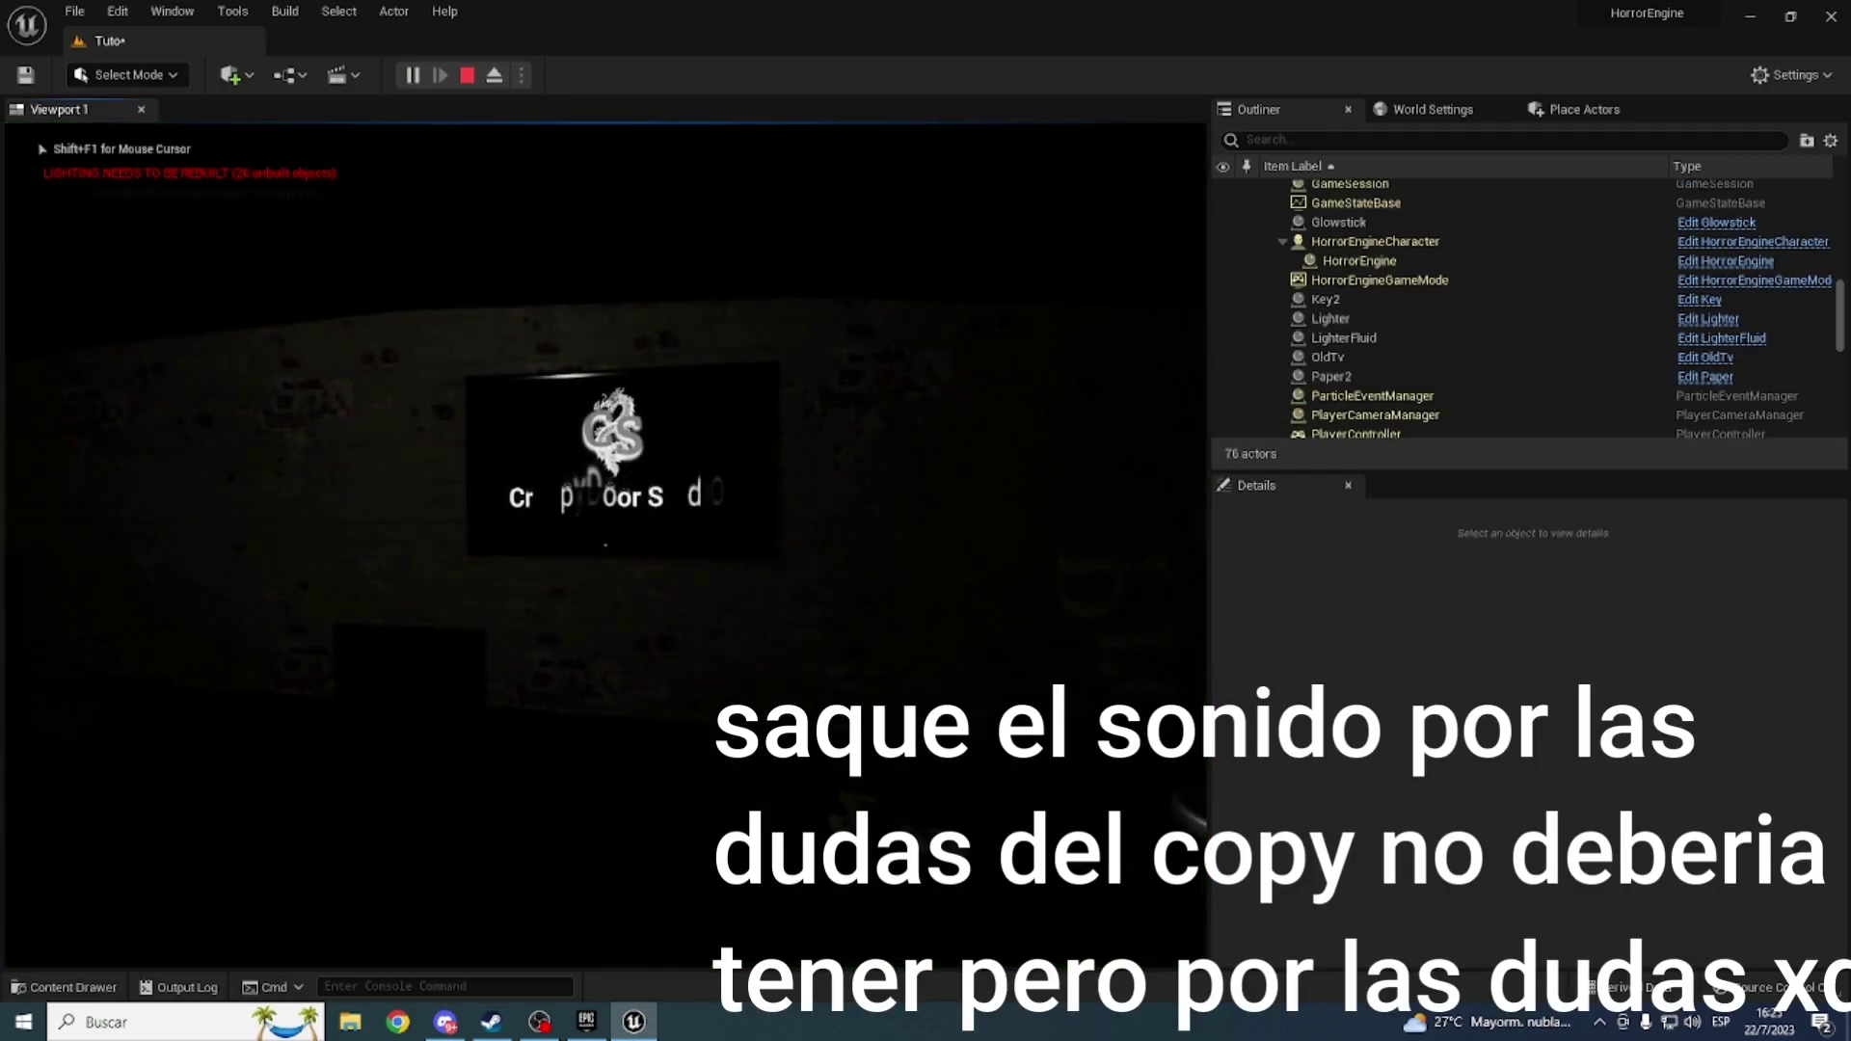
{"action": "key", "text": "w"}
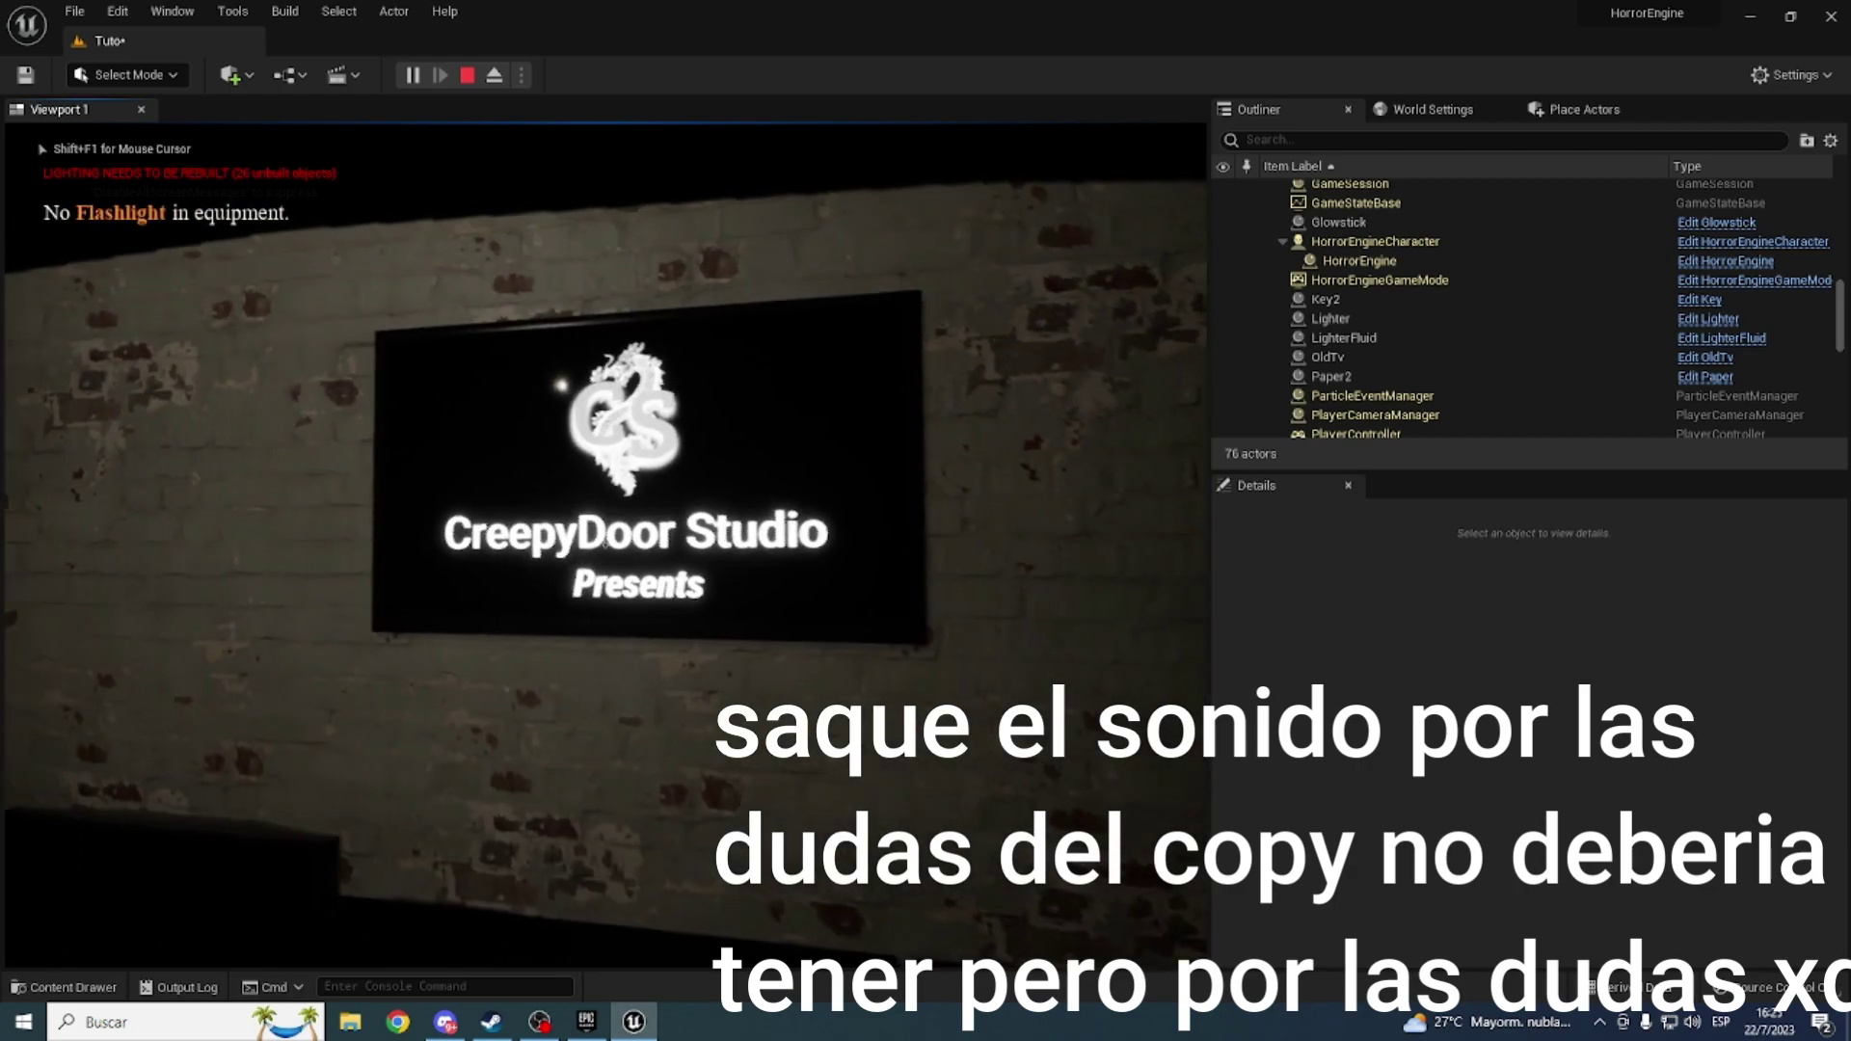
{"action": "key", "text": "w"}
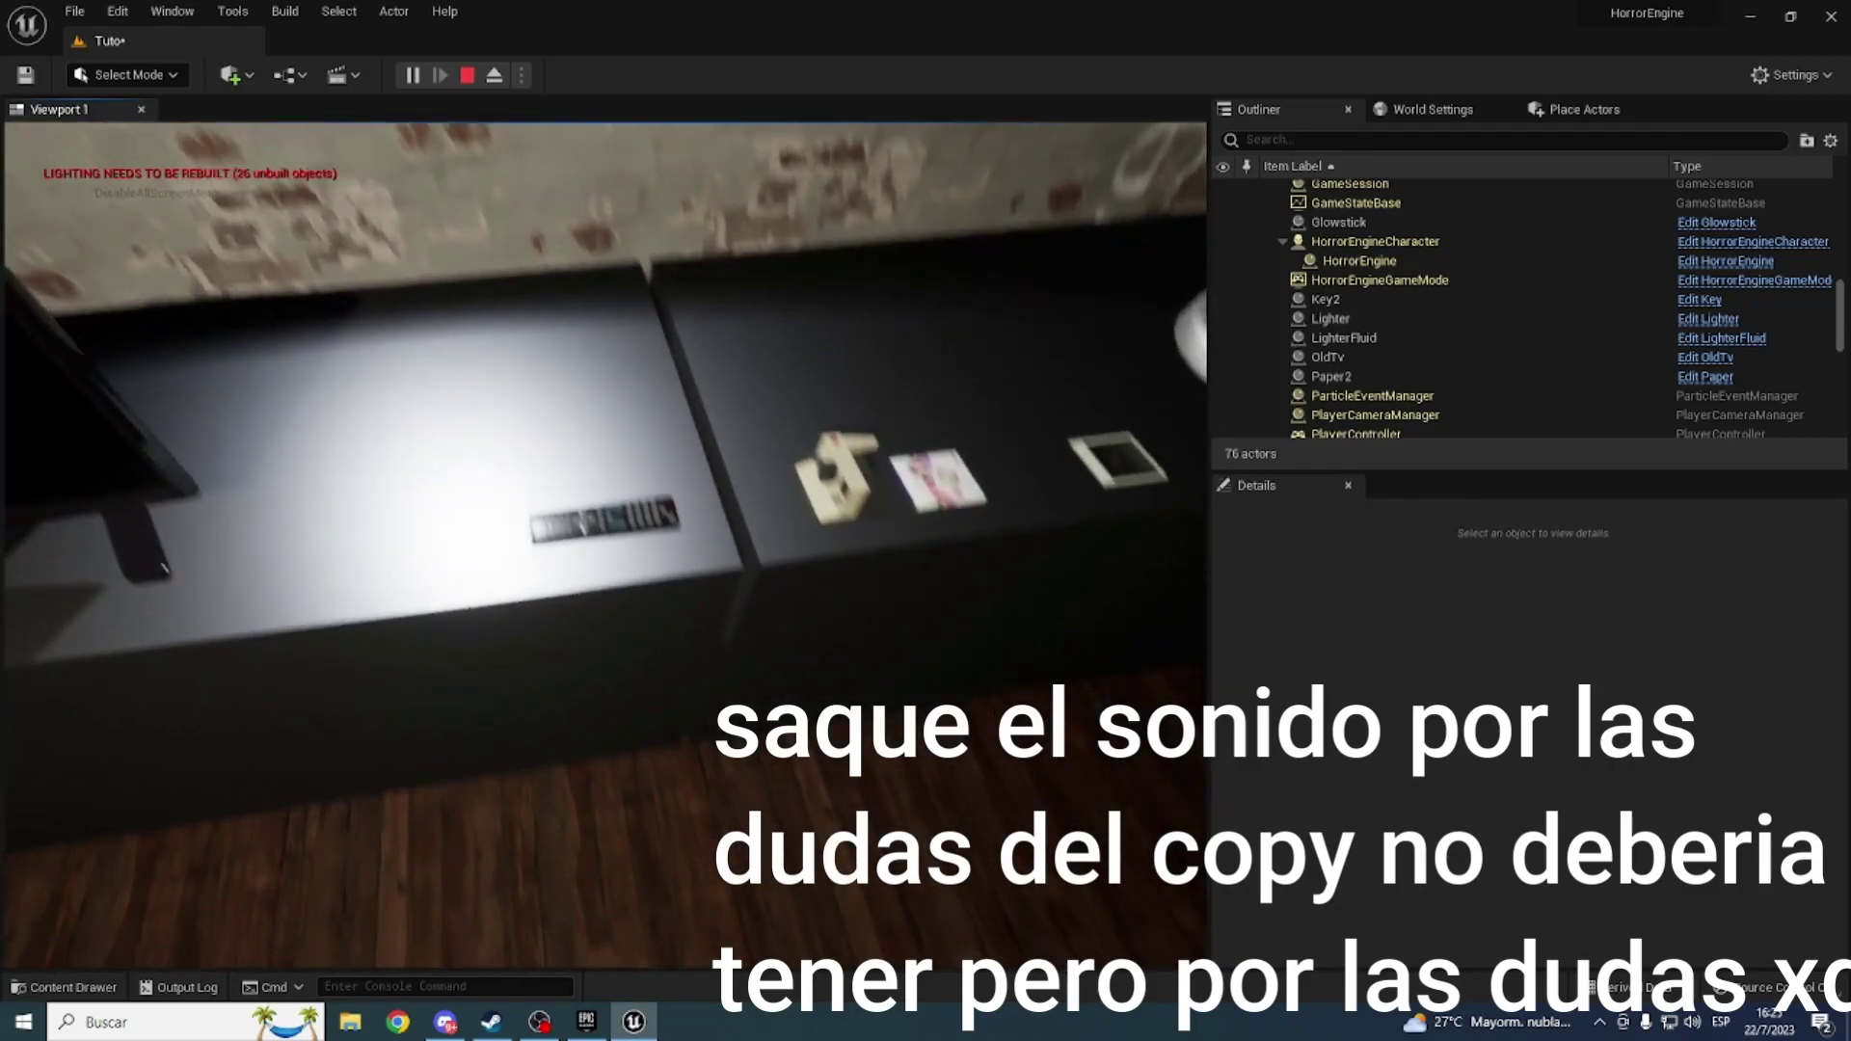
{"action": "key", "text": "e"}
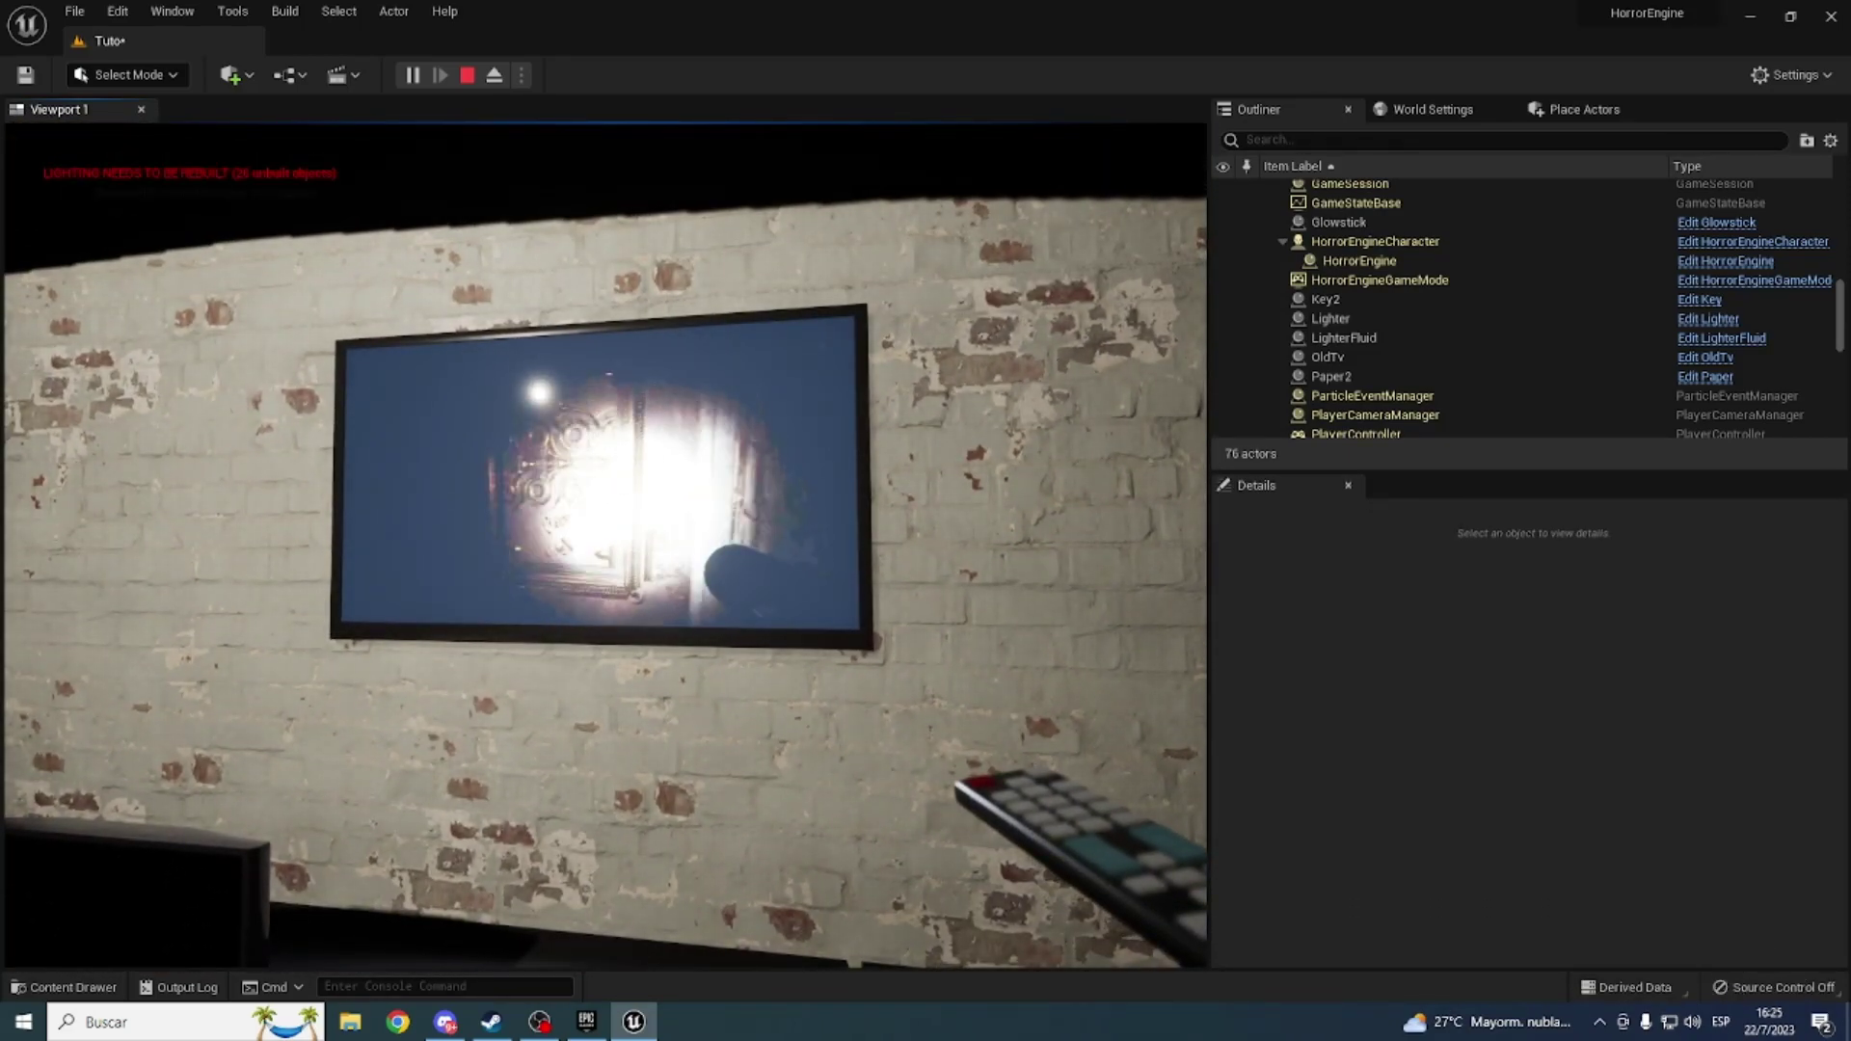
Step: End the play test and add an empty channel Index [1] to the Tv
{"action": "key", "text": "e"}
{"action": "key", "text": "Escape"}
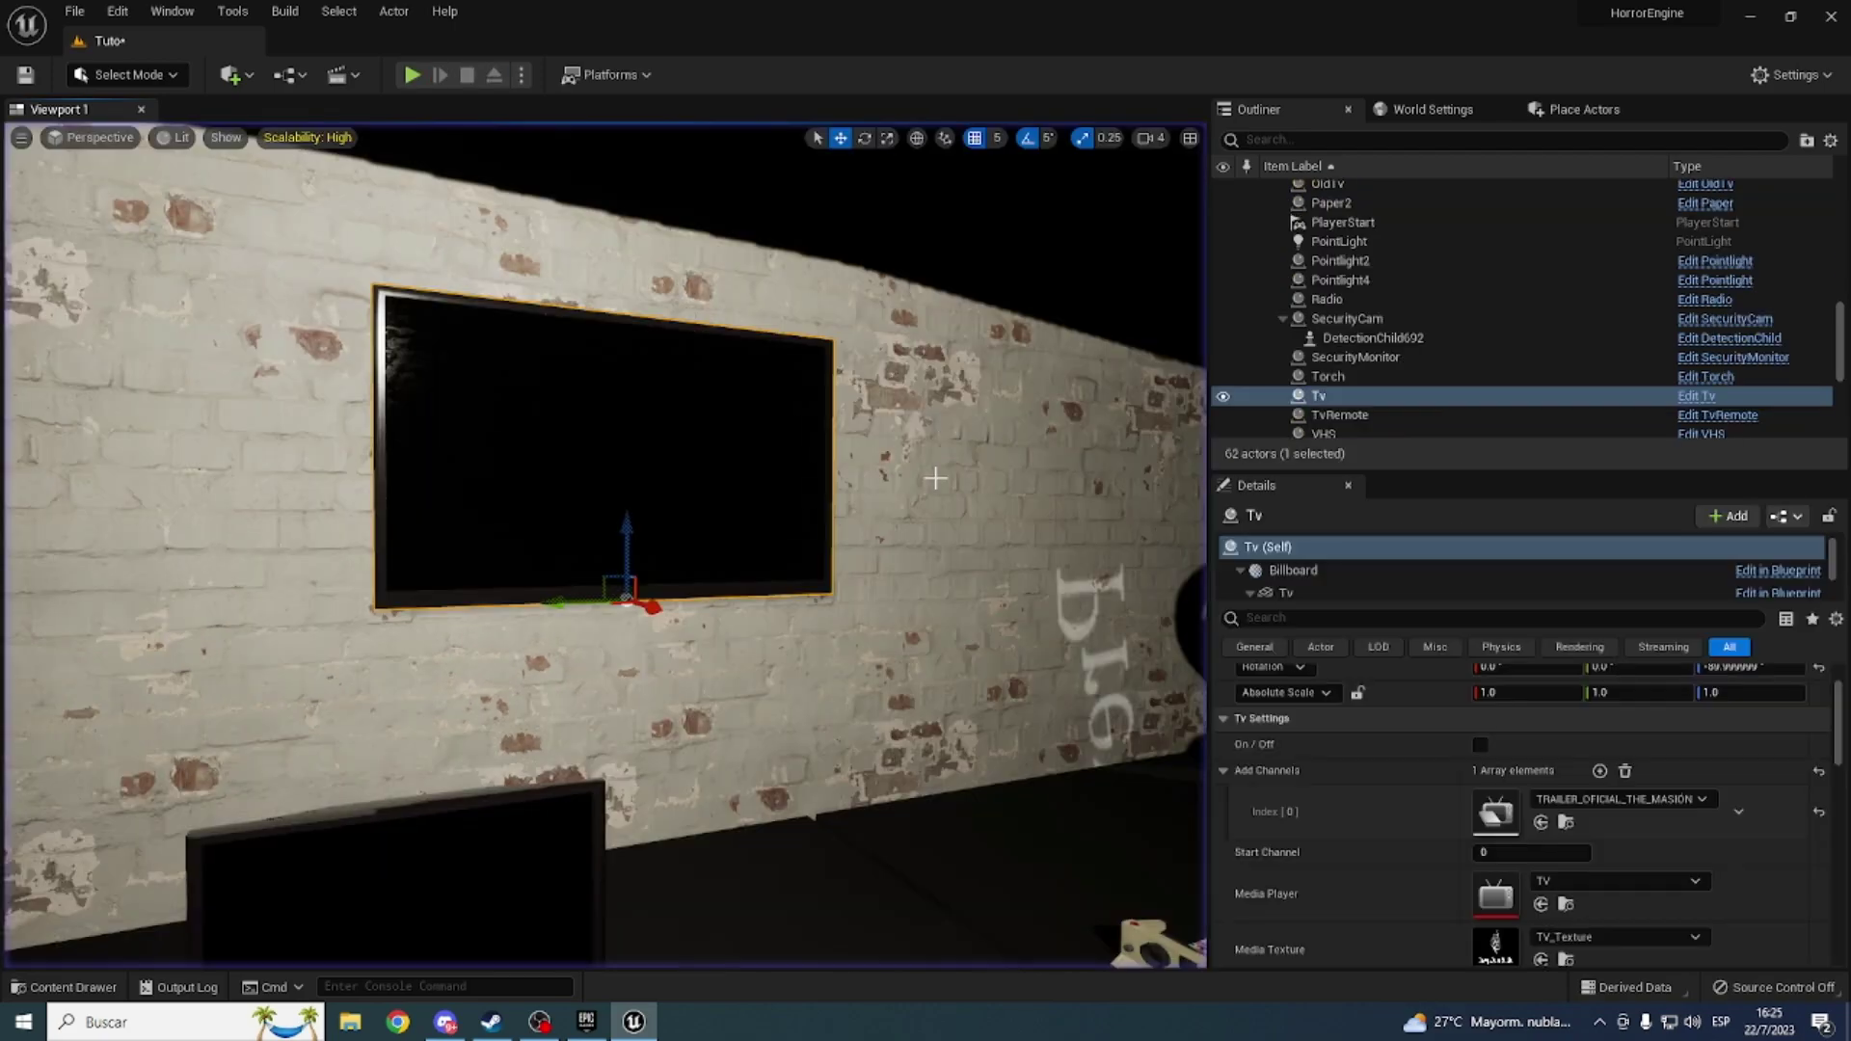
{"action": "left_click", "coordinate": [1601, 771]}
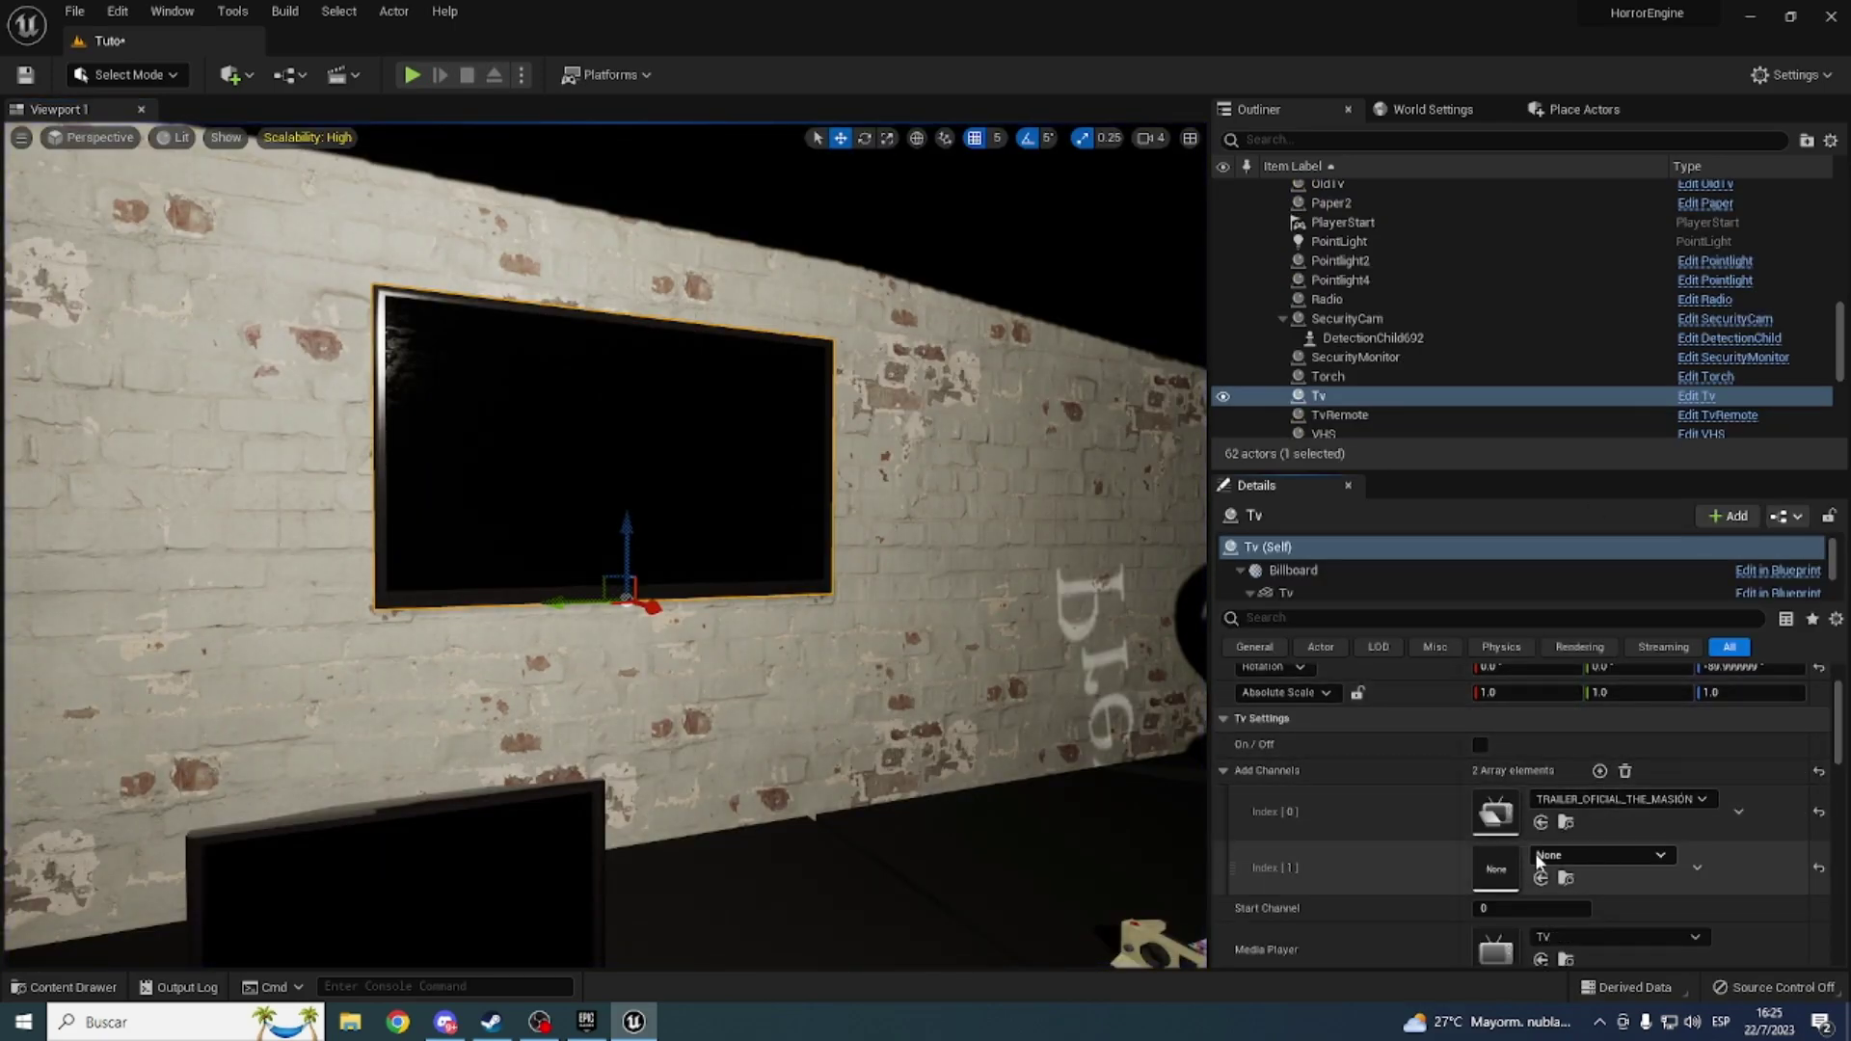
{"action": "mouse_move", "coordinate": [597, 578]}
{"action": "right_mouse_down"}
{"action": "mouse_move", "coordinate": [617, 540]}
{"action": "mouse_move", "coordinate": [656, 730]}
{"action": "right_mouse_up"}
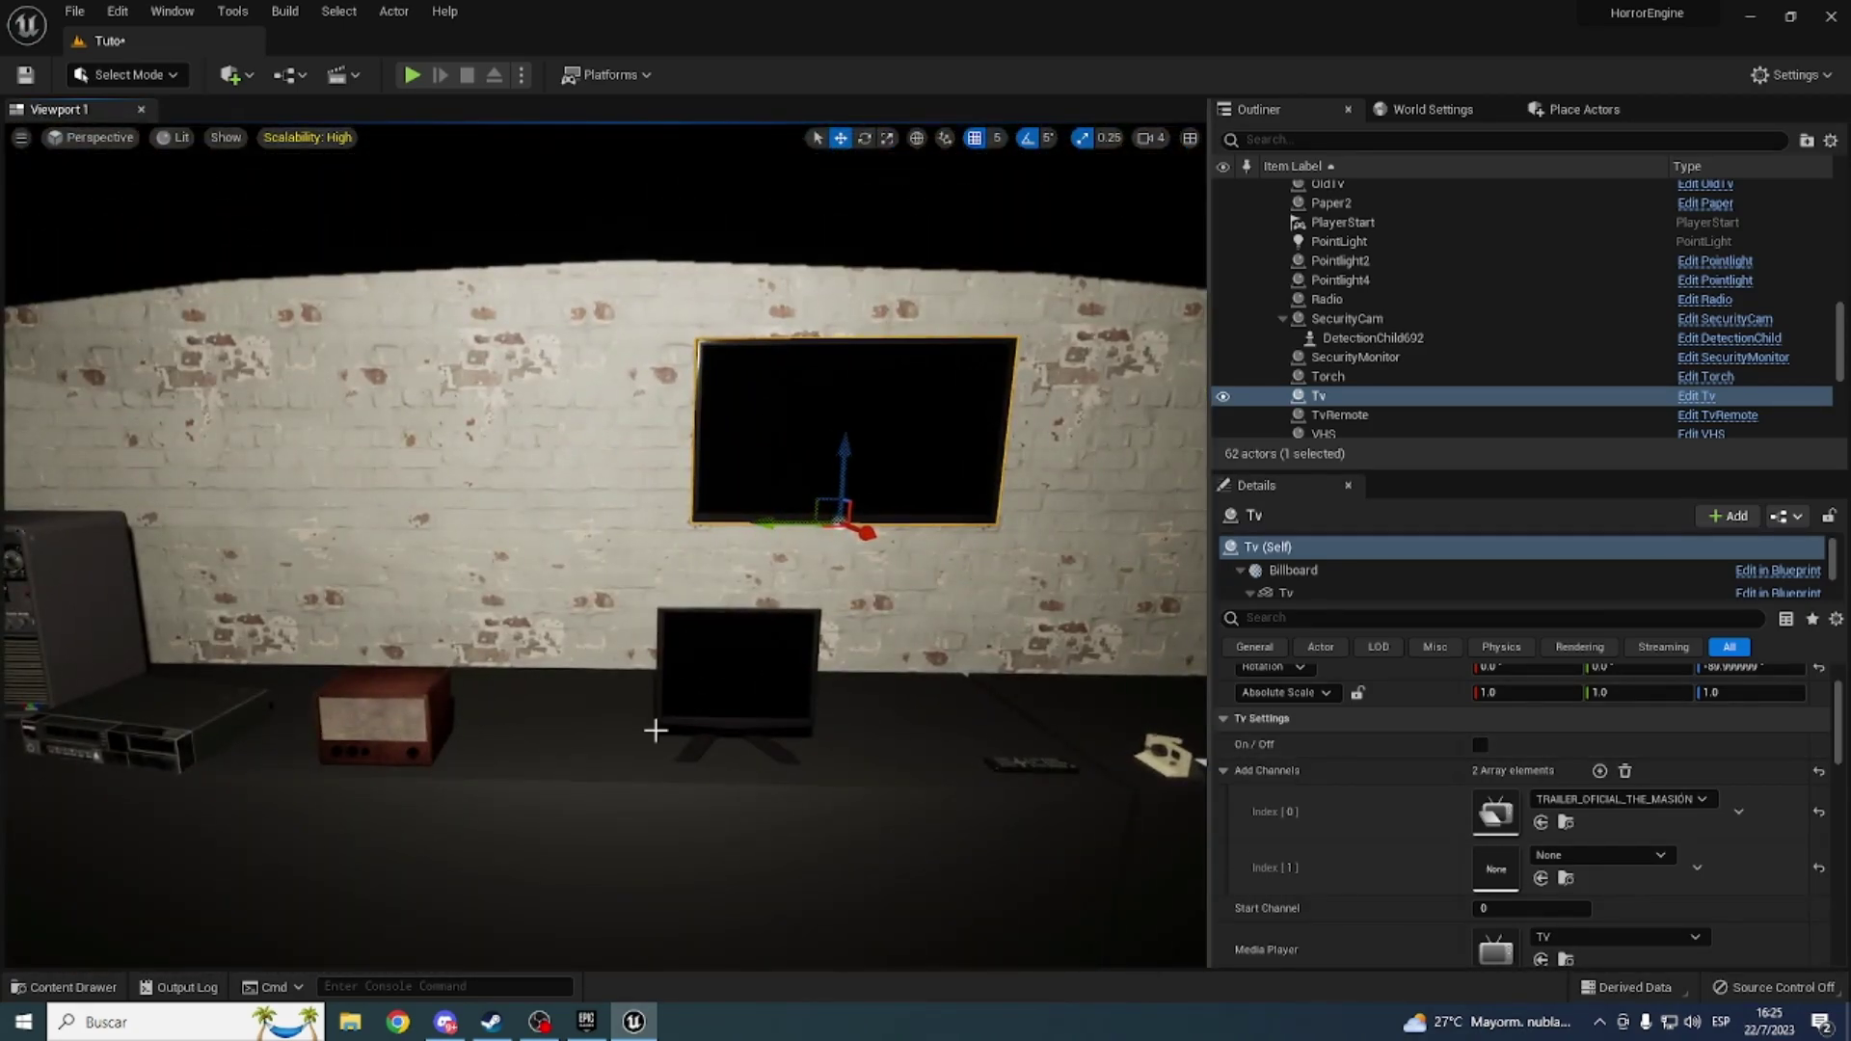